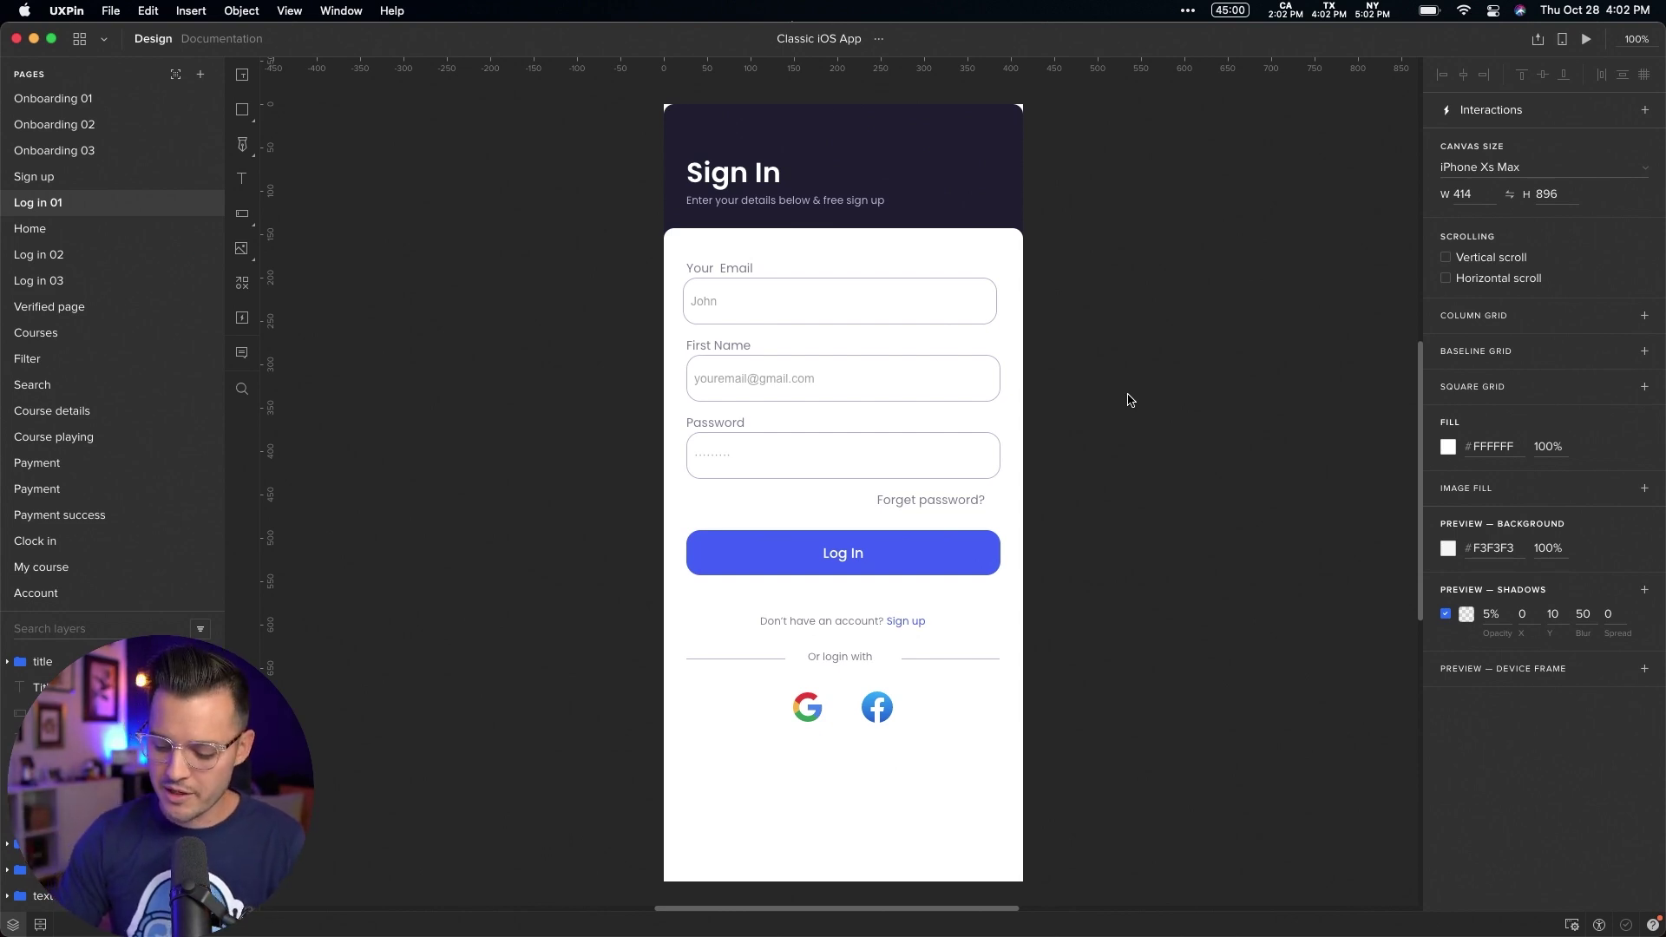
# At 200% zoom, draw a four-point curved closed path below the Google and Facebook icons
pyautogui.scroll(-2, 694, 427)
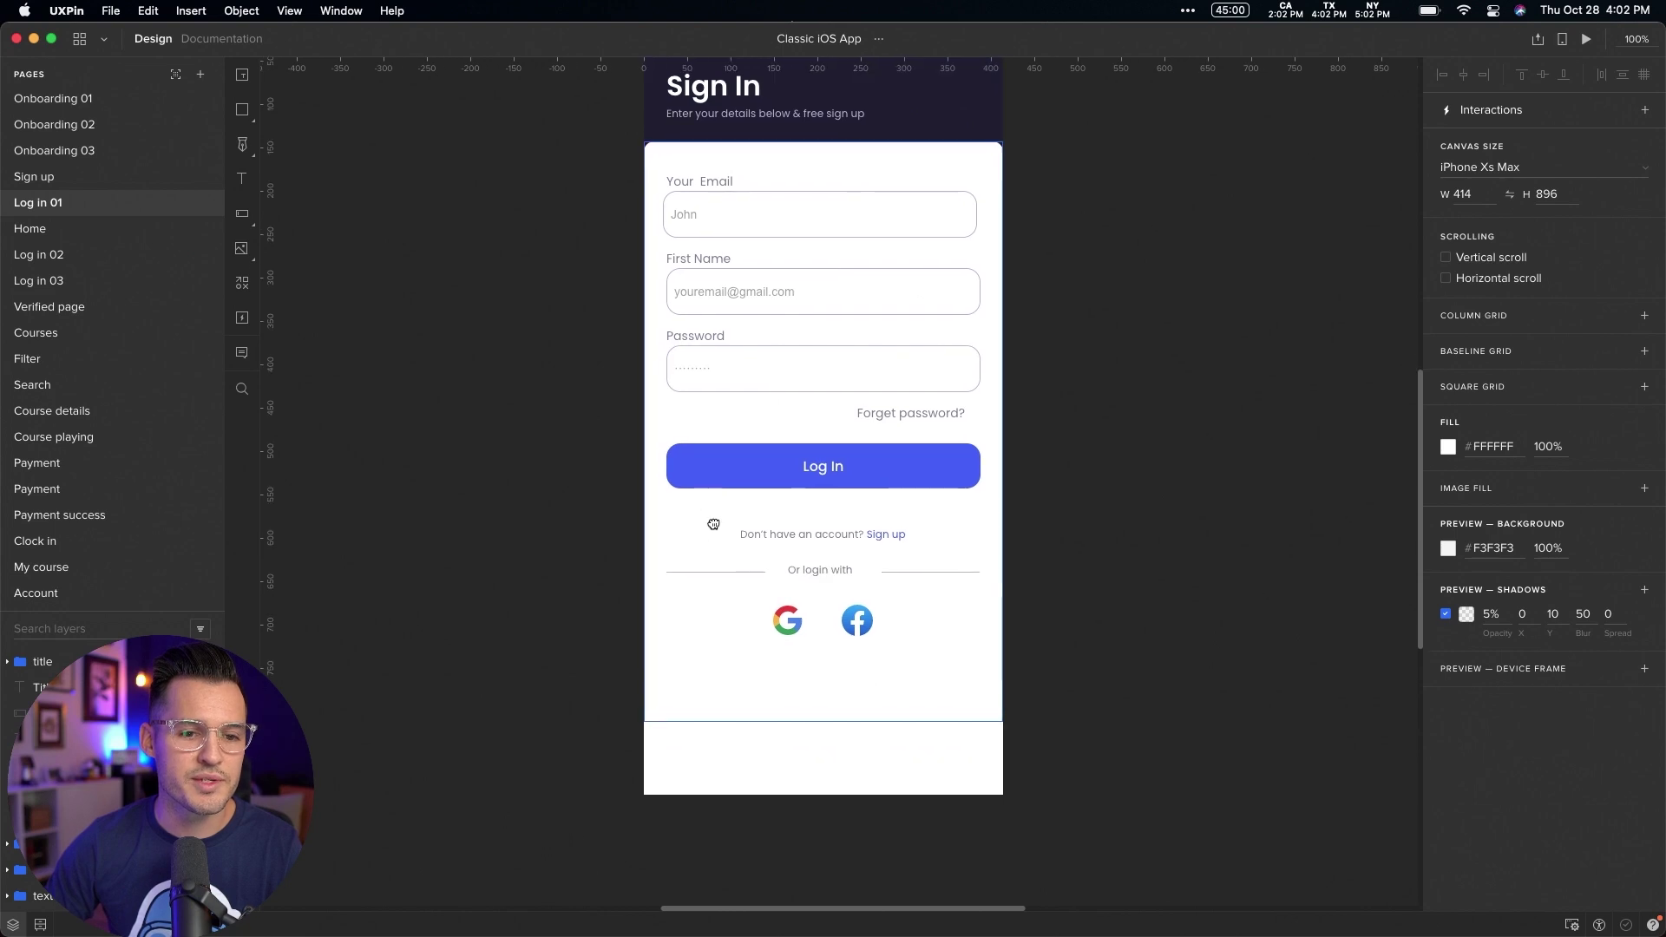
pyautogui.hscroll(-3, 694, 427)
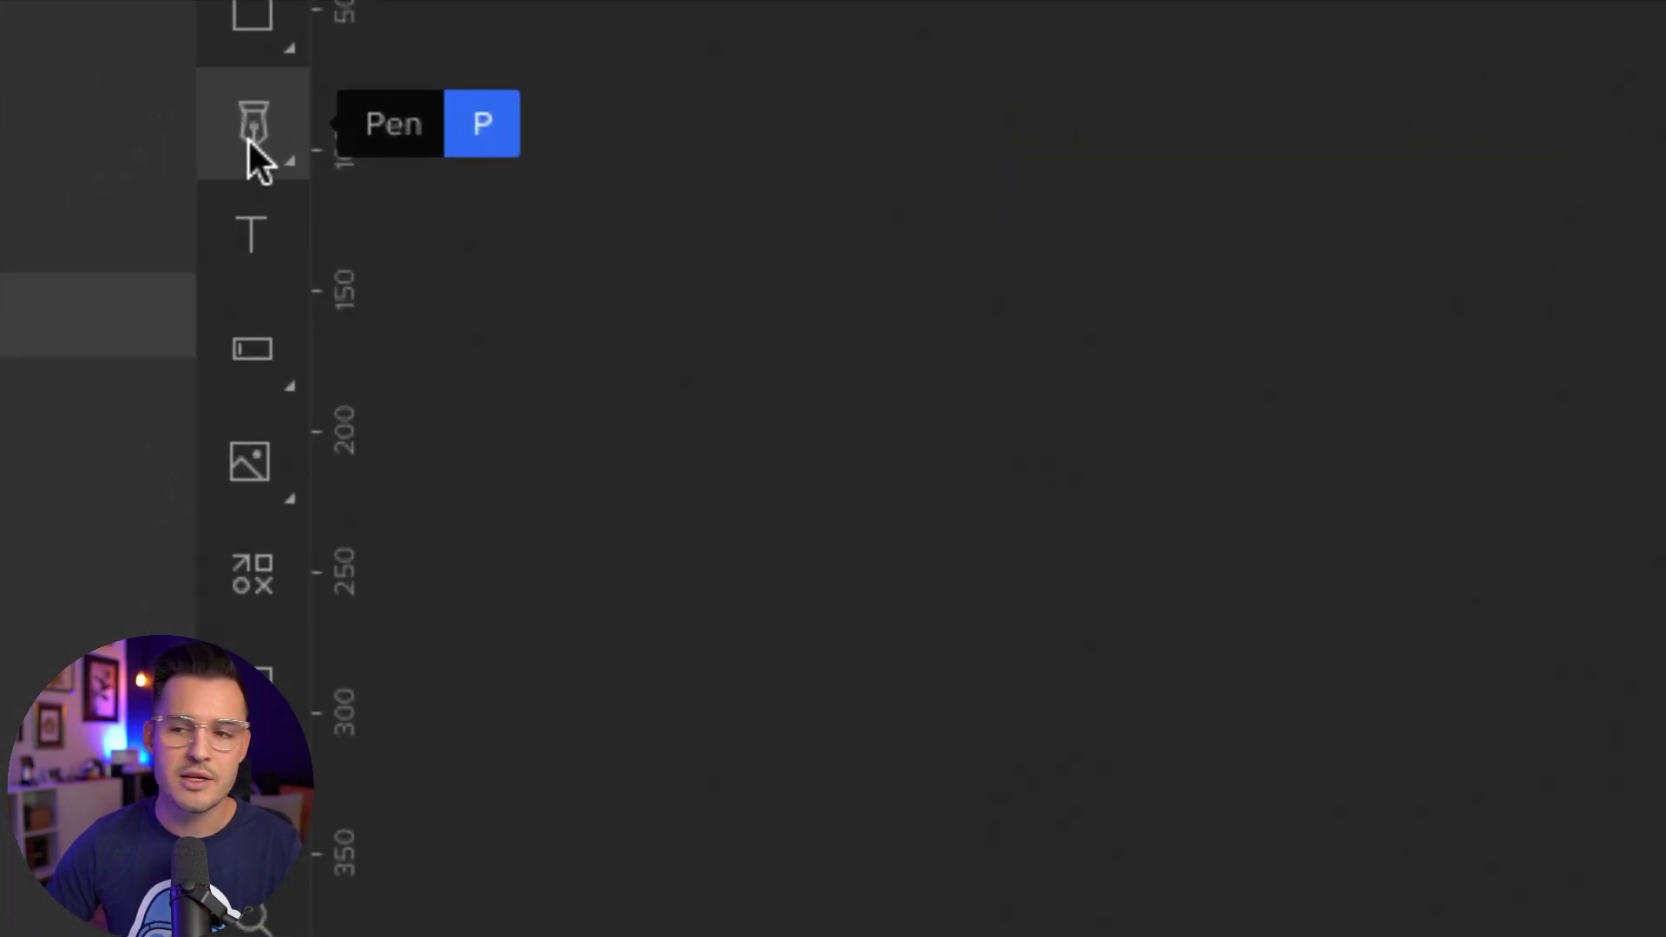
pyautogui.click(248, 137)
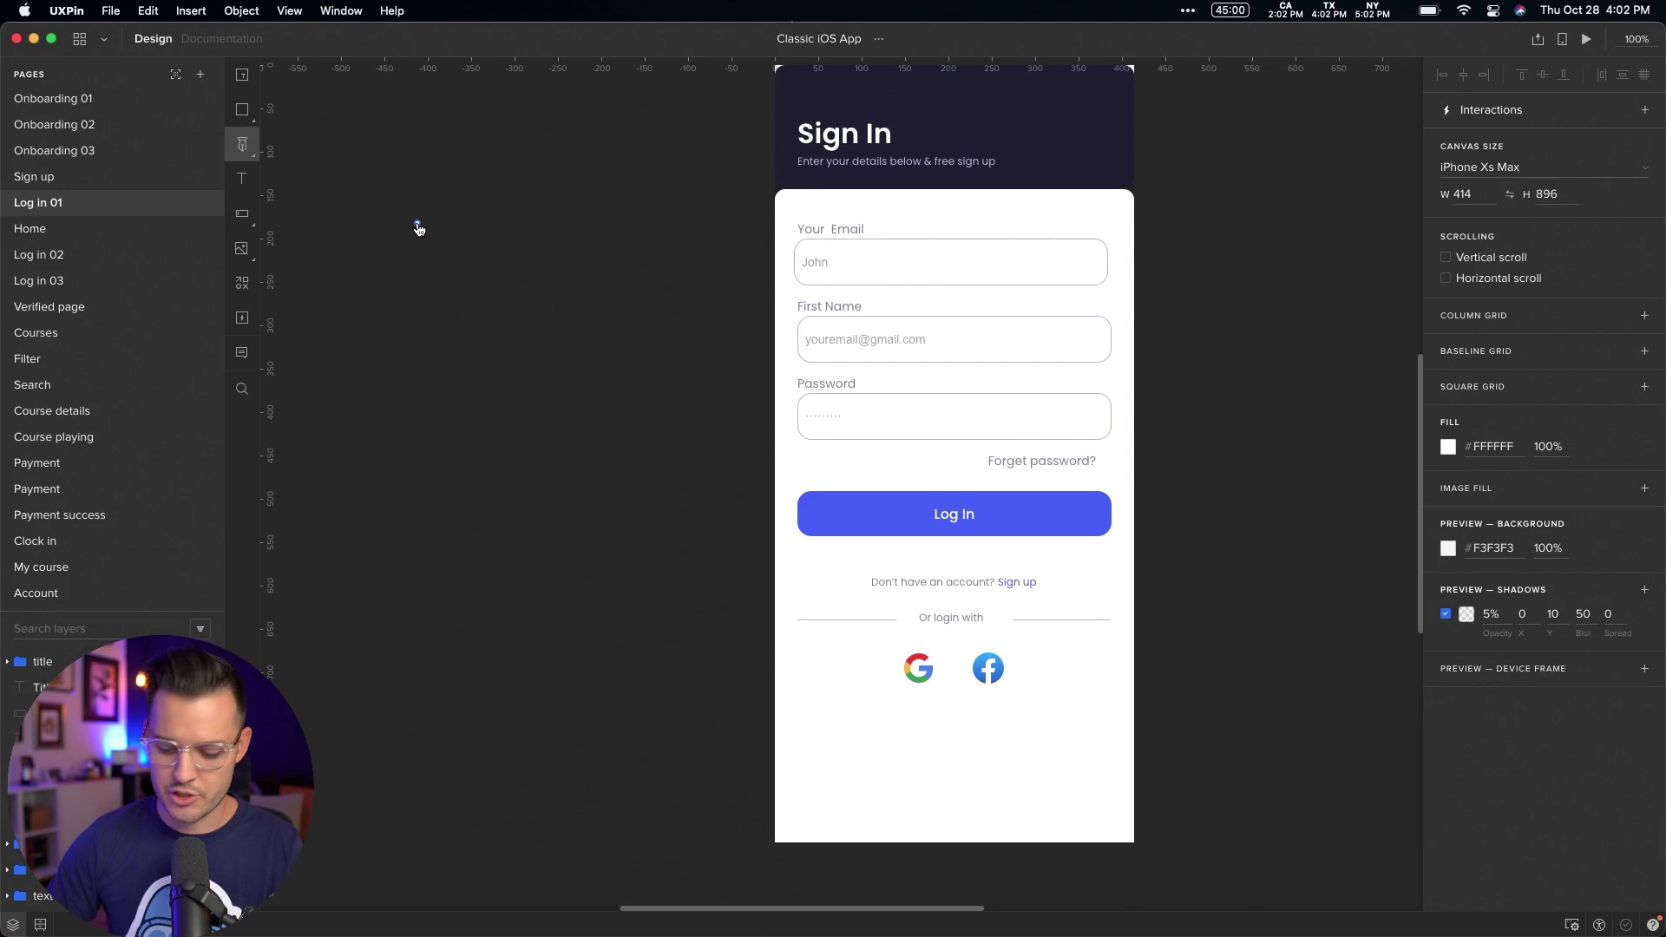
pyautogui.press('super+equal')
pyautogui.moveTo(926, 597); pyautogui.dragTo(852, 210)
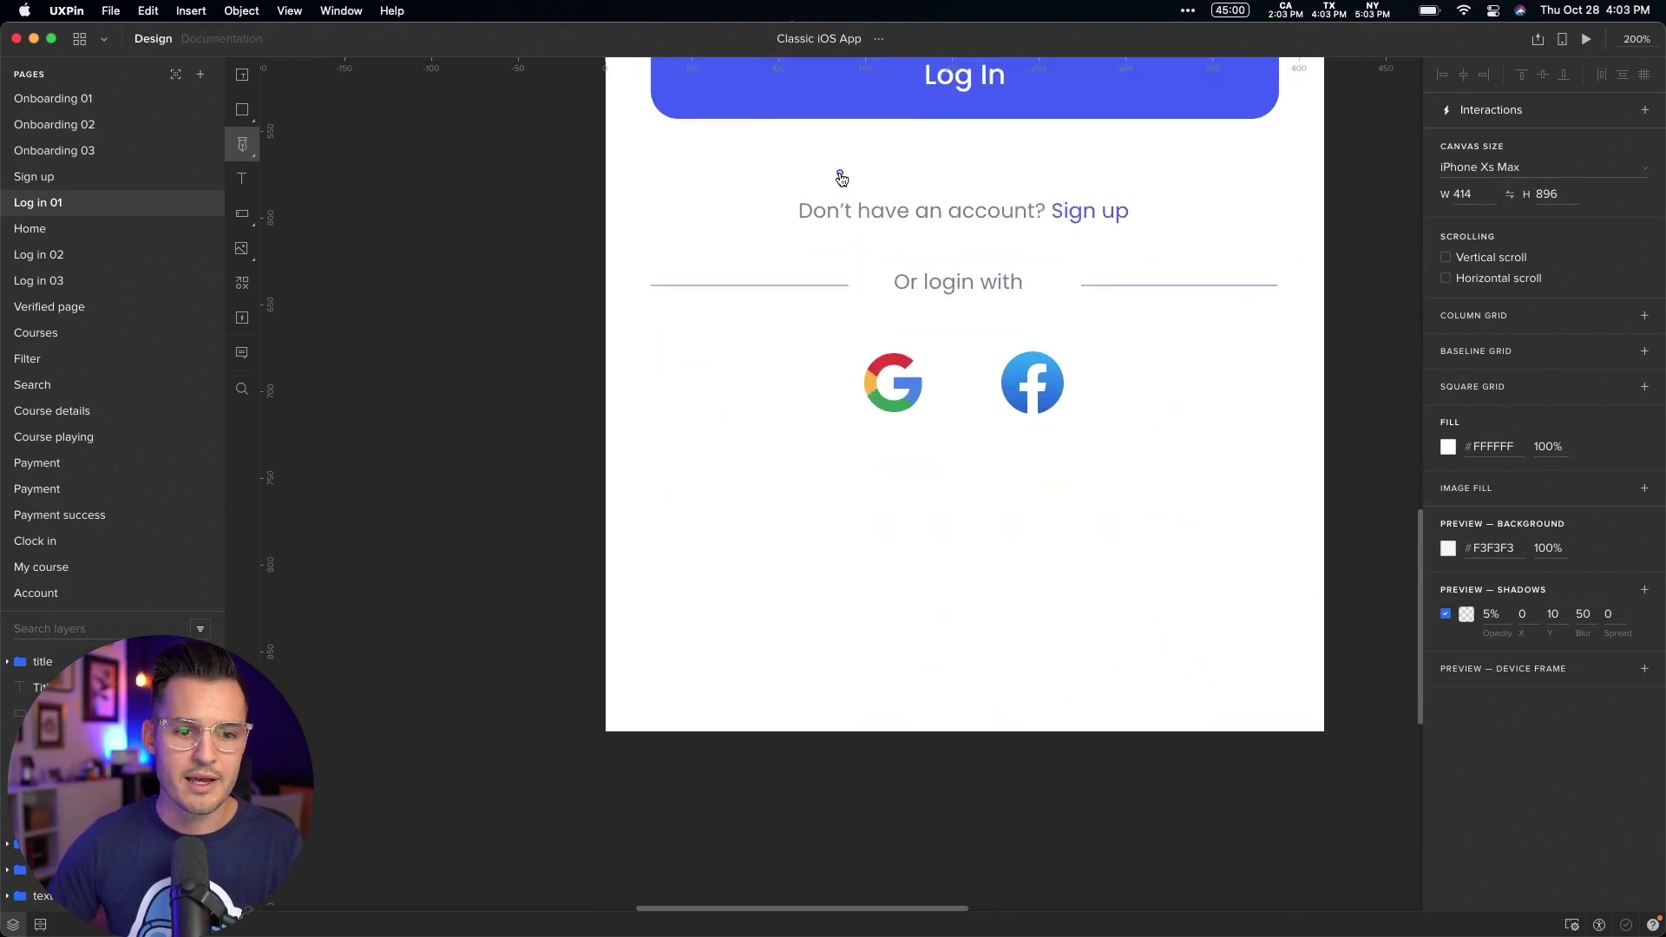
pyautogui.click(764, 535)
pyautogui.moveTo(820, 642); pyautogui.dragTo(937, 646)
pyautogui.moveTo(1035, 625); pyautogui.dragTo(975, 542)
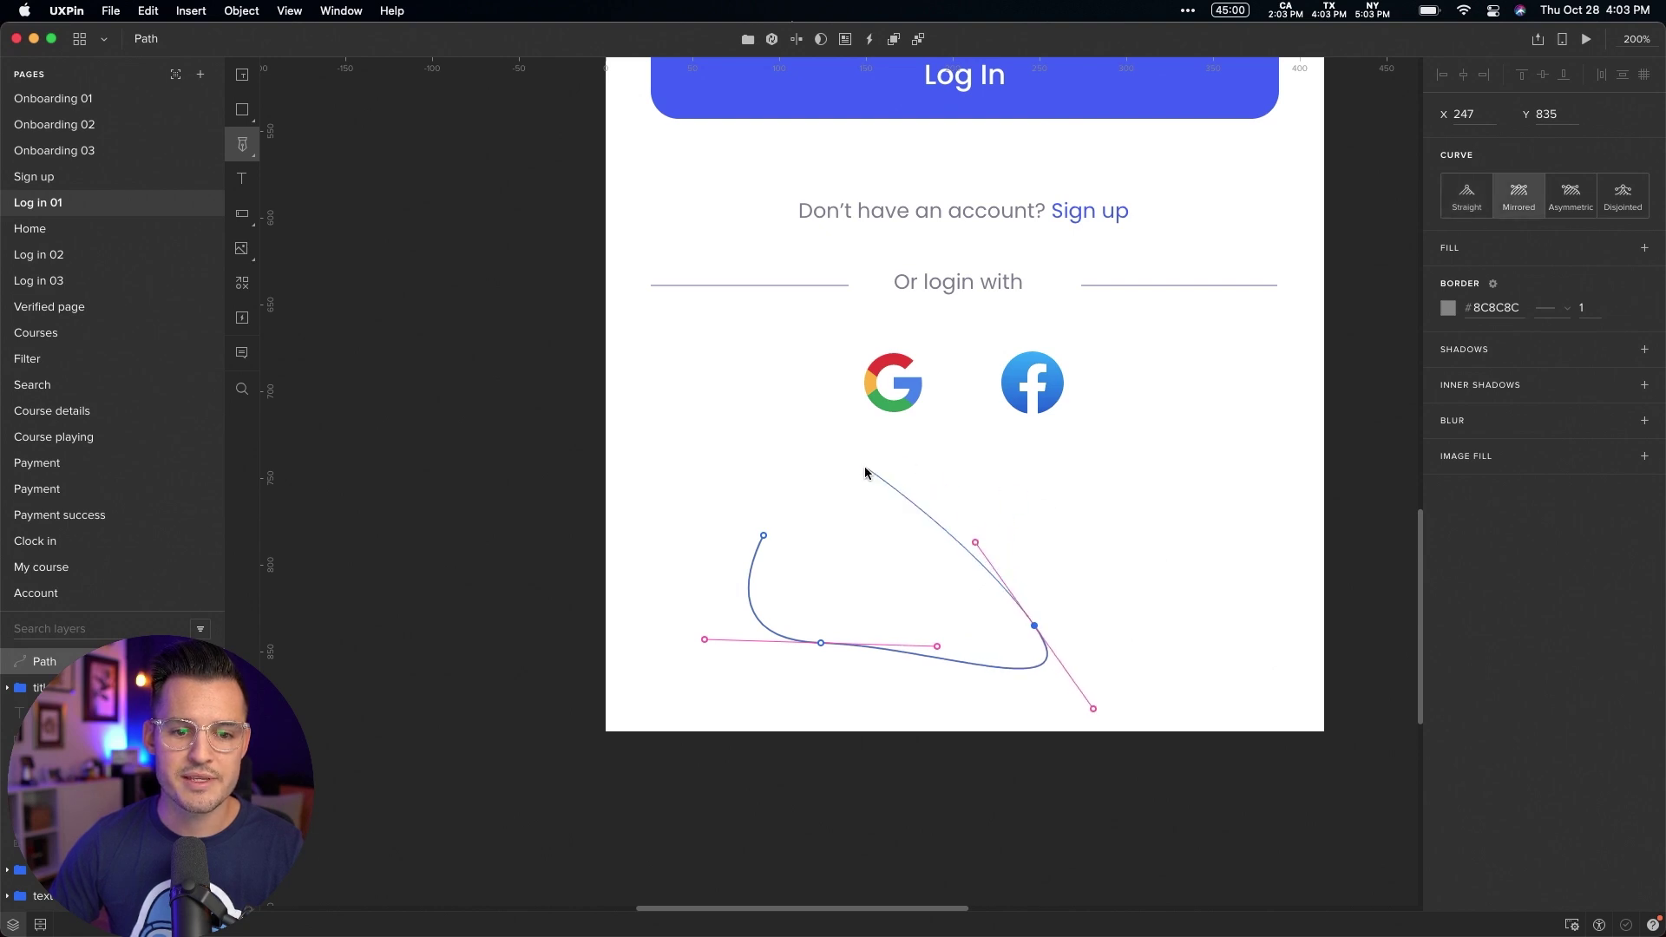
pyautogui.moveTo(829, 467); pyautogui.dragTo(770, 476)
pyautogui.click(764, 537)
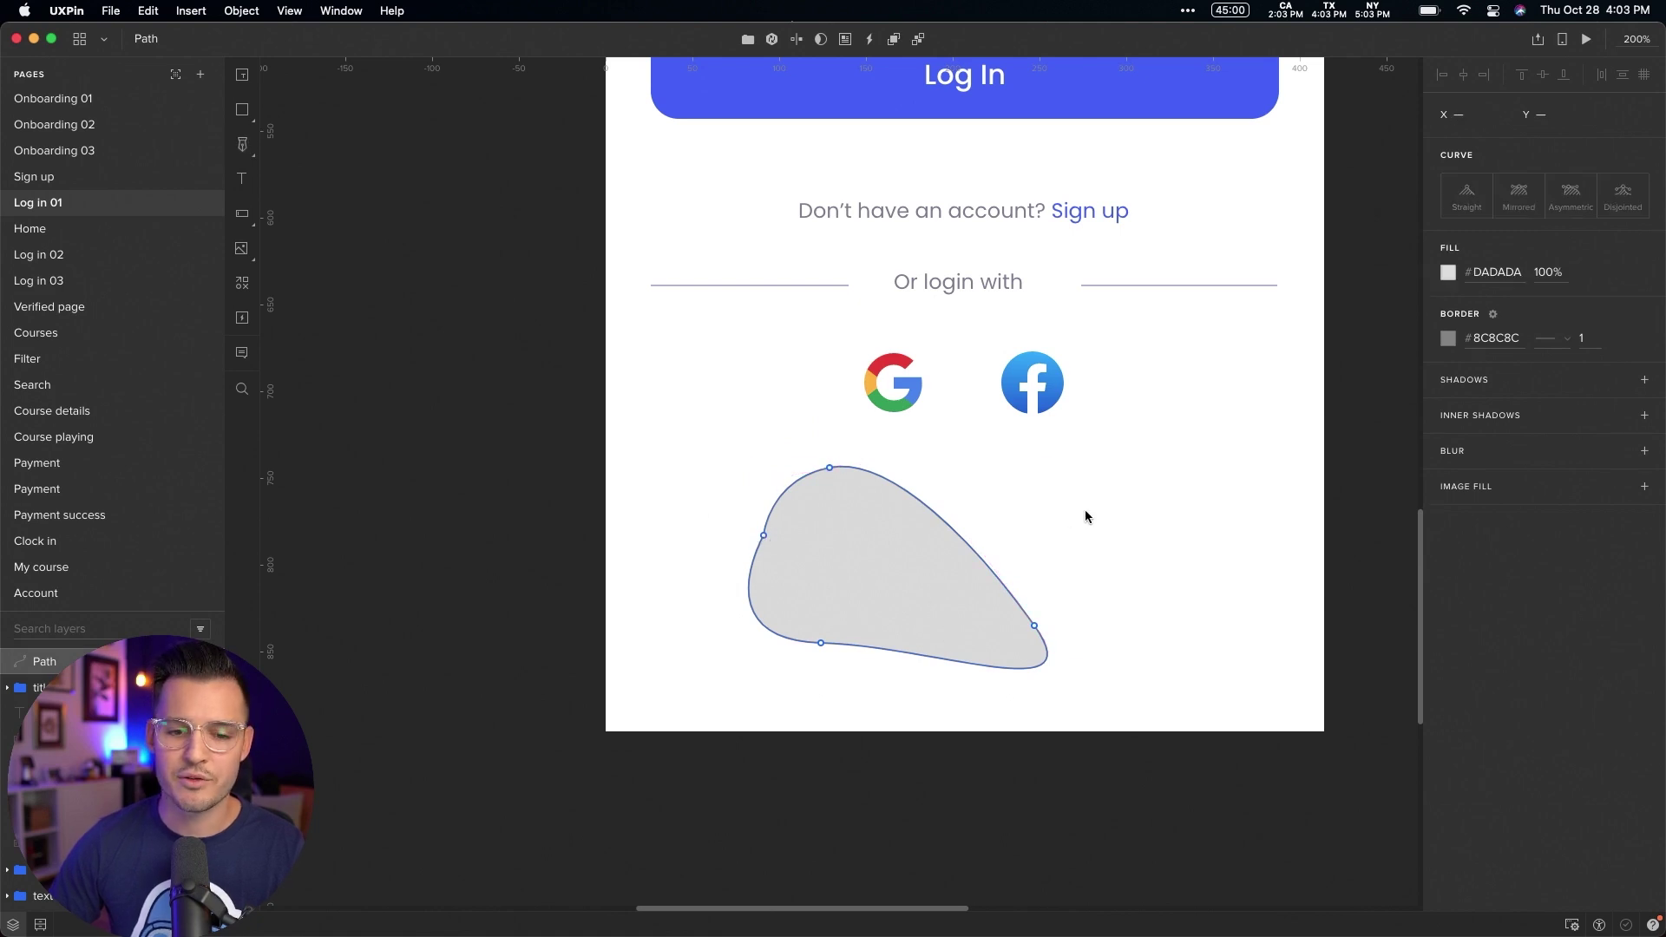
# Delete that first shape and redraw a closed grey curved shape in the same blank area
pyautogui.press('Escape')
pyautogui.hotkey('shift', 'Left')
pyautogui.hotkey('shift', 'Left')
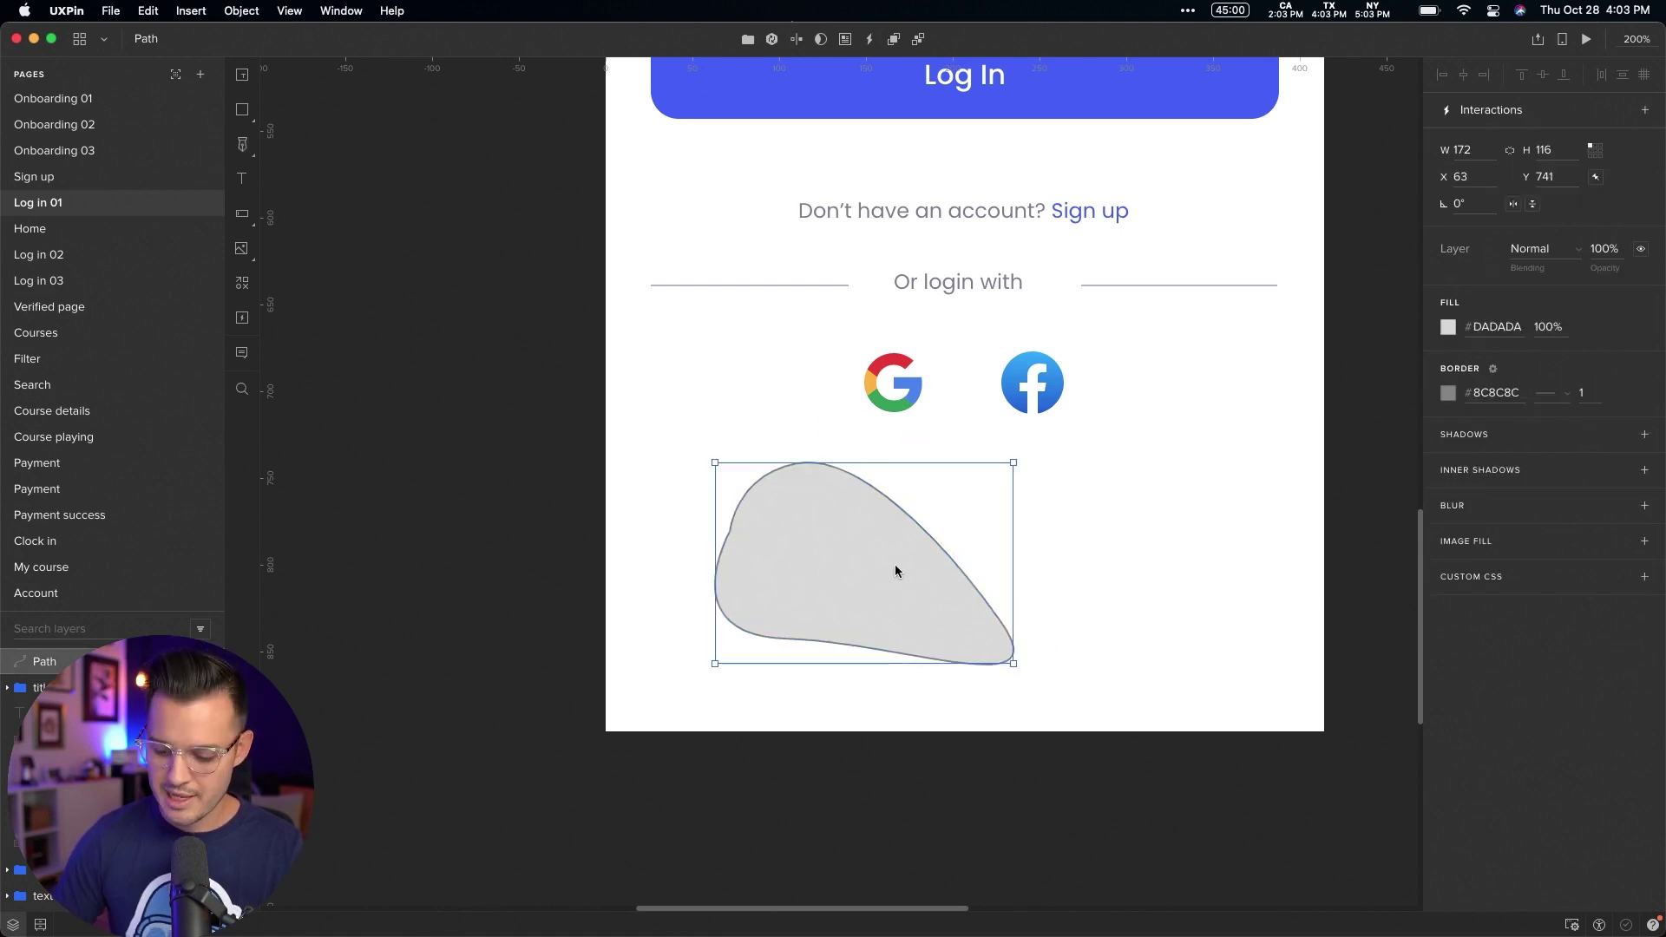
pyautogui.press('Delete')
pyautogui.press('p')
pyautogui.click(774, 546)
pyautogui.click(842, 613)
pyautogui.click(995, 568)
pyautogui.moveTo(921, 456); pyautogui.dragTo(824, 452)
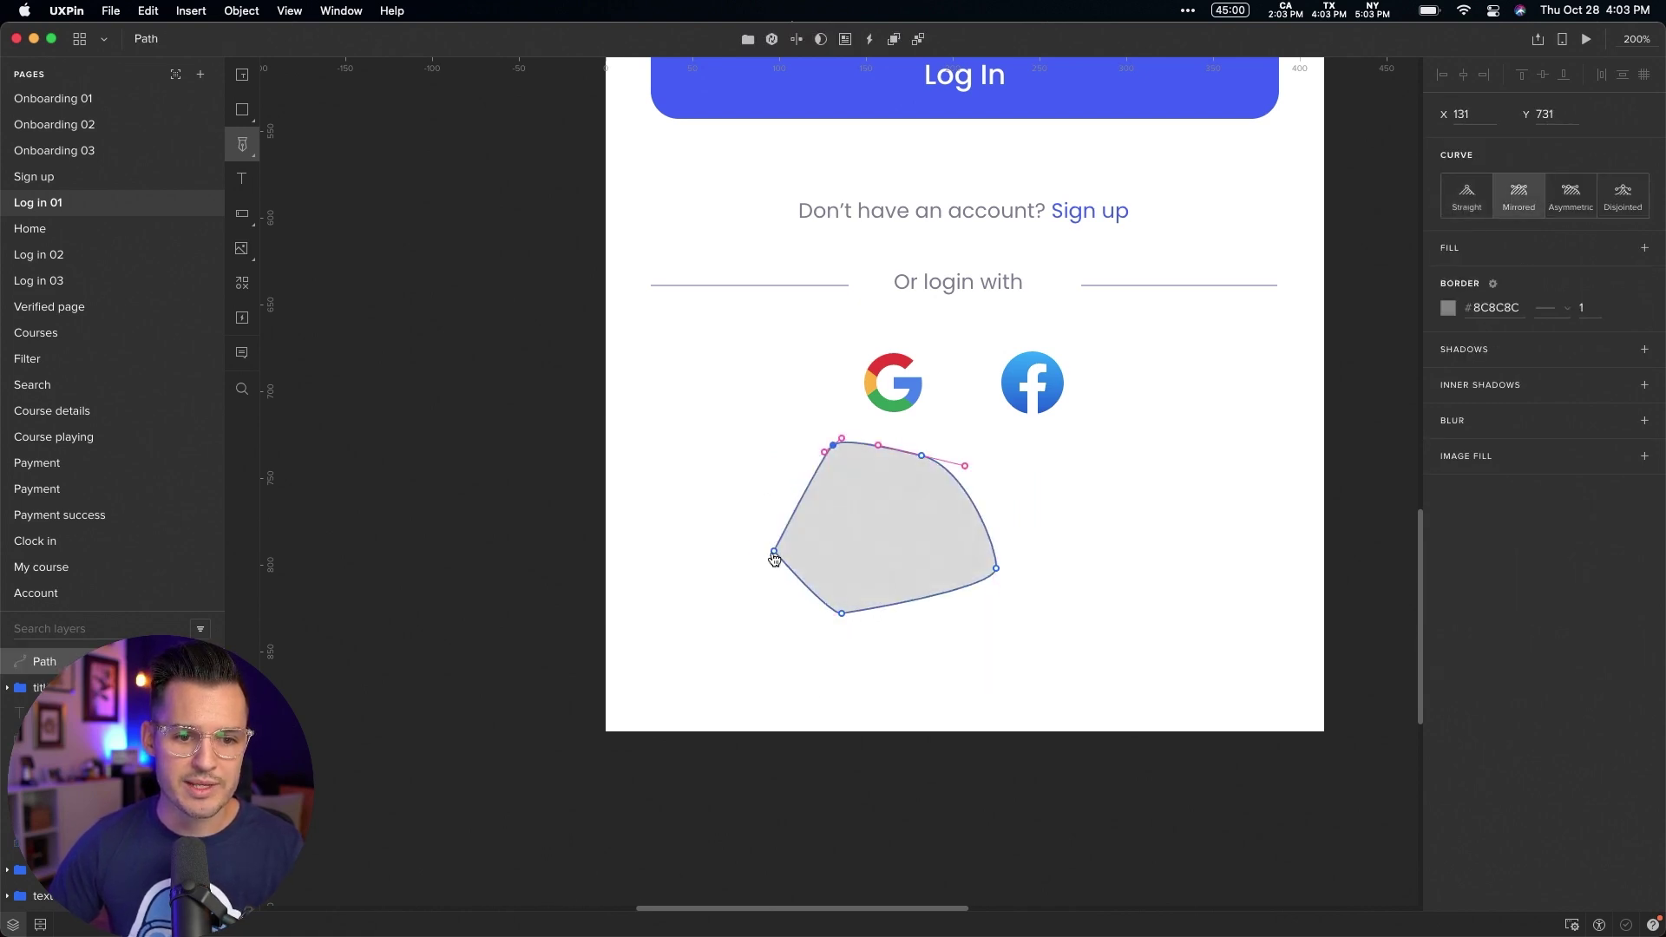
pyautogui.click(758, 476)
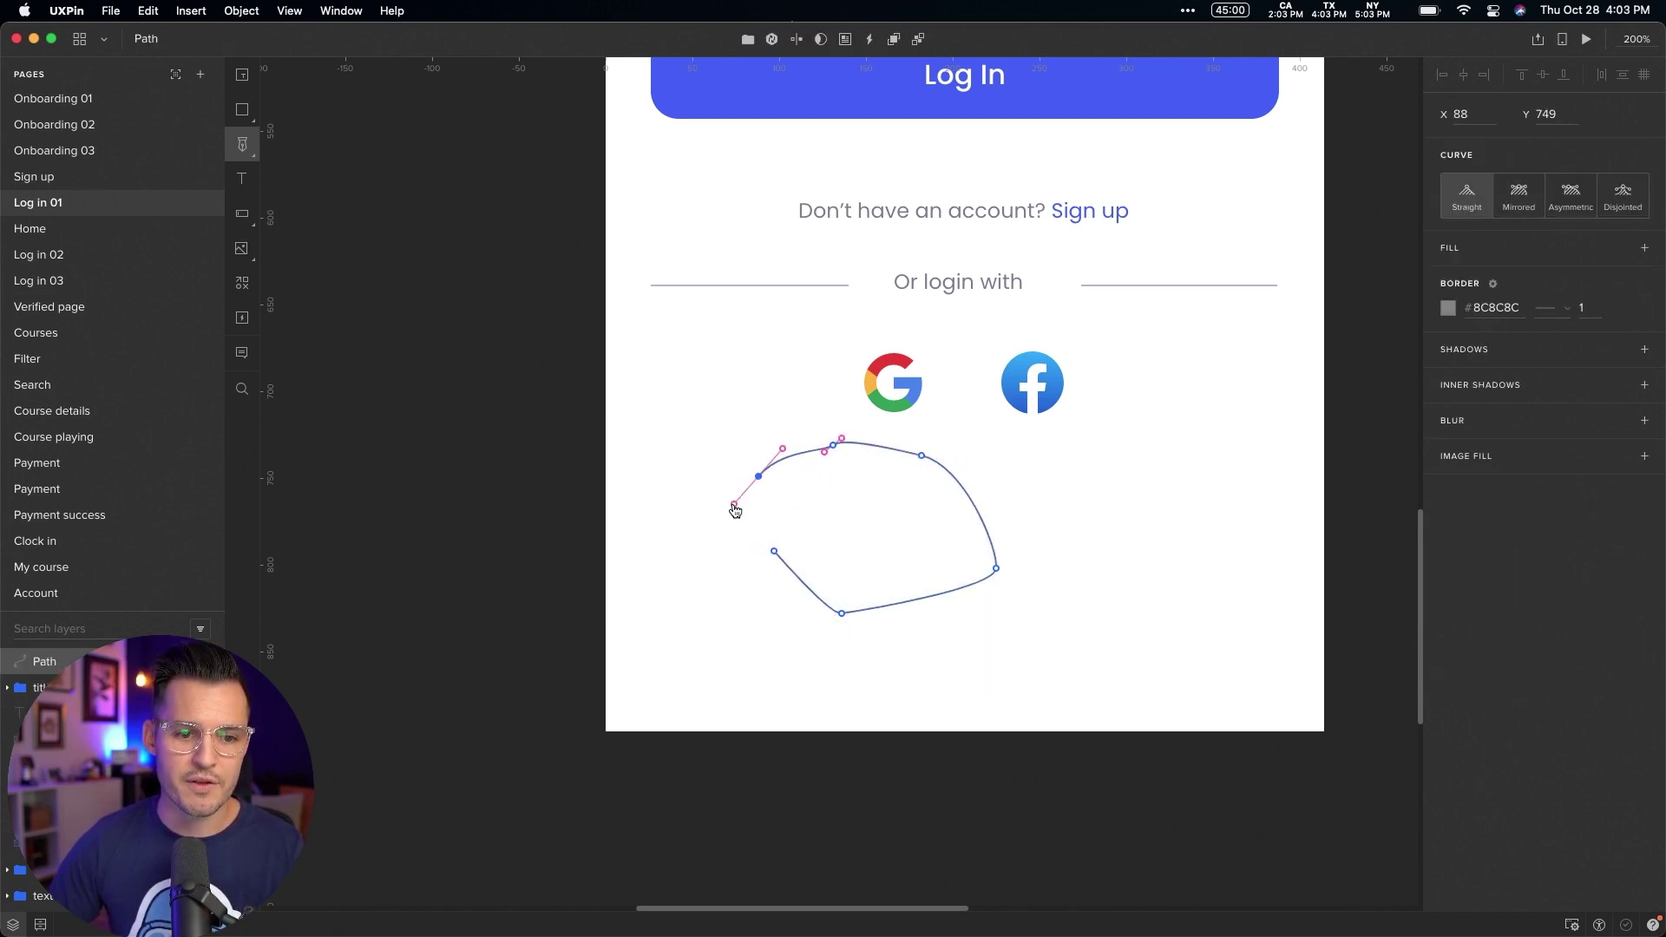
pyautogui.click(774, 549)
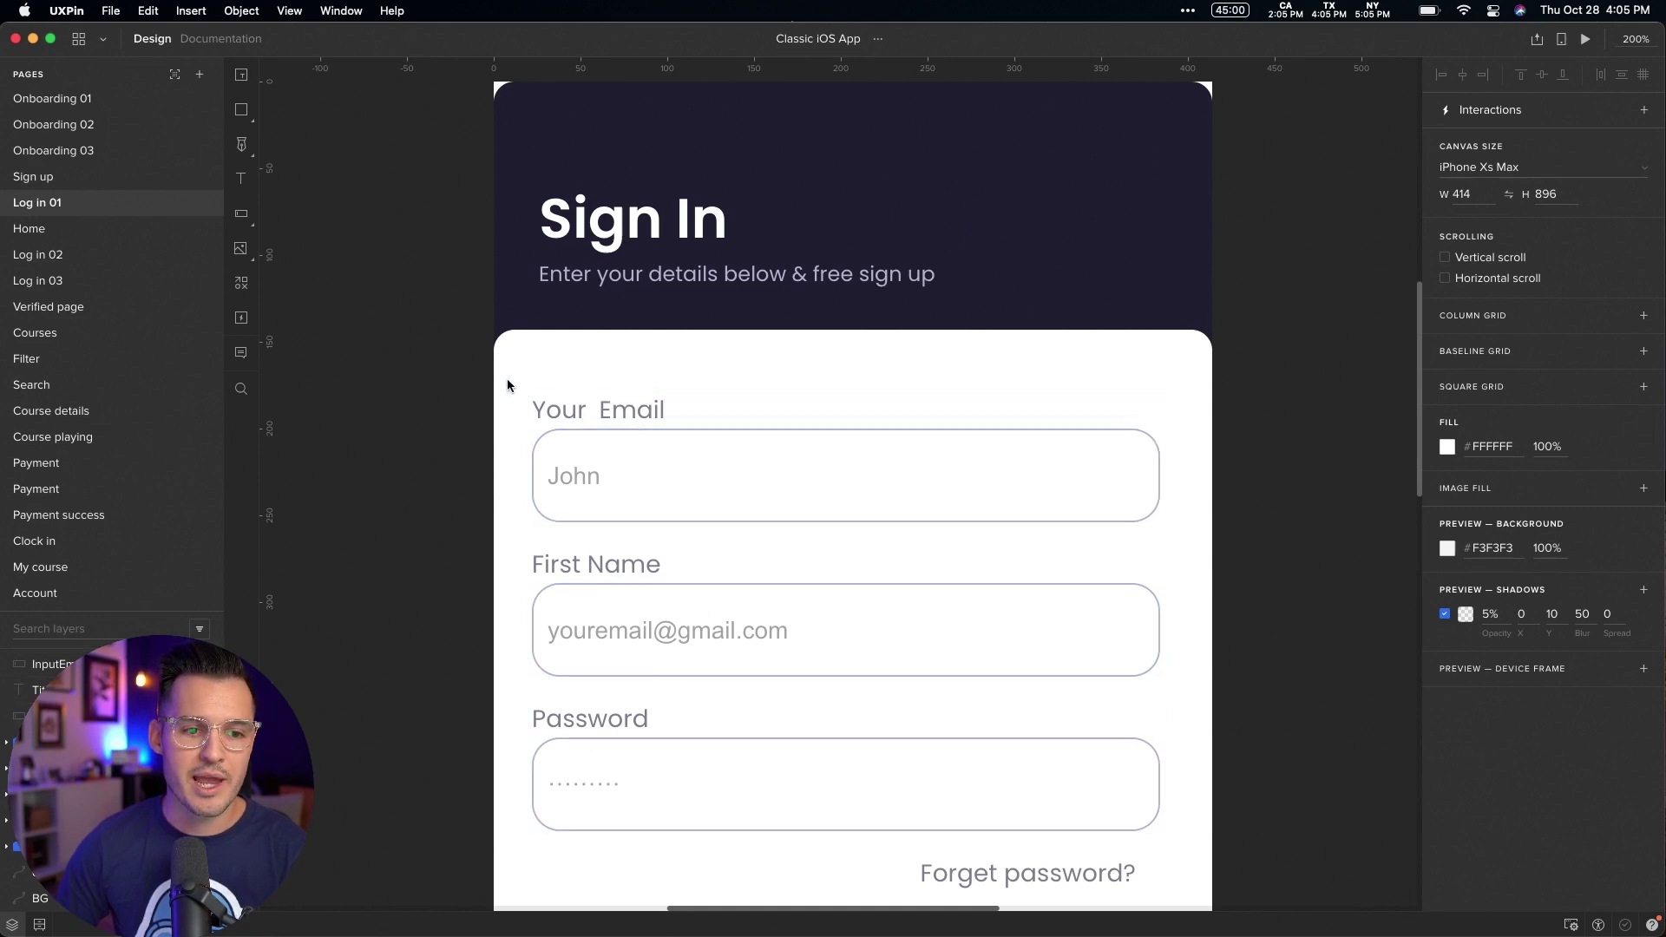
# Give the Your Email label and input vertical auto layout with Start alignment, Start distribution and gap 0
pyautogui.moveTo(509, 373); pyautogui.dragTo(618, 489)
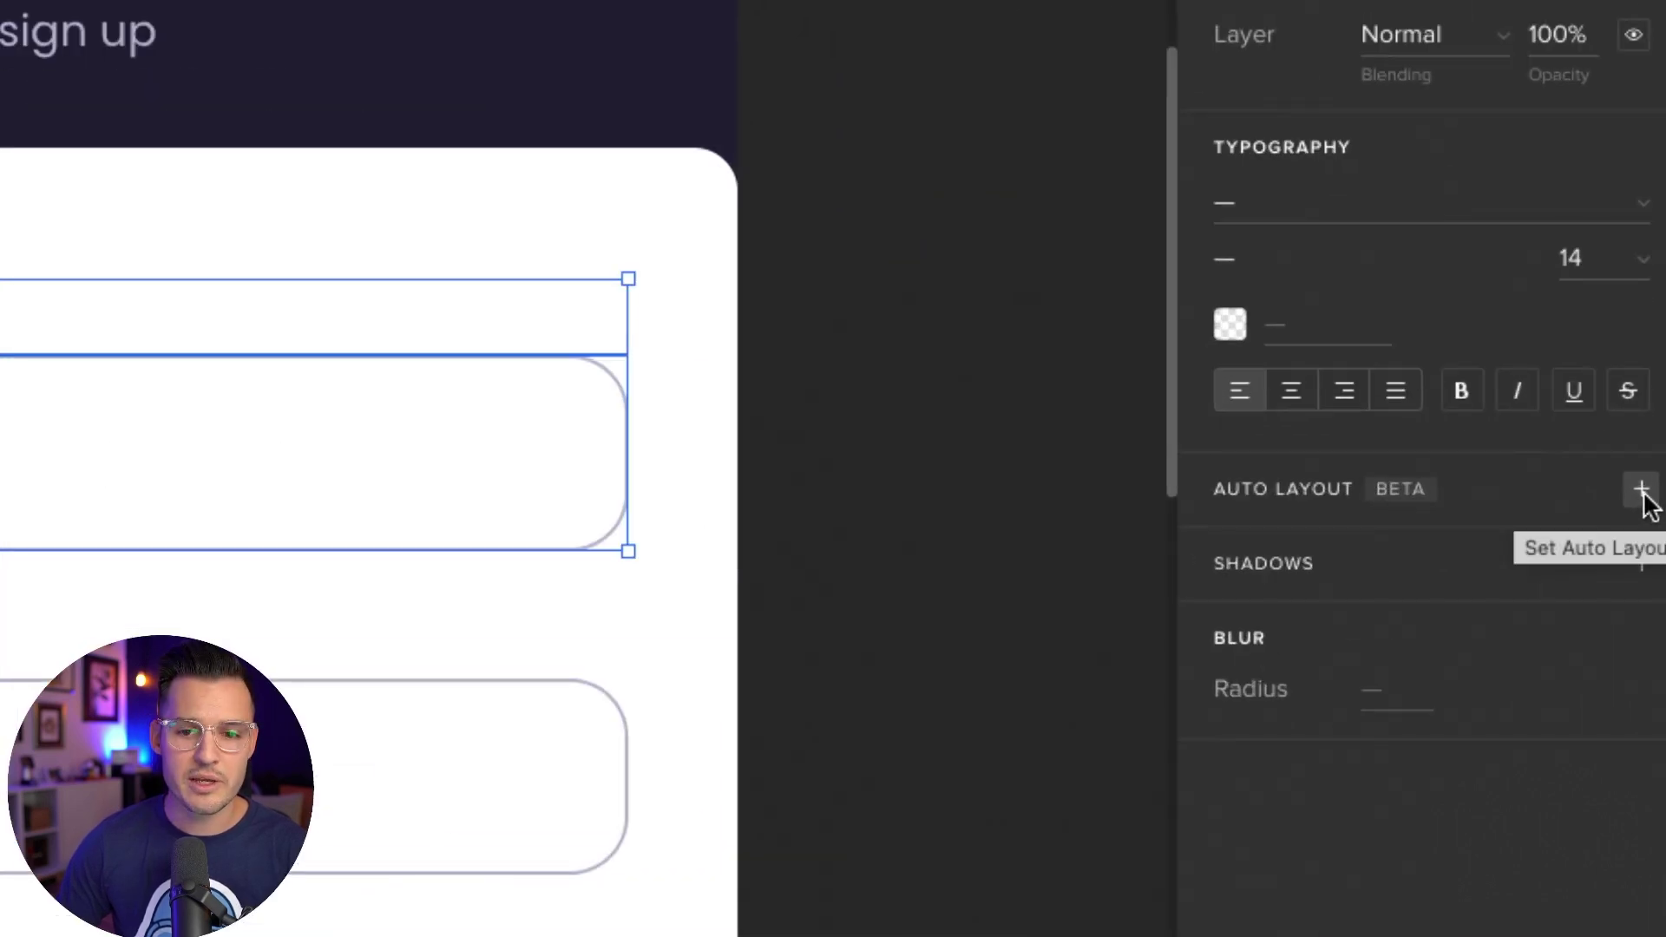
pyautogui.click(1641, 490)
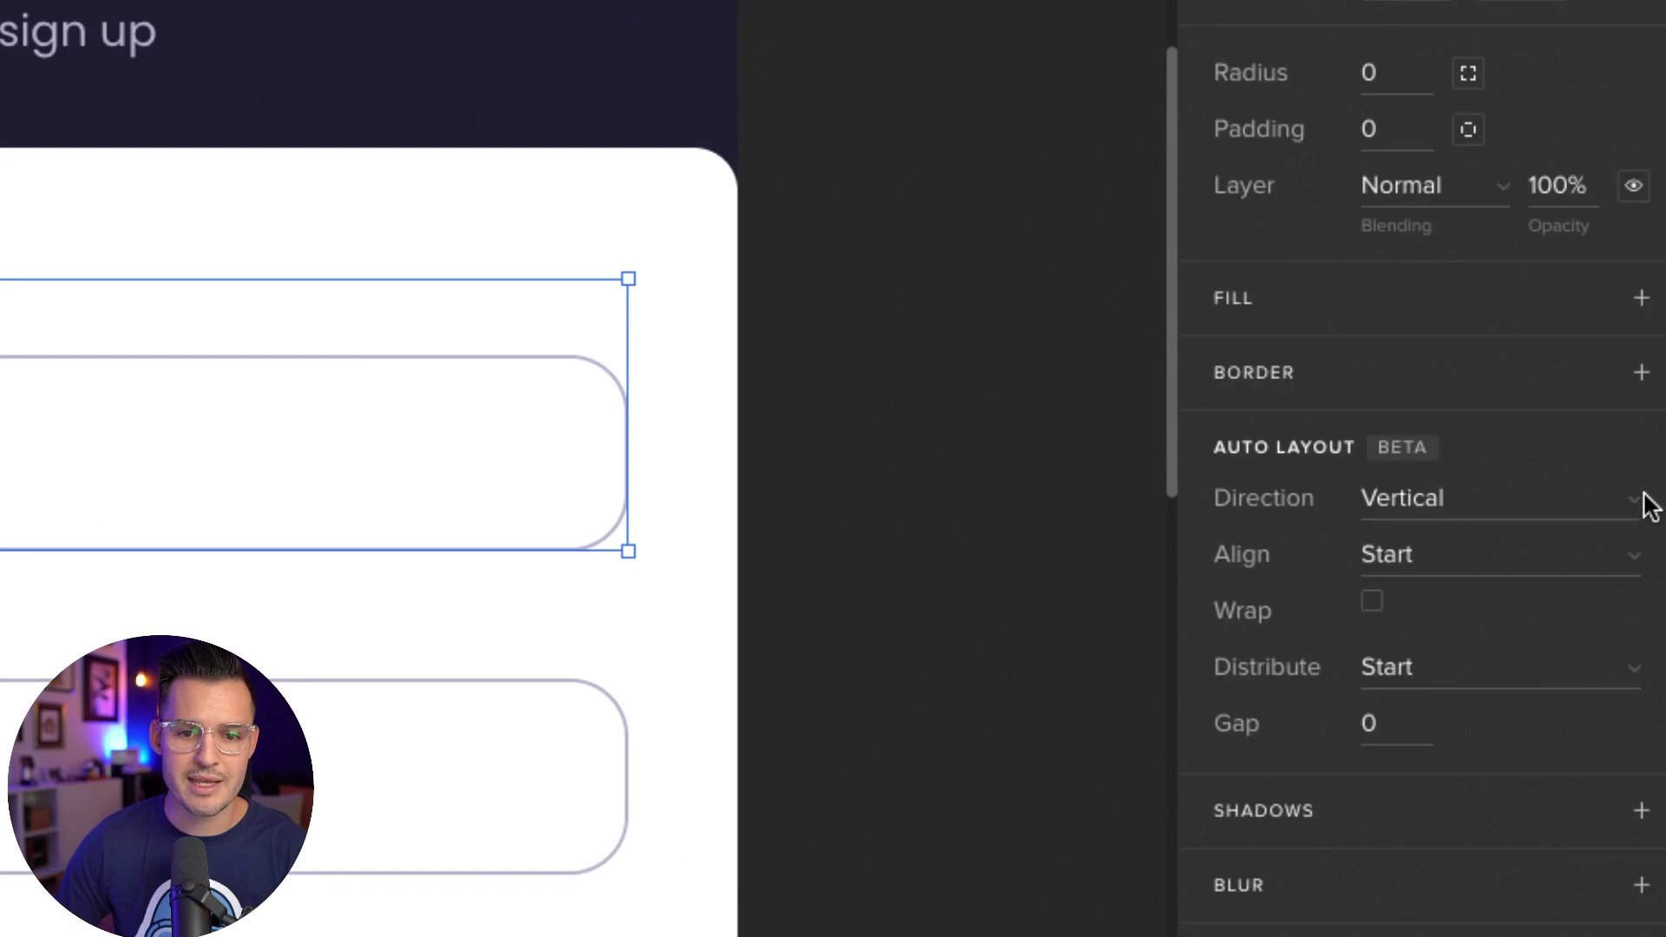
pyautogui.click(1444, 562)
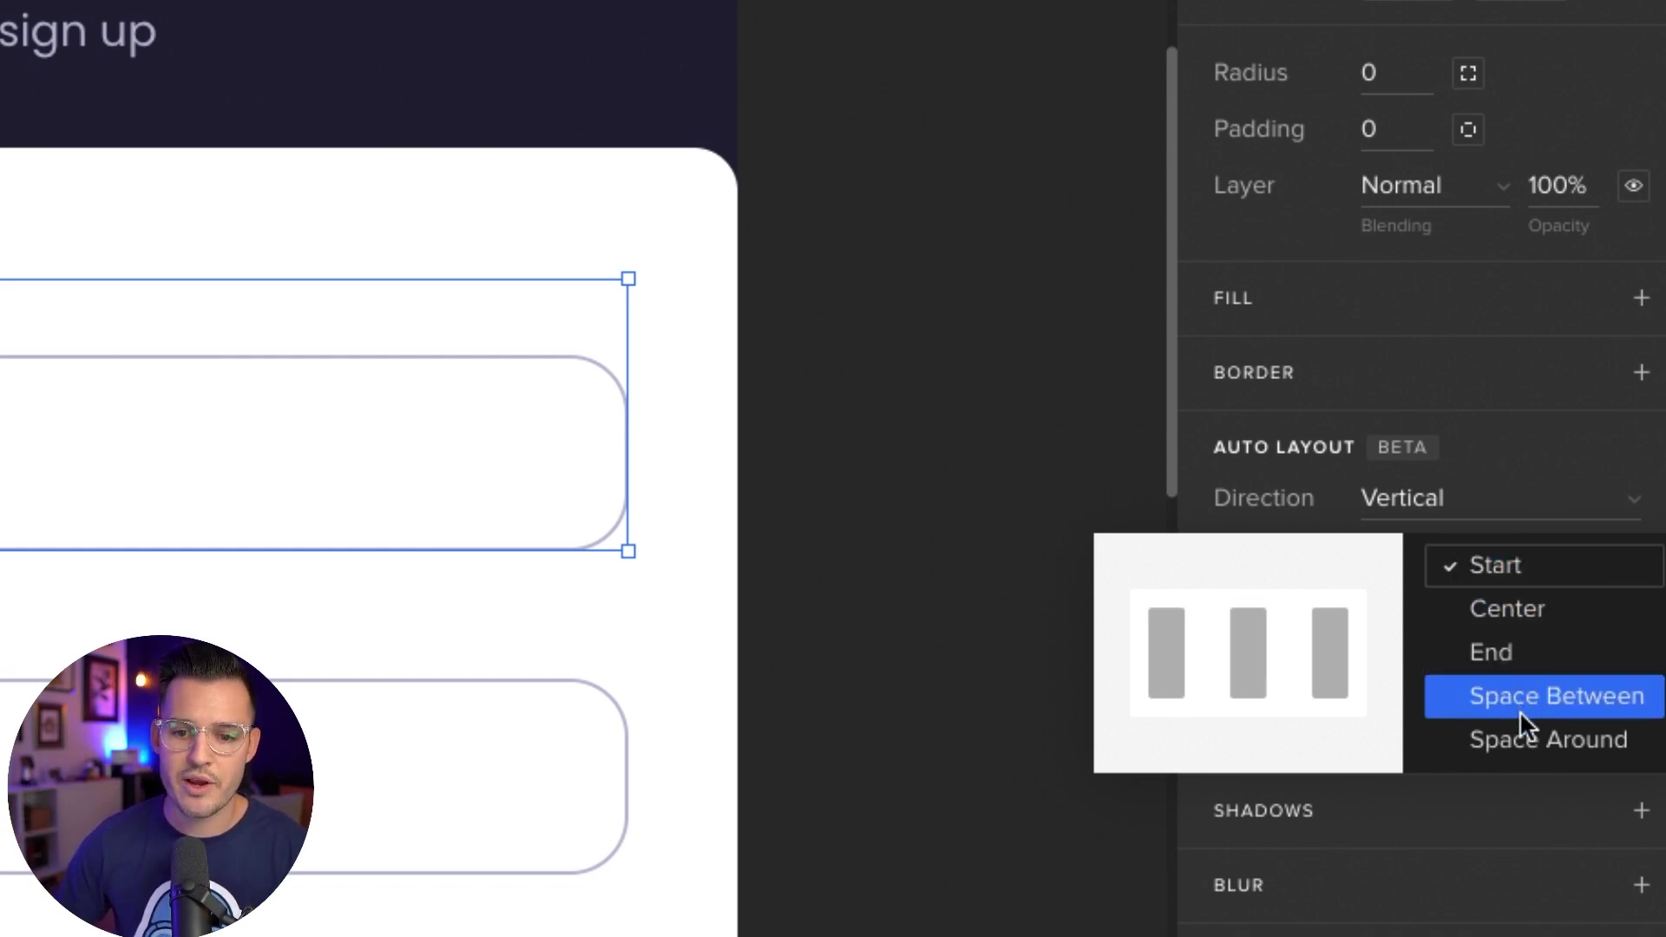
pyautogui.click(1514, 573)
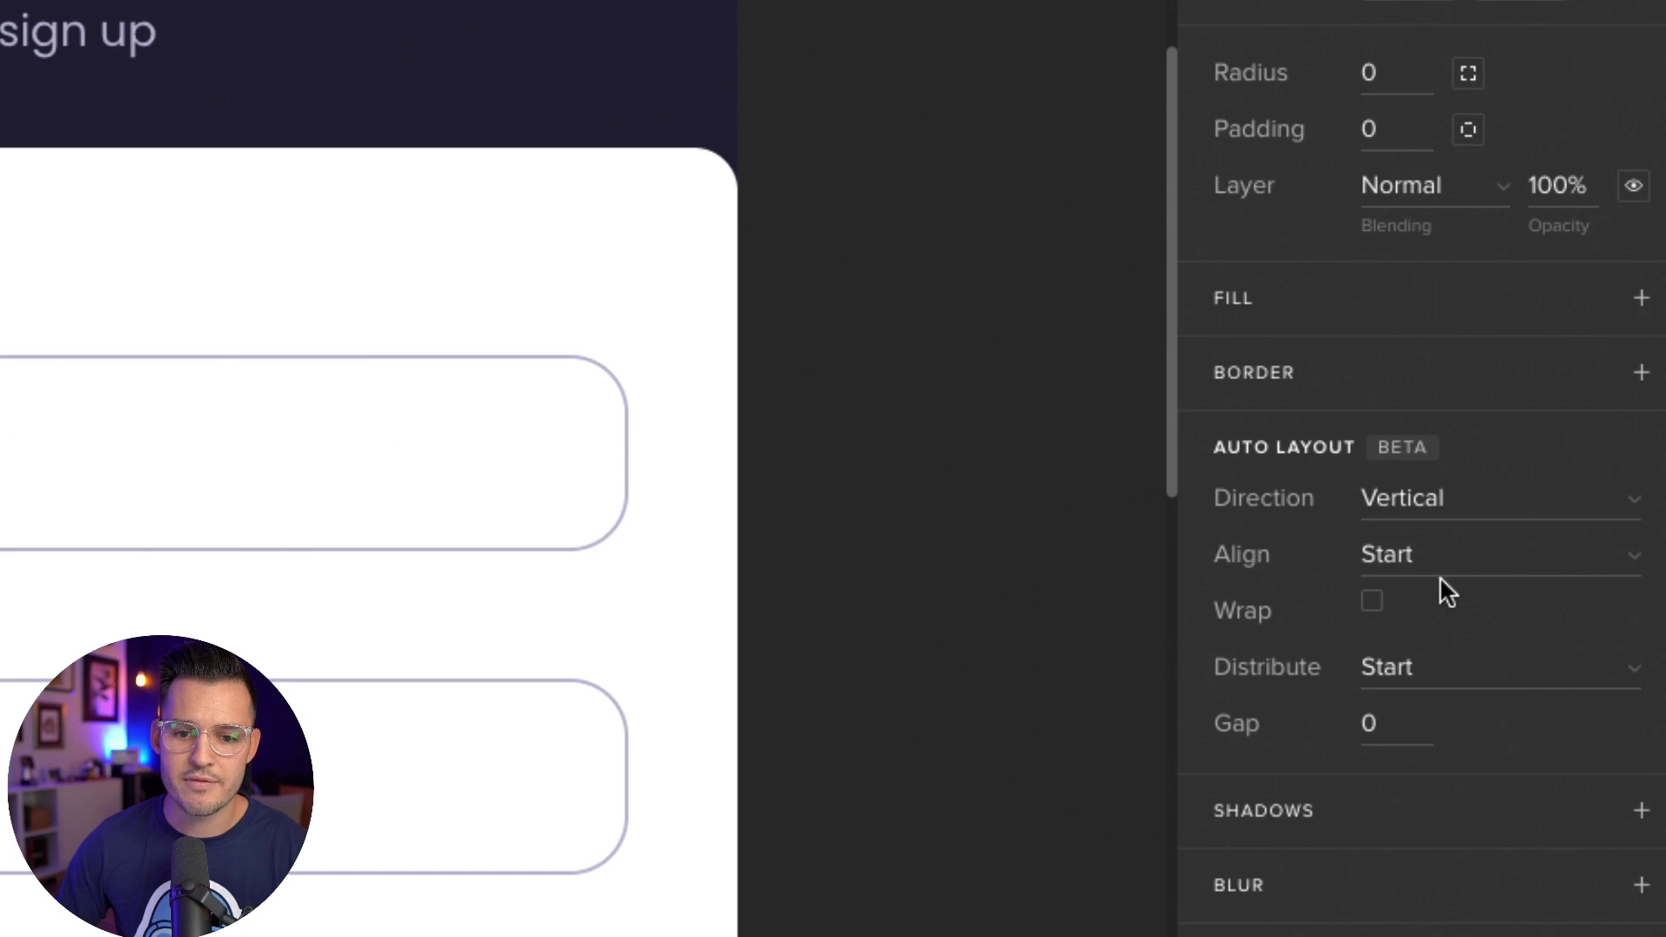
pyautogui.click(1410, 675)
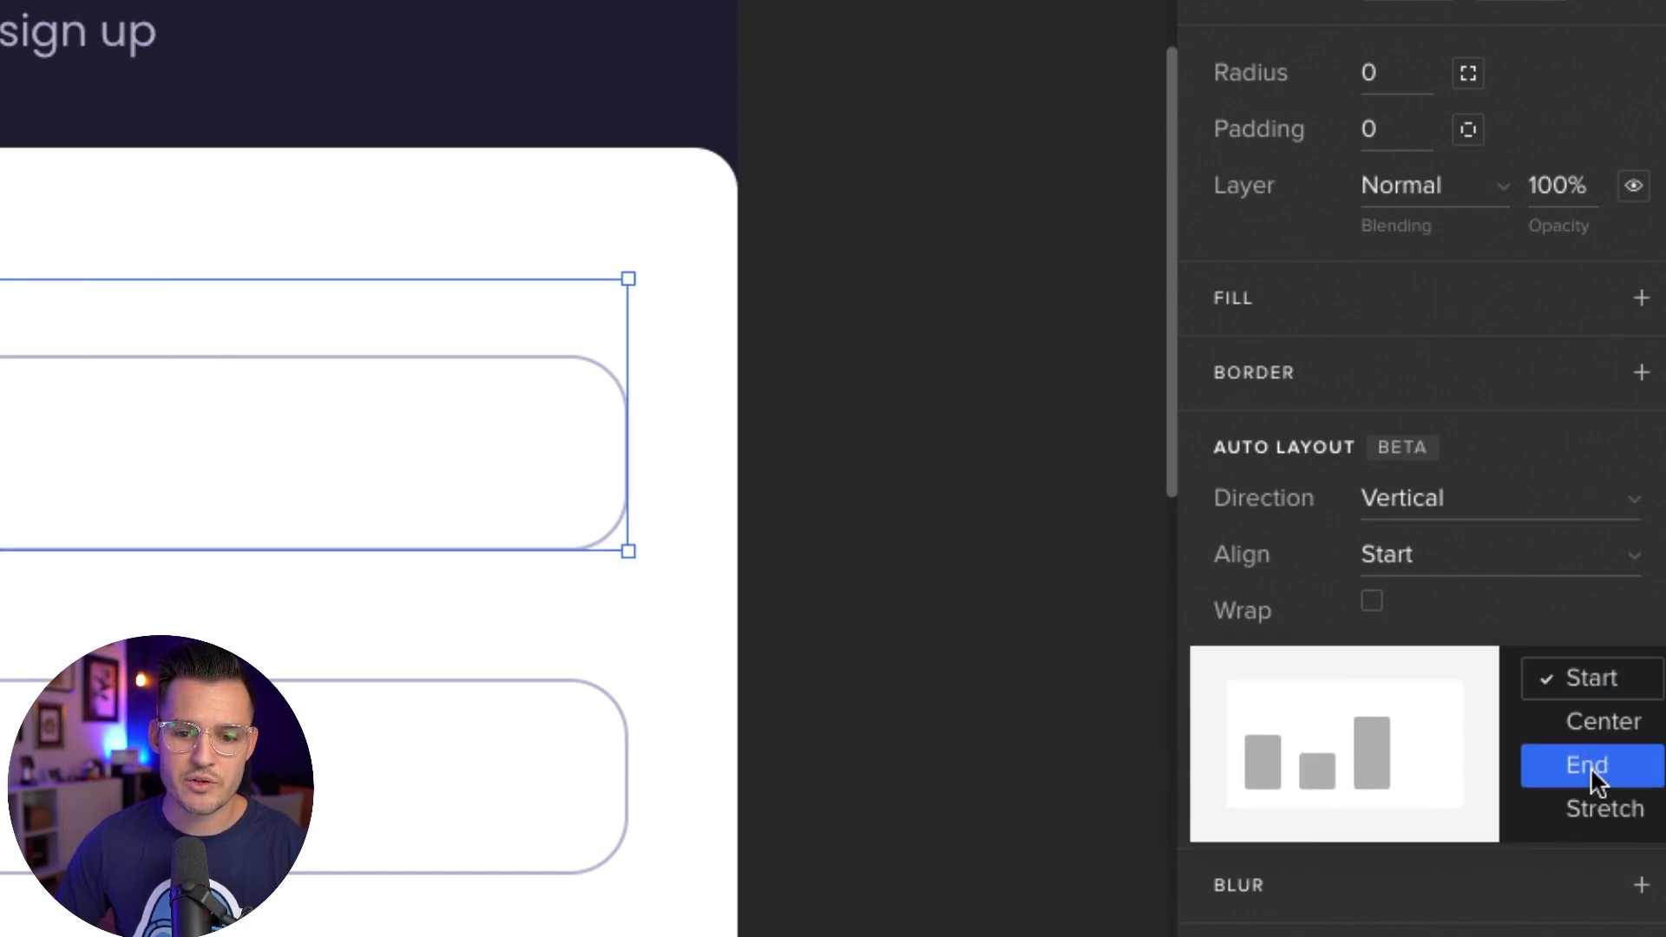
pyautogui.click(1555, 625)
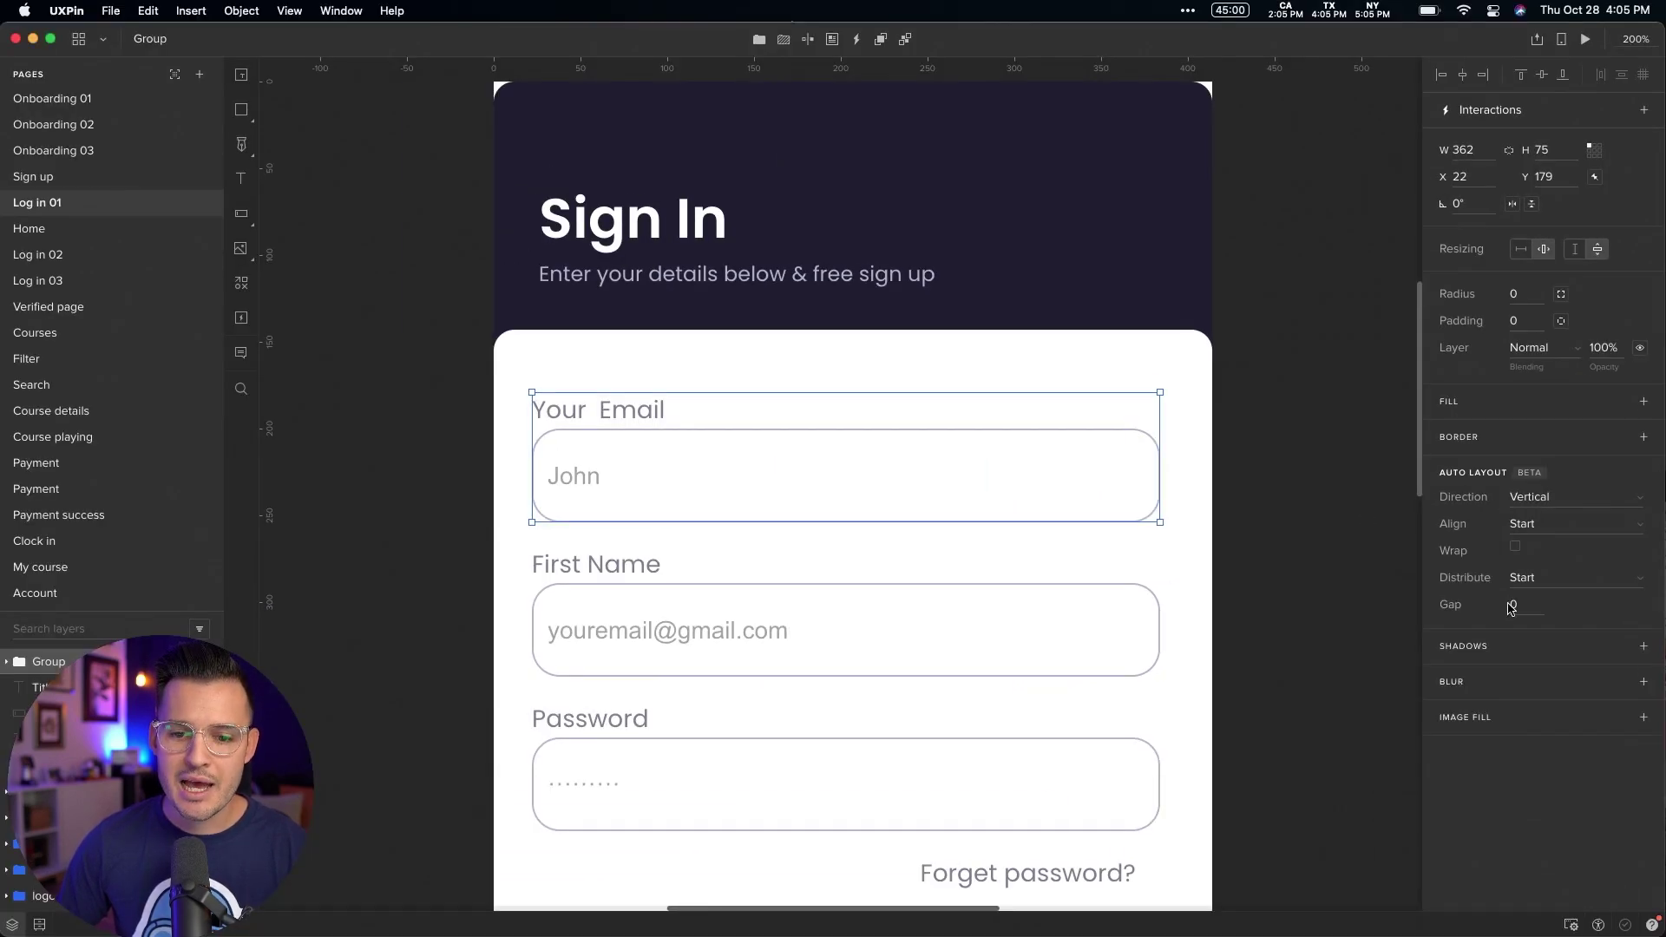
pyautogui.moveTo(1449, 605); pyautogui.dragTo(1352, 613)
pyautogui.moveTo(1457, 606); pyautogui.dragTo(1458, 607)
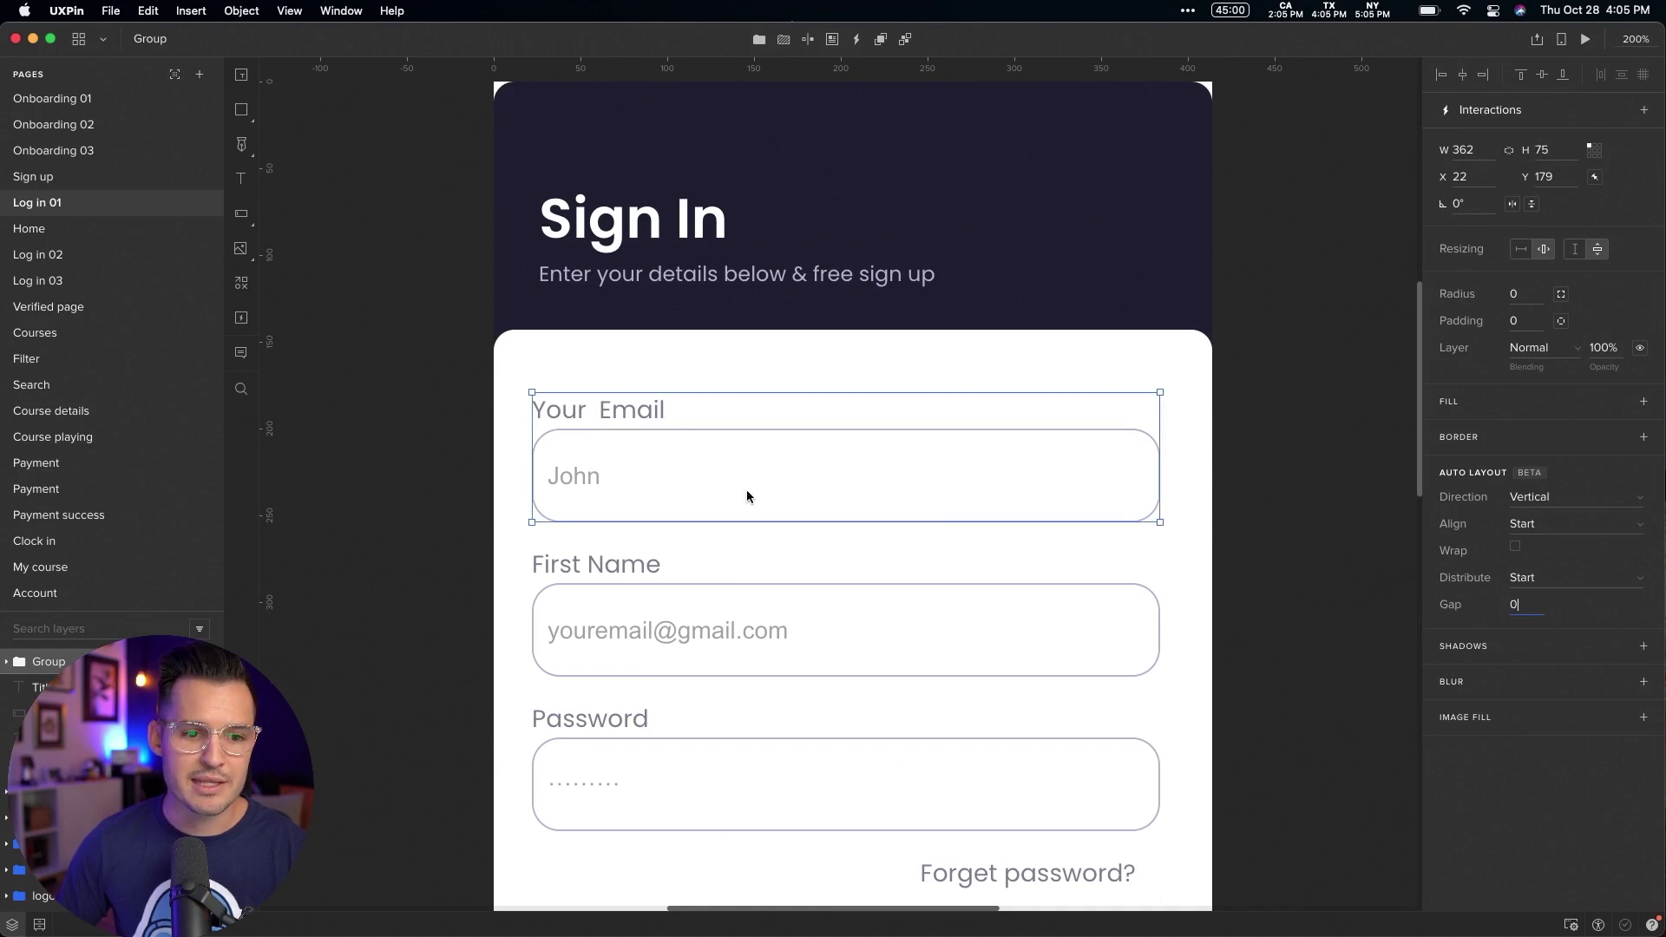
pyautogui.click(576, 562)
pyautogui.keyDown('shift'); pyautogui.click(613, 606); pyautogui.keyUp('shift')
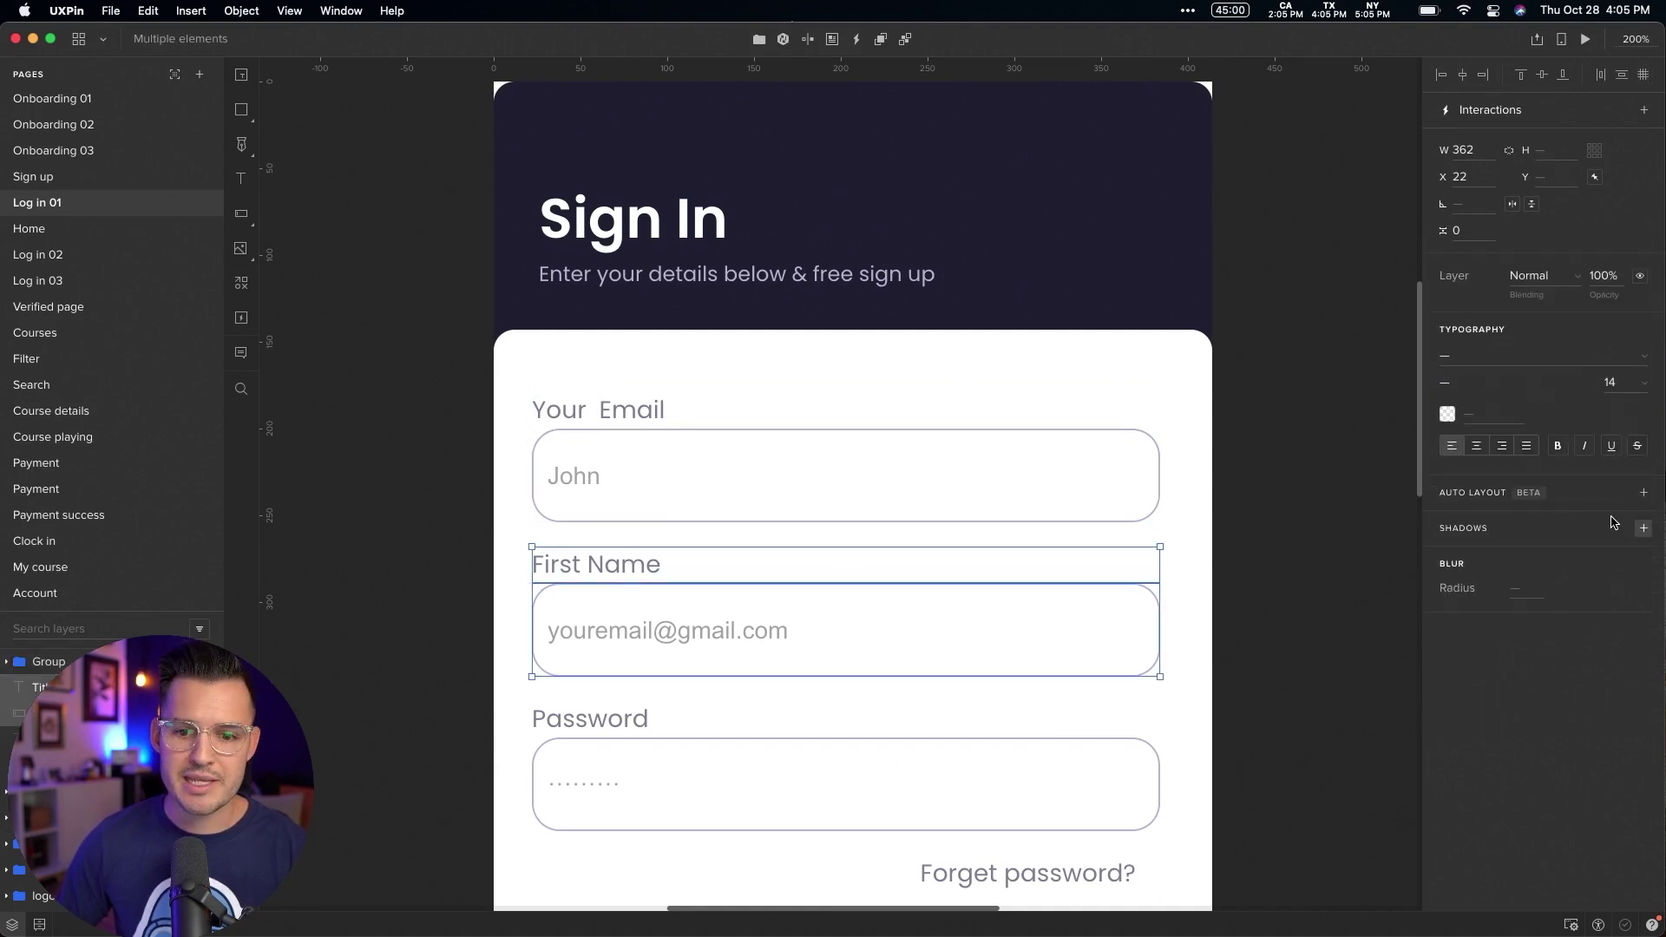
# Add auto layout to the First Name pair and to the Password label and input
pyautogui.click(1645, 493)
pyautogui.click(721, 721)
pyautogui.keyDown('shift'); pyautogui.click(654, 761); pyautogui.keyUp('shift')
pyautogui.click(1643, 492)
# Marquee-select all three field groups to check them, then deselect
pyautogui.scroll(-1, 1205, 467)
pyautogui.click(1205, 466)
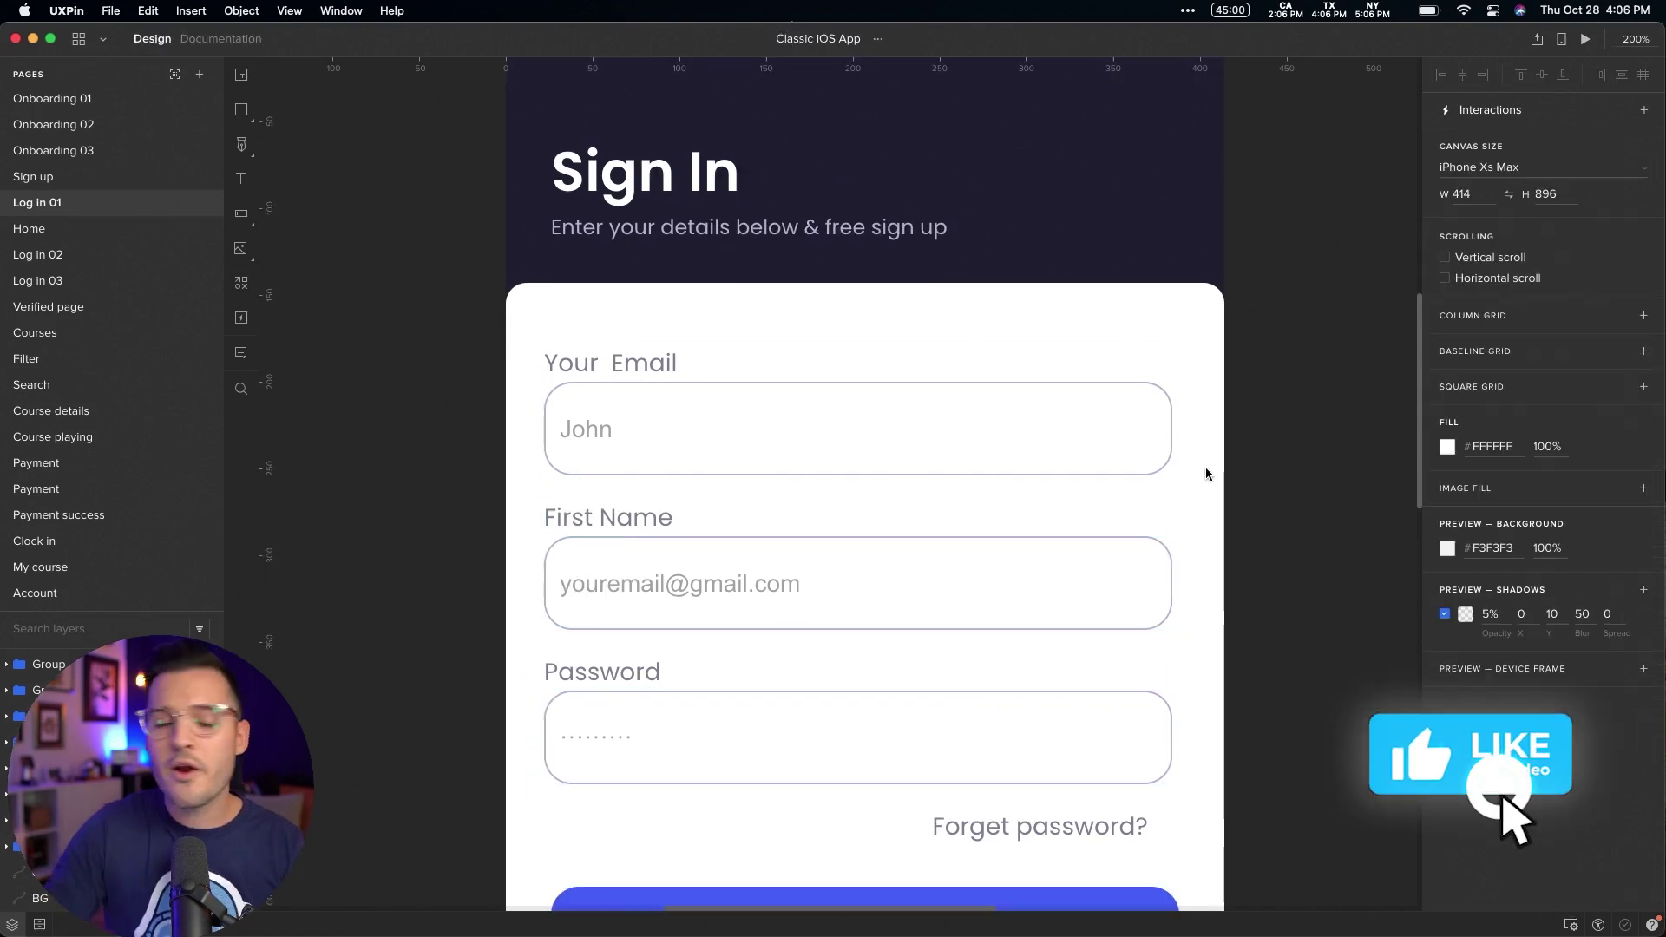
pyautogui.moveTo(1208, 366); pyautogui.dragTo(751, 739)
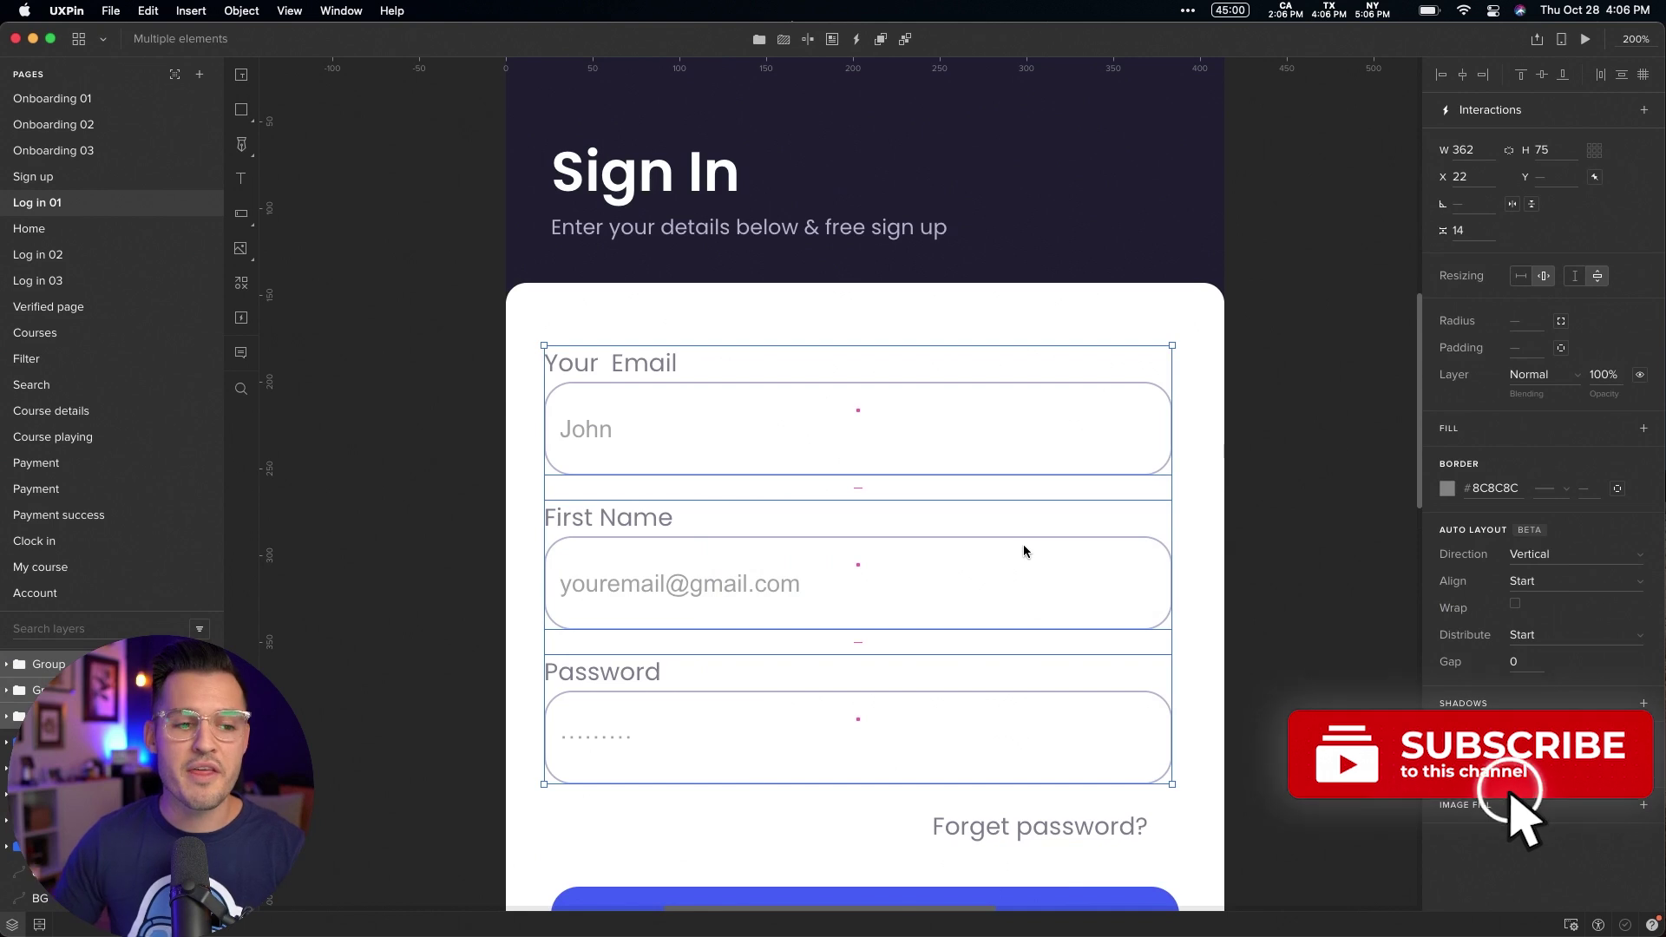
pyautogui.click(1257, 484)
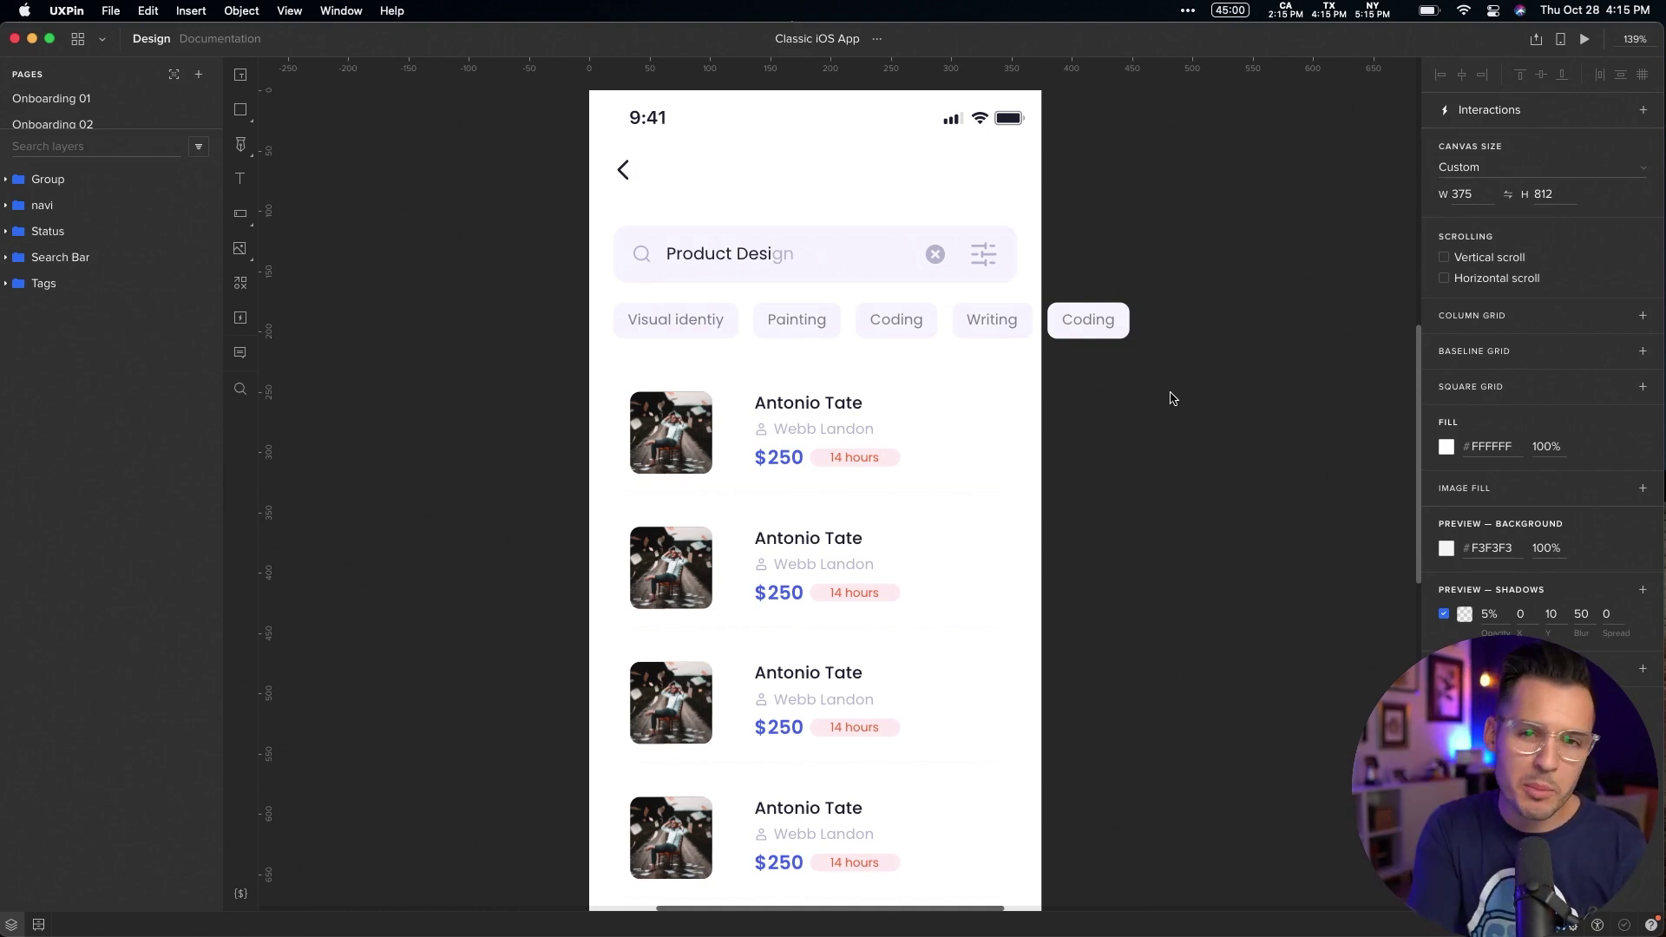
# Undo the pasted fifth course card so the list keeps four cards
pyautogui.moveTo(1171, 398)
pyautogui.mouseDown()
pyautogui.moveTo(1216, 398)
pyautogui.moveTo(1096, 413)
pyautogui.moveTo(1156, 420)
pyautogui.mouseUp()
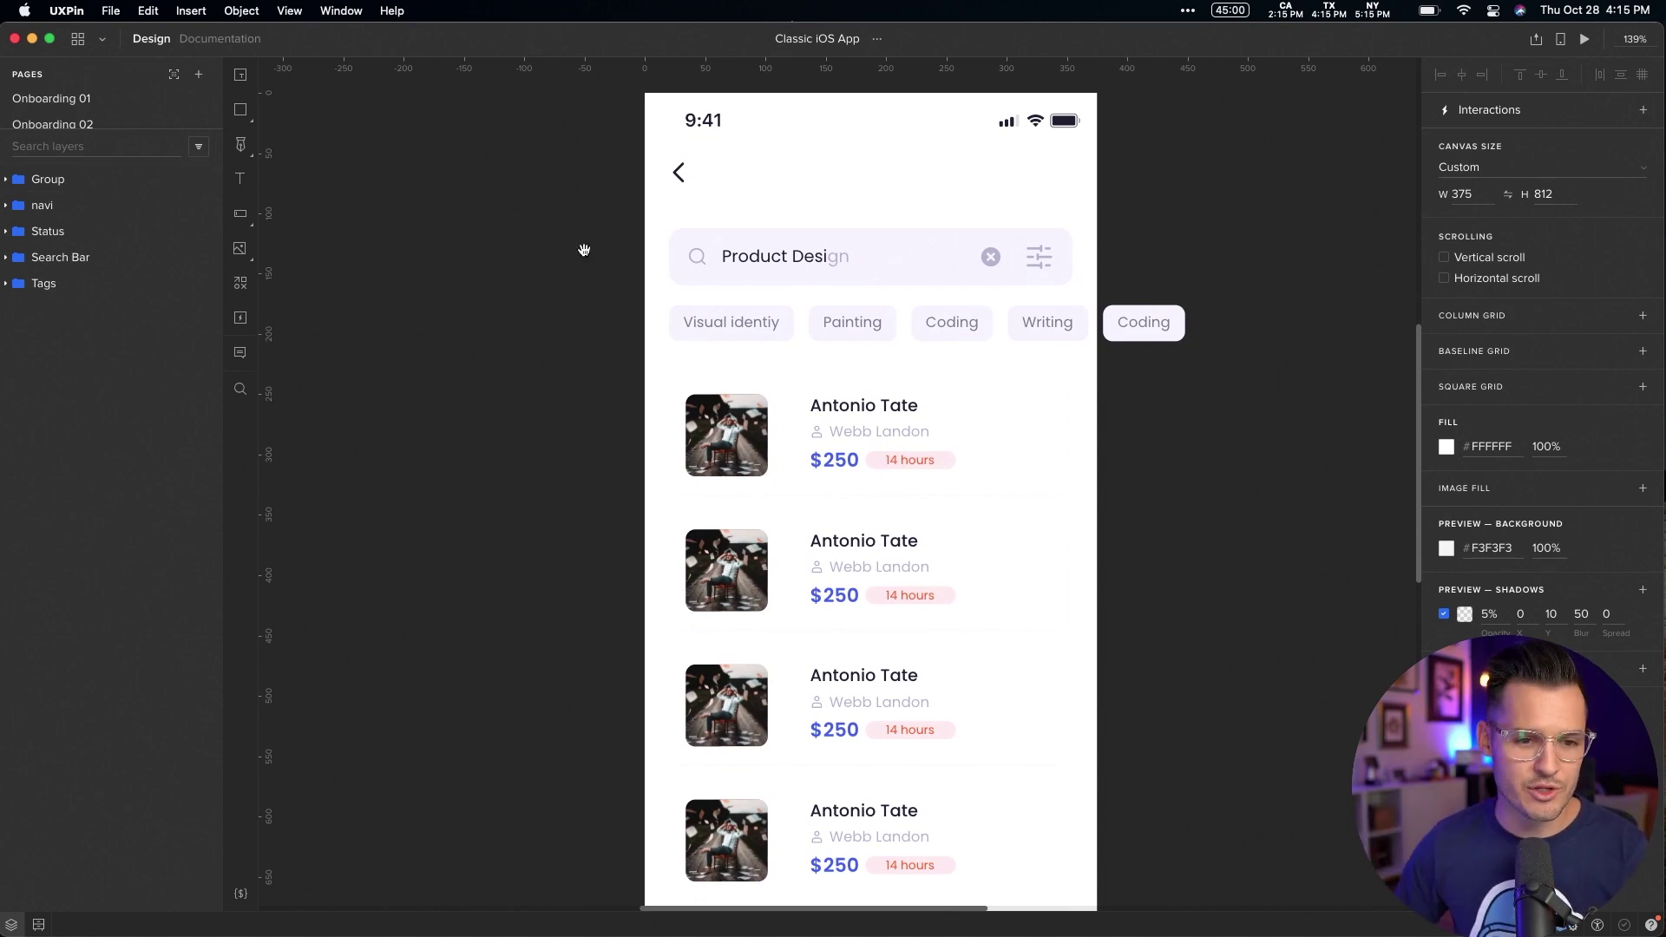
pyautogui.moveTo(573, 240); pyautogui.dragTo(547, 237)
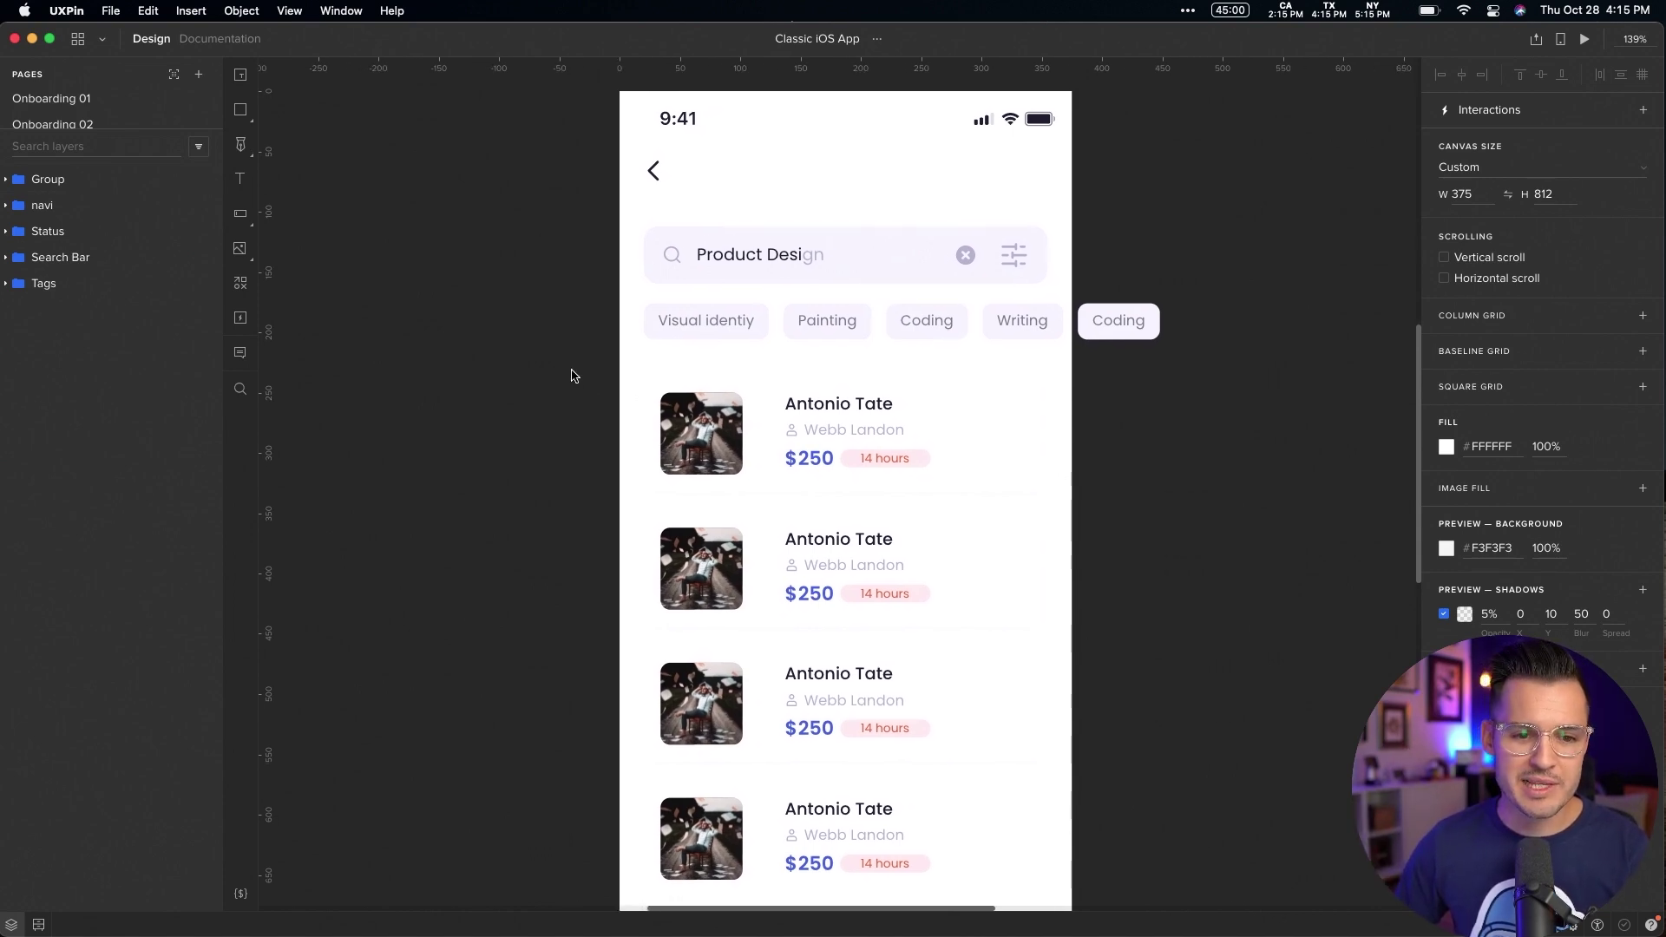
pyautogui.click(855, 431)
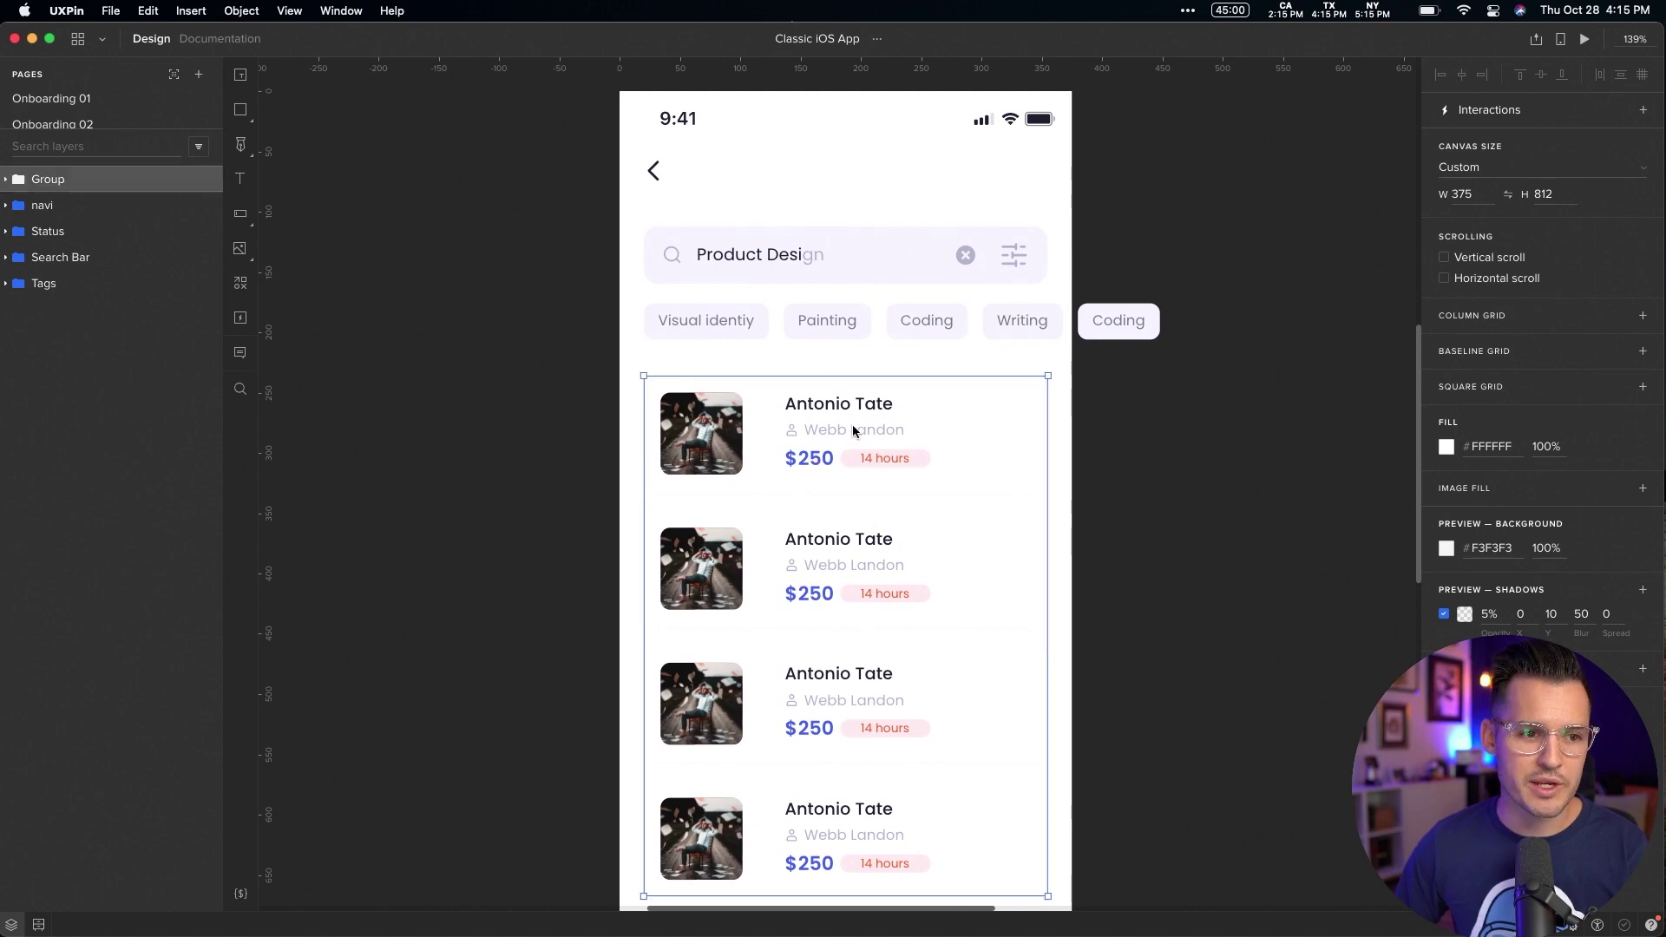
pyautogui.doubleClick(810, 434)
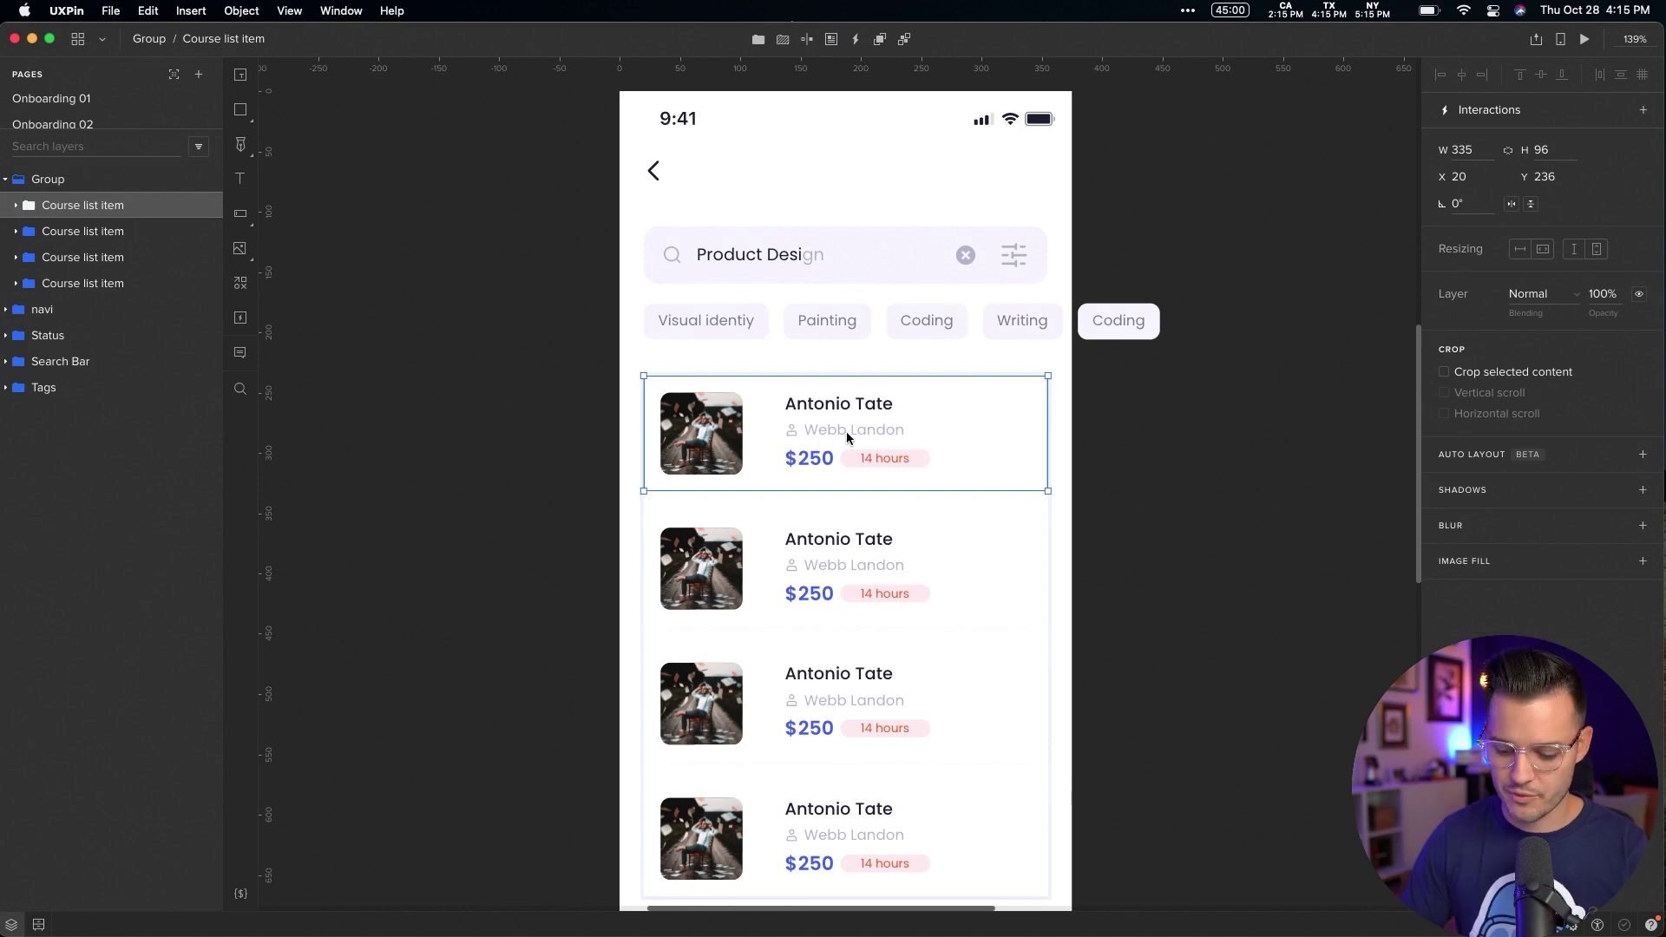
pyautogui.scroll(-3, 846, 432)
pyautogui.scroll(-2, 848, 486)
pyautogui.click(841, 623)
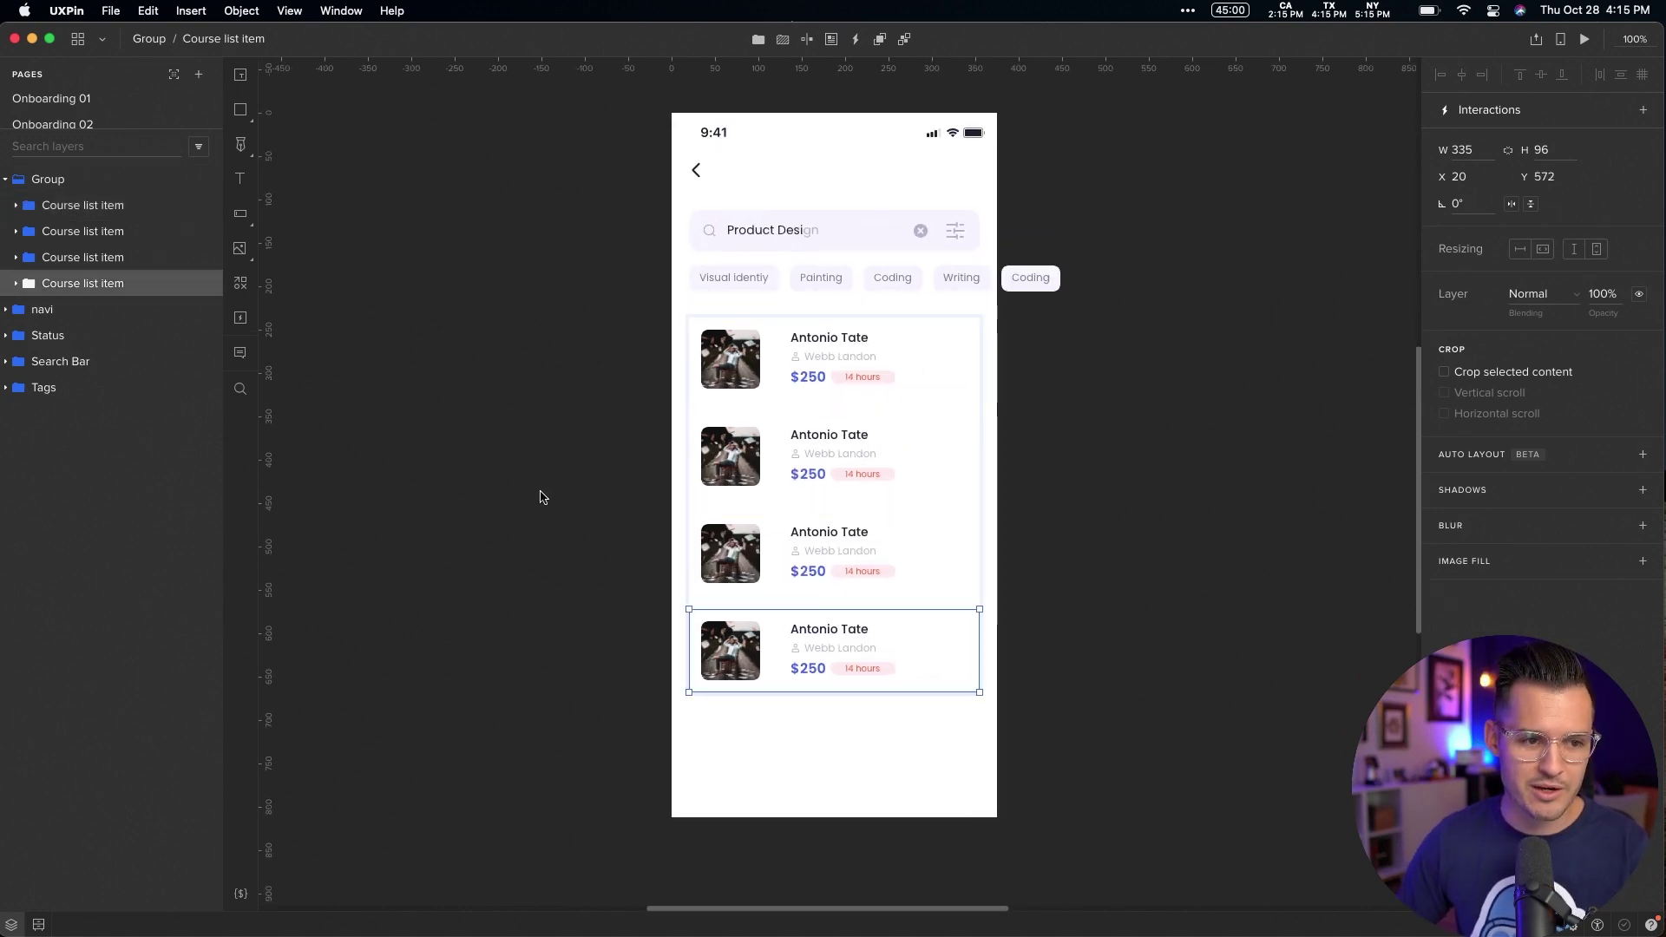
pyautogui.press('super+v')
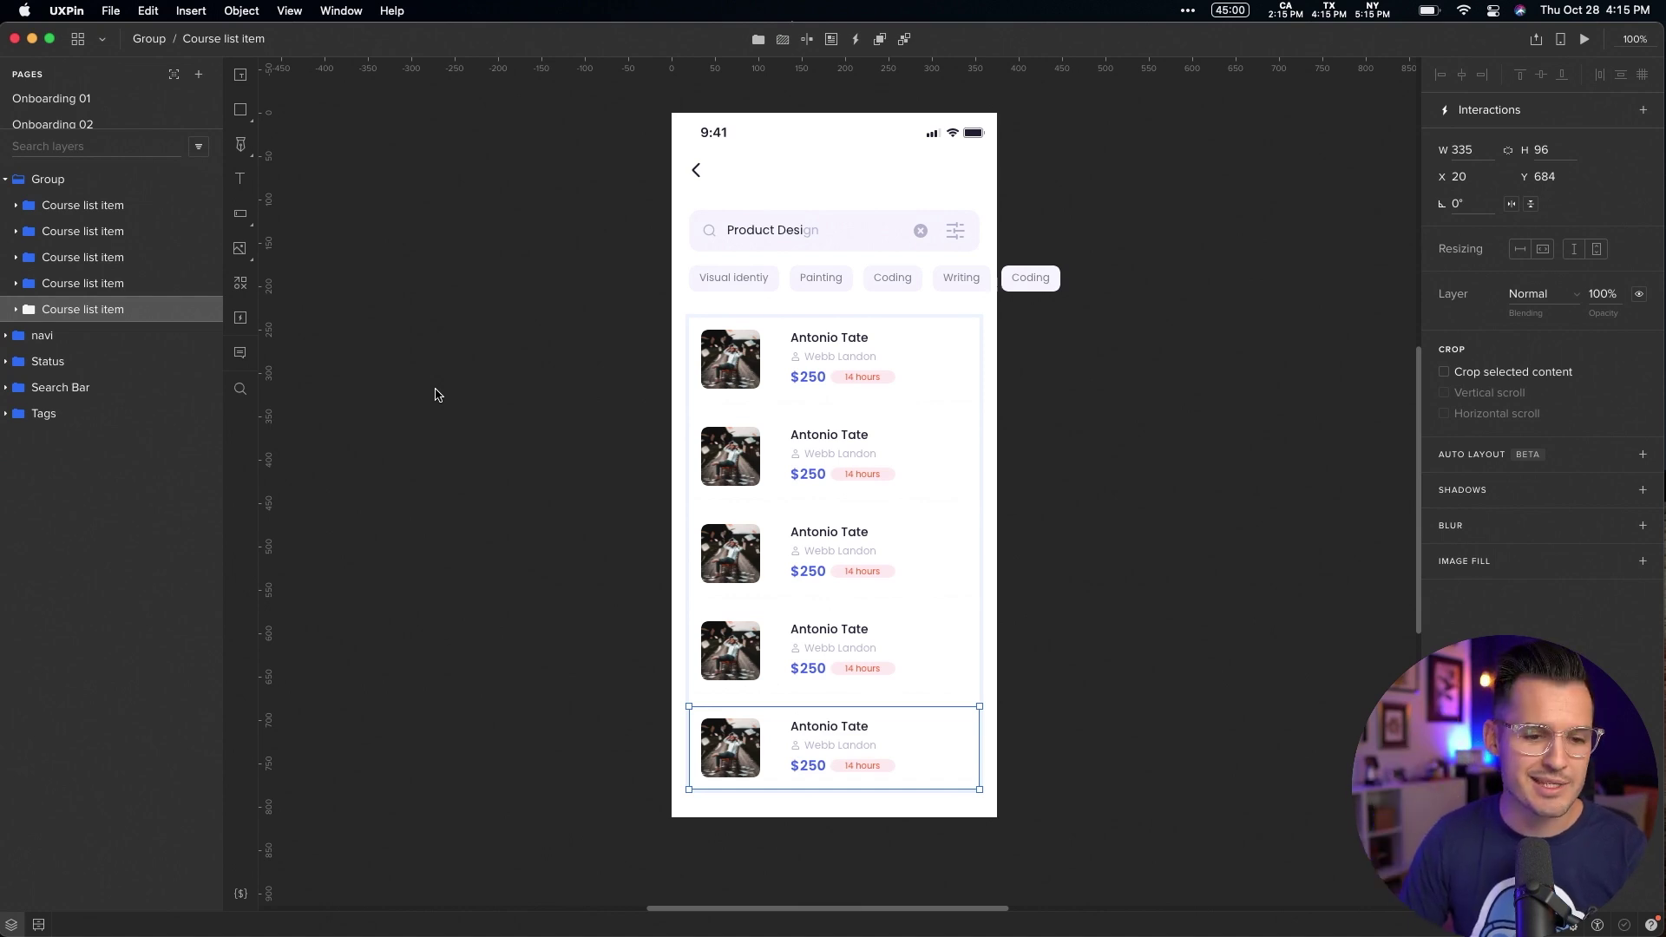
pyautogui.press('super+z')
pyautogui.moveTo(594, 274); pyautogui.dragTo(1100, 543)
pyautogui.click(1100, 543)
# Zoom in and inspect the first card's Course Name, Image, Price and Duration layers
pyautogui.click(881, 370)
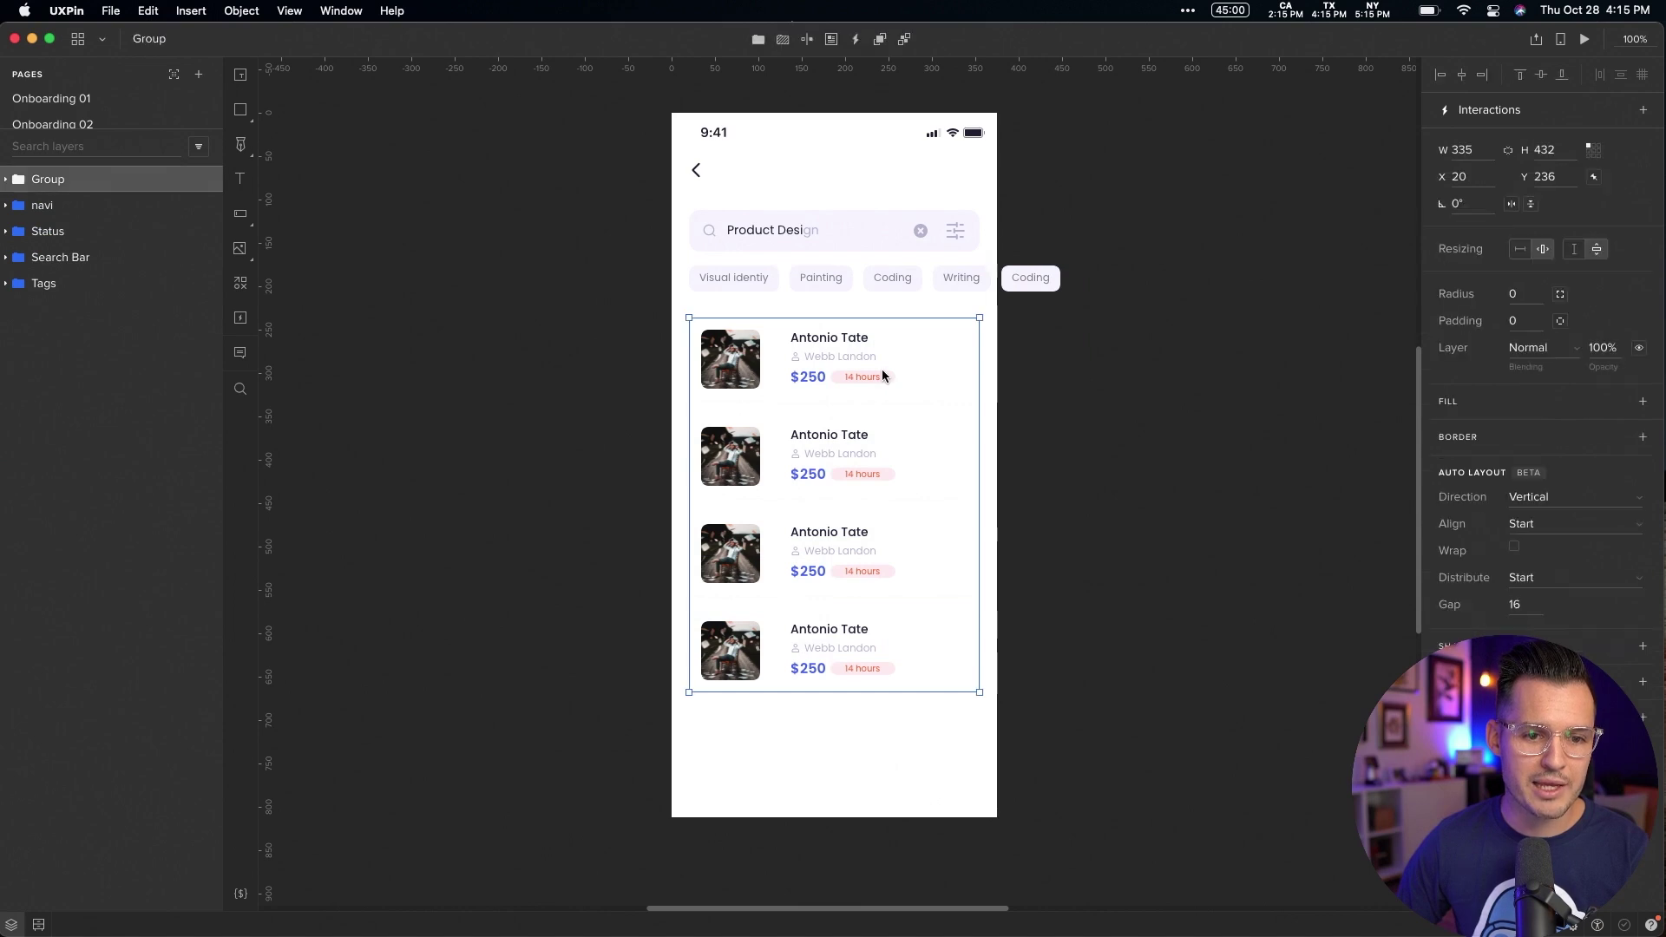
pyautogui.click(881, 369)
pyautogui.press('super+plus')
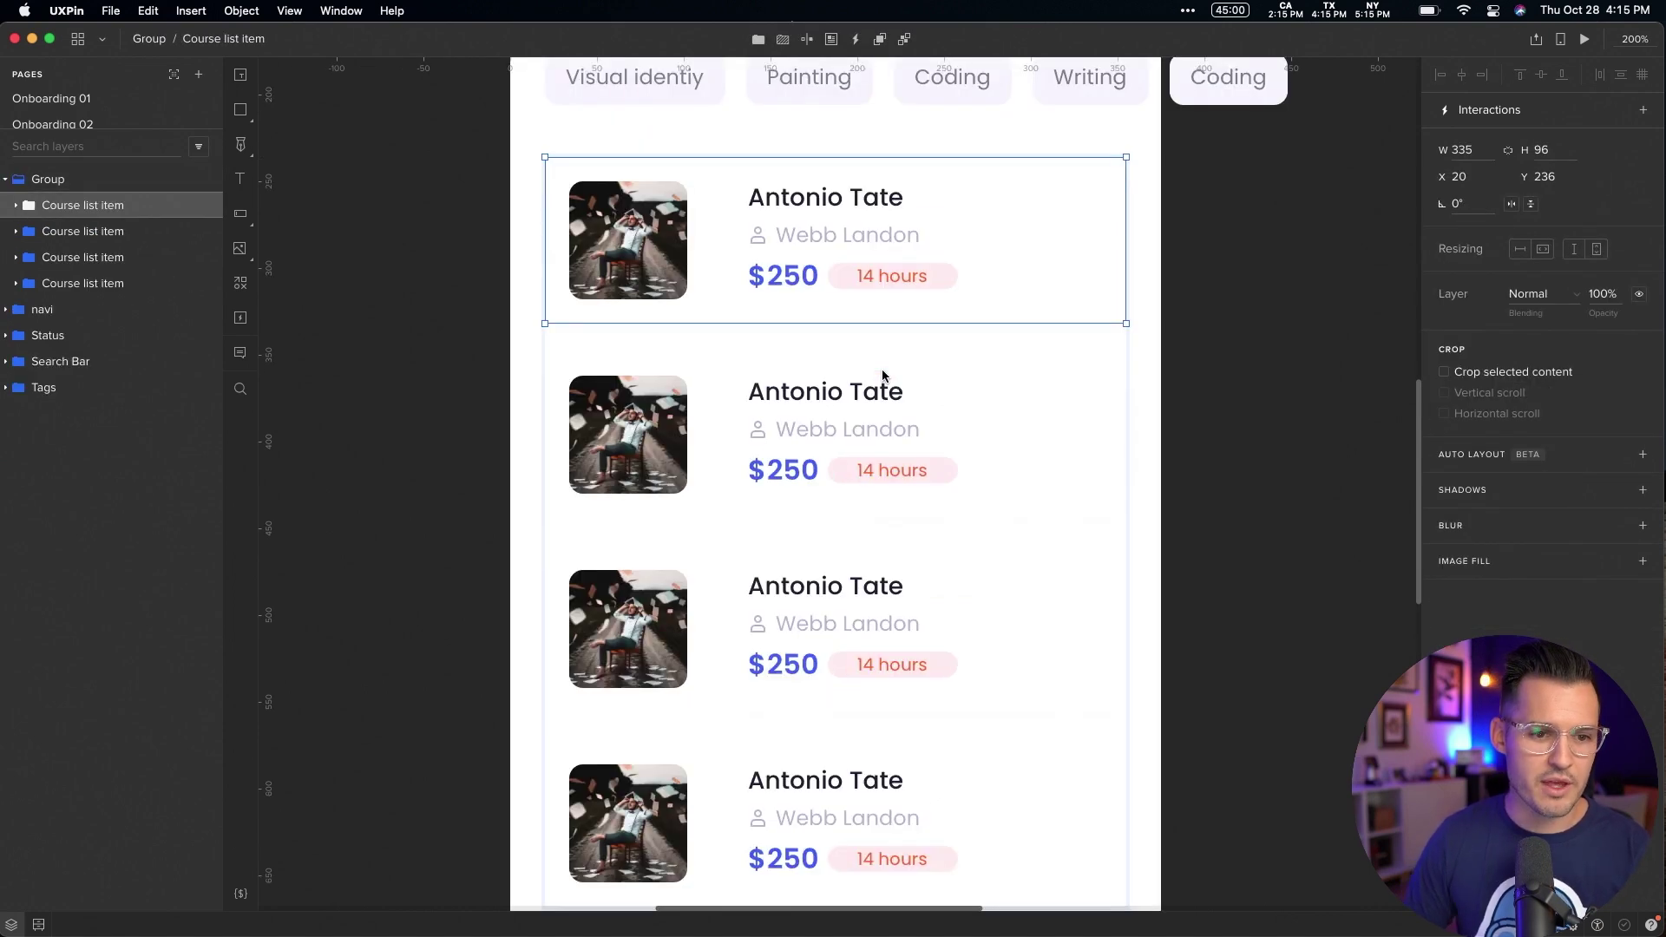
pyautogui.moveTo(881, 376); pyautogui.dragTo(905, 476)
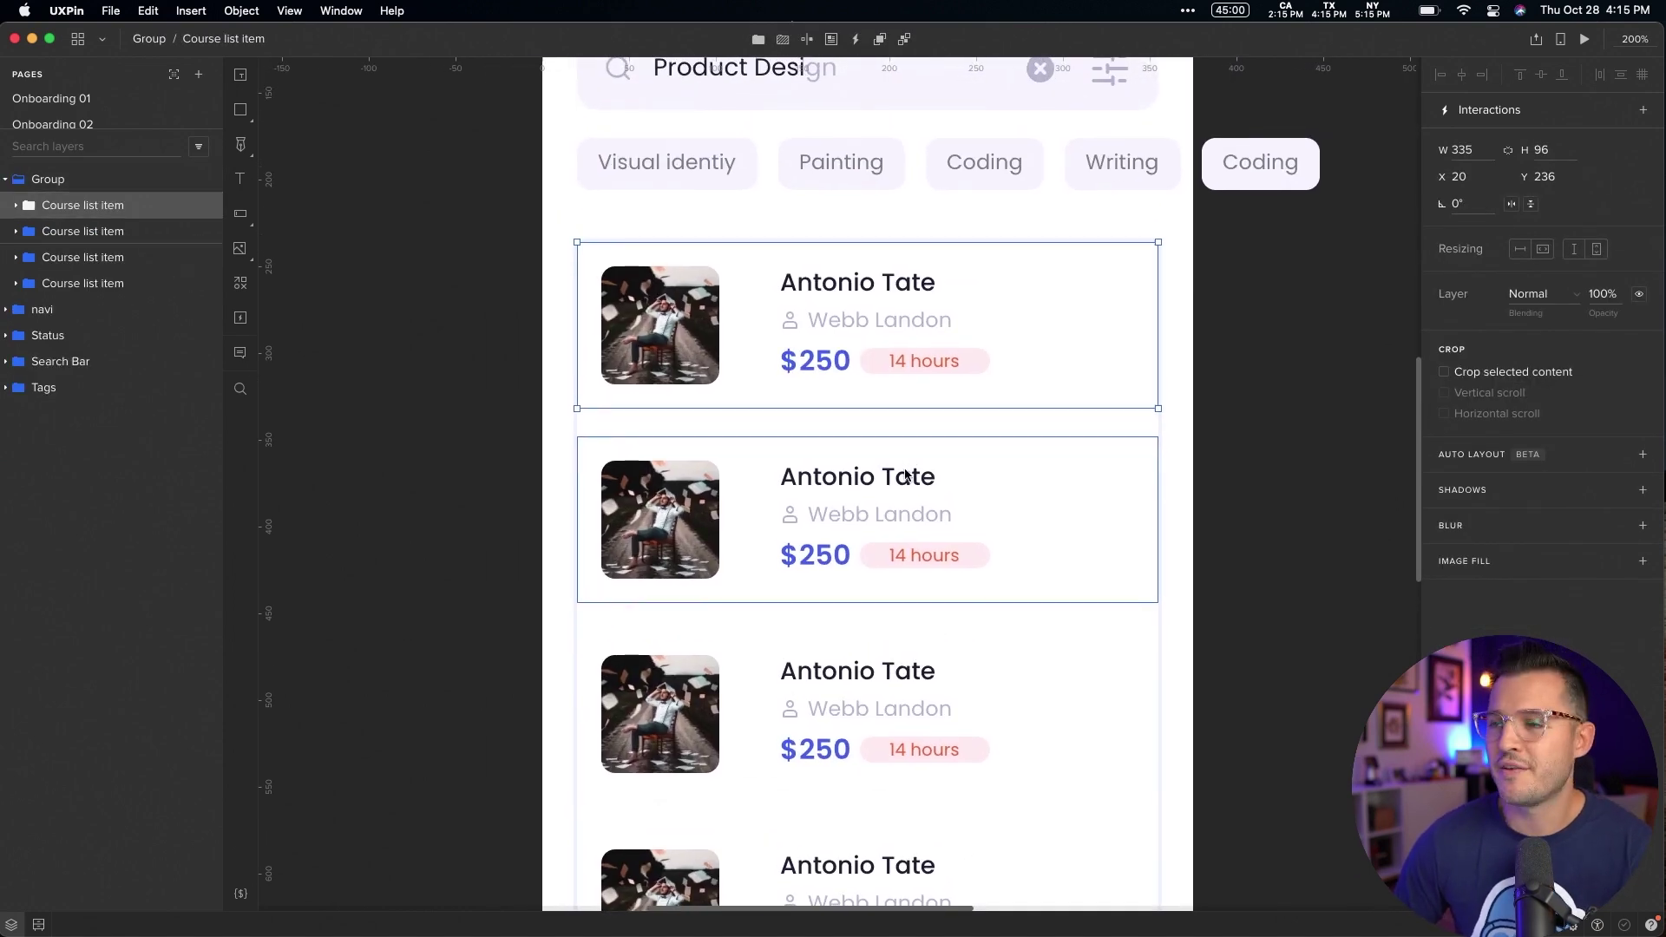
pyautogui.click(849, 291)
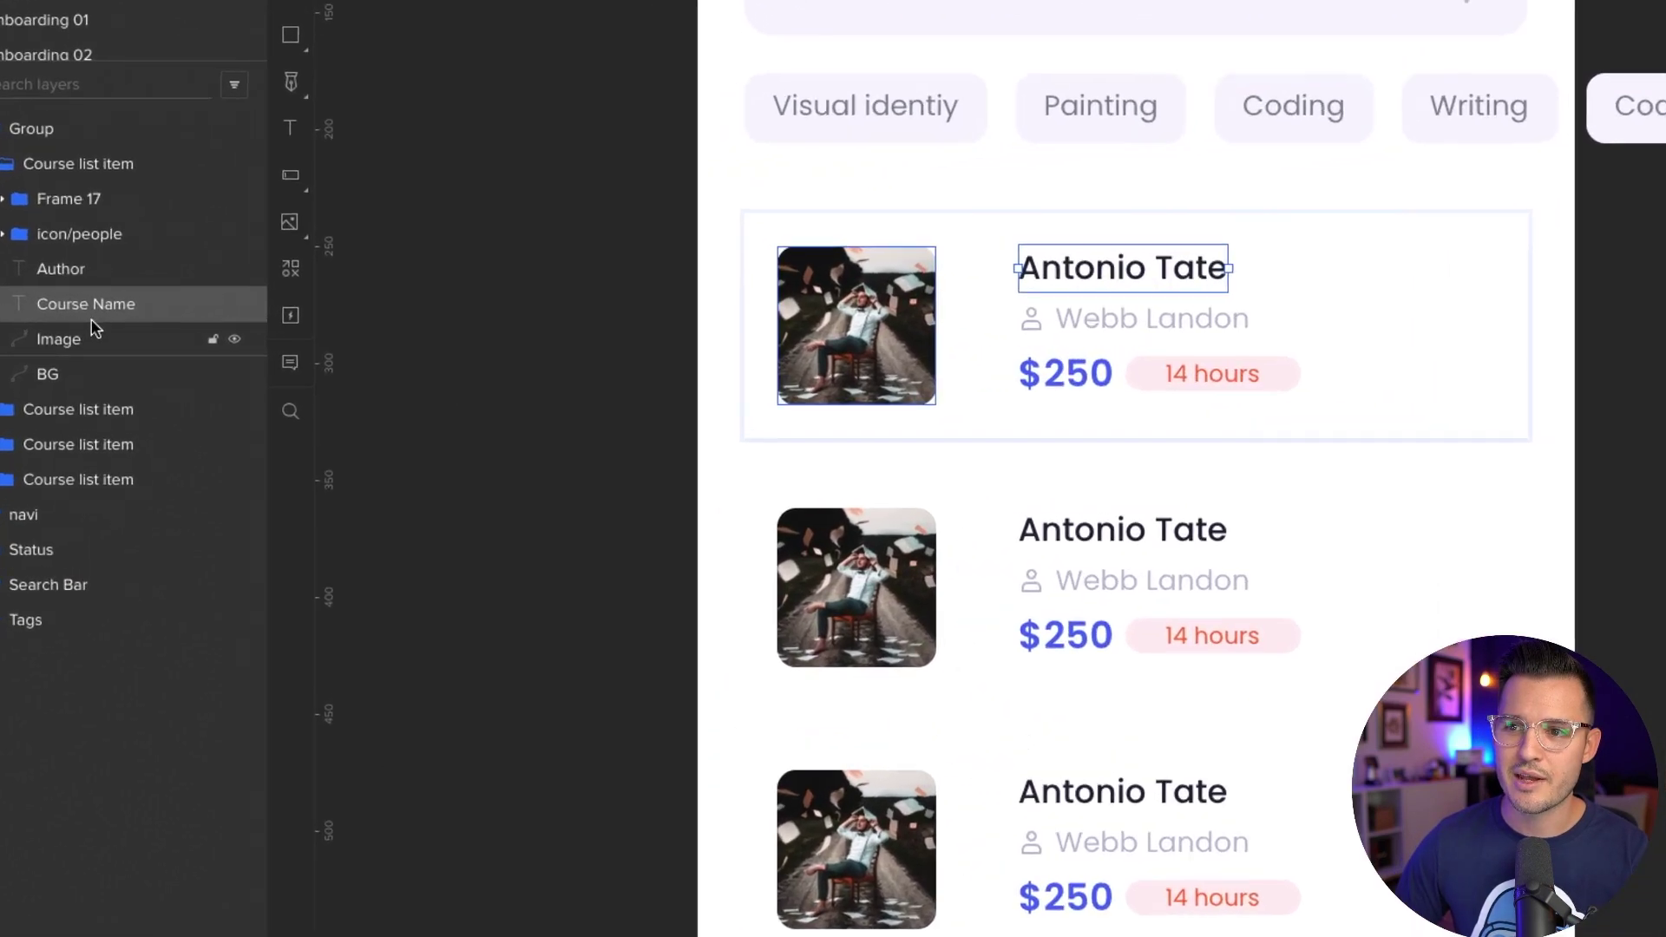
pyautogui.hscroll(5, 732, 331)
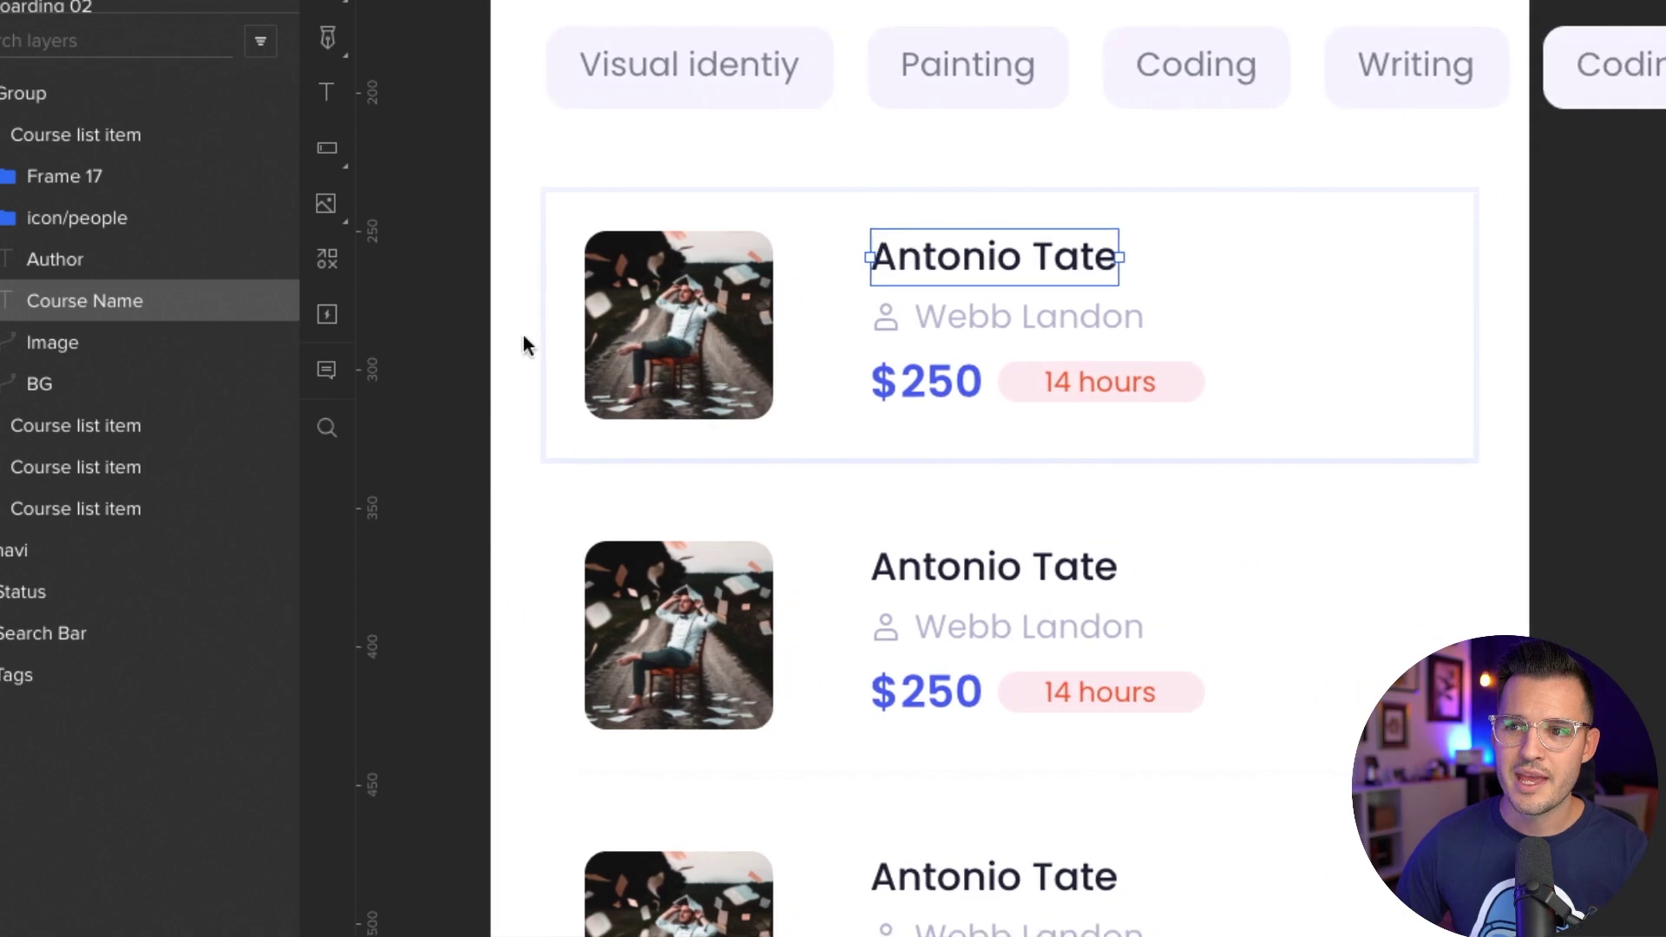
pyautogui.click(206, 347)
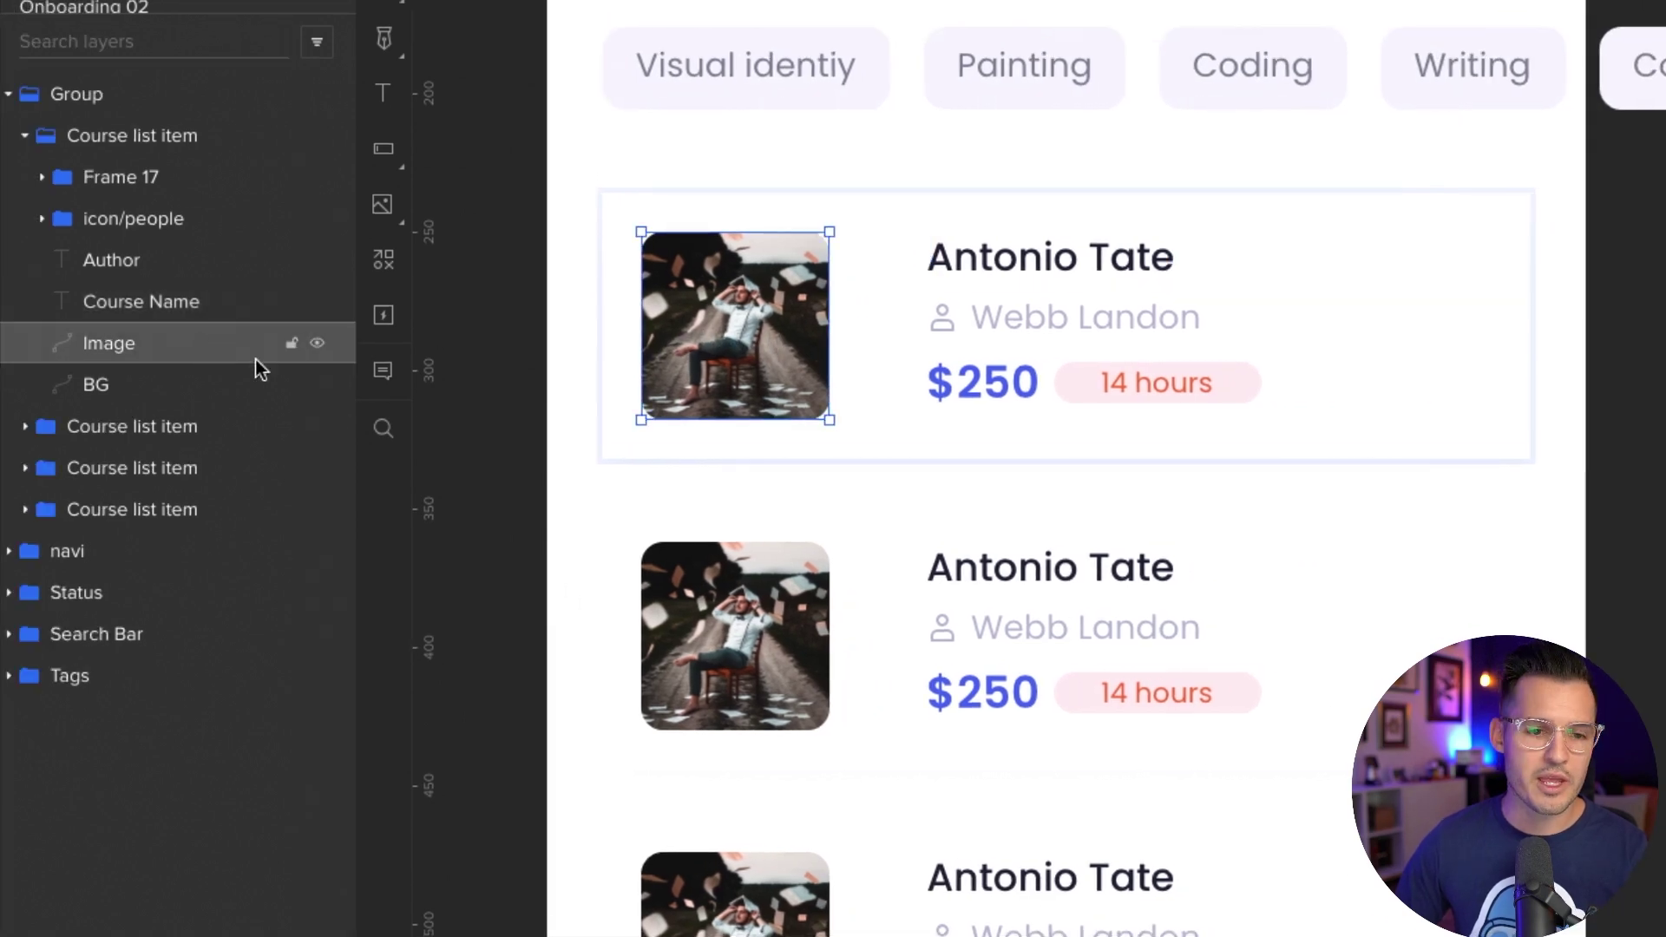
pyautogui.keyDown('ctrl'); pyautogui.click(1006, 383); pyautogui.keyUp('ctrl')
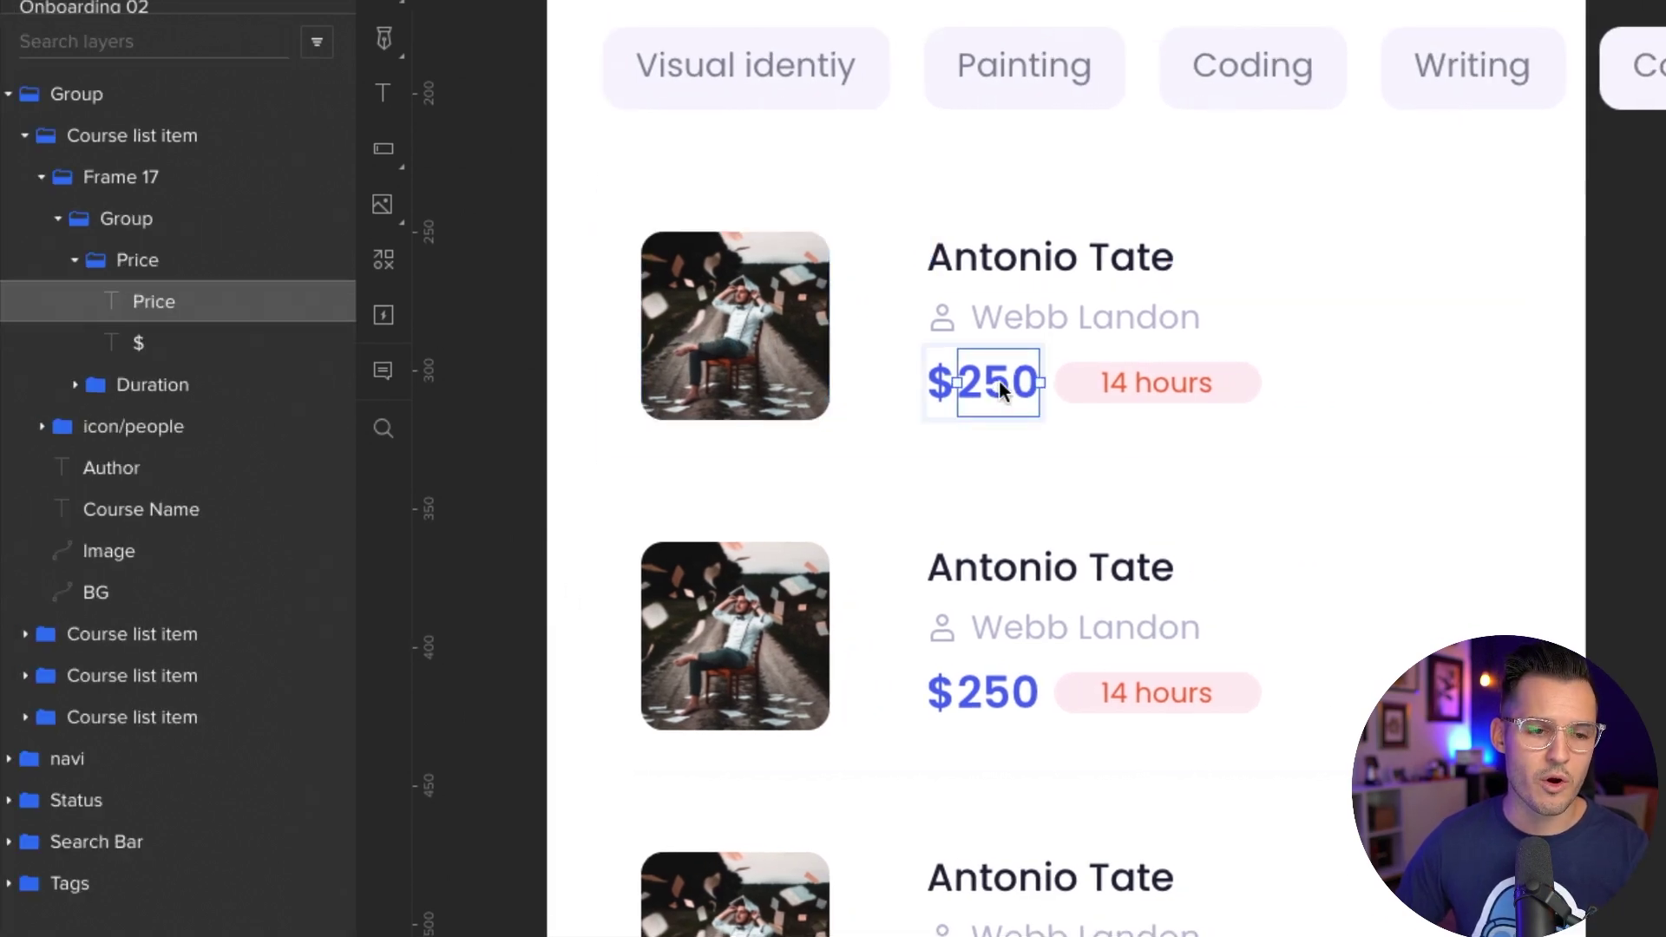
pyautogui.keyDown('ctrl'); pyautogui.click(1148, 383); pyautogui.keyUp('ctrl')
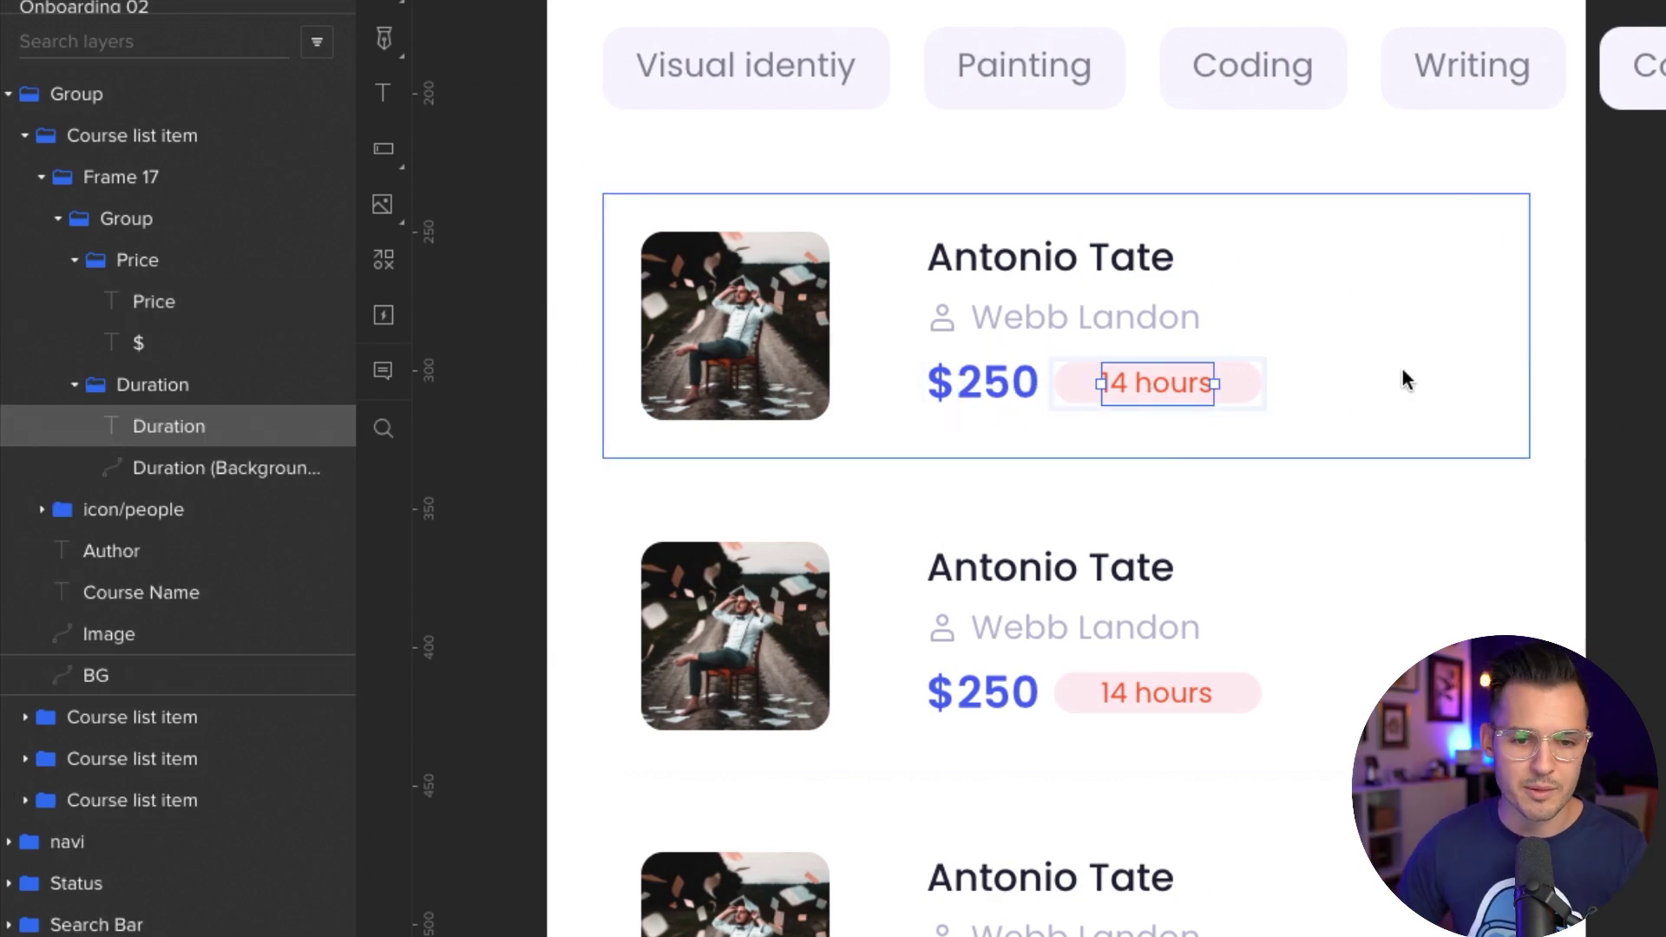
pyautogui.scroll(2, 1403, 373)
pyautogui.hscroll(2, 1403, 373)
# Select the Image layers of all four course cards
pyautogui.click(1467, 357)
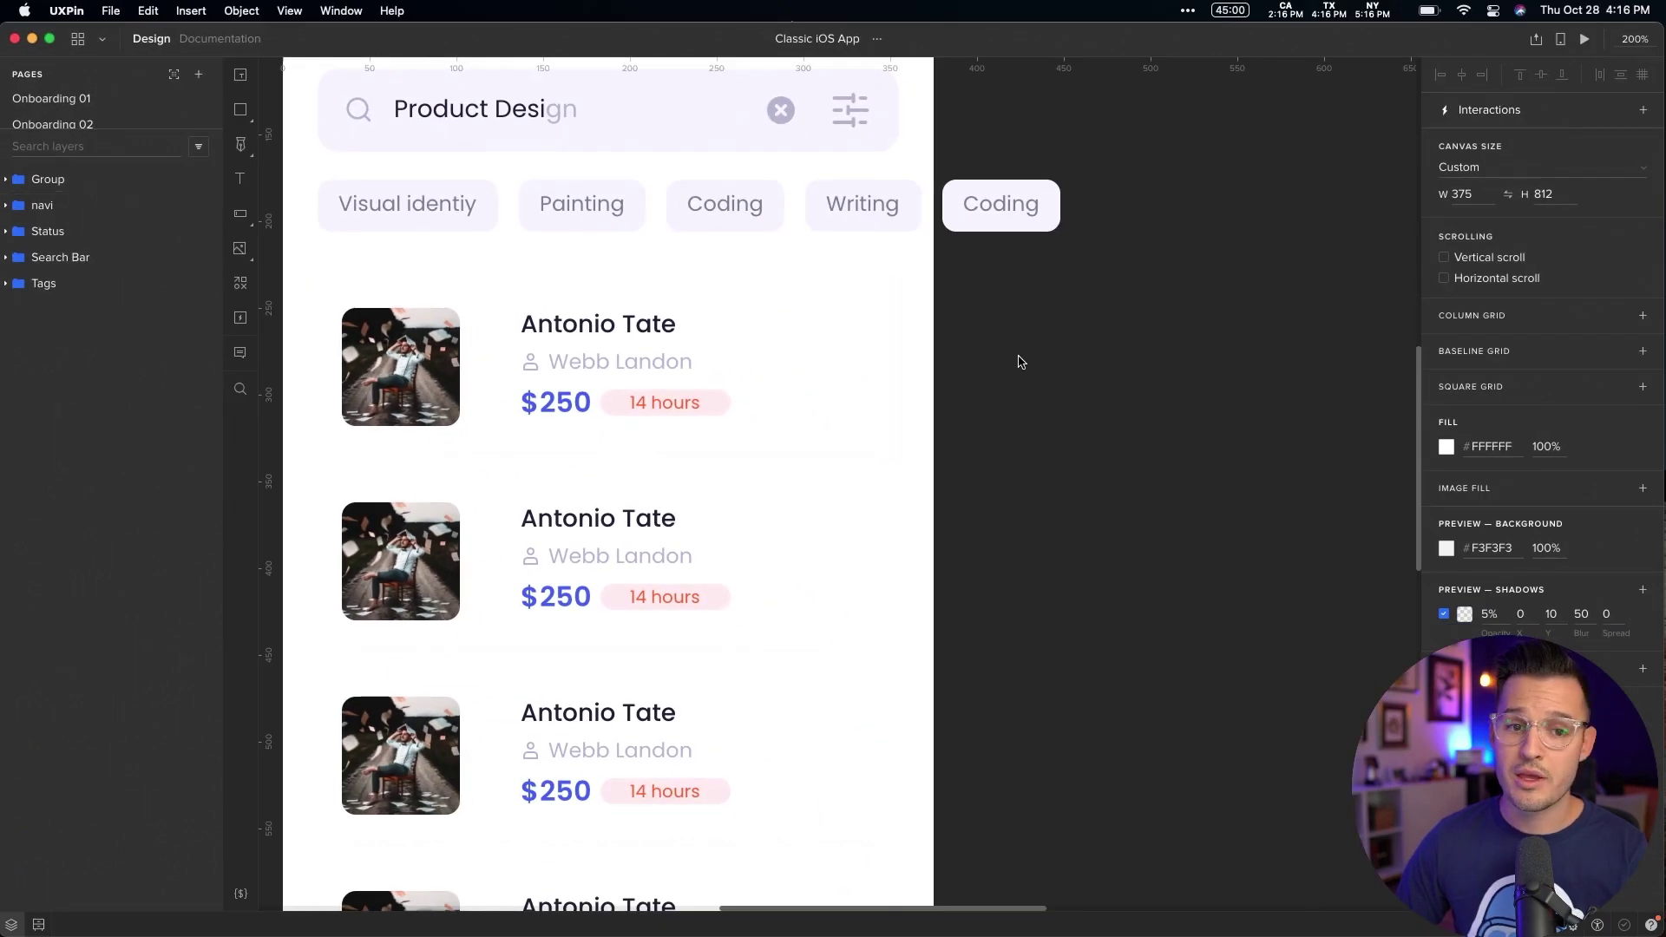
pyautogui.moveTo(1020, 362); pyautogui.dragTo(1230, 280)
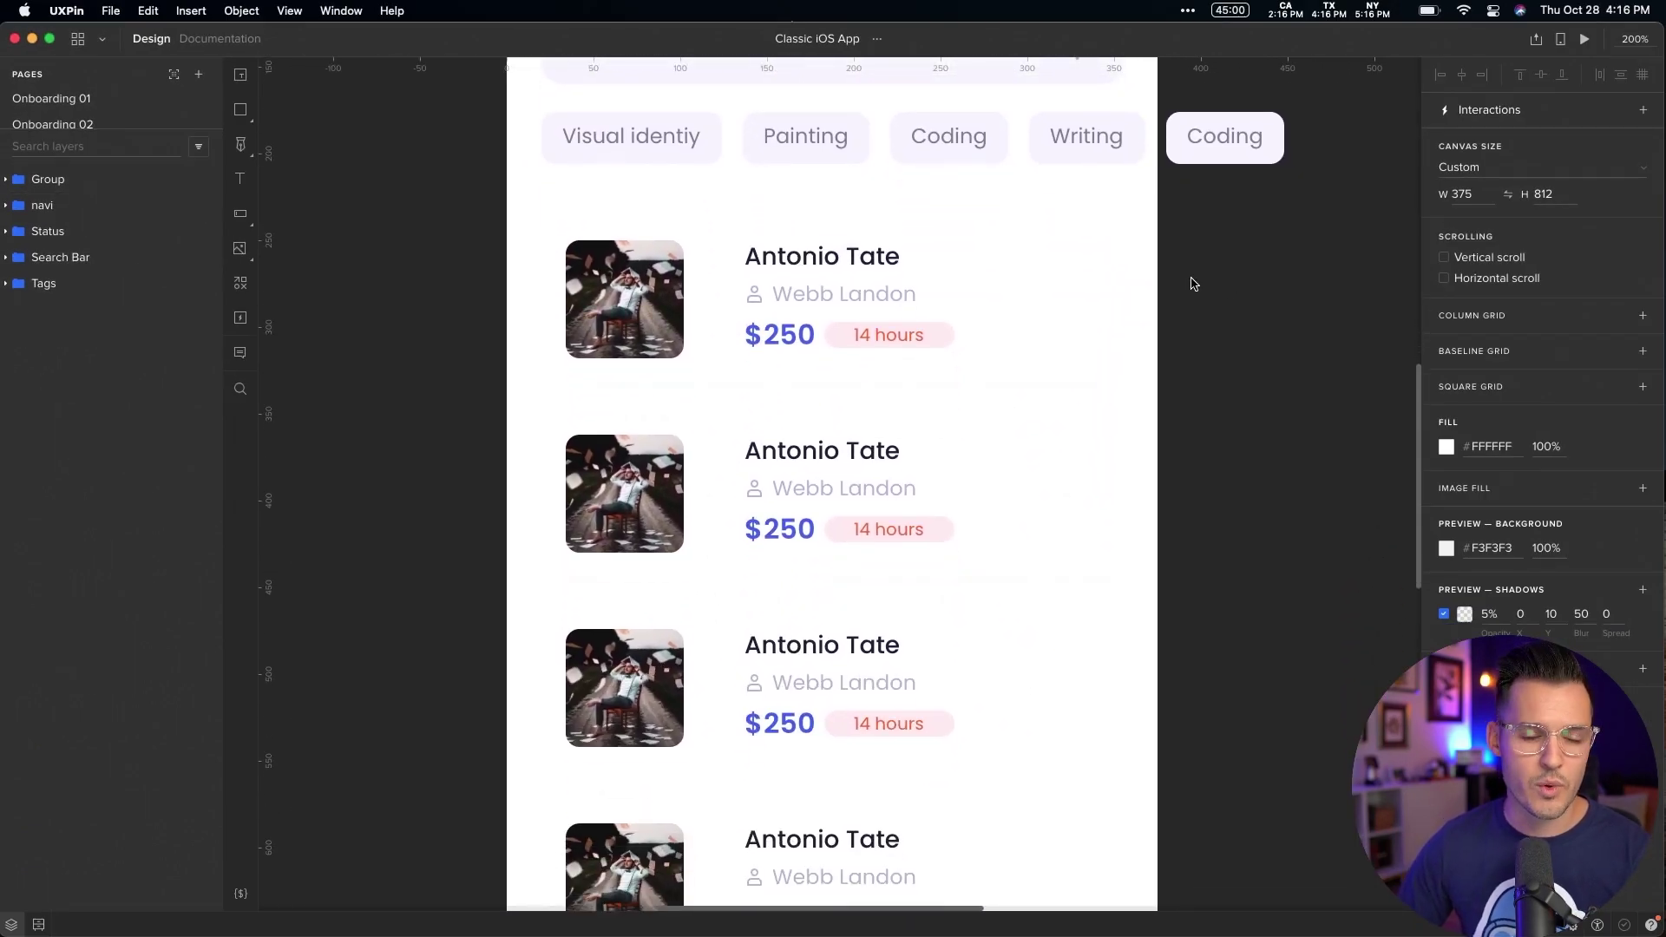
pyautogui.keyDown('super'); pyautogui.click(624, 300); pyautogui.keyUp('super')
pyautogui.keyDown('shift'); pyautogui.keyDown('super'); pyautogui.click(625, 495); pyautogui.keyUp('super'); pyautogui.keyUp('shift')
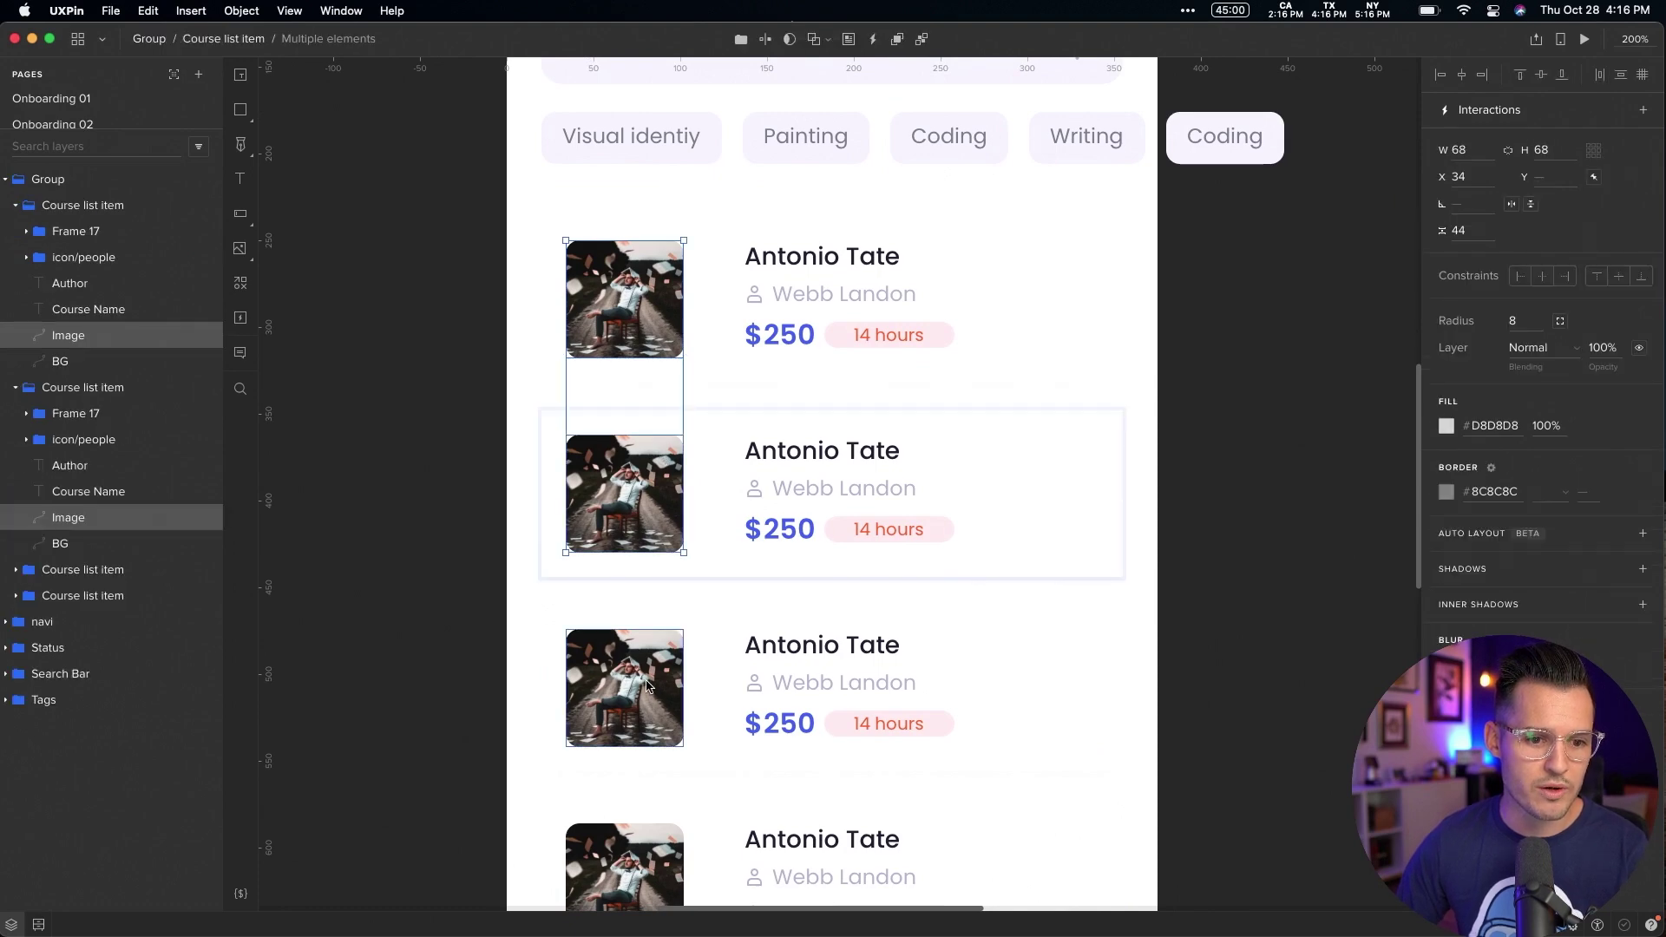
pyautogui.keyDown('shift'); pyautogui.keyDown('super'); pyautogui.click(647, 686); pyautogui.keyUp('super'); pyautogui.keyUp('shift')
pyautogui.keyDown('shift'); pyautogui.keyDown('super'); pyautogui.click(633, 863); pyautogui.keyUp('super'); pyautogui.keyUp('shift')
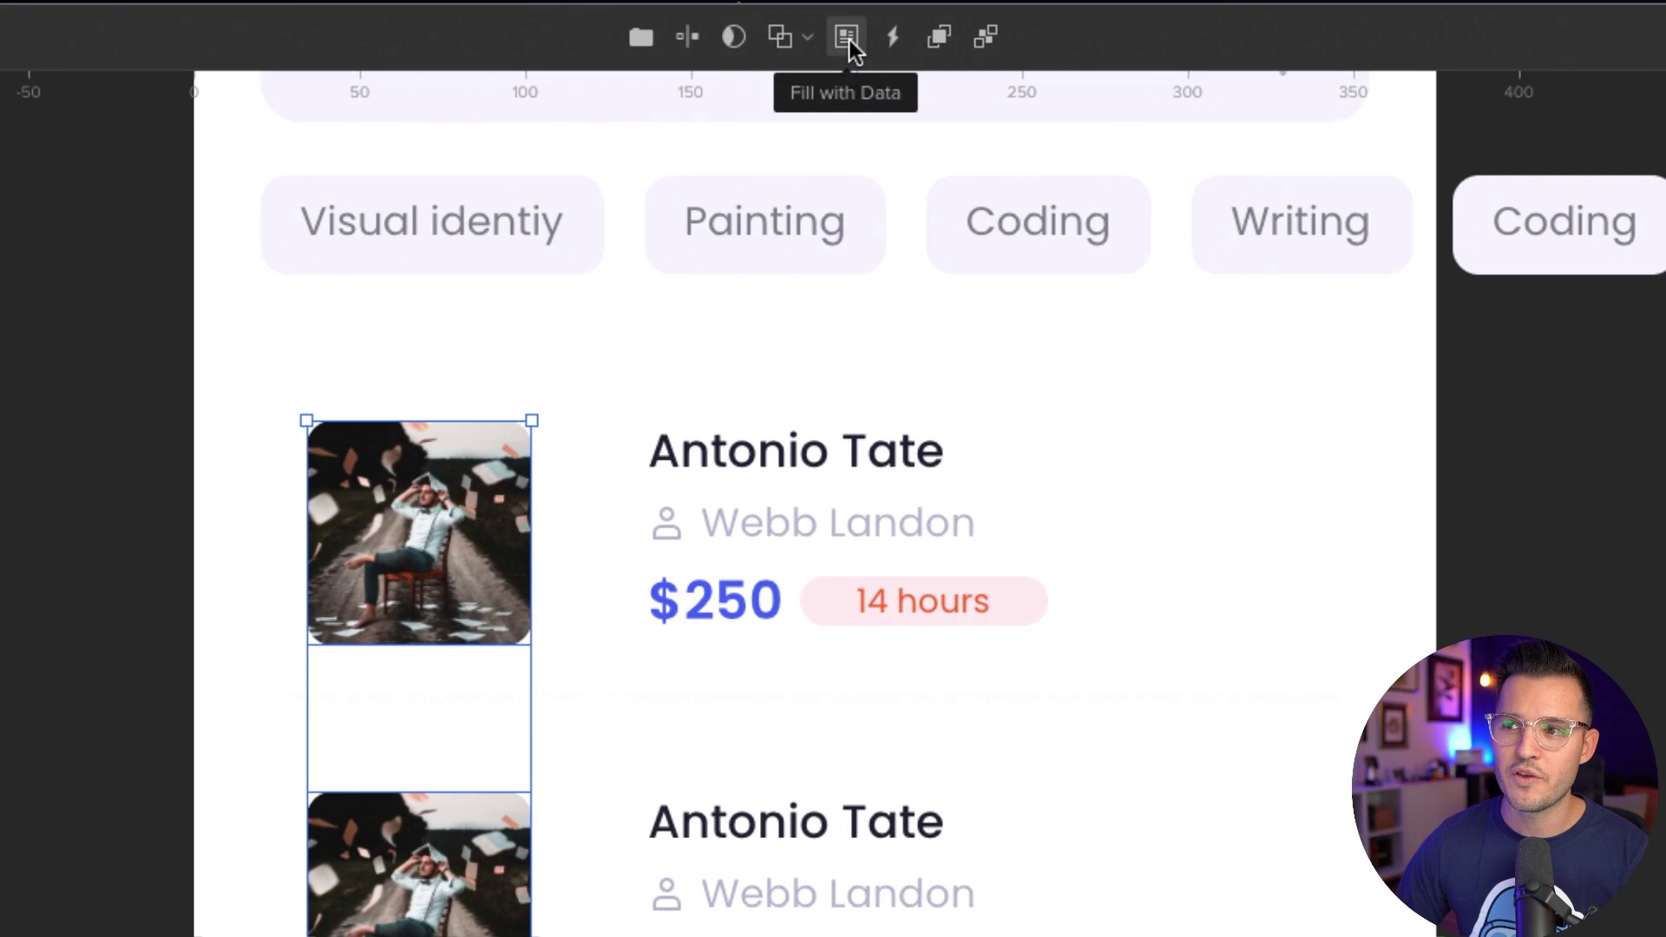
# Fill the images with Unsplash photos, trying course and food photo searches
pyautogui.click(848, 37)
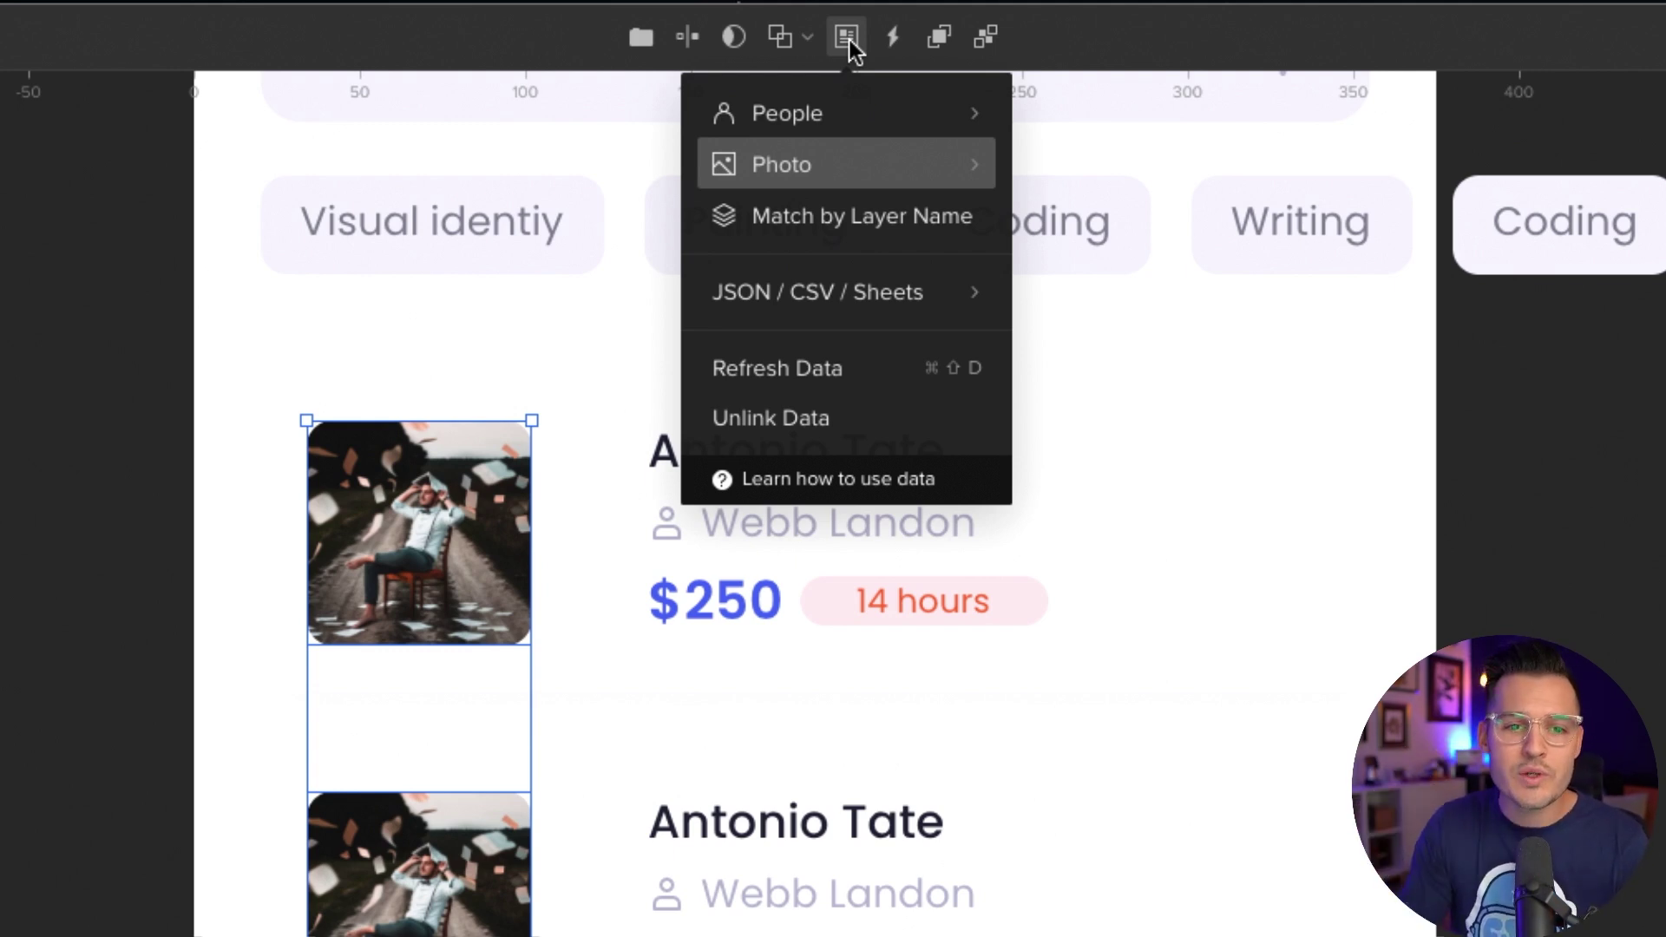
pyautogui.moveTo(835, 113)
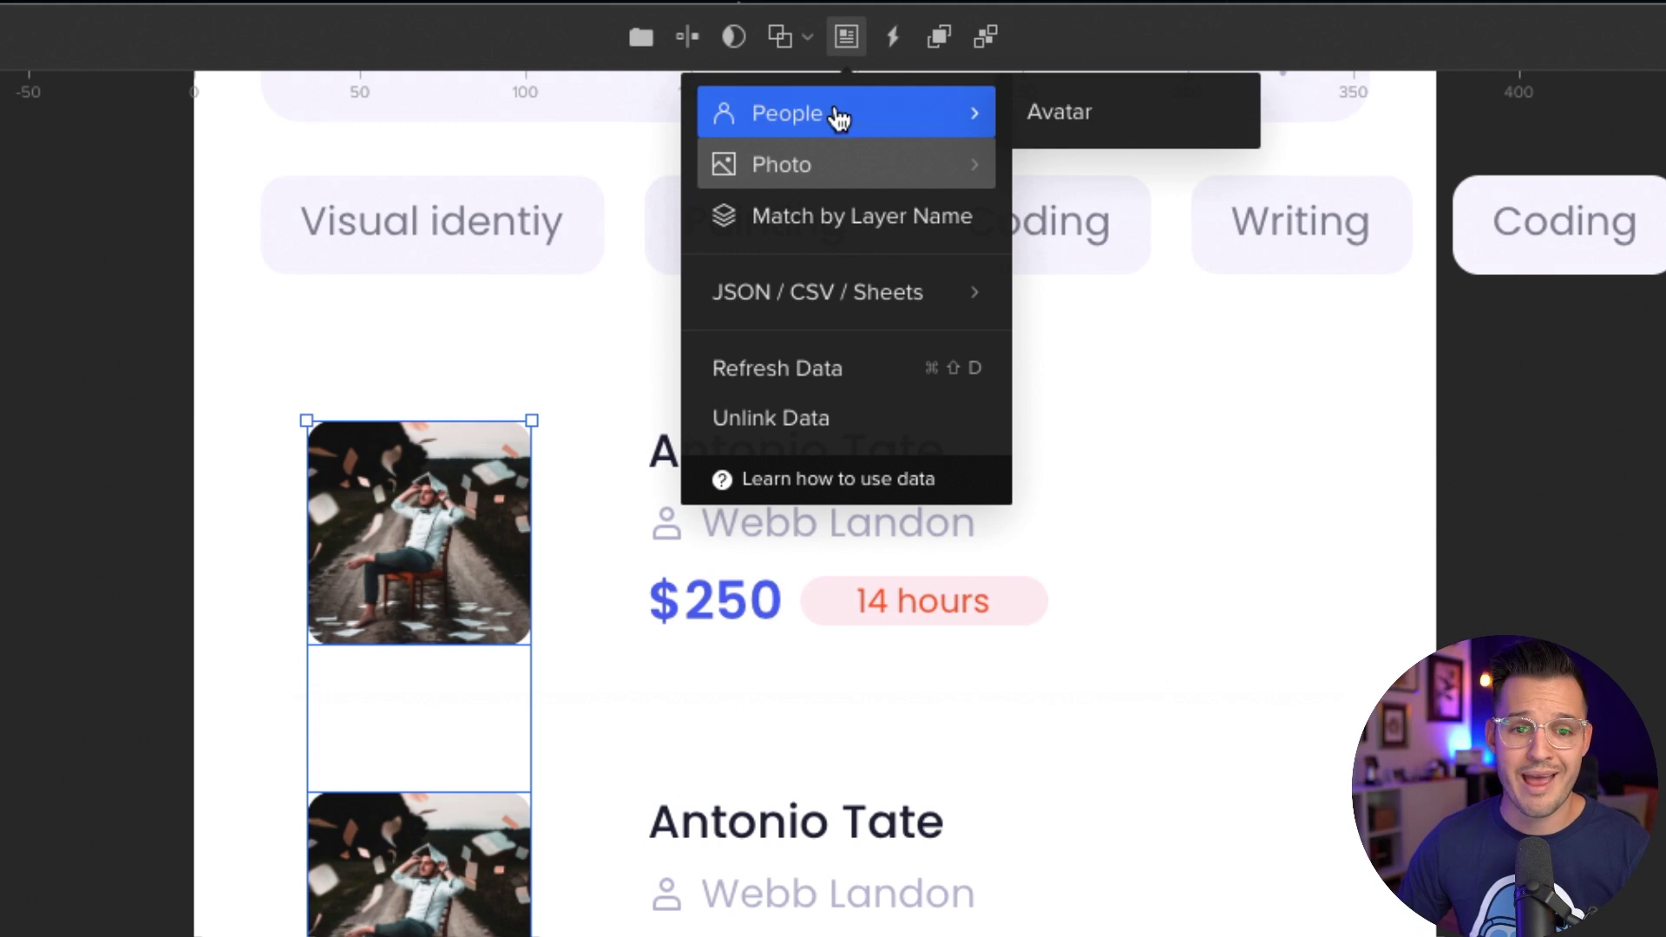
pyautogui.moveTo(840, 165)
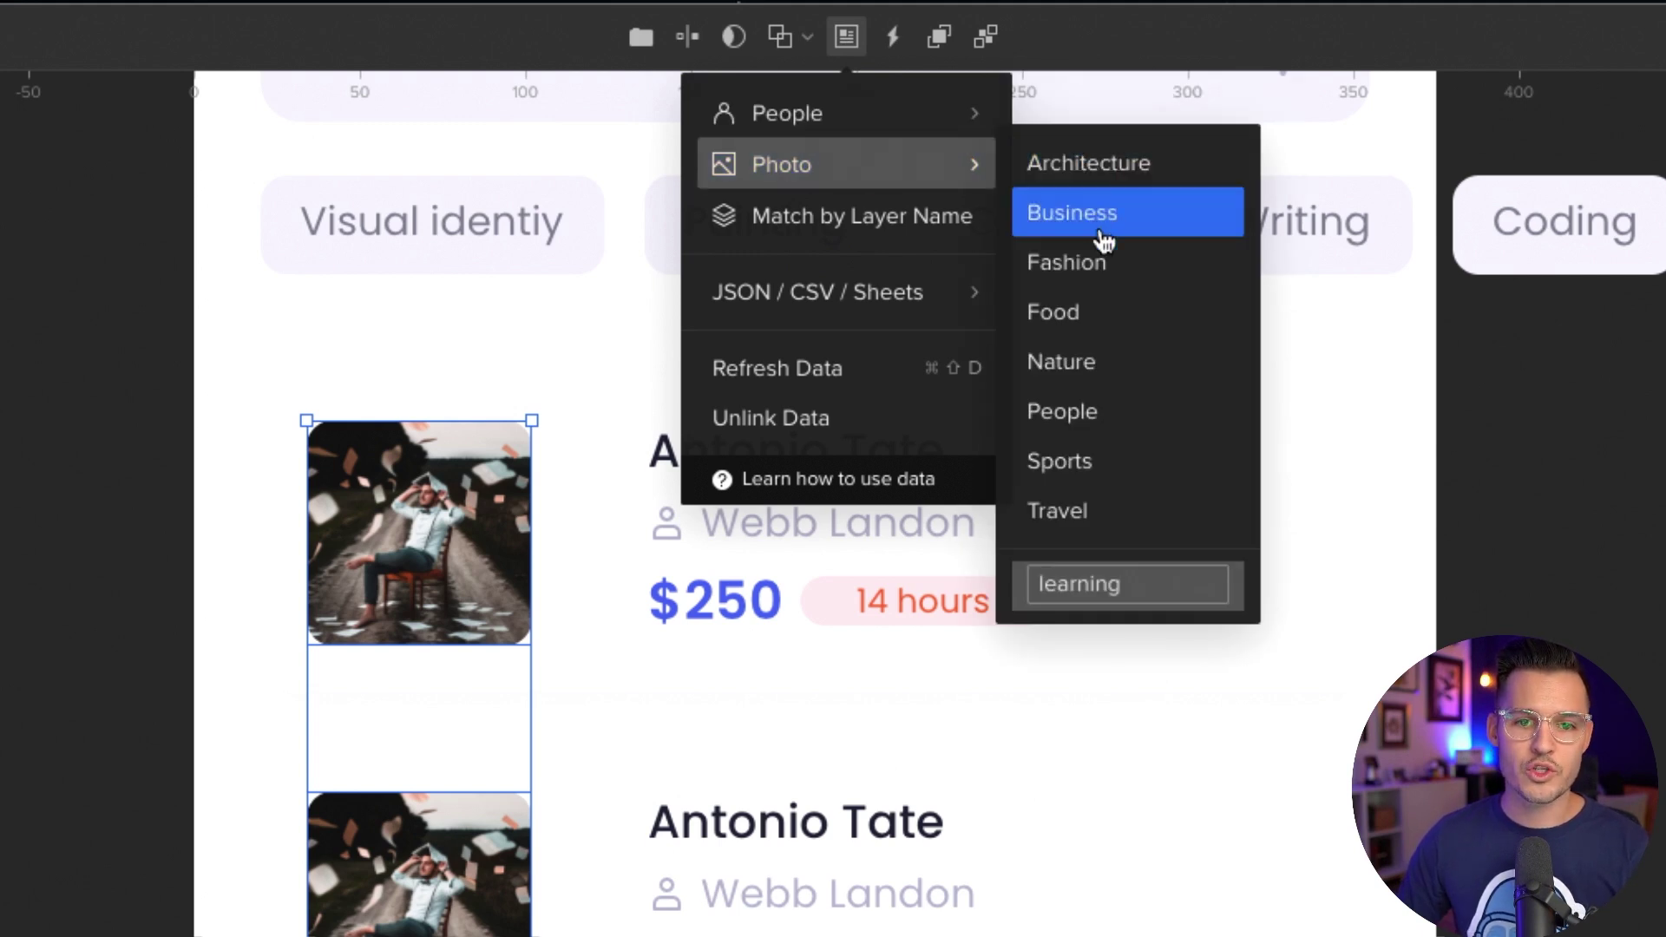
pyautogui.click(1164, 578)
pyautogui.press('BackSpace')
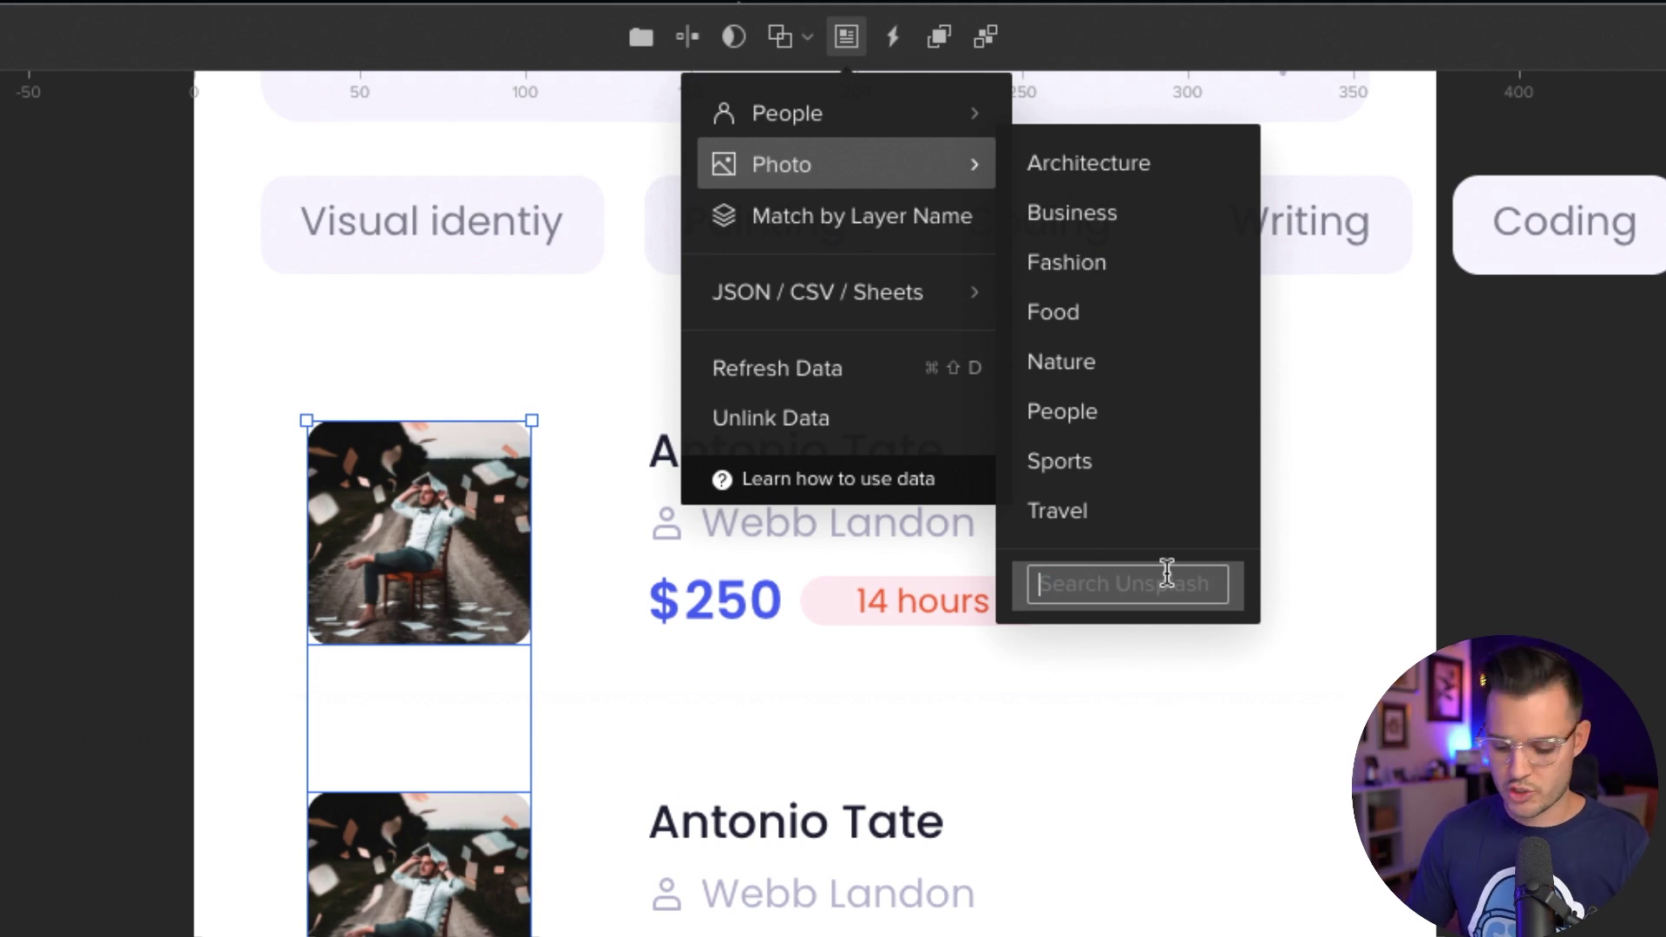
pyautogui.write('course')
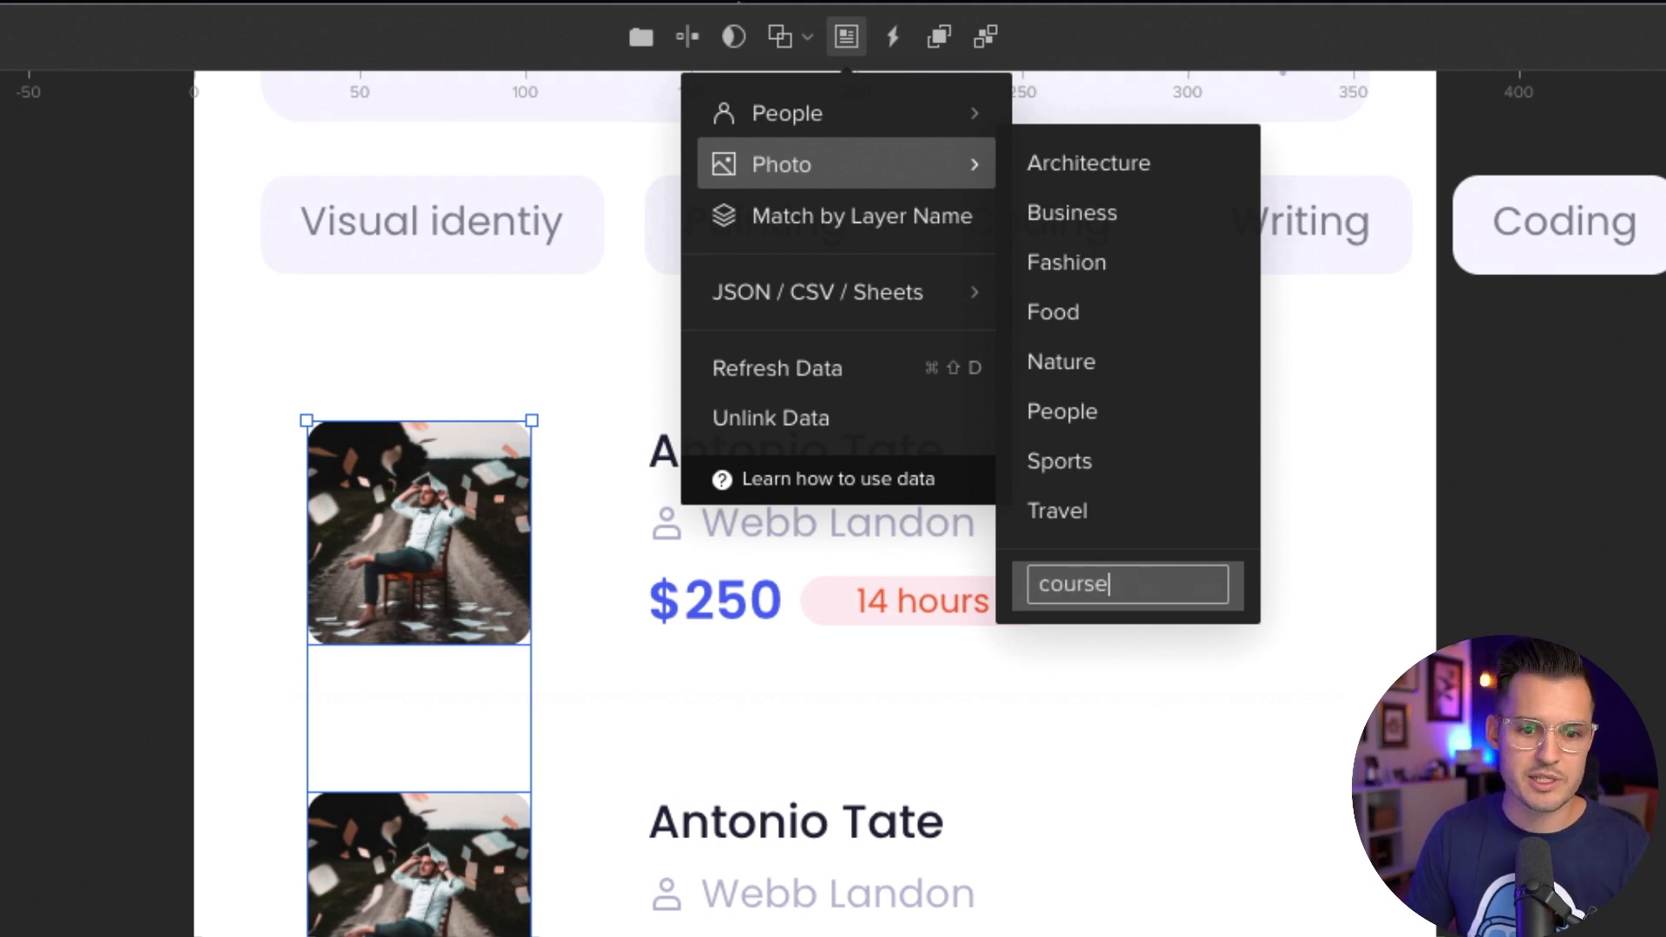
pyautogui.press('Return')
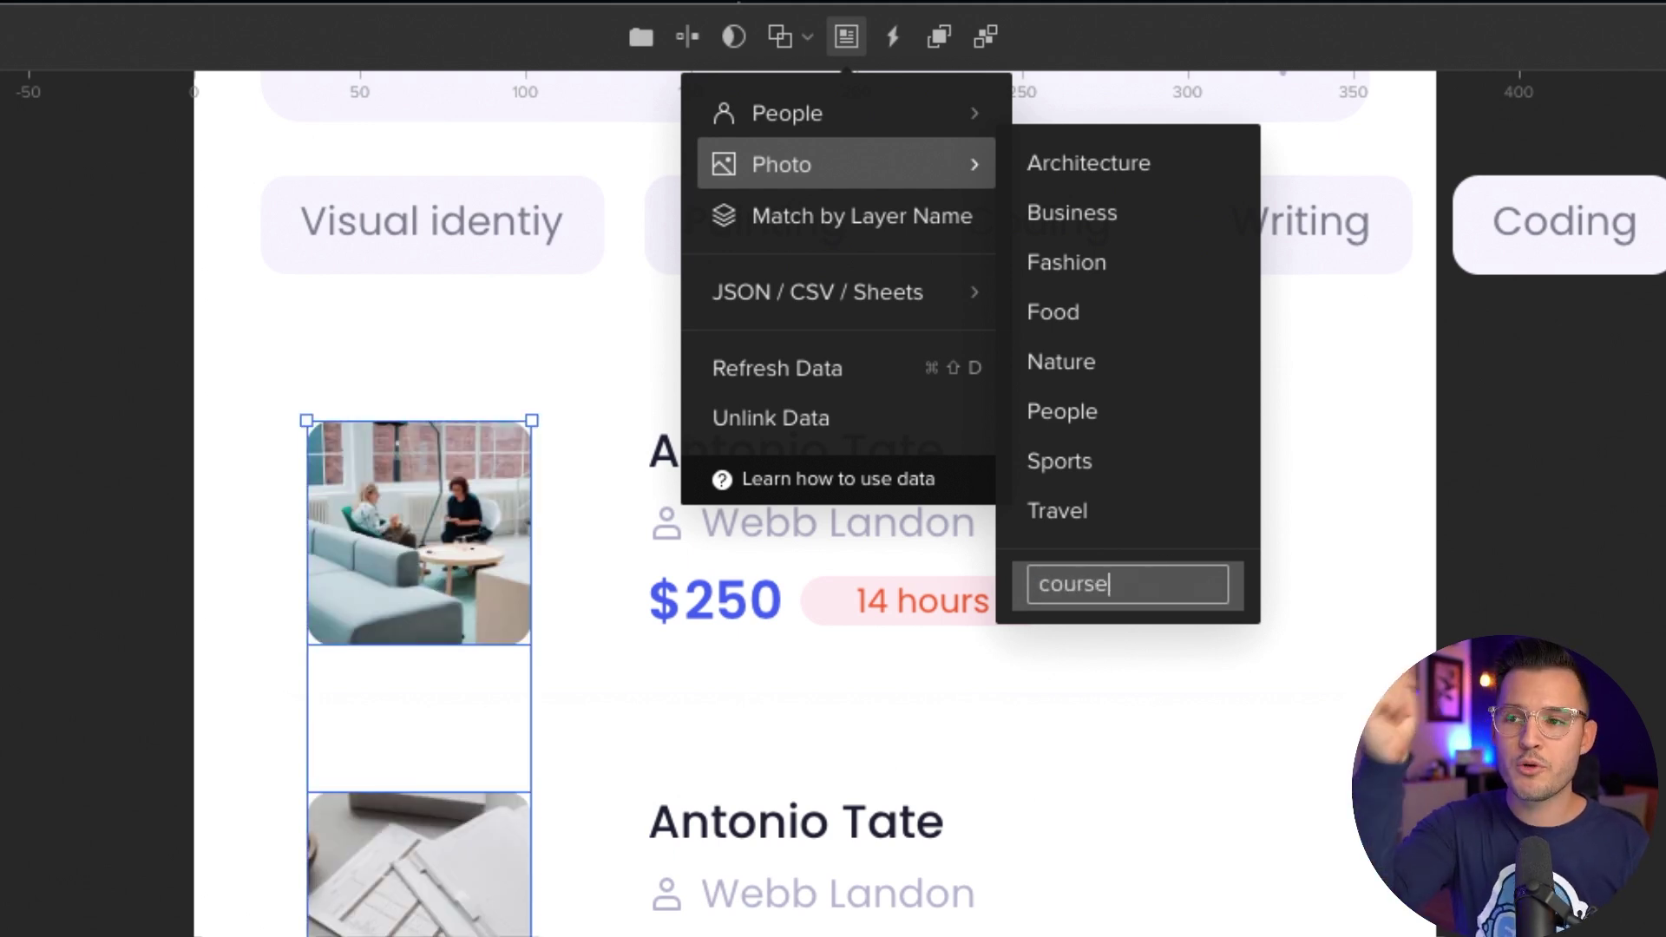
pyautogui.click(1100, 330)
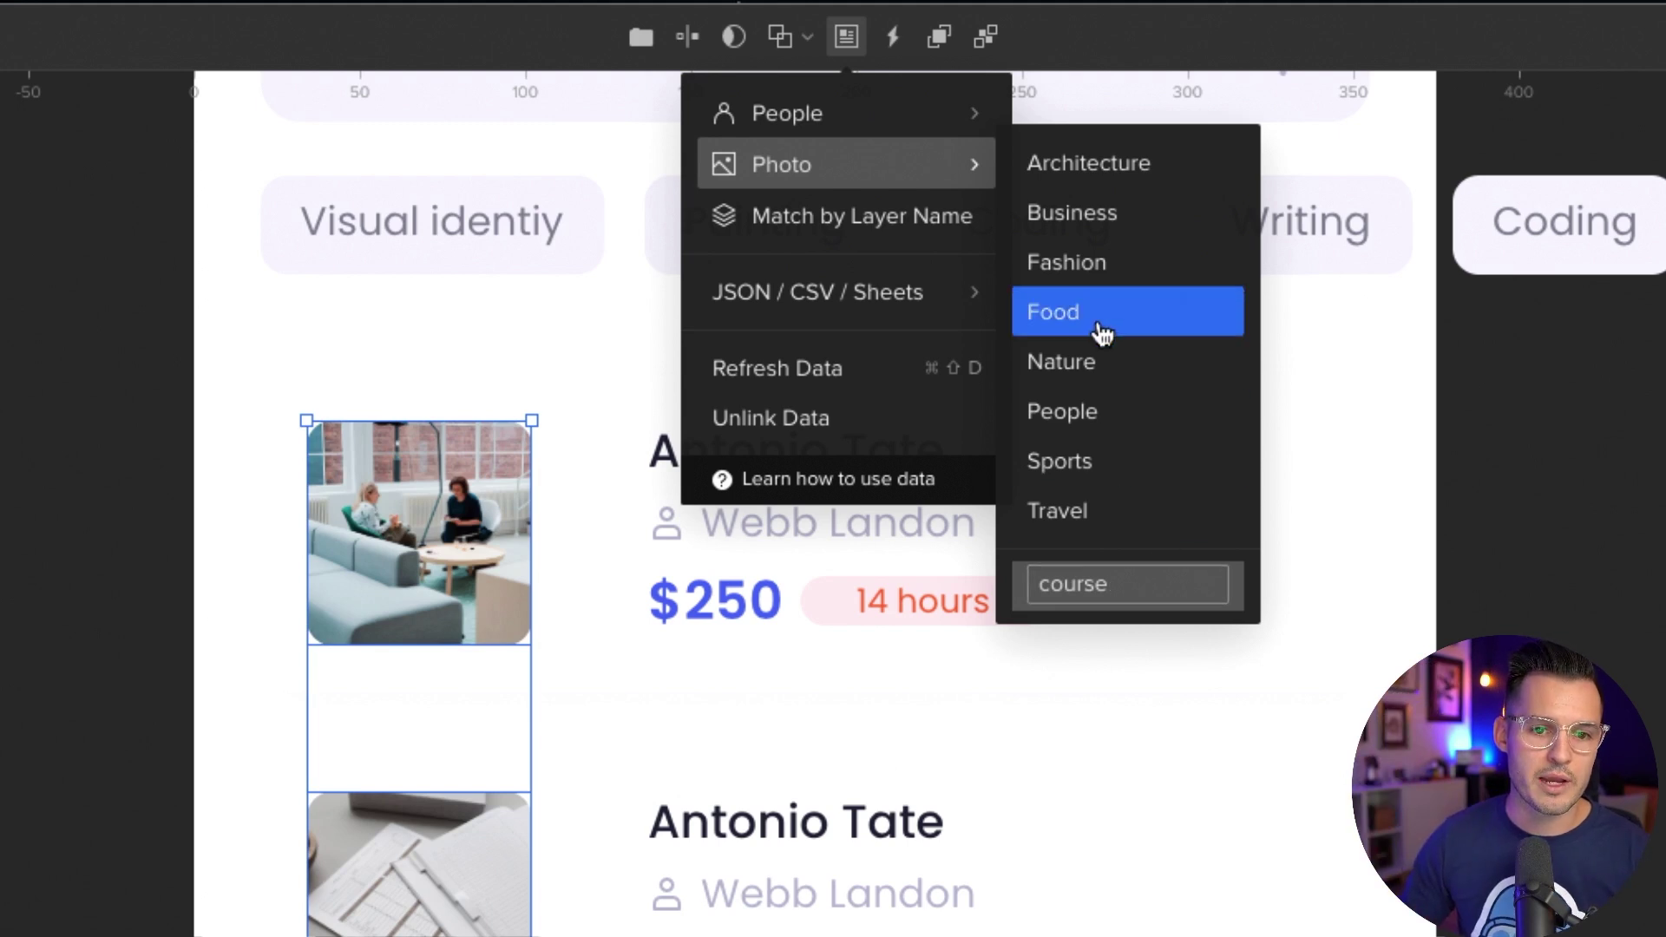
# Refill the images by searching 'lea' and then 'tech', keeping the tech photos
pyautogui.click(1138, 569)
pyautogui.write('learning')
pyautogui.press('Return')
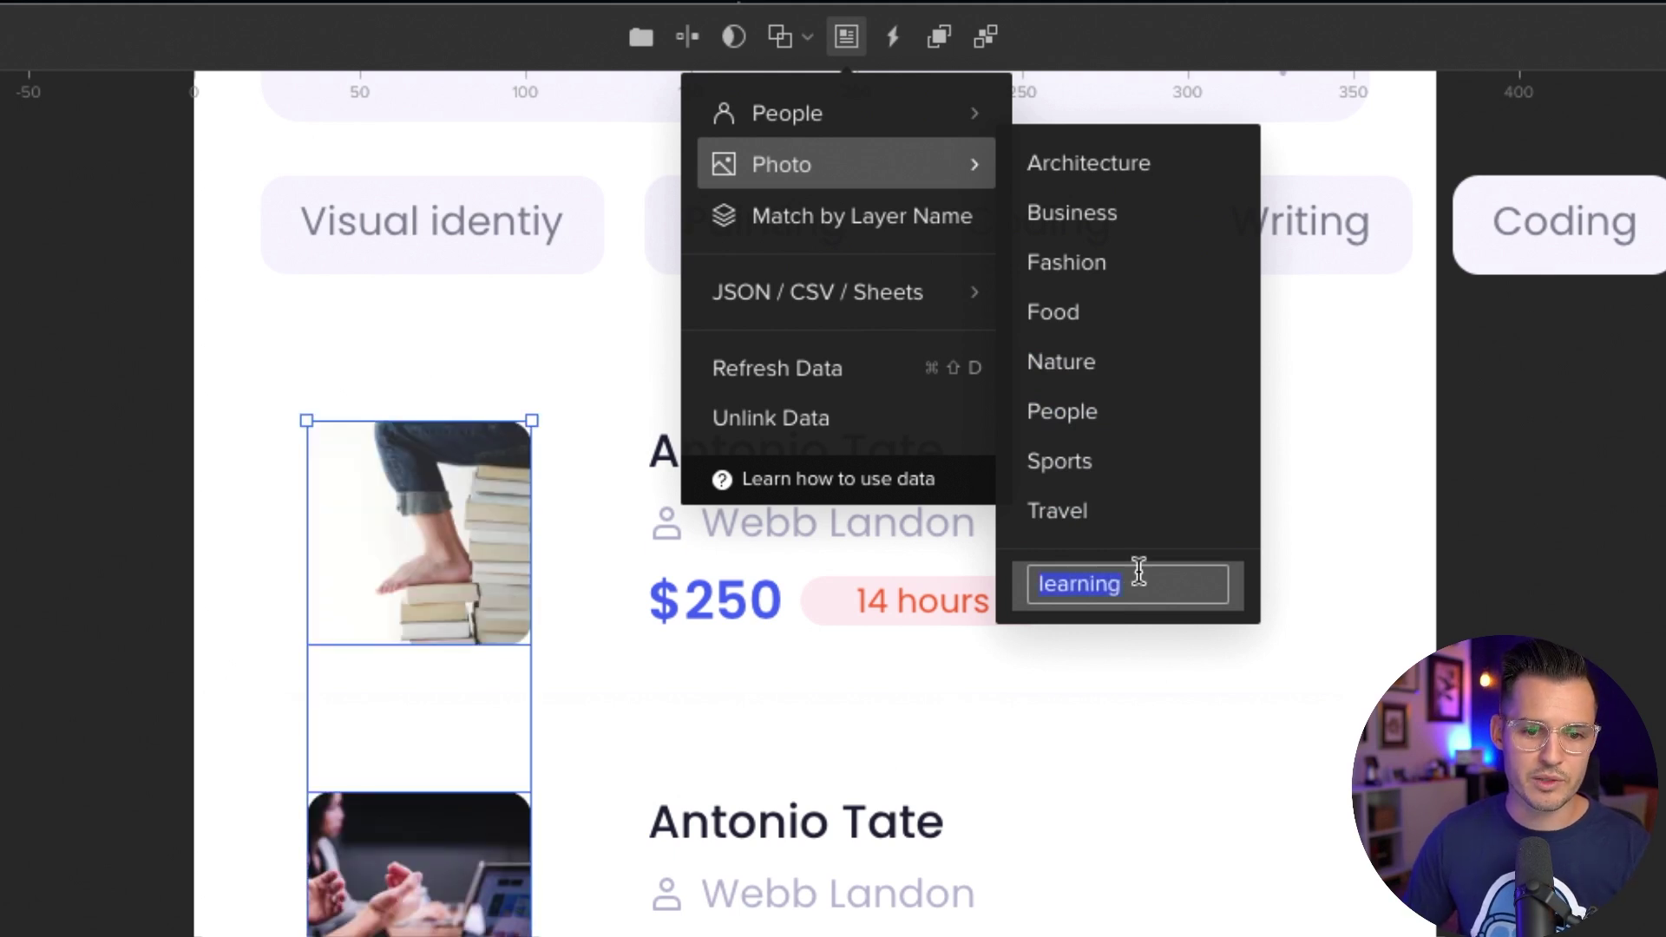
pyautogui.write('tech')
pyautogui.press('Return')
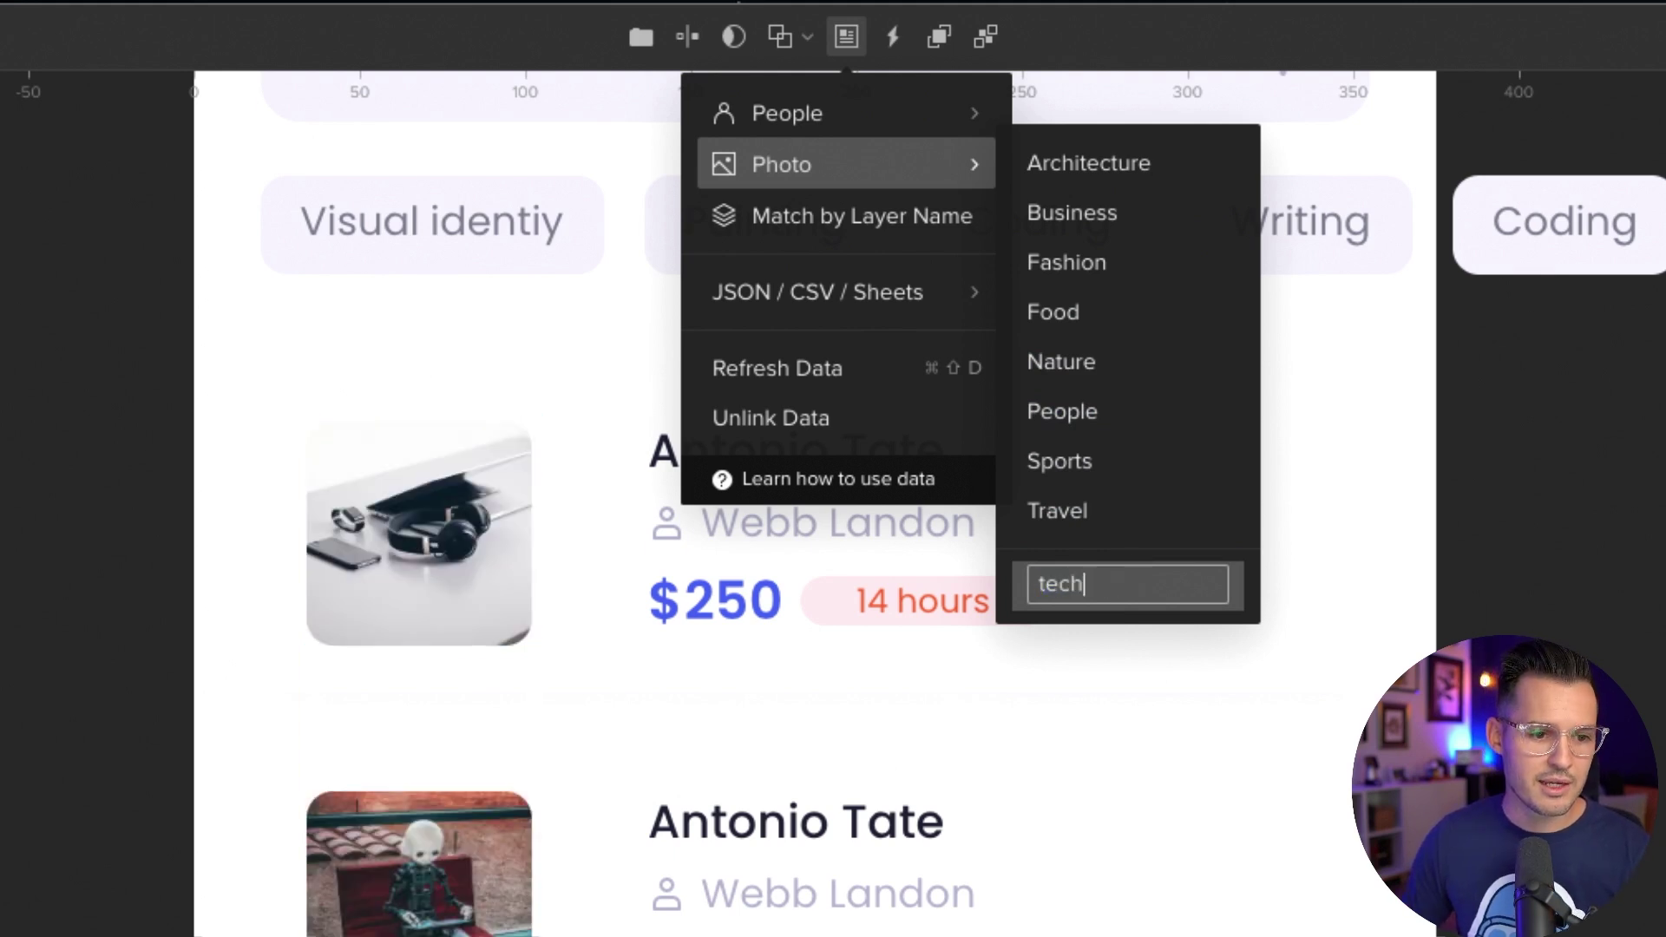
pyautogui.click(1306, 548)
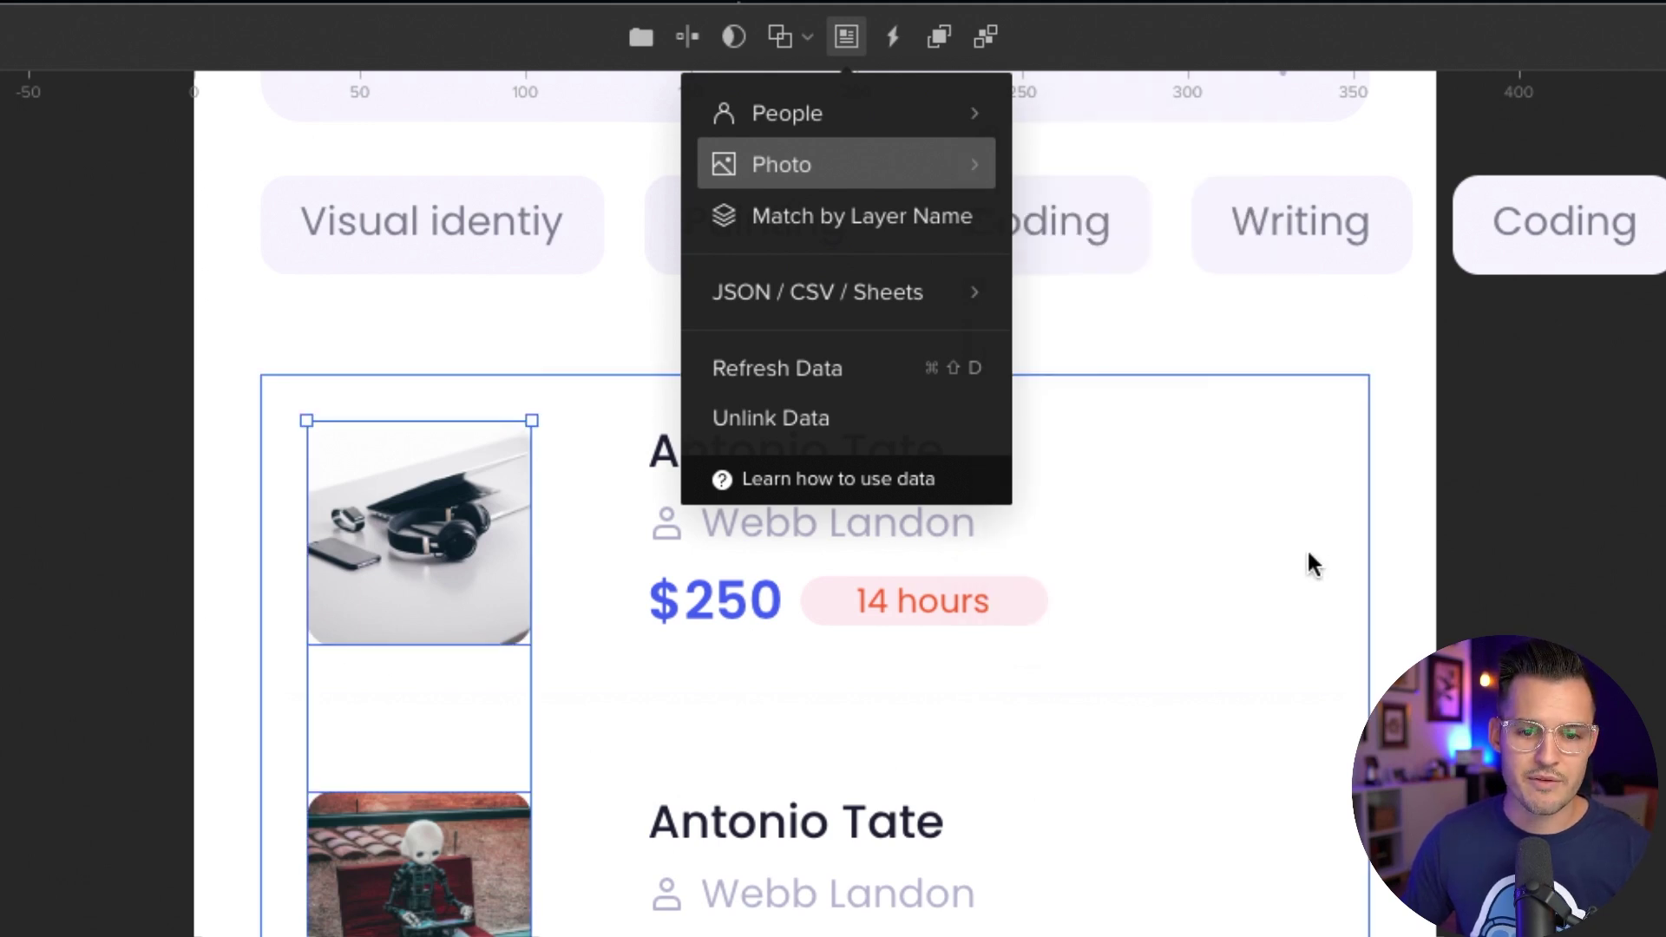
pyautogui.click(1251, 534)
# With the first card's course name selected, browse the Data menu's sample data and JSON / CSV / Sheets options
pyautogui.doubleClick(760, 458)
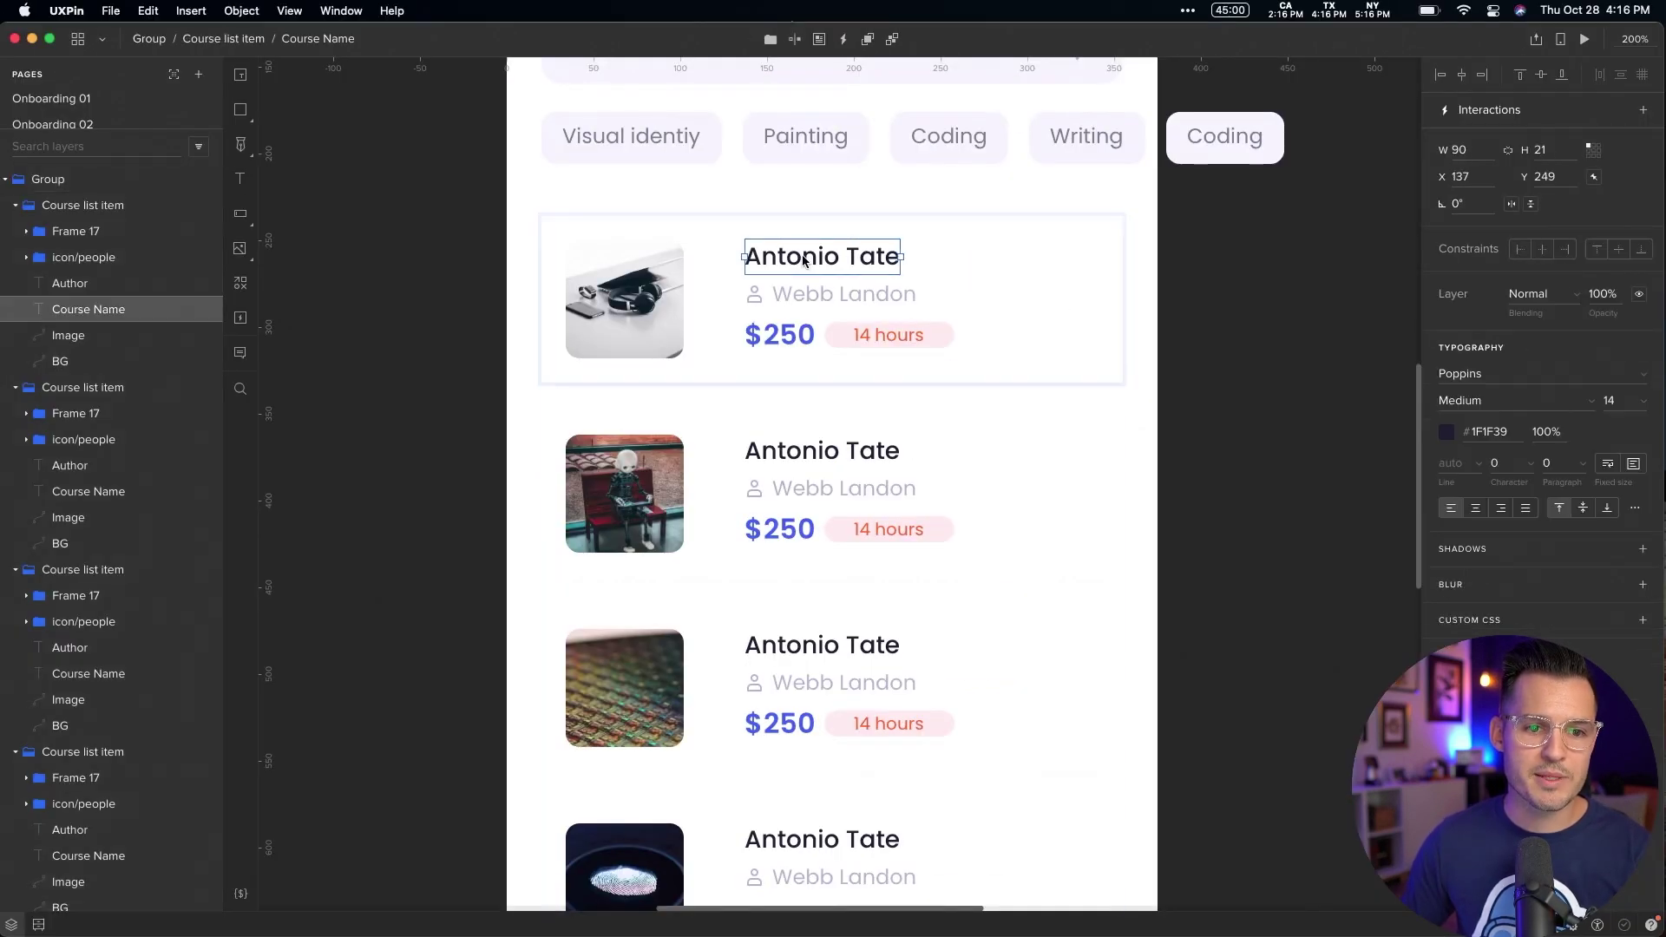
pyautogui.click(819, 39)
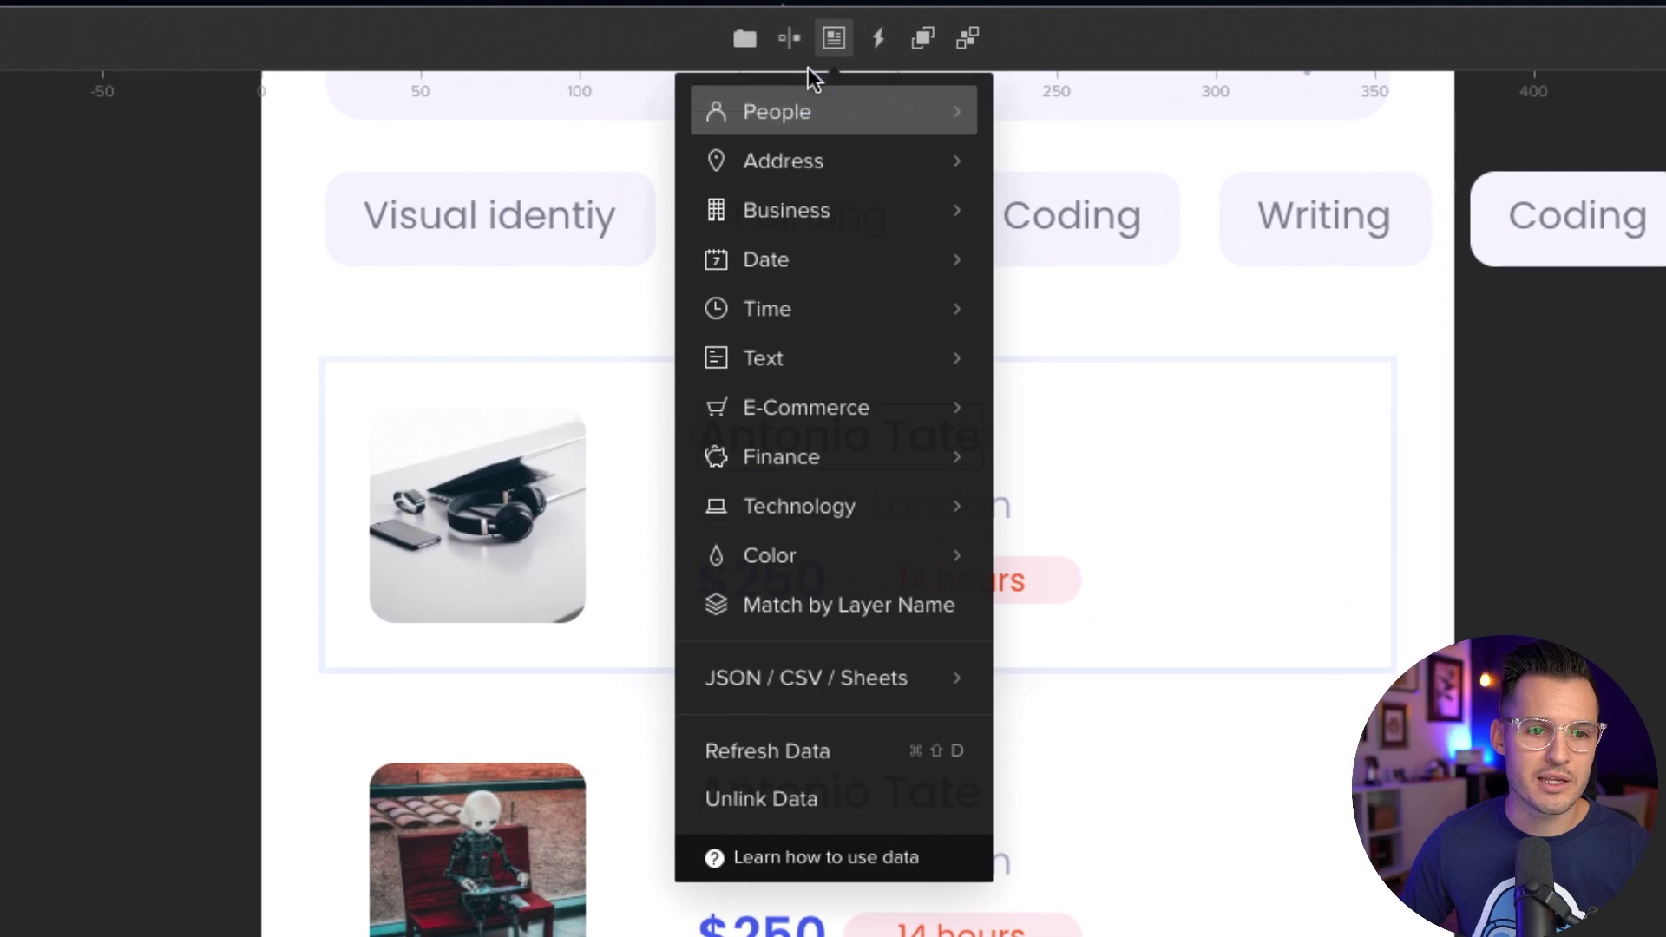
pyautogui.moveTo(863, 116)
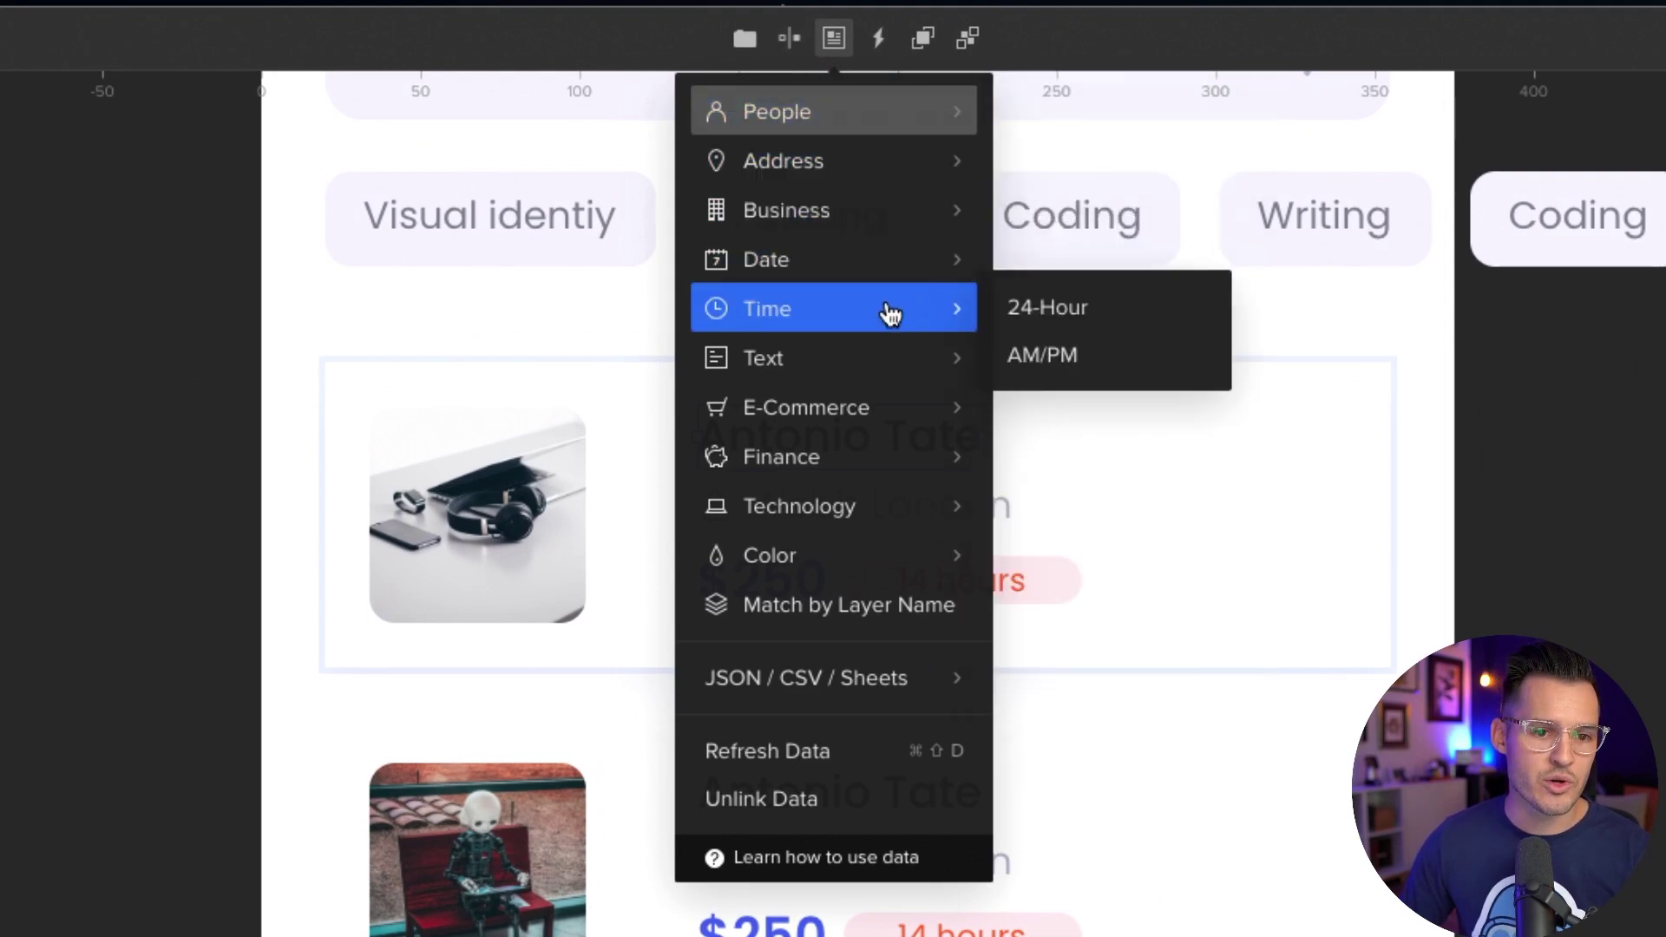
pyautogui.moveTo(886, 409)
pyautogui.moveTo(873, 468)
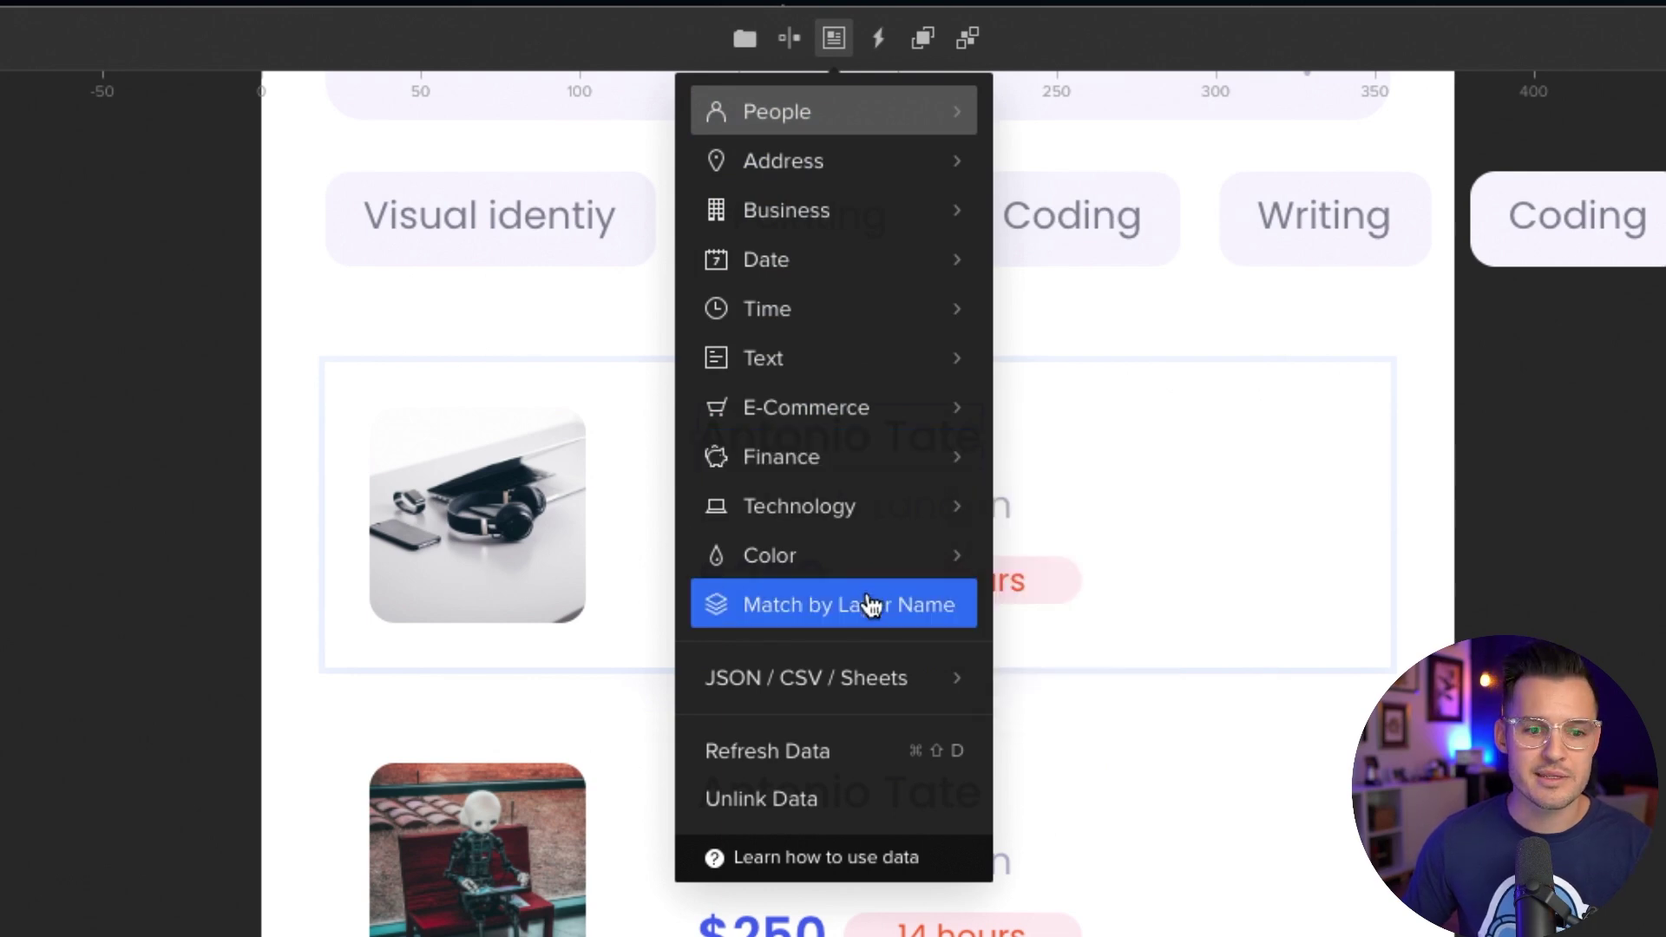
pyautogui.moveTo(866, 512)
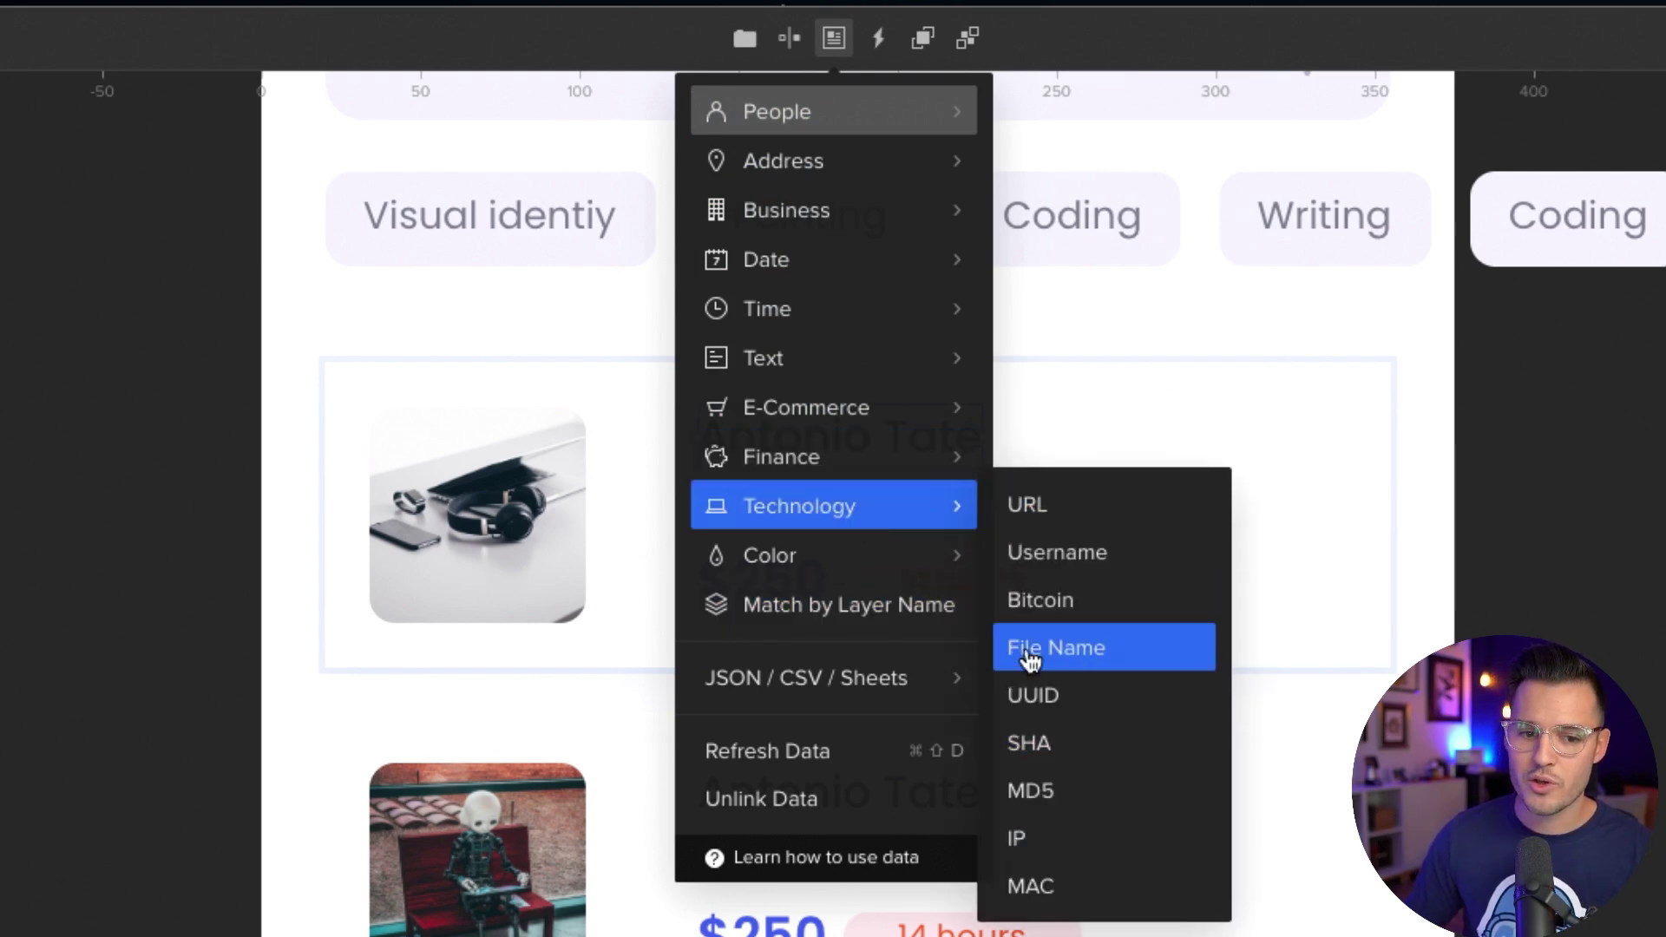
pyautogui.click(1241, 460)
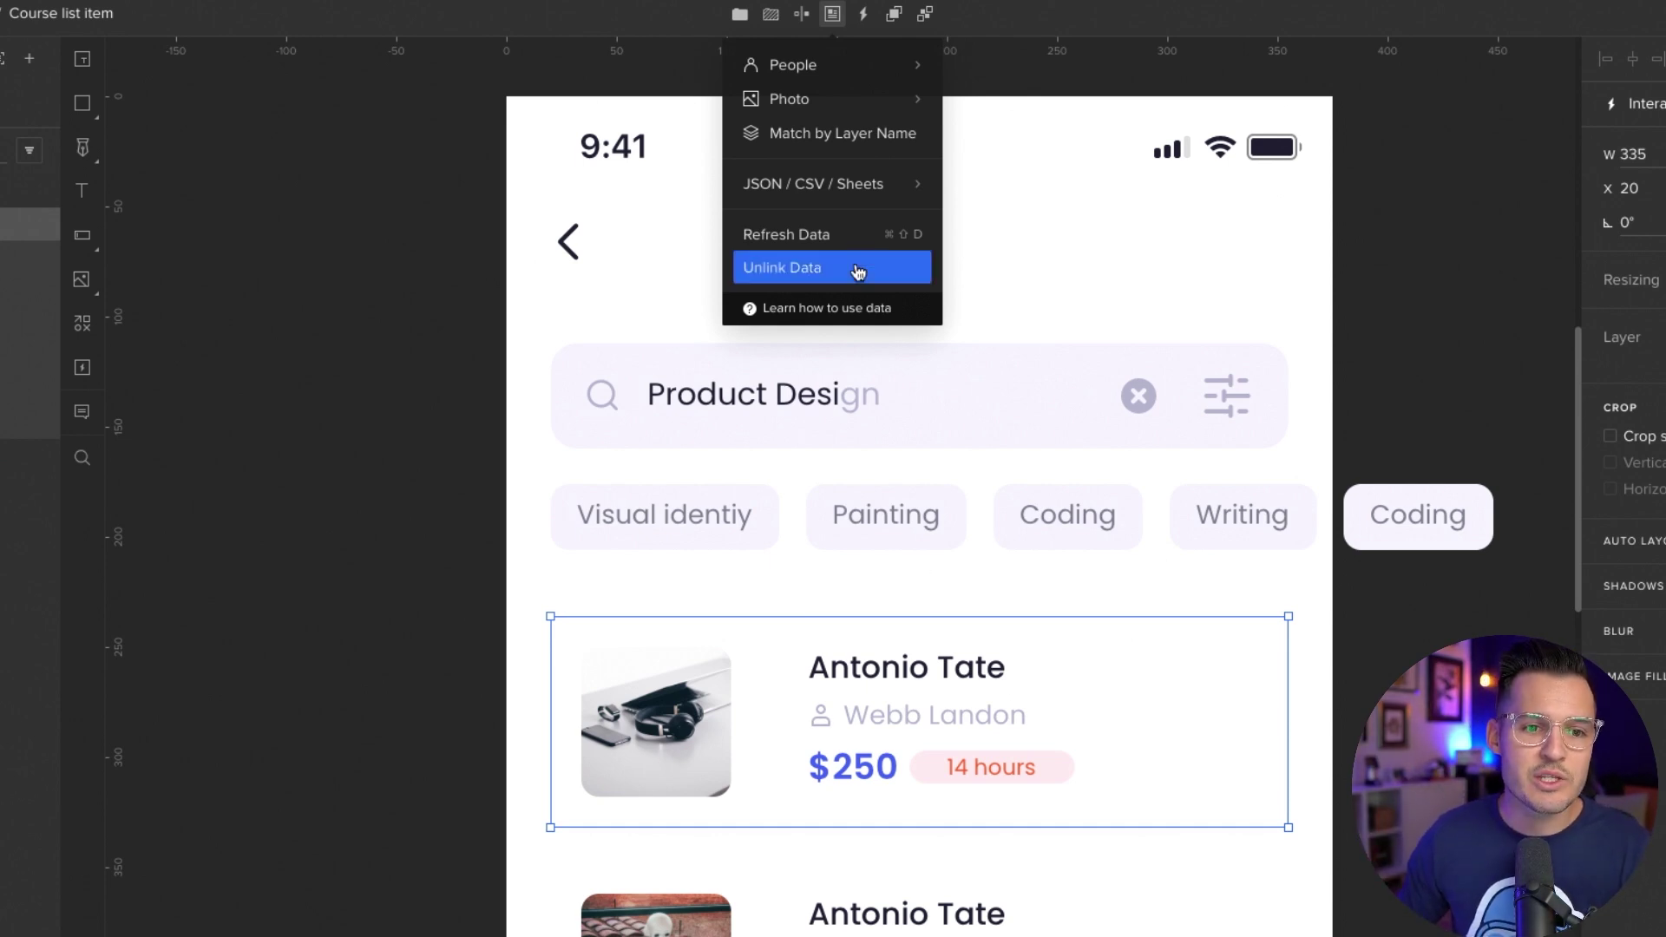
pyautogui.moveTo(819, 196)
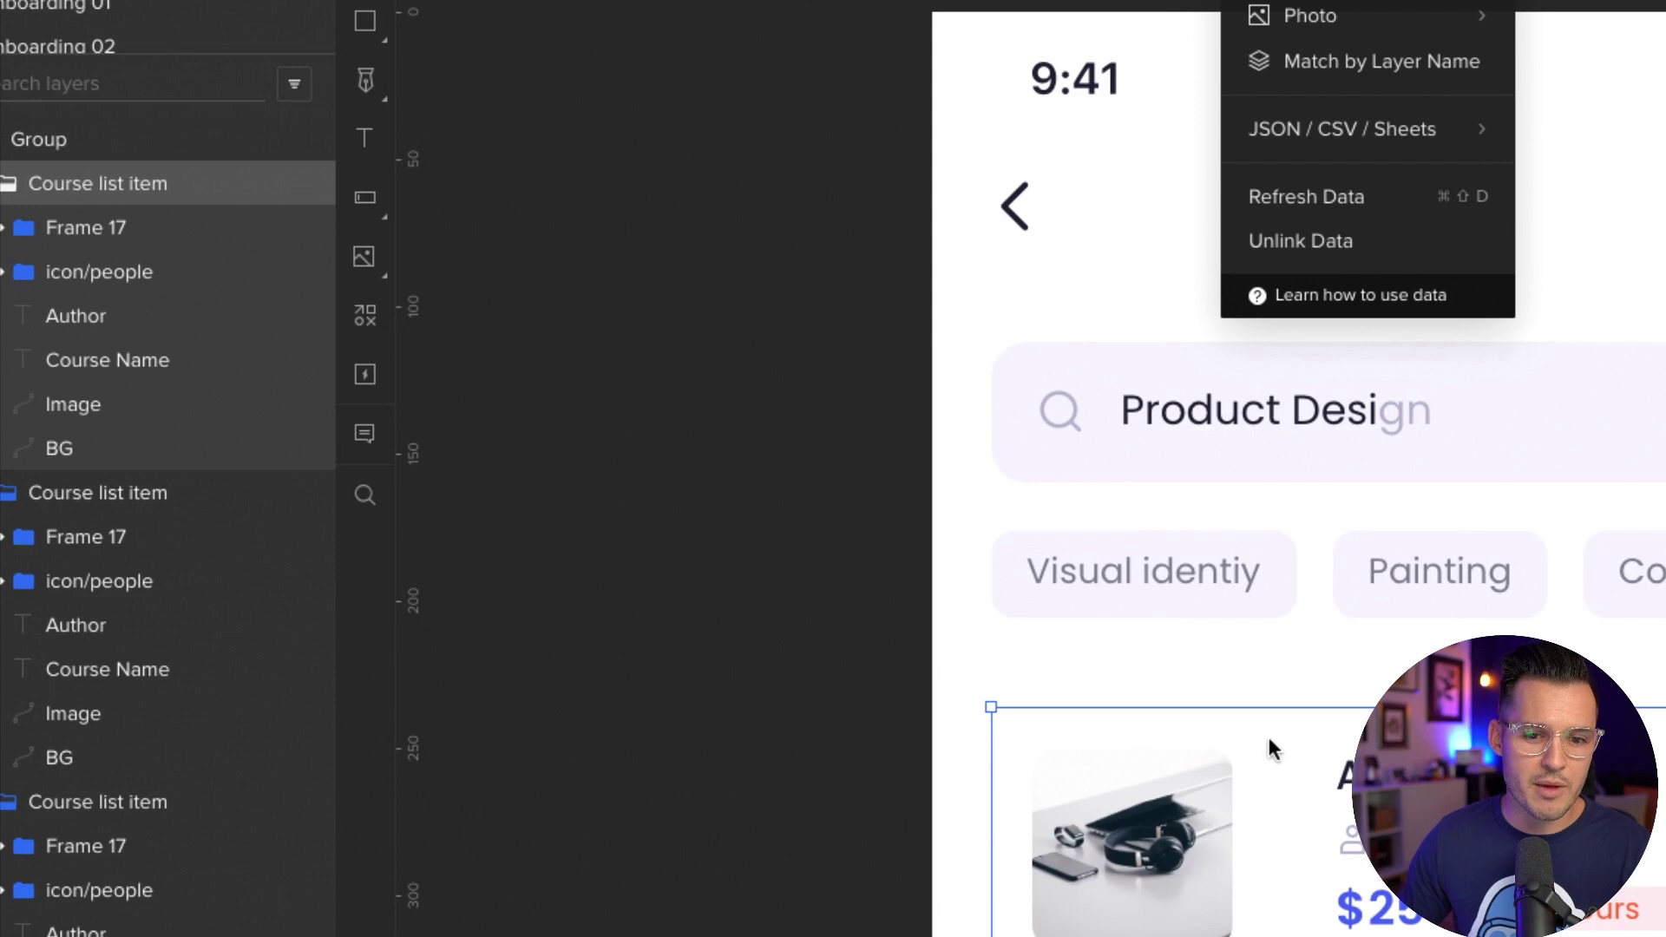
# Inspect the card's Course Name, Author, Price and Duration text layers, then switch to the course spreadsheet
pyautogui.scroll(-2, 1268, 739)
pyautogui.scroll(2, 1194, 728)
pyautogui.scroll(-3, 1194, 729)
pyautogui.hscroll(3, 1194, 728)
pyautogui.scroll(3, 1175, 717)
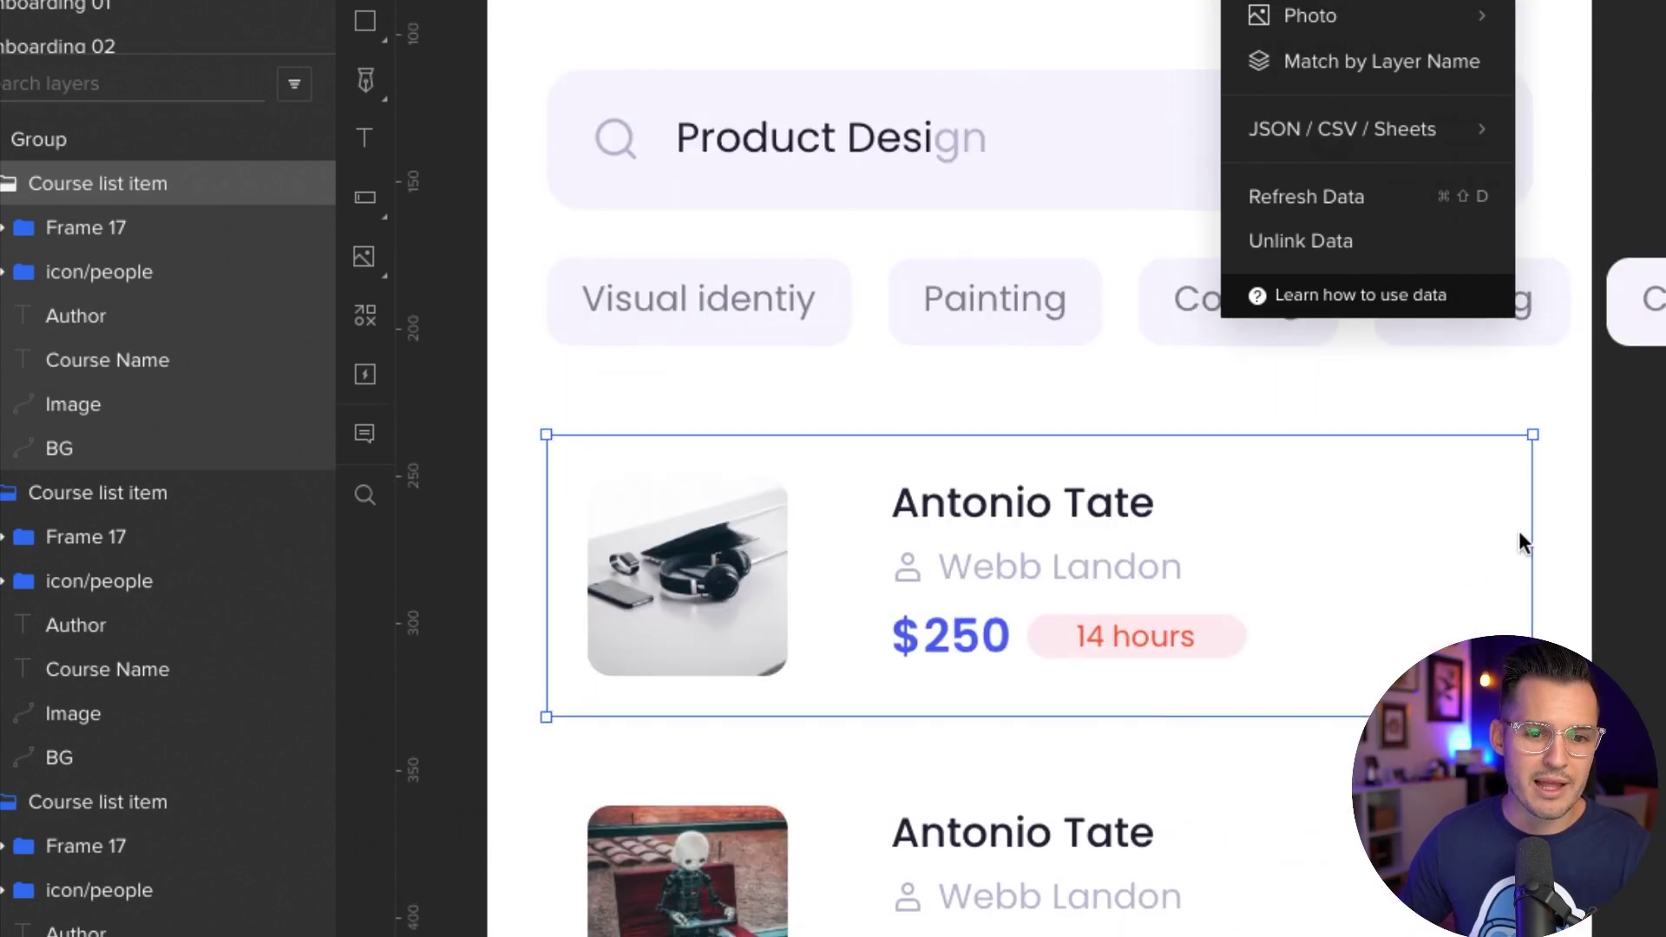
pyautogui.click(1494, 540)
pyautogui.click(1137, 503)
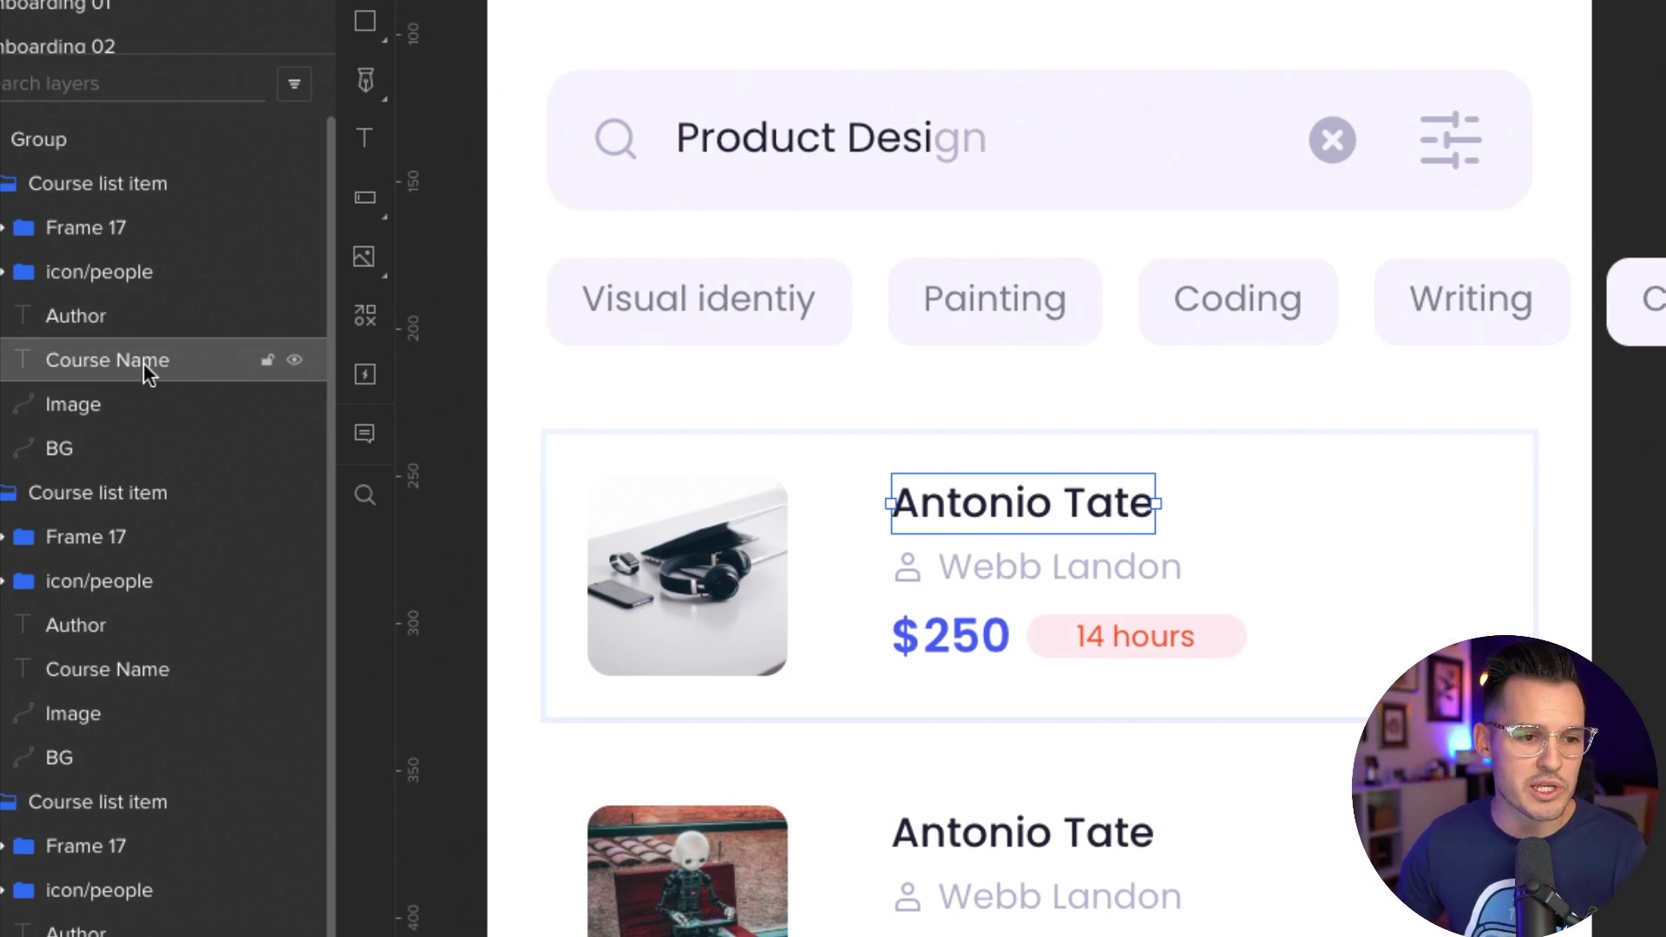
pyautogui.click(984, 569)
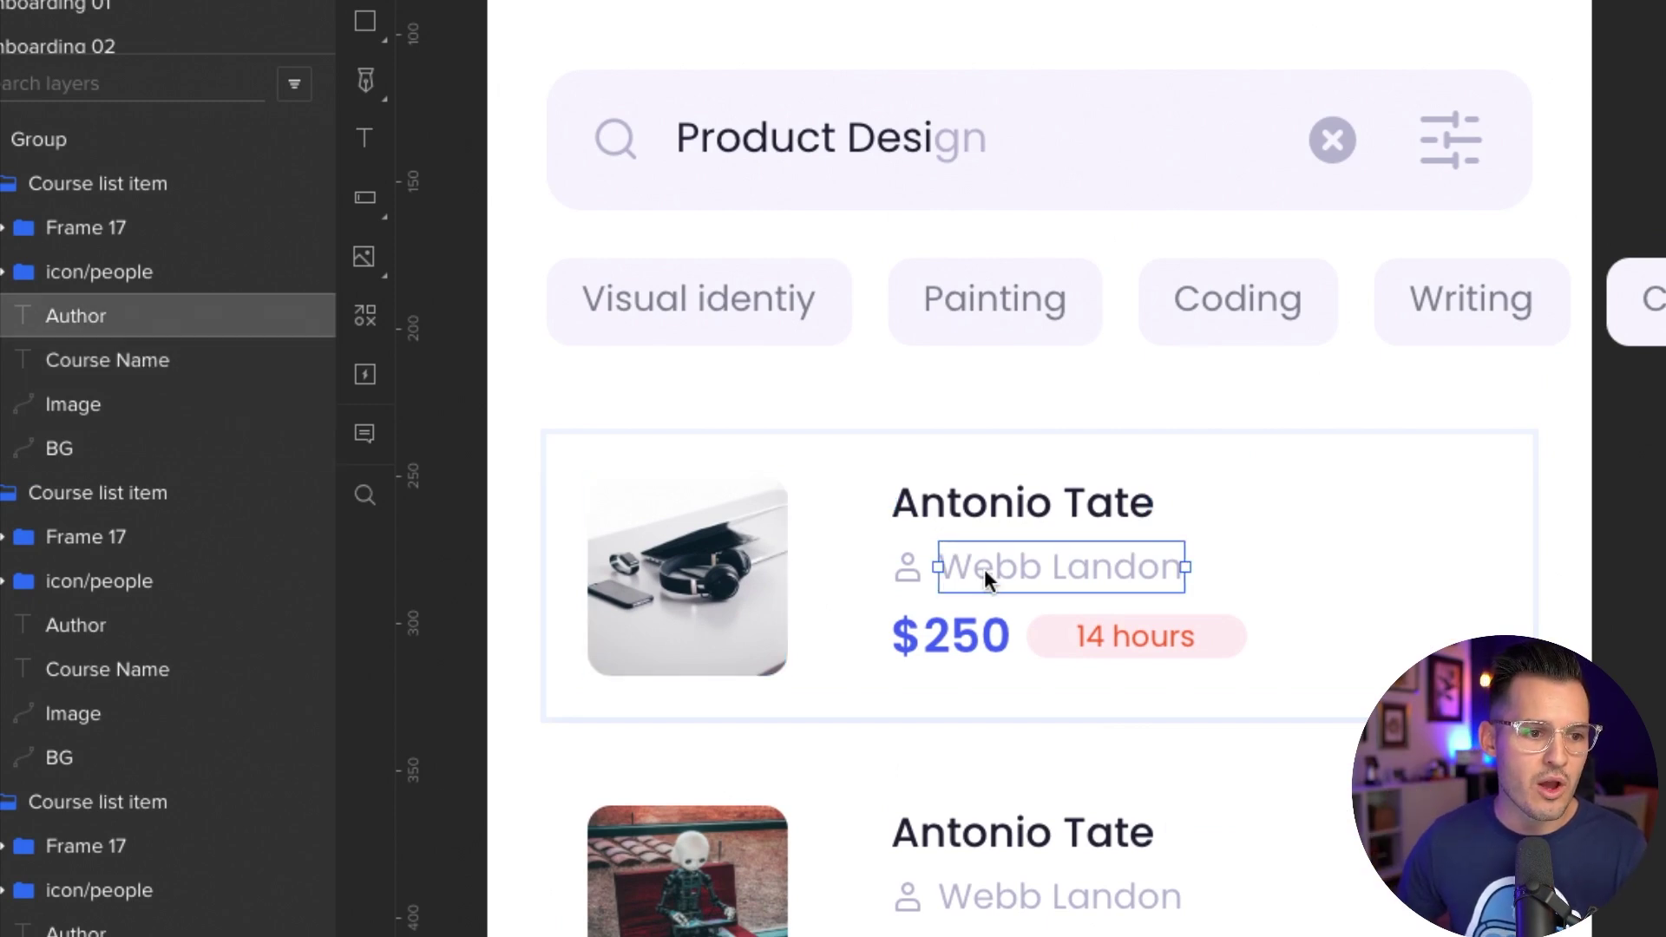
pyautogui.click(984, 640)
pyautogui.click(1153, 640)
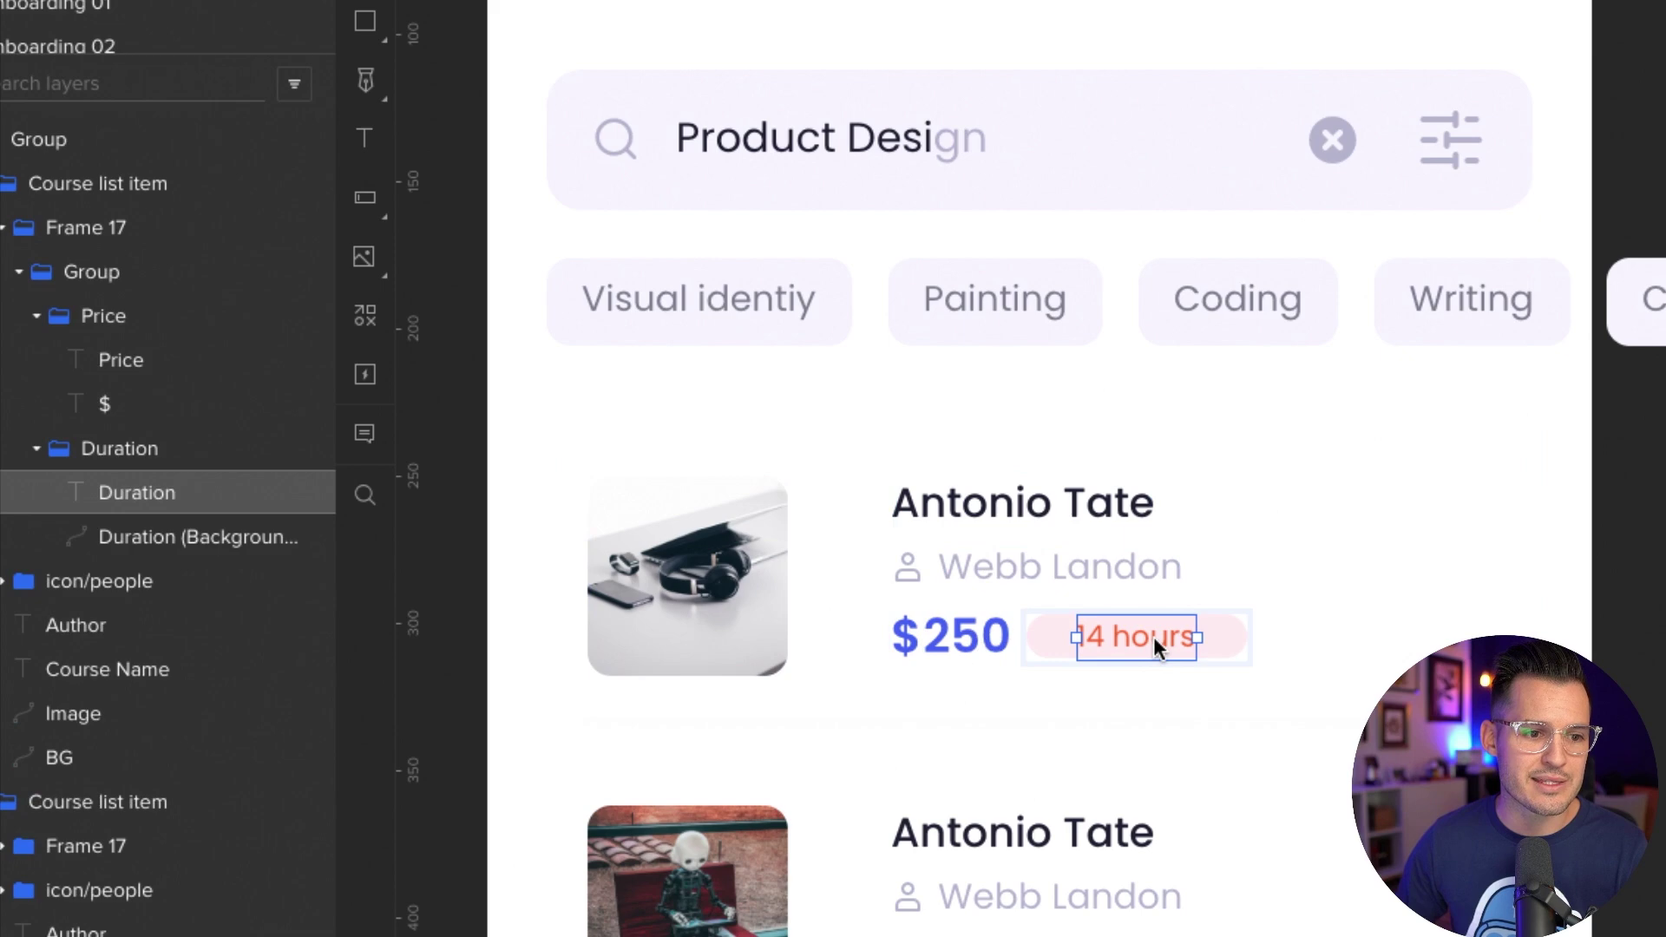
pyautogui.hotkey('ctrl', 'Right')
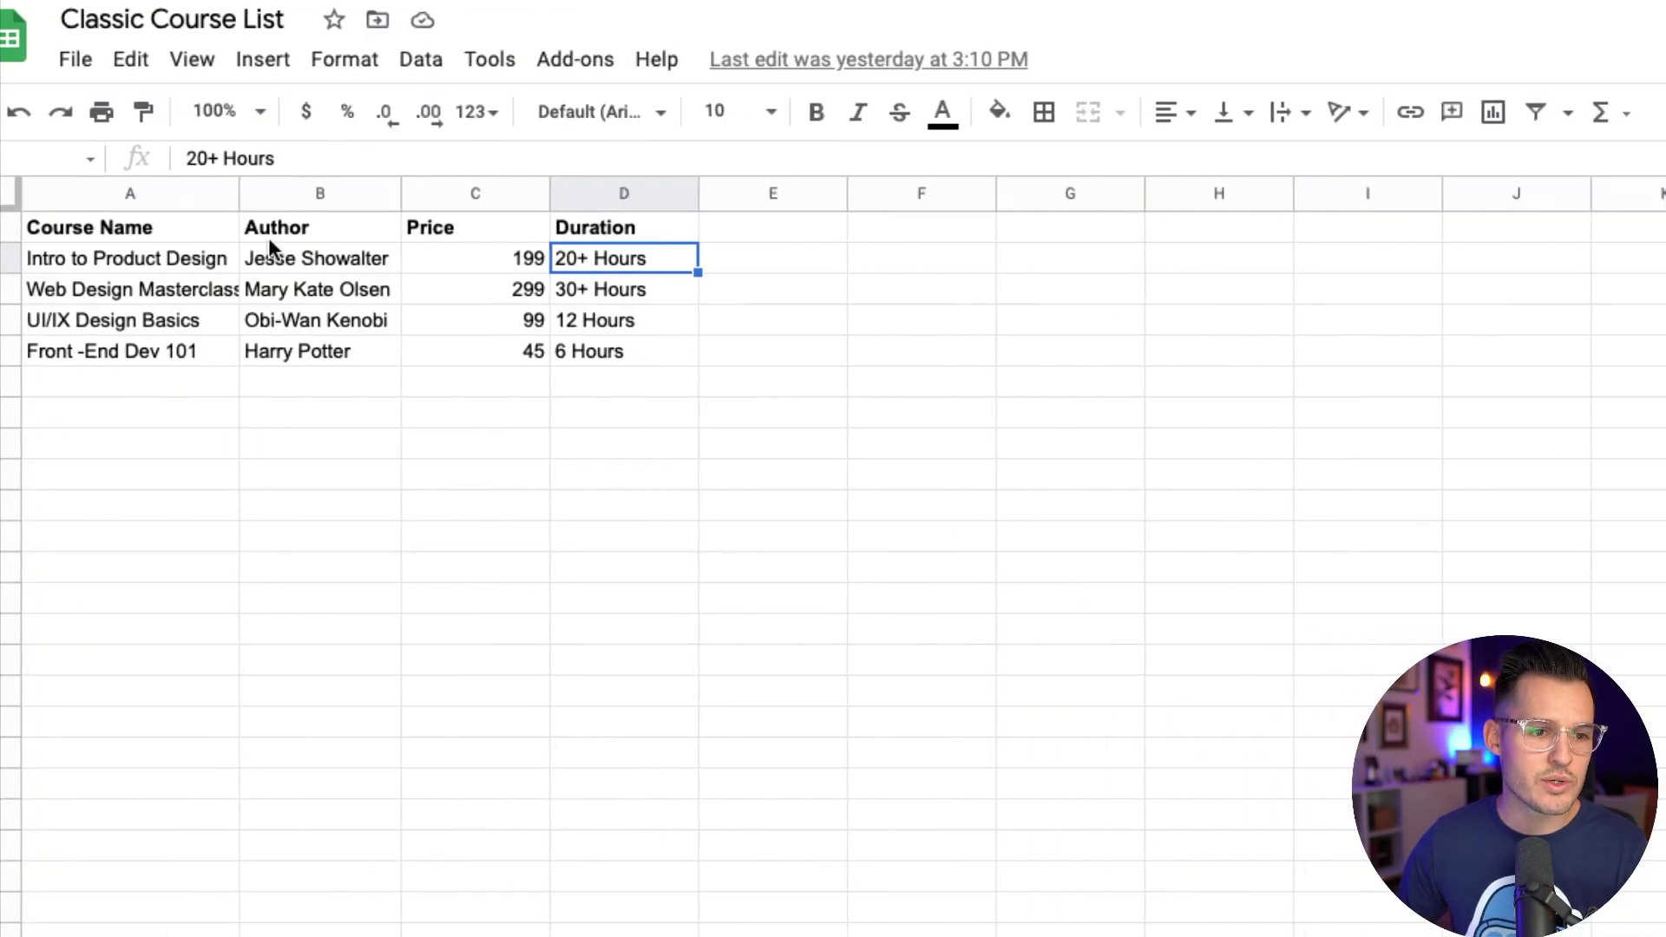
# Publish the Classic Course List to the web as Comma-separated values (.csv) and copy the link
pyautogui.click(76, 59)
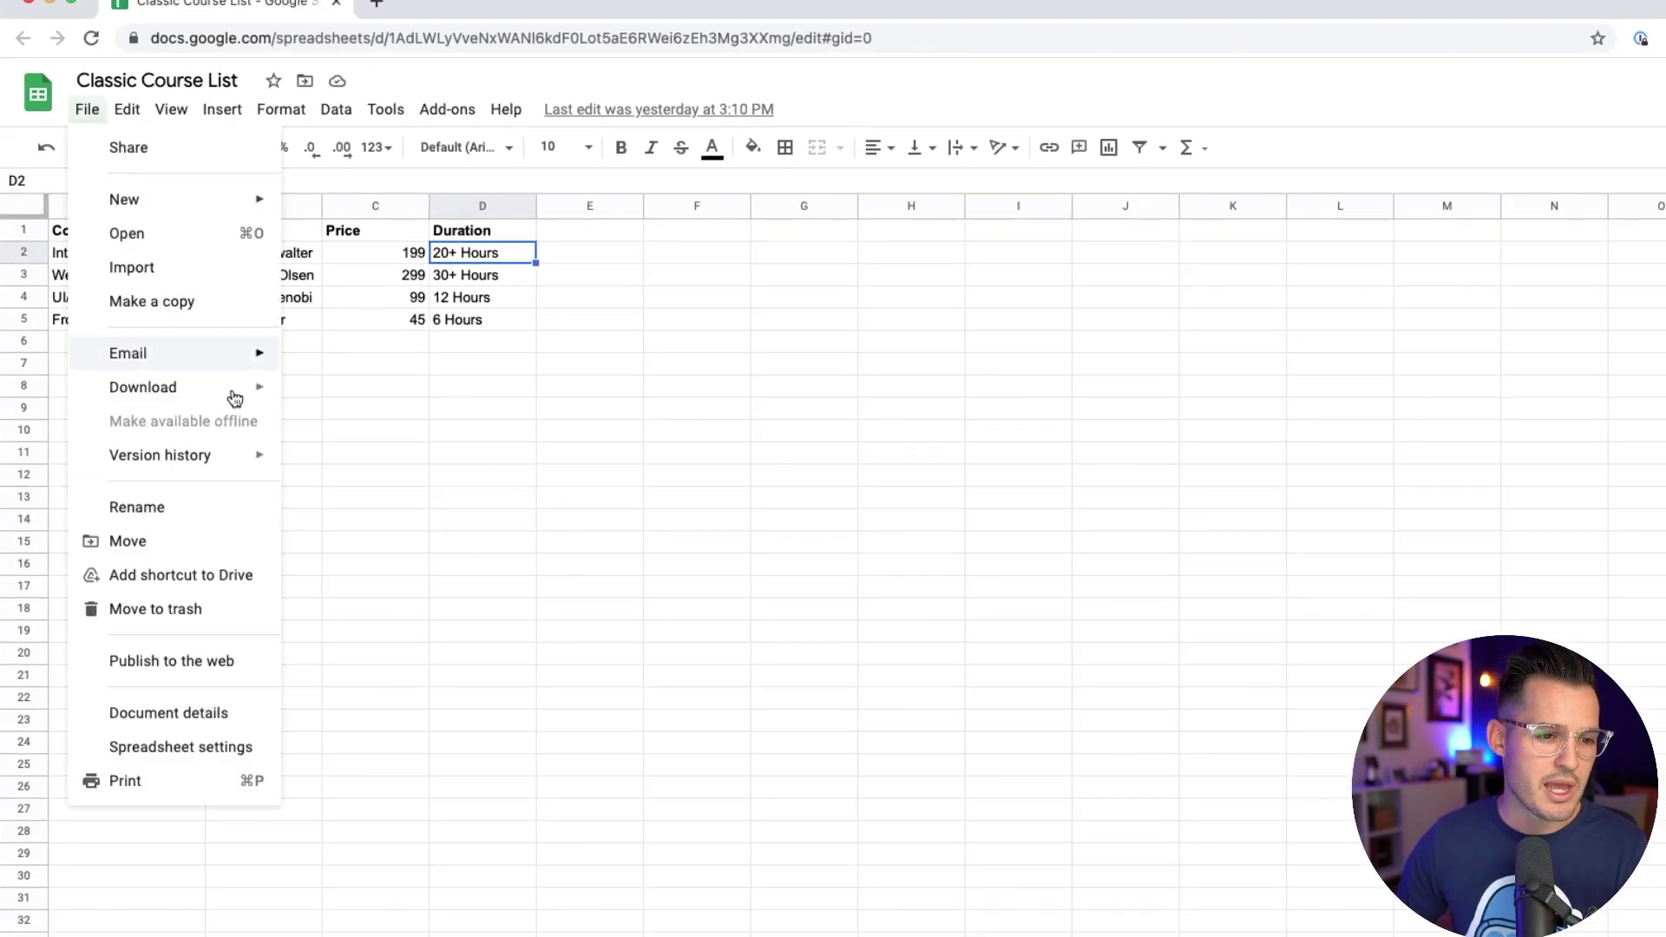
pyautogui.click(219, 668)
pyautogui.click(965, 415)
pyautogui.click(1024, 447)
pyautogui.click(1054, 462)
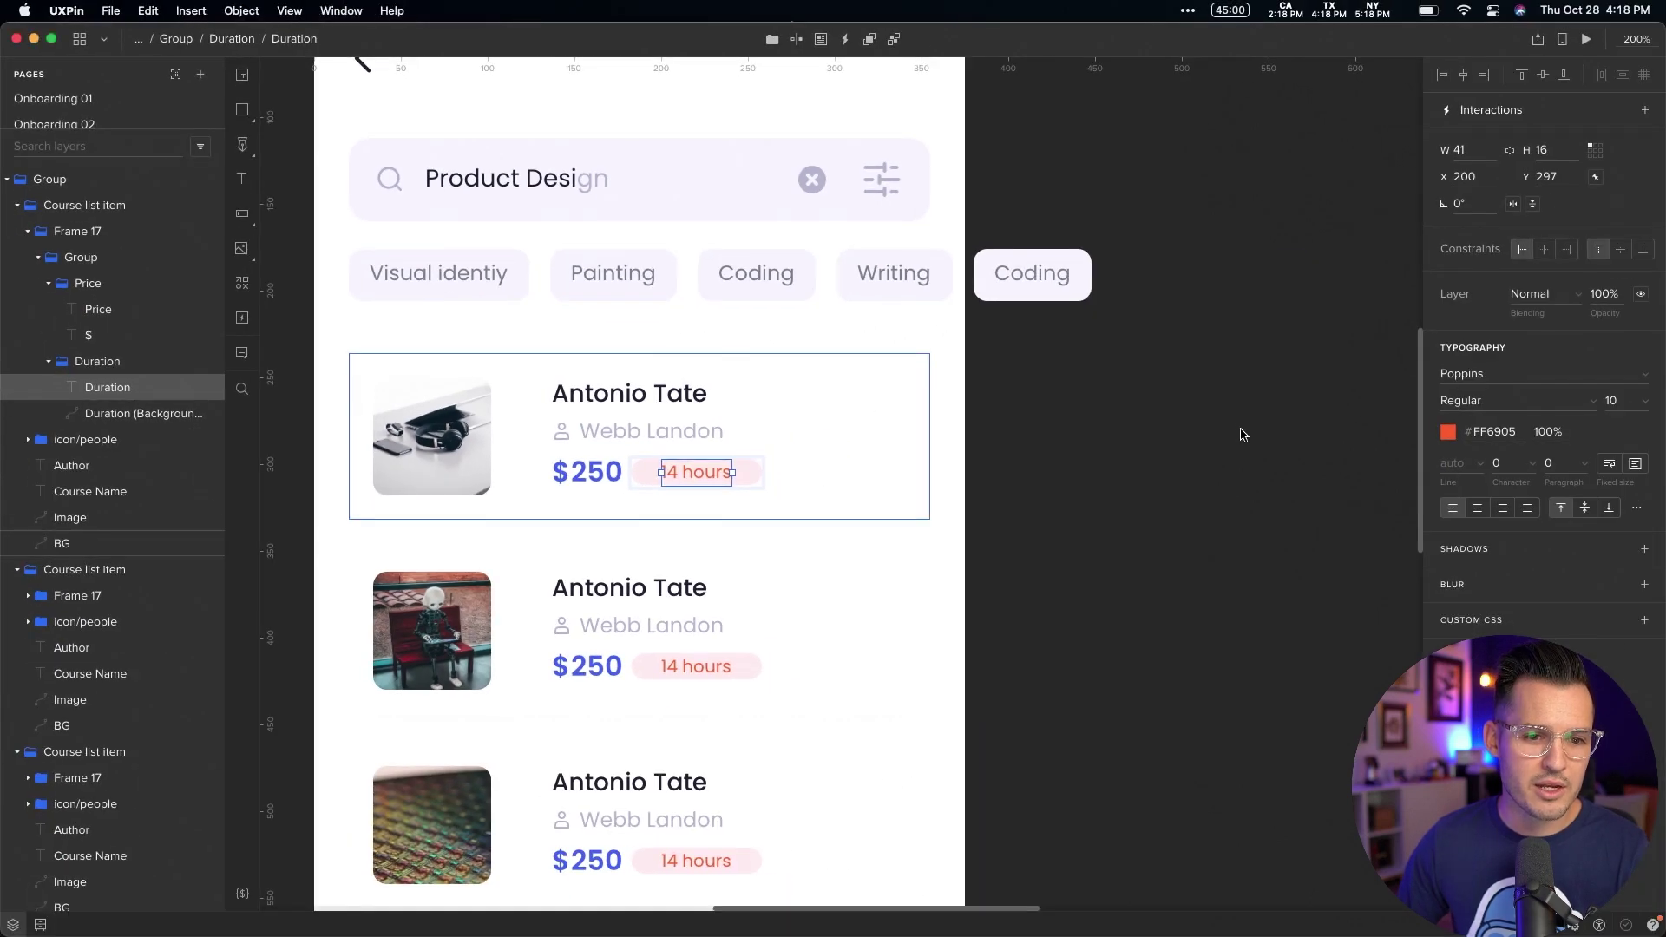
# Enter the cards group and select all four Course list items in the layers panel
pyautogui.click(1241, 434)
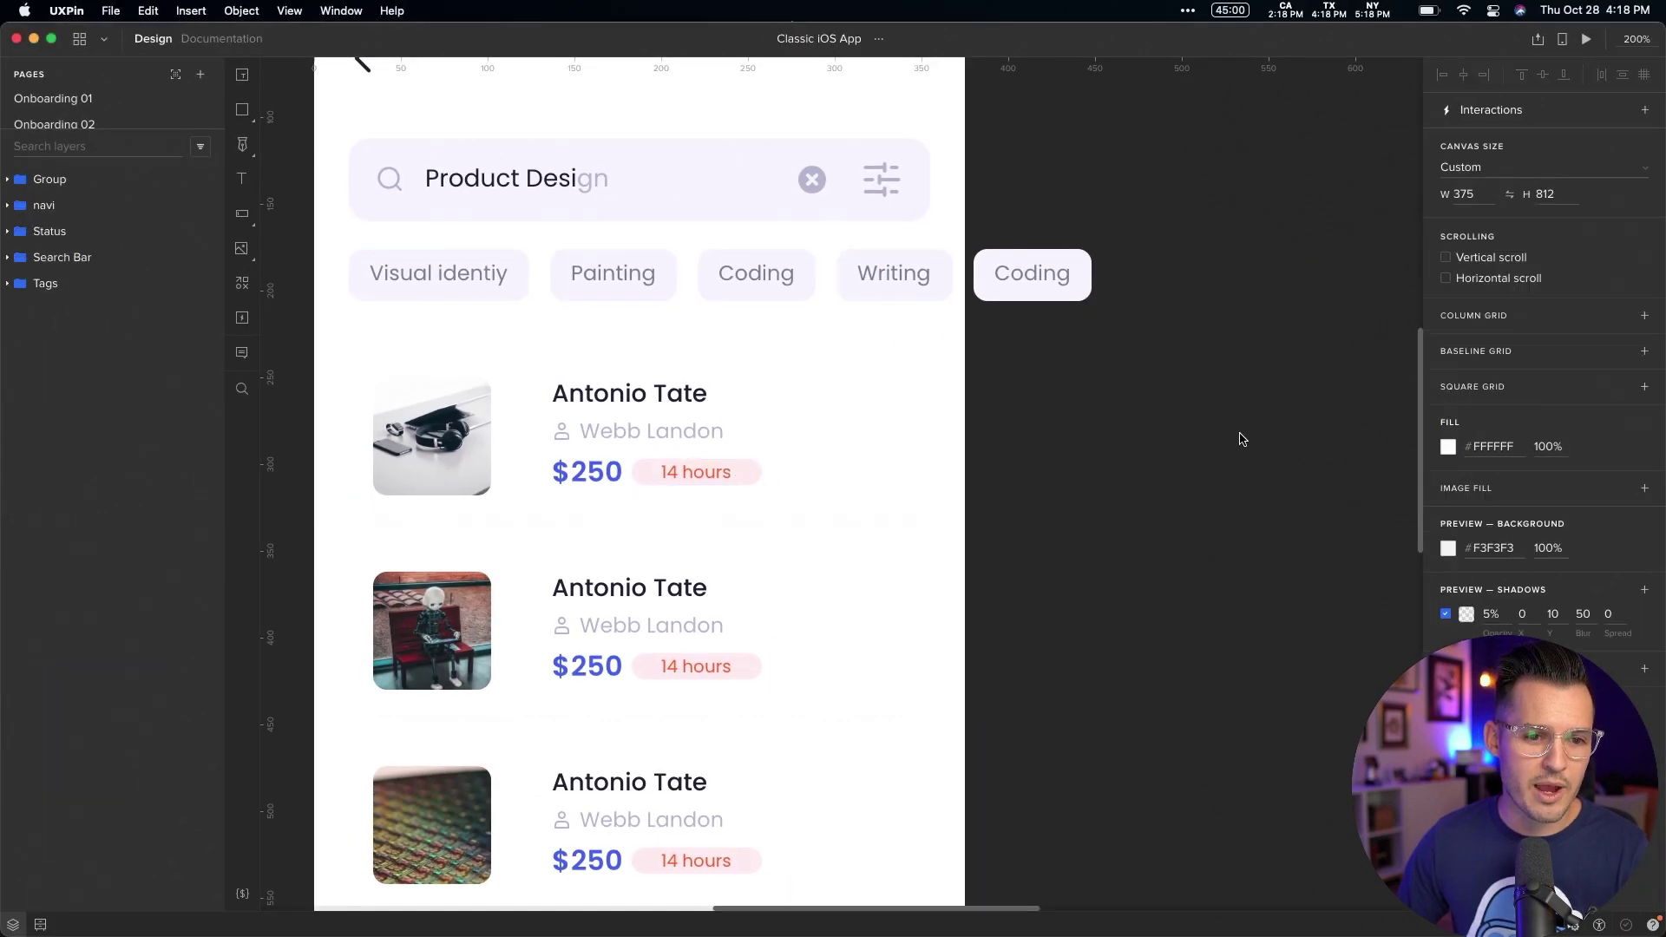
pyautogui.click(714, 439)
pyautogui.moveTo(714, 439); pyautogui.dragTo(885, 588)
pyautogui.doubleClick(819, 586)
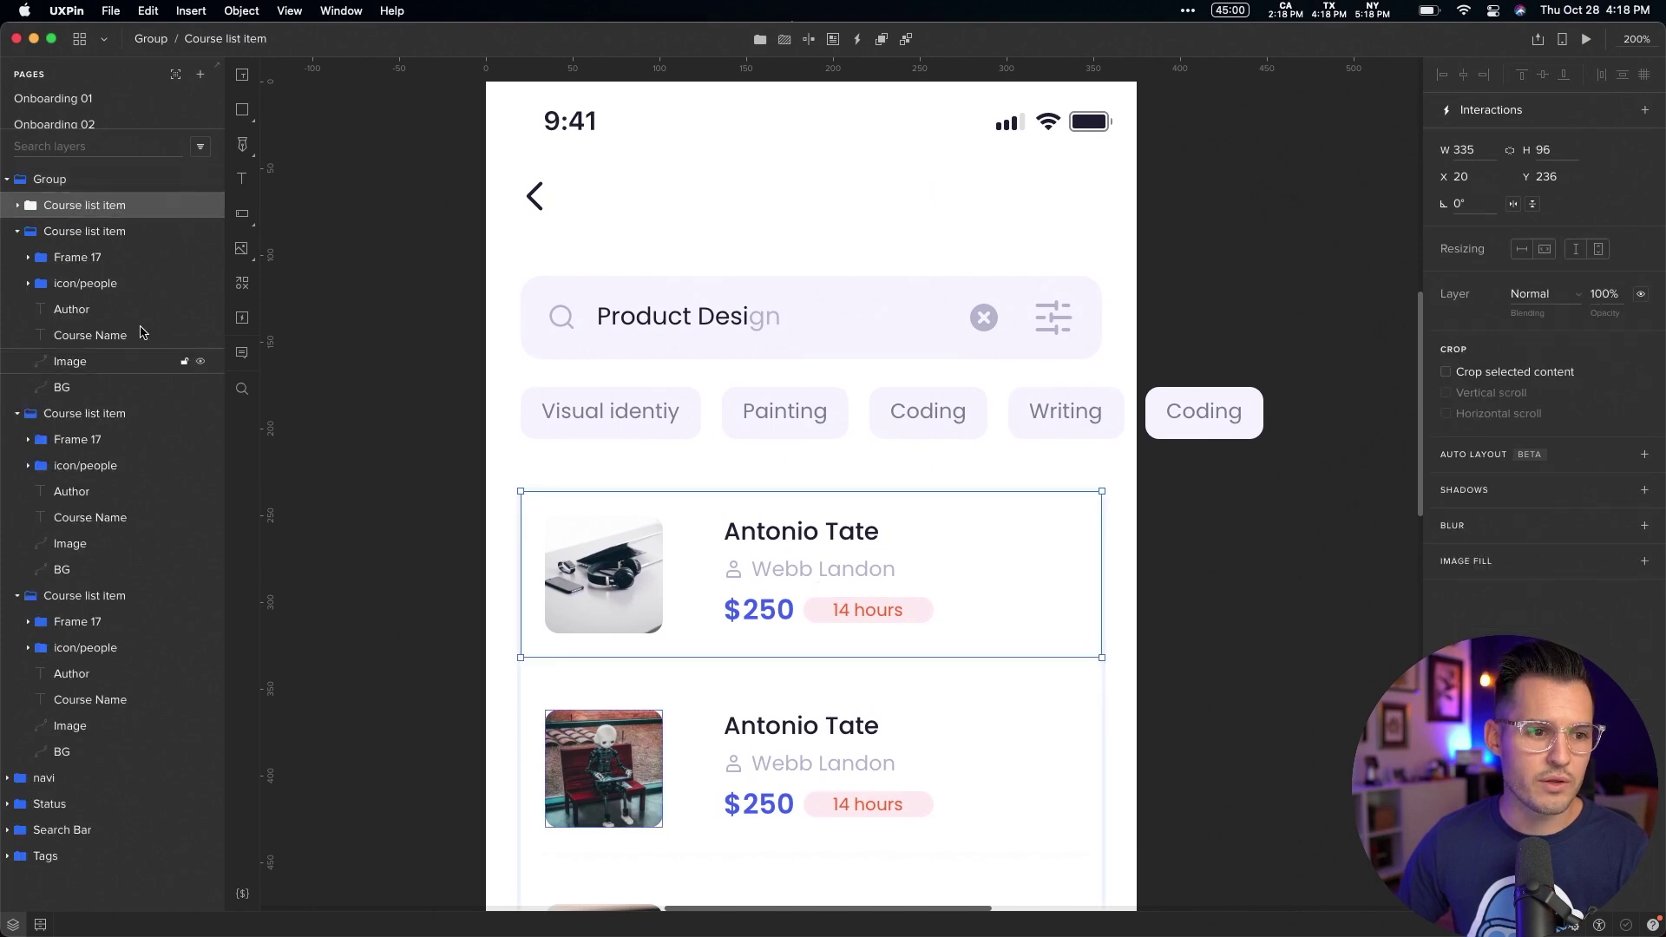
pyautogui.click(17, 231)
pyautogui.click(18, 257)
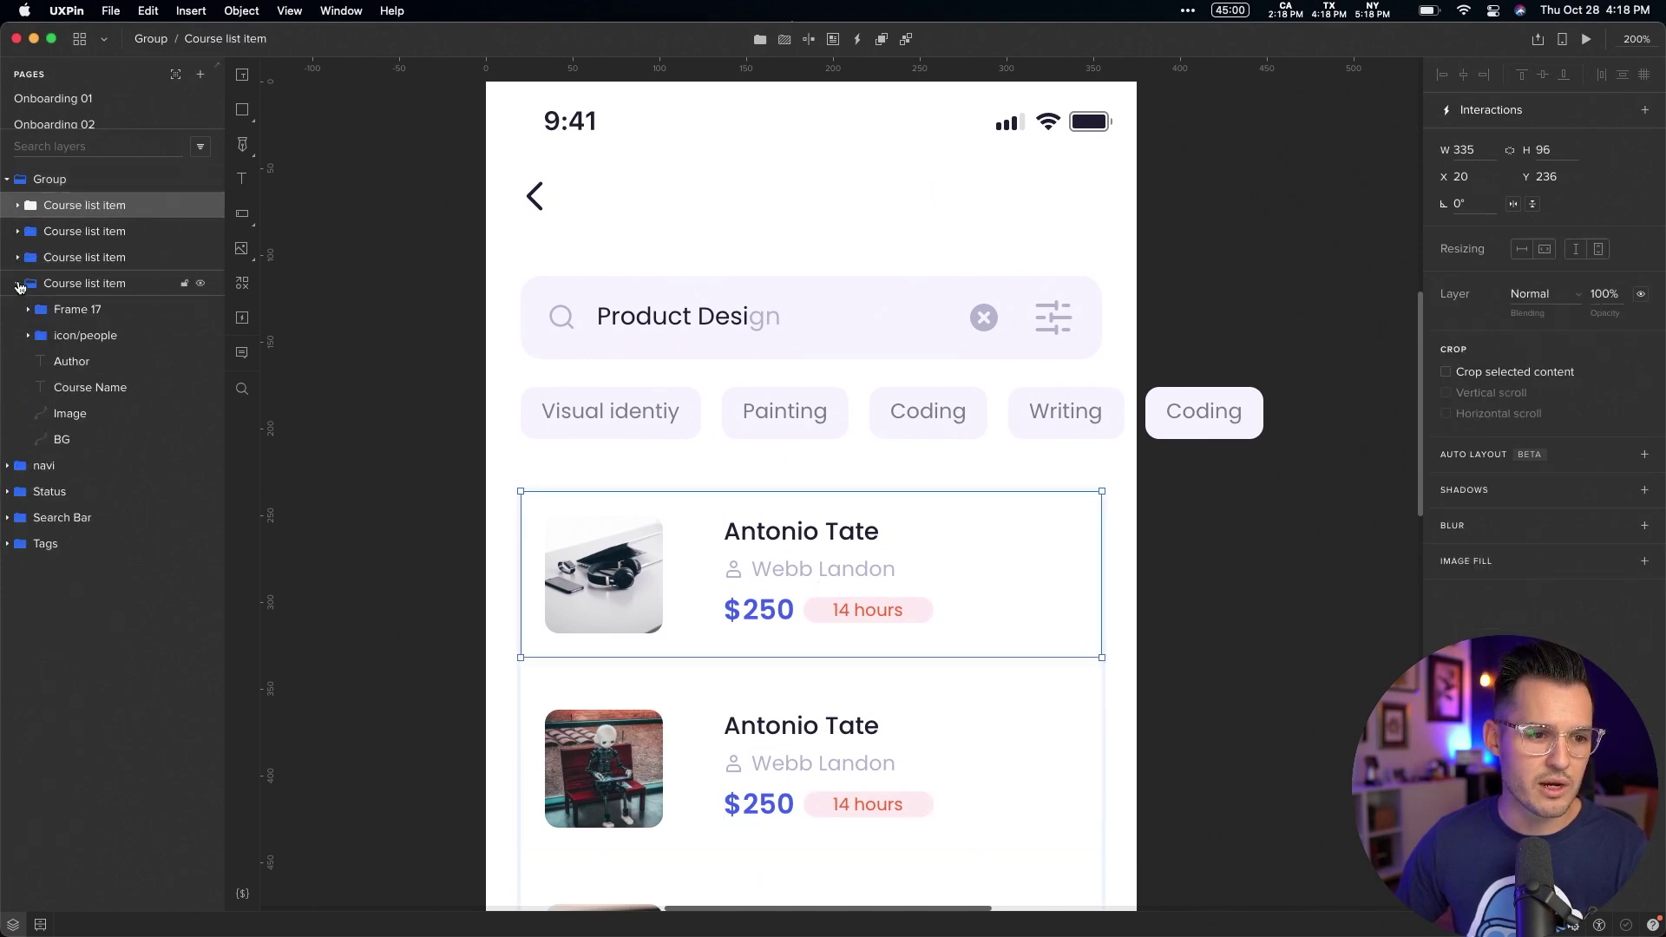
pyautogui.click(17, 283)
pyautogui.keyDown('shift'); pyautogui.click(78, 283); pyautogui.keyUp('shift')
pyautogui.scroll(-3, 857, 573)
pyautogui.scroll(-7, 857, 573)
pyautogui.scroll(8, 857, 572)
# Import the pasted CSV link through JSON / CSV / Sheets to fill the course cards
pyautogui.click(833, 39)
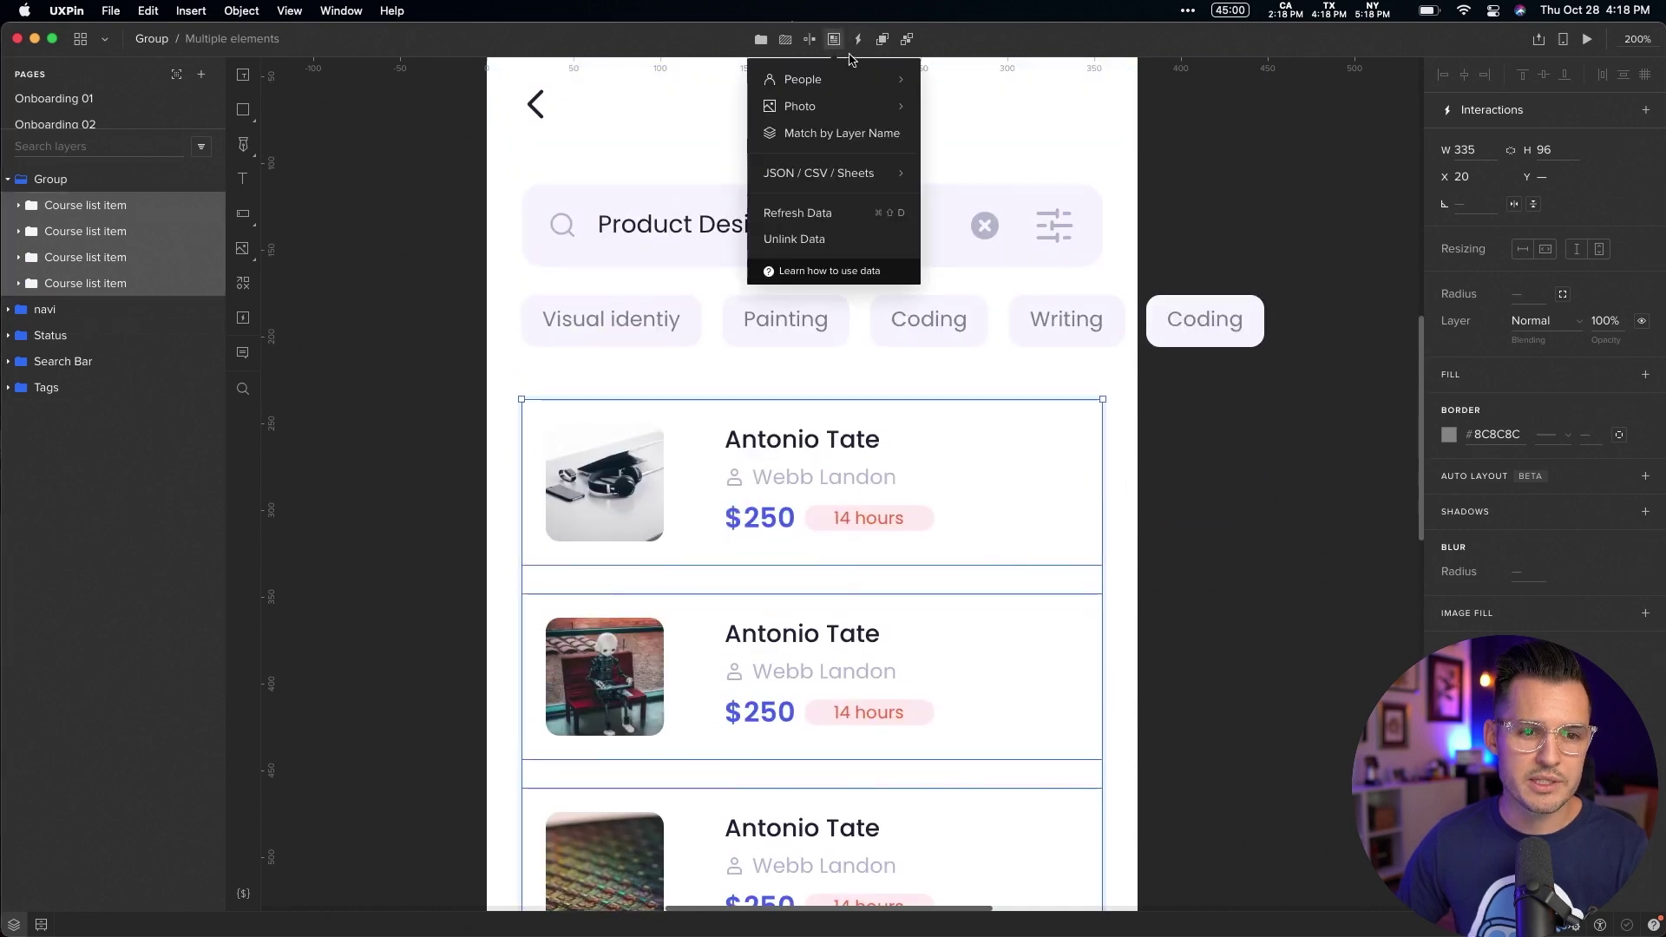
pyautogui.moveTo(866, 173)
pyautogui.click(963, 212)
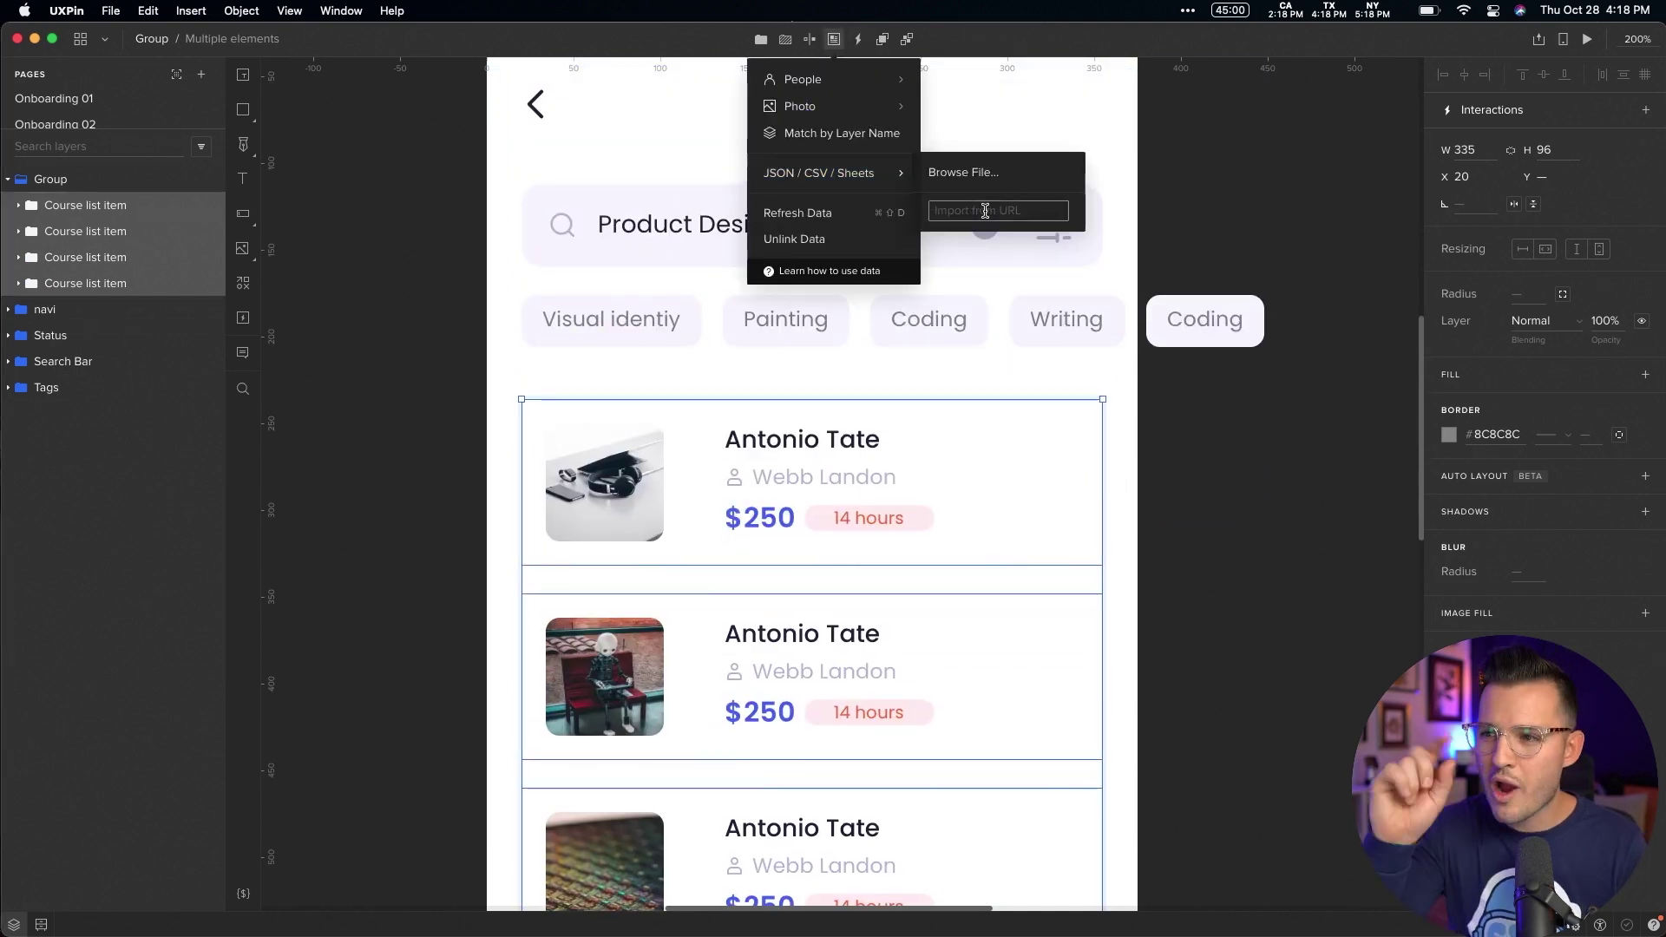
pyautogui.press('super+v')
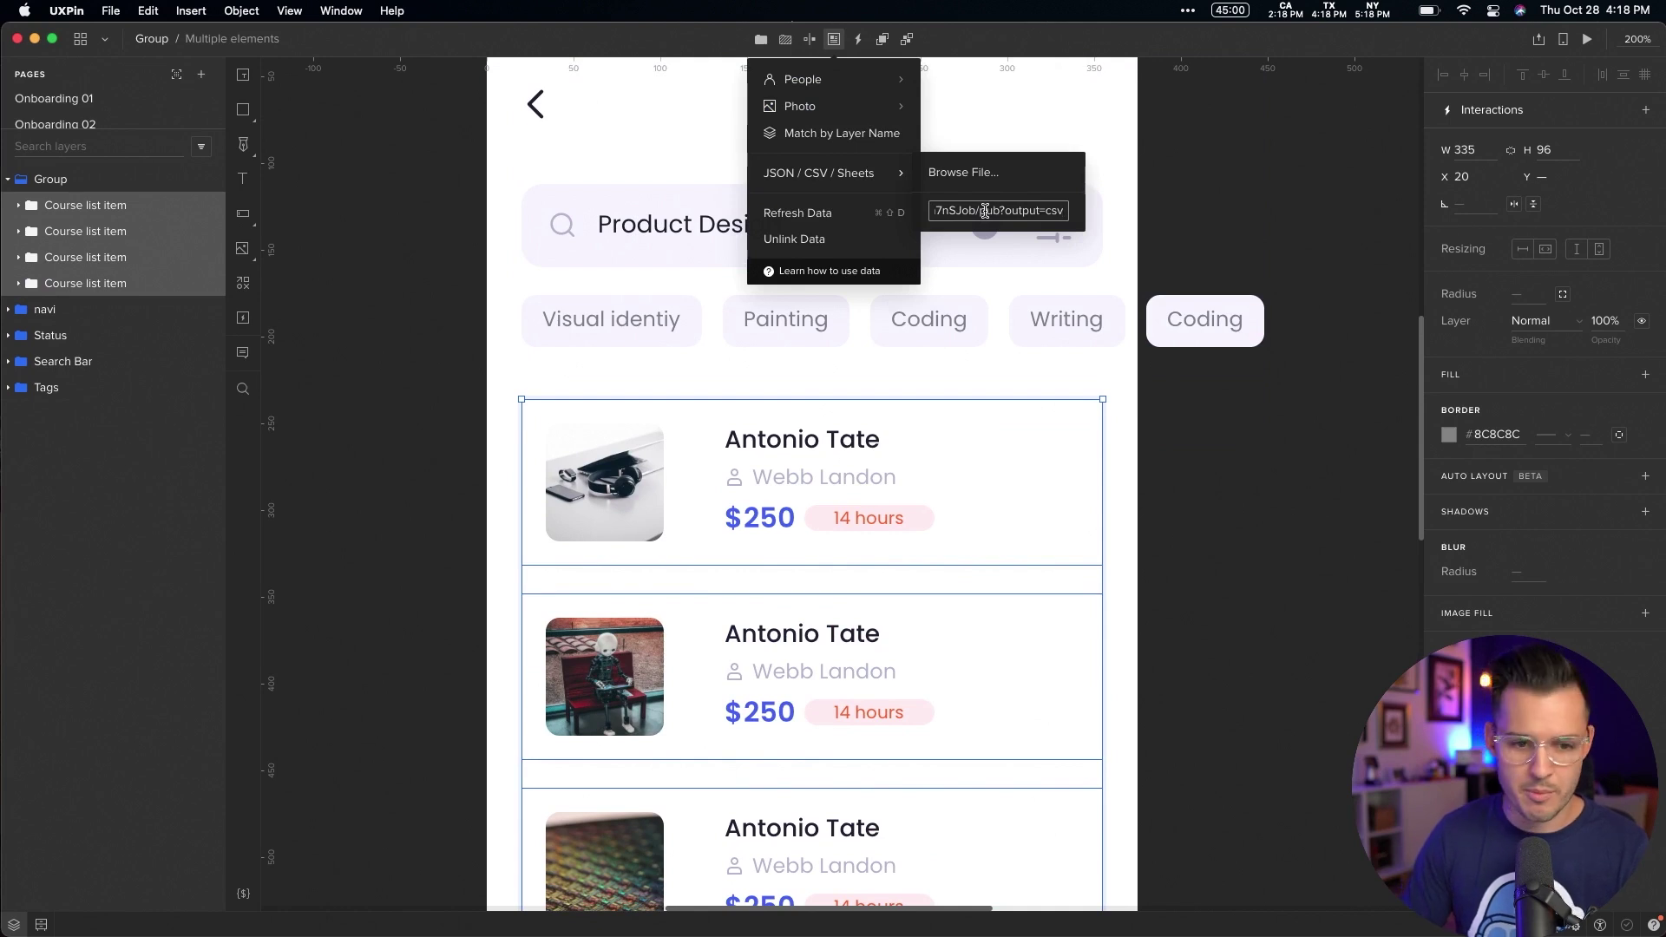
pyautogui.press('Return')
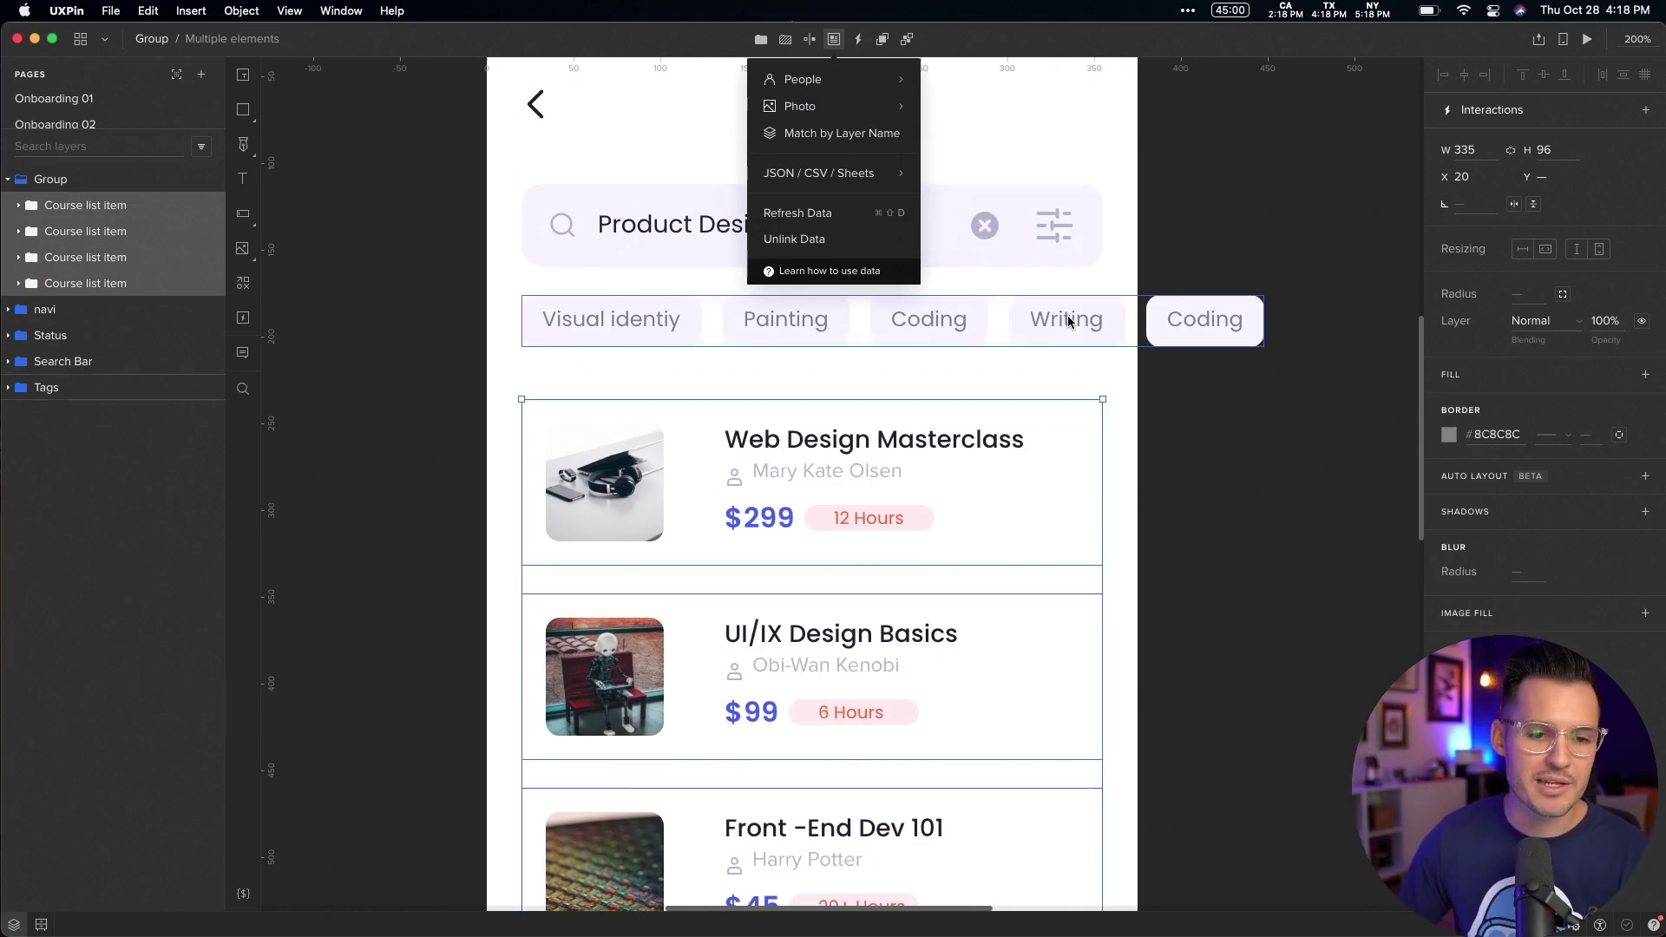
pyautogui.click(1353, 504)
pyautogui.scroll(-5, 1238, 390)
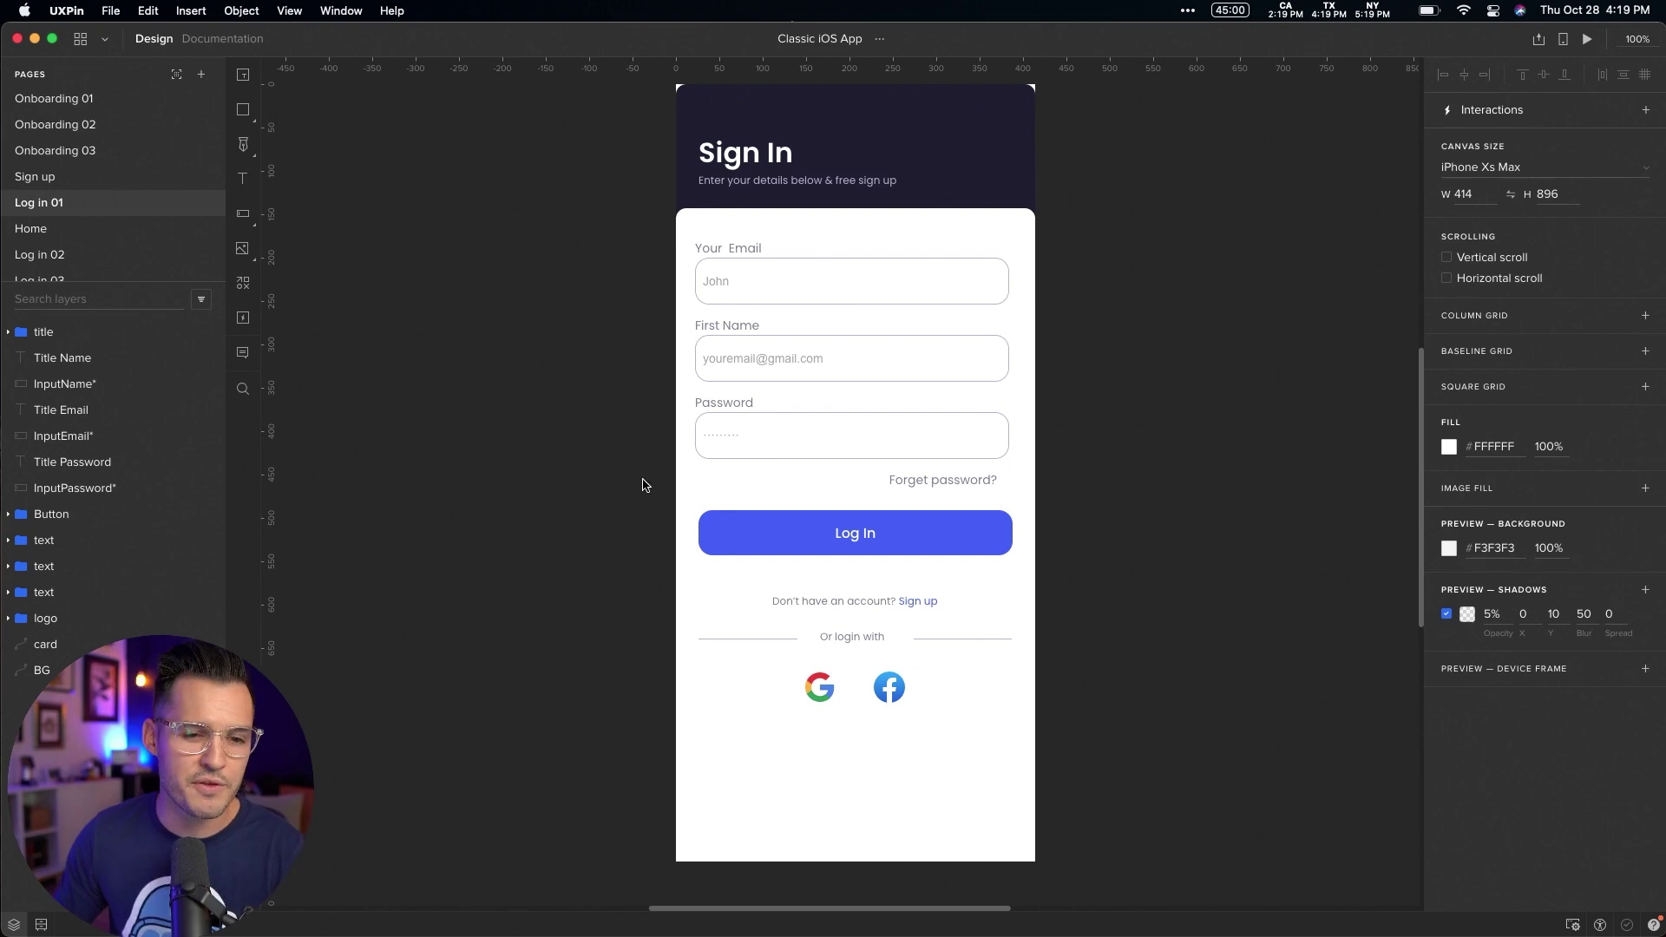
# Select the Log In button group on the Sign In page and apply Create Component
pyautogui.click(672, 494)
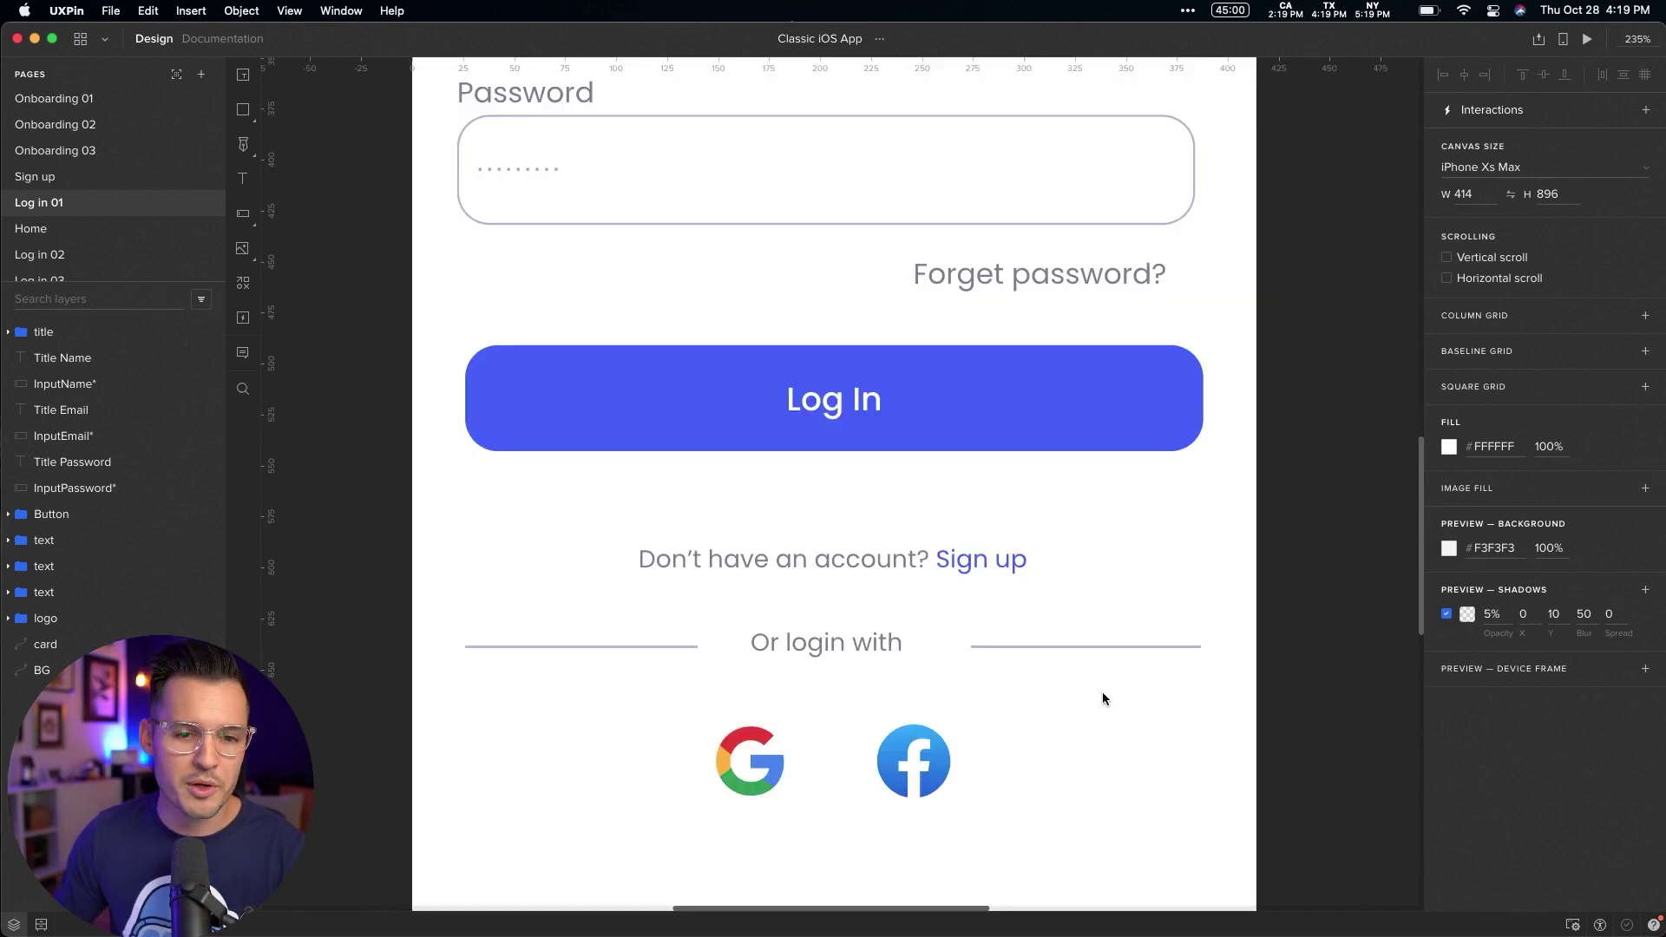
pyautogui.click(989, 424)
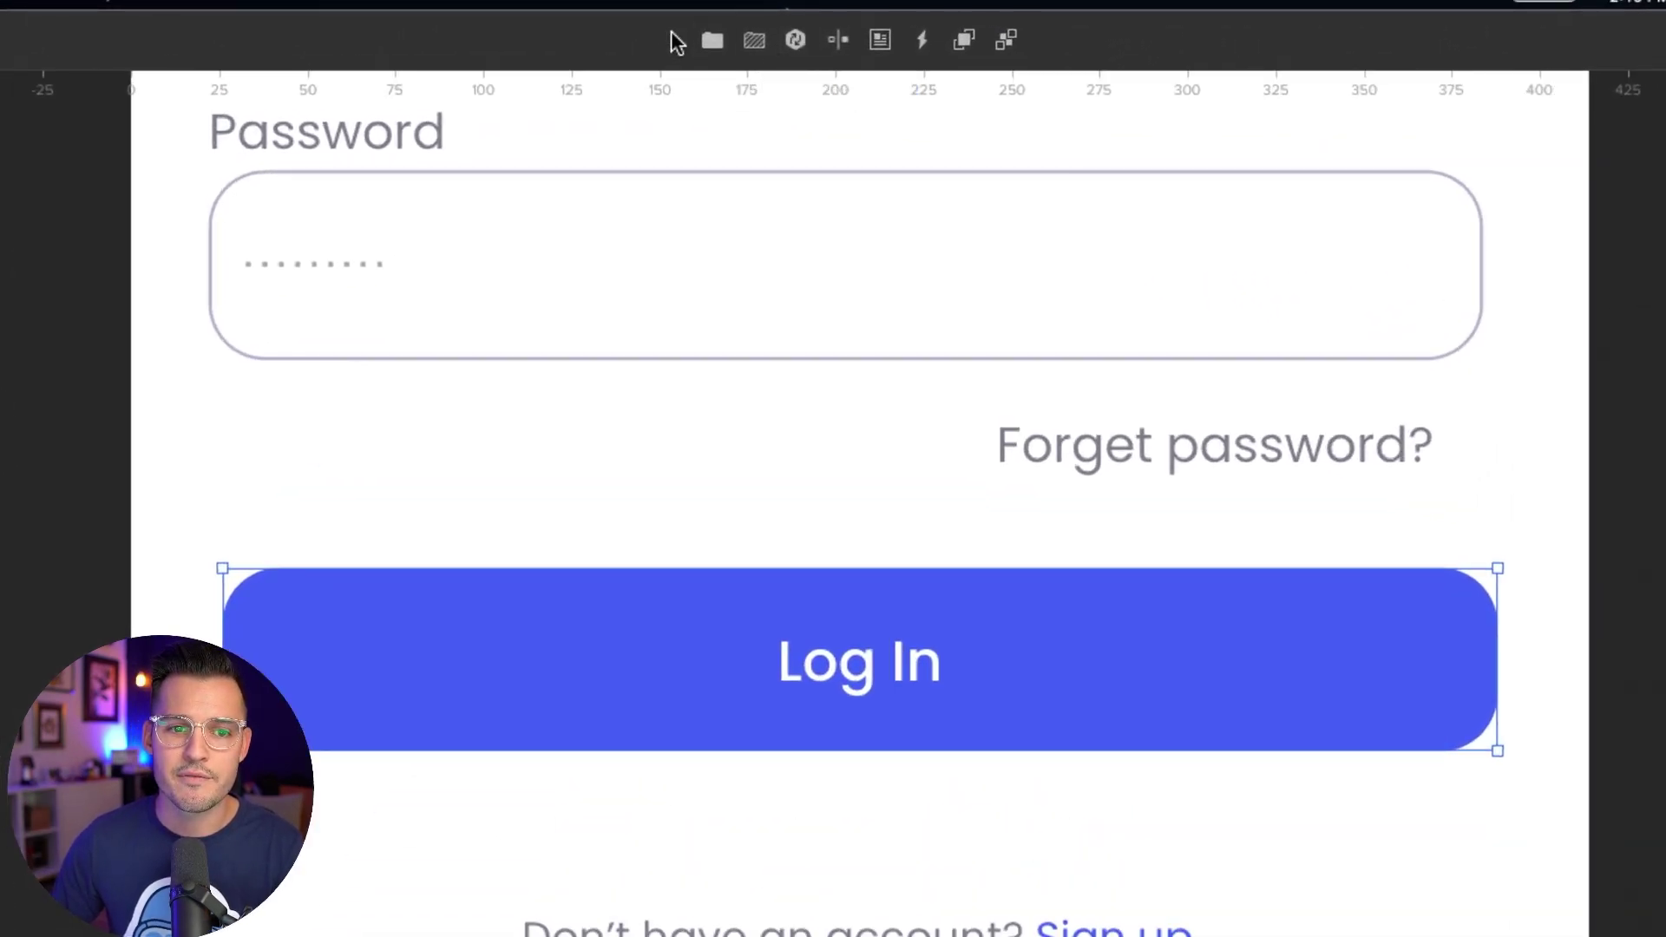
pyautogui.click(796, 40)
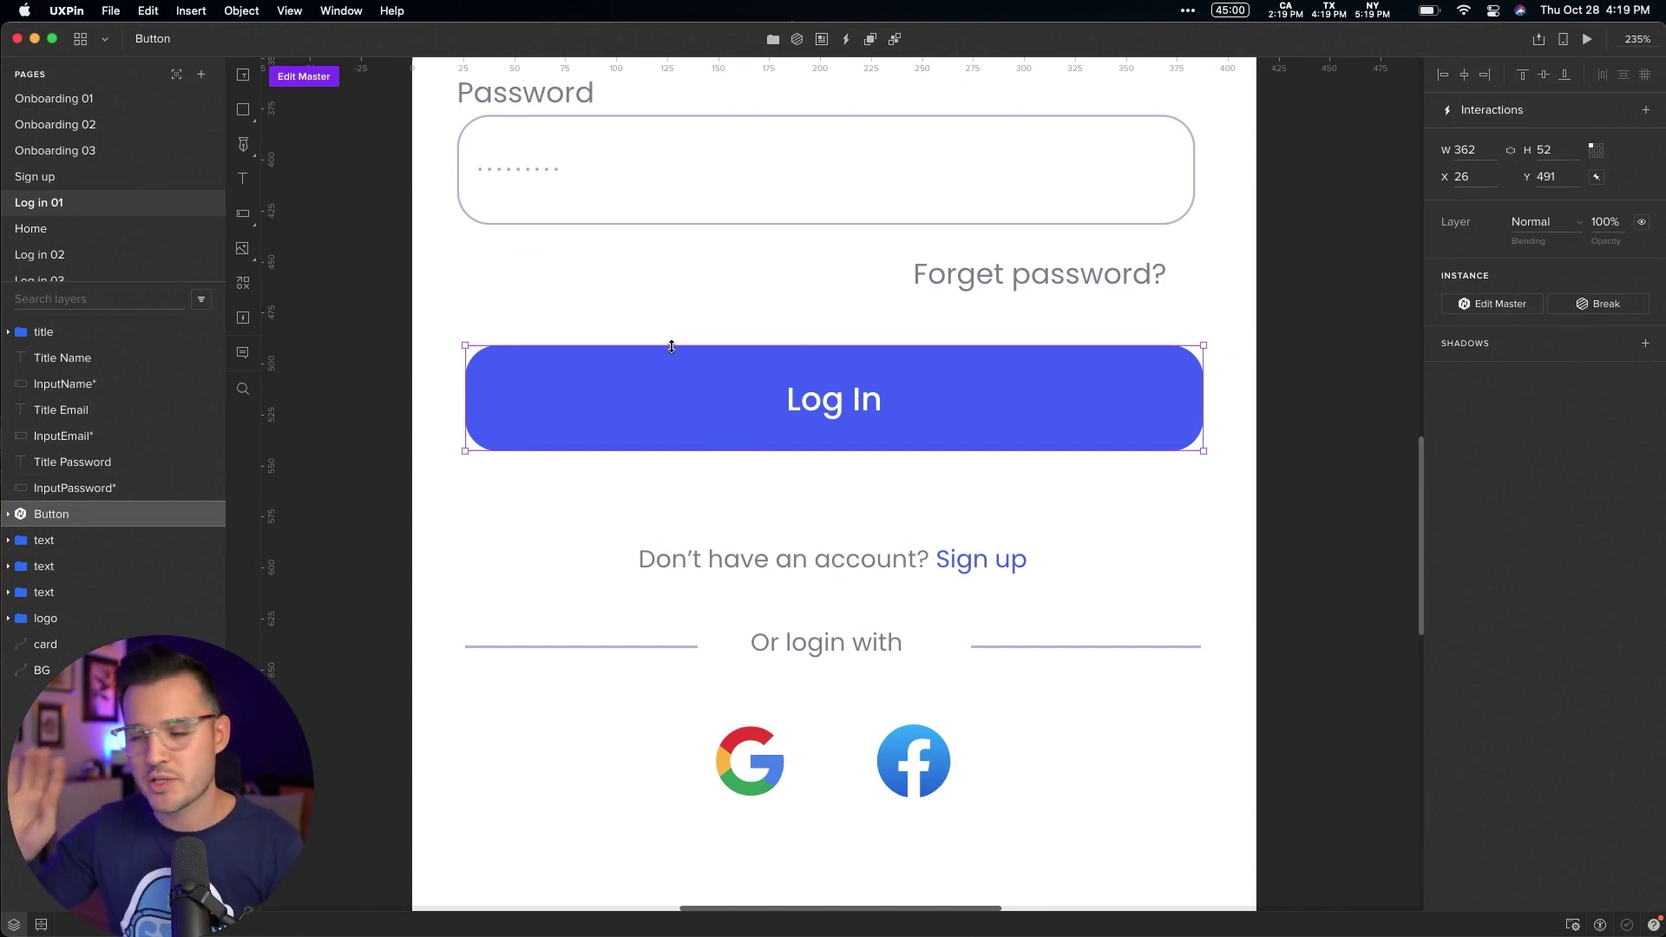
pyautogui.click(317, 85)
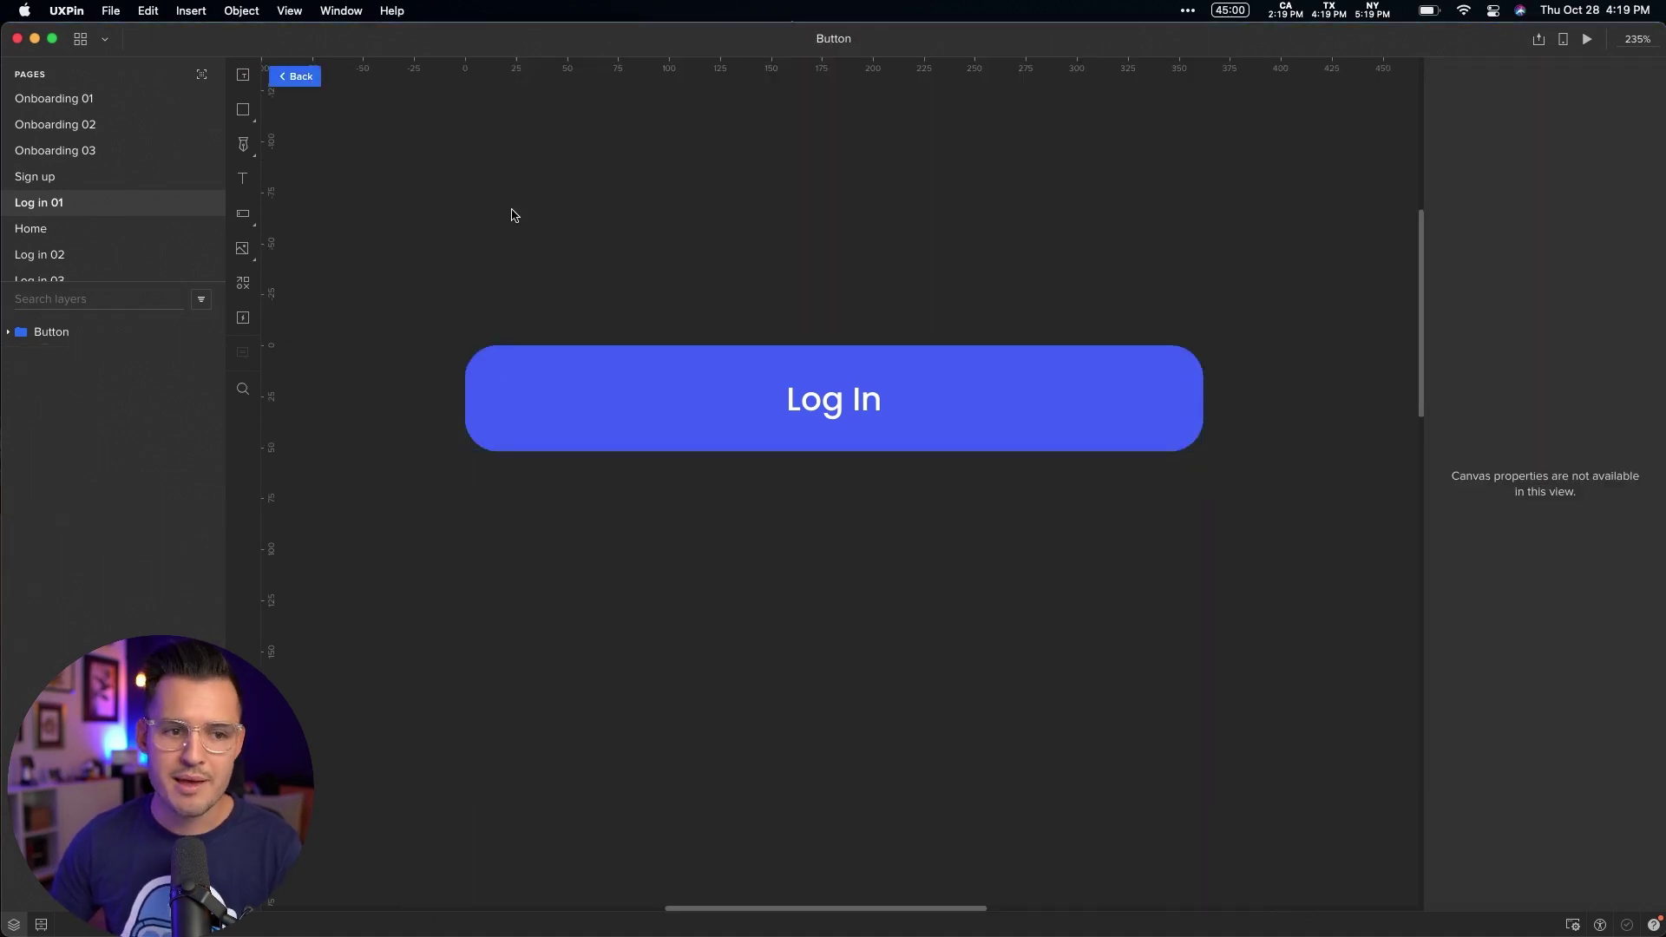
pyautogui.click(903, 446)
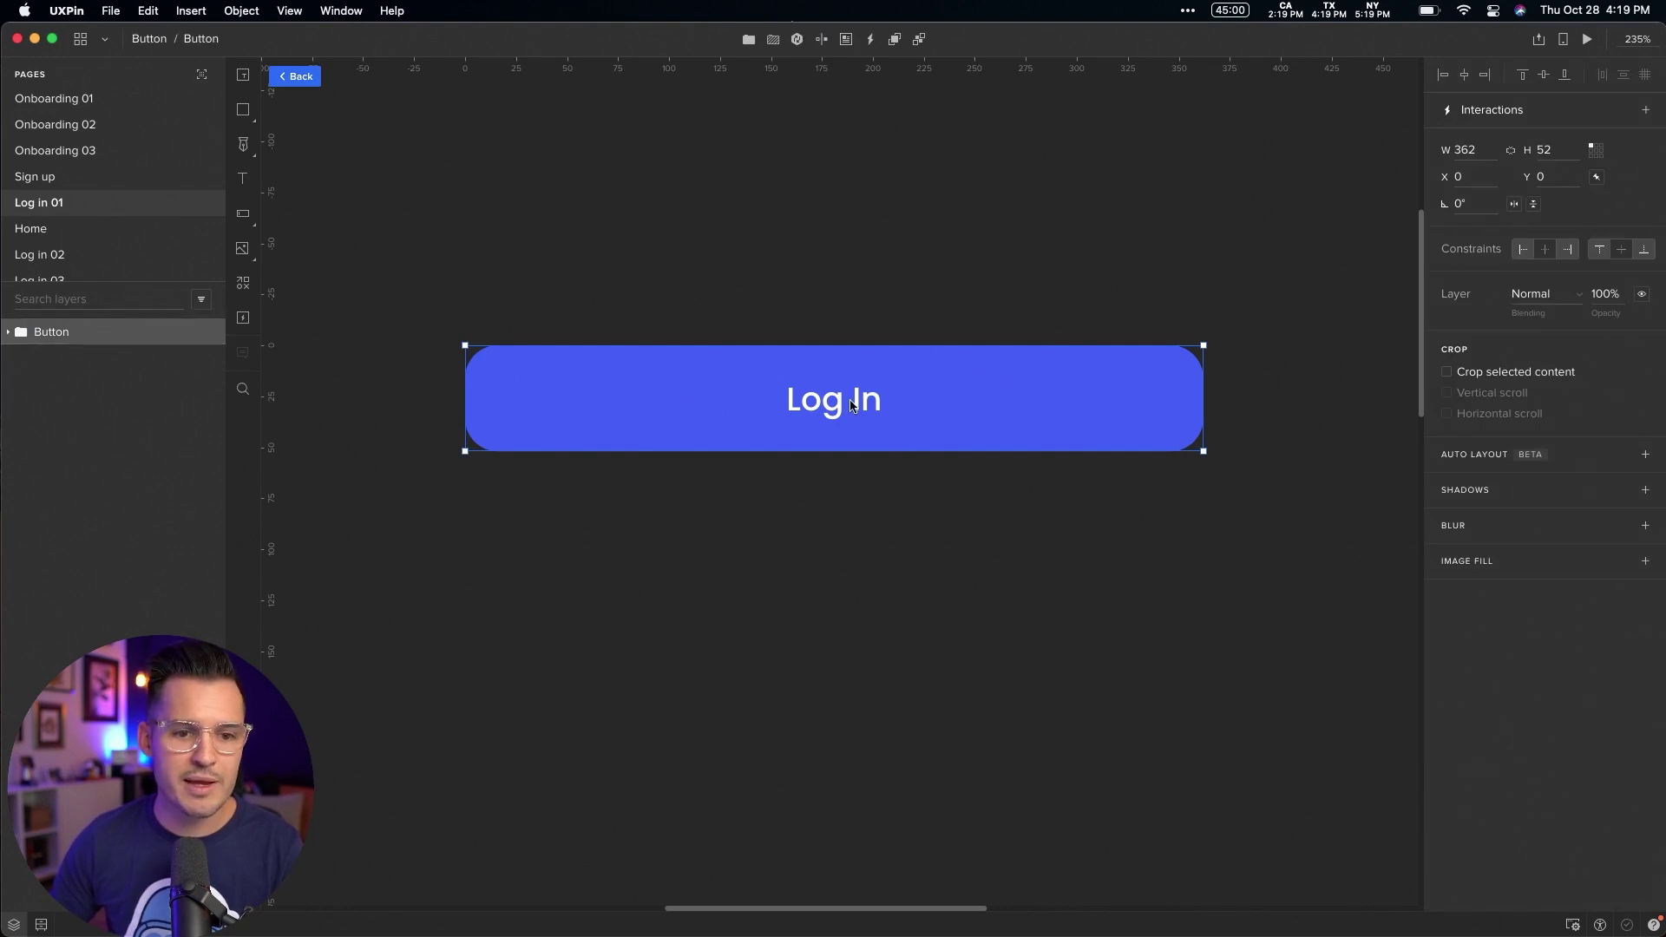
pyautogui.click(299, 77)
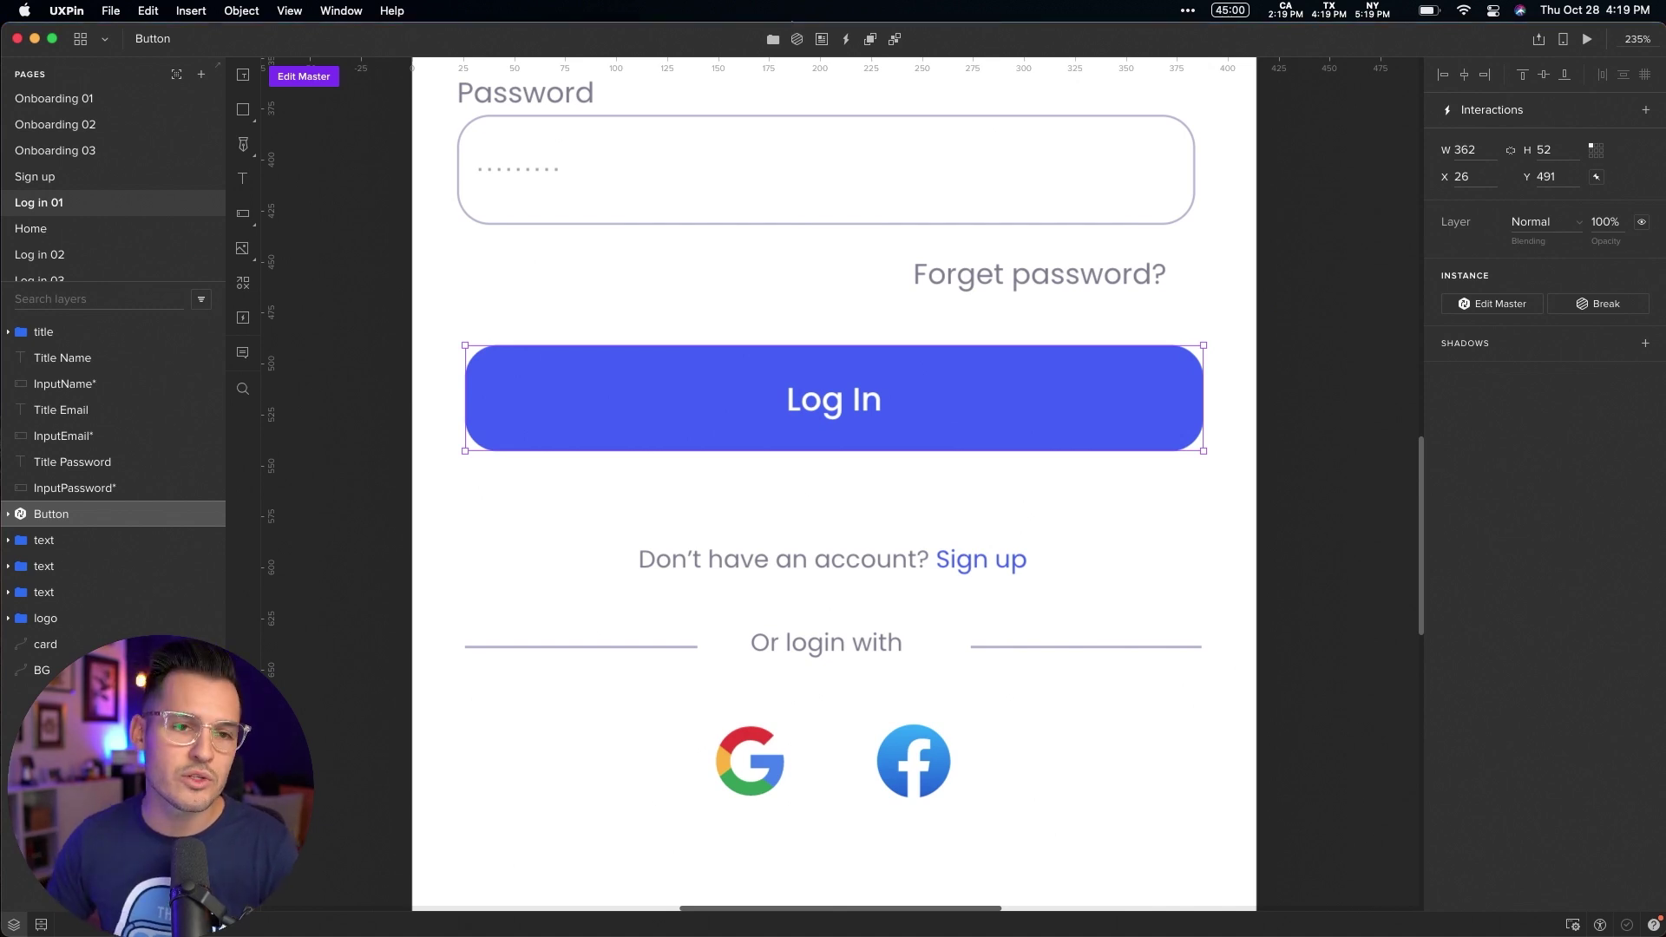
pyautogui.keyDown('alt'); pyautogui.moveTo(619, 416); pyautogui.dragTo(641, 755); pyautogui.keyUp('alt')
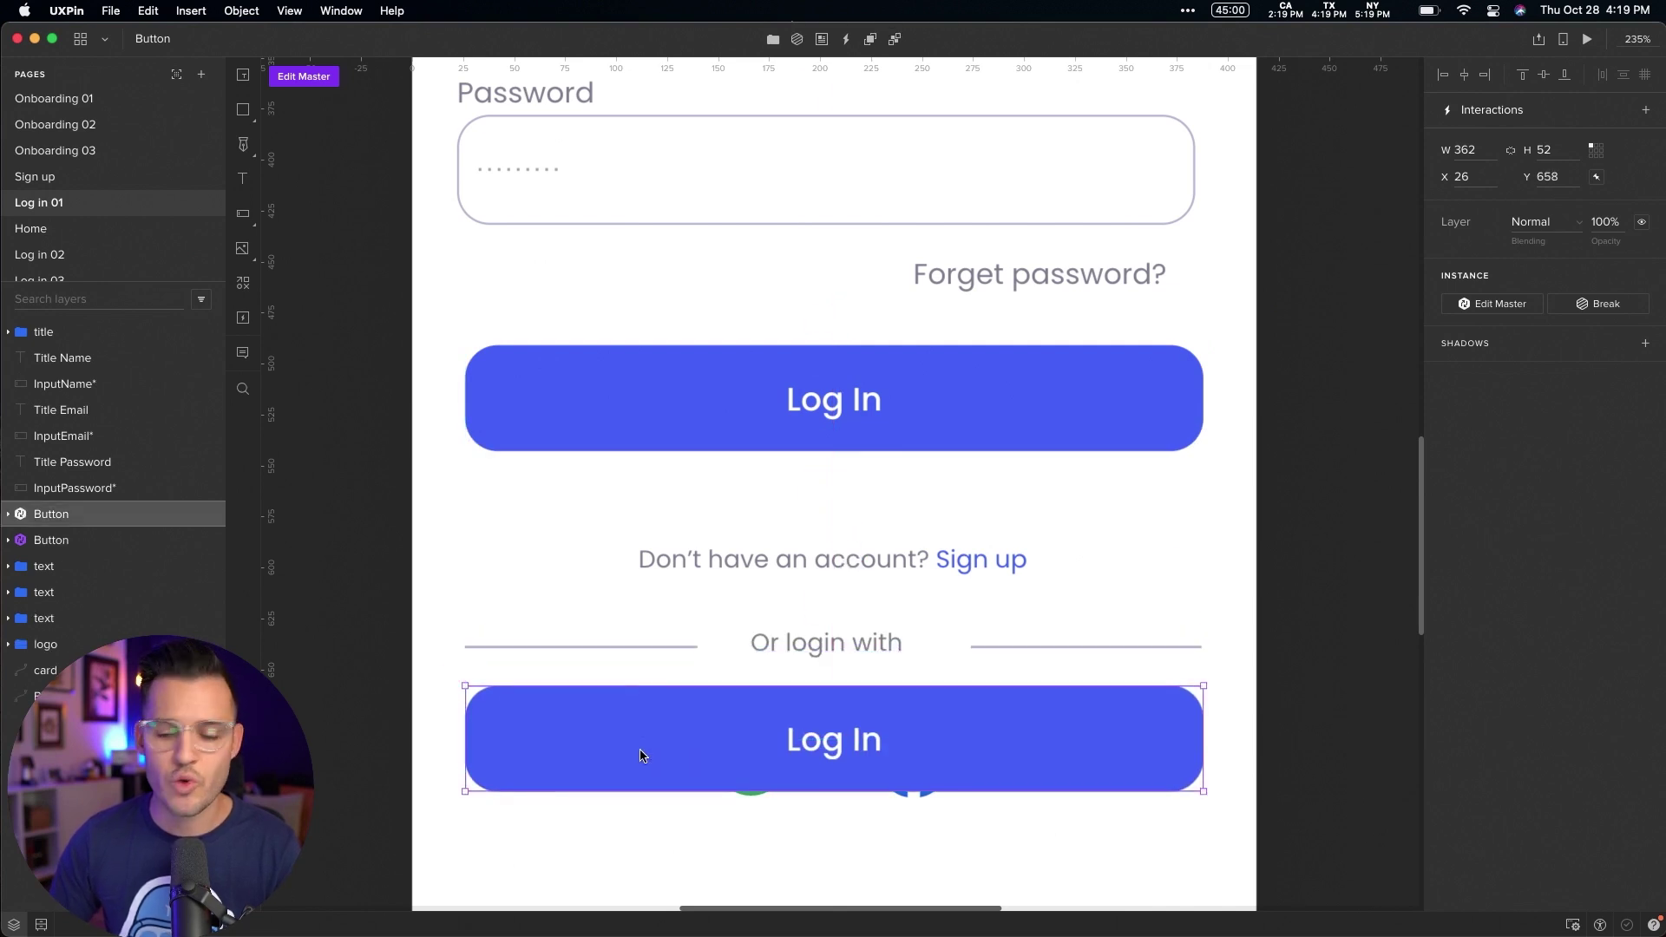
pyautogui.press('Delete')
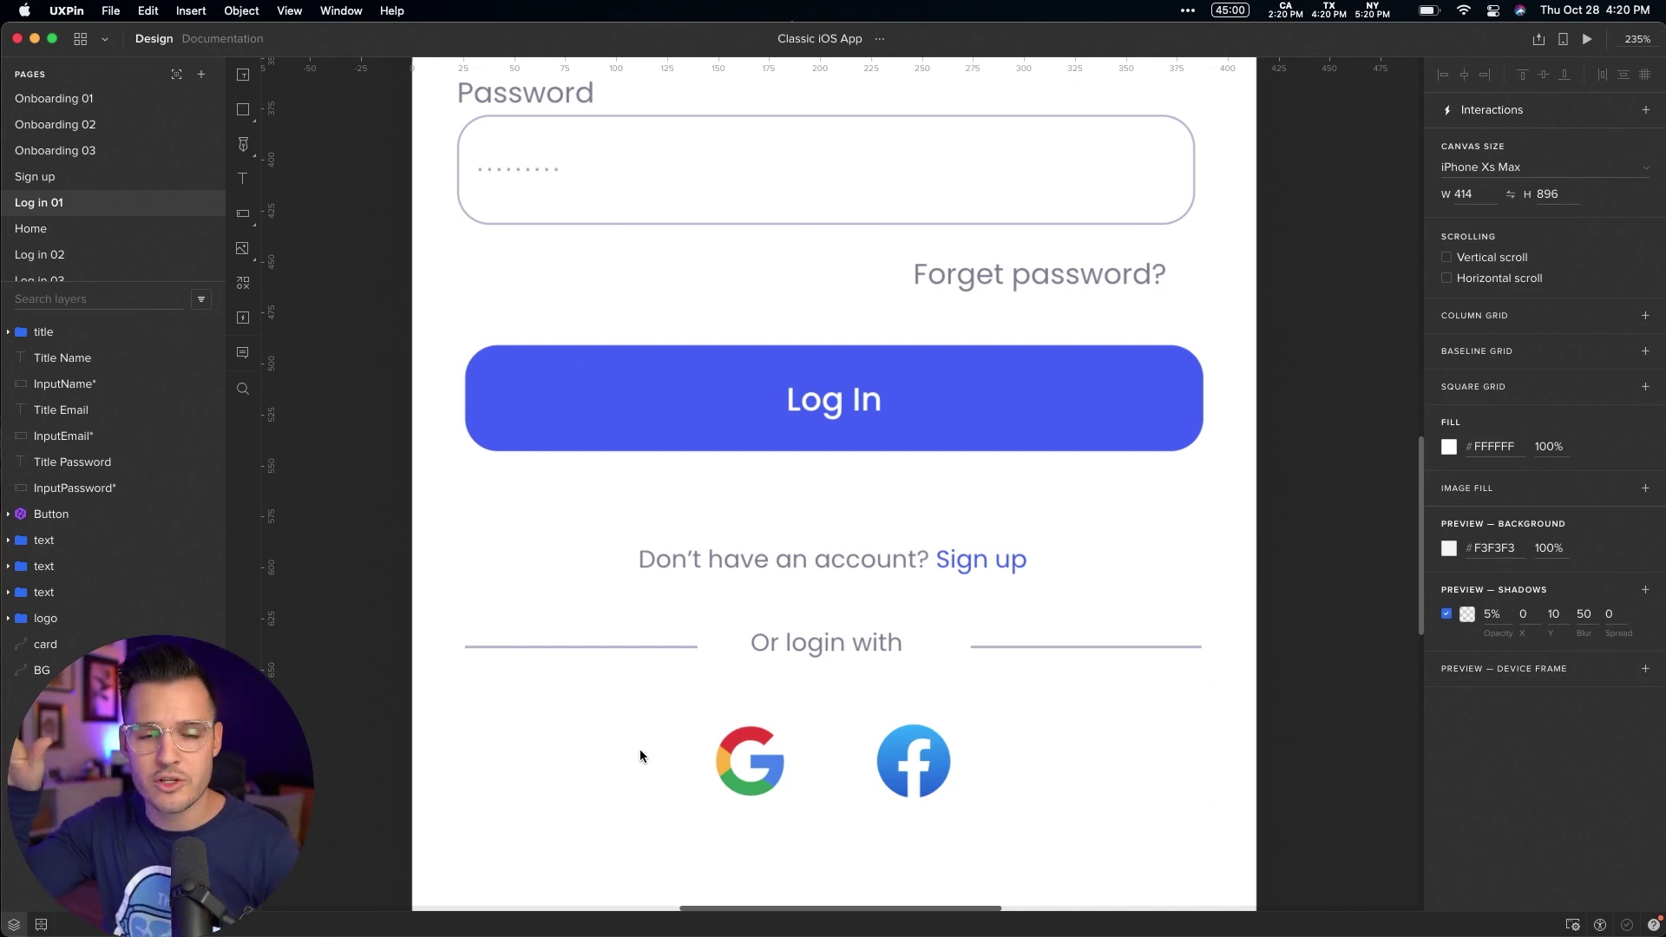
# Add the Log In button to the Classic library as a component named Button
pyautogui.click(41, 926)
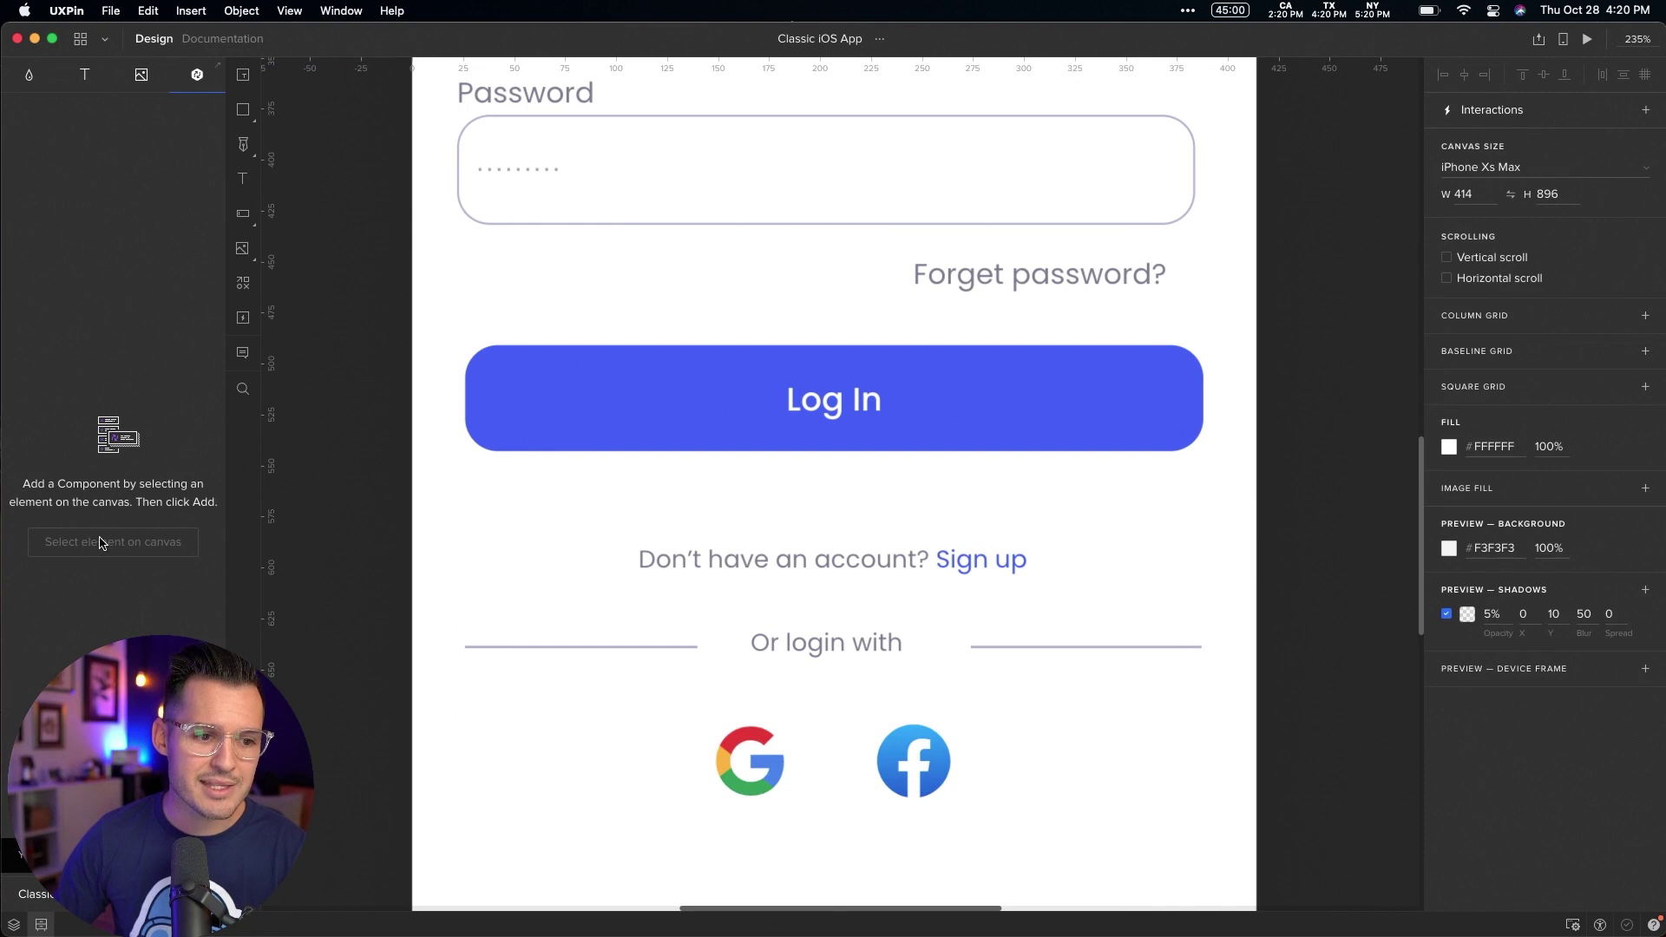
pyautogui.click(621, 414)
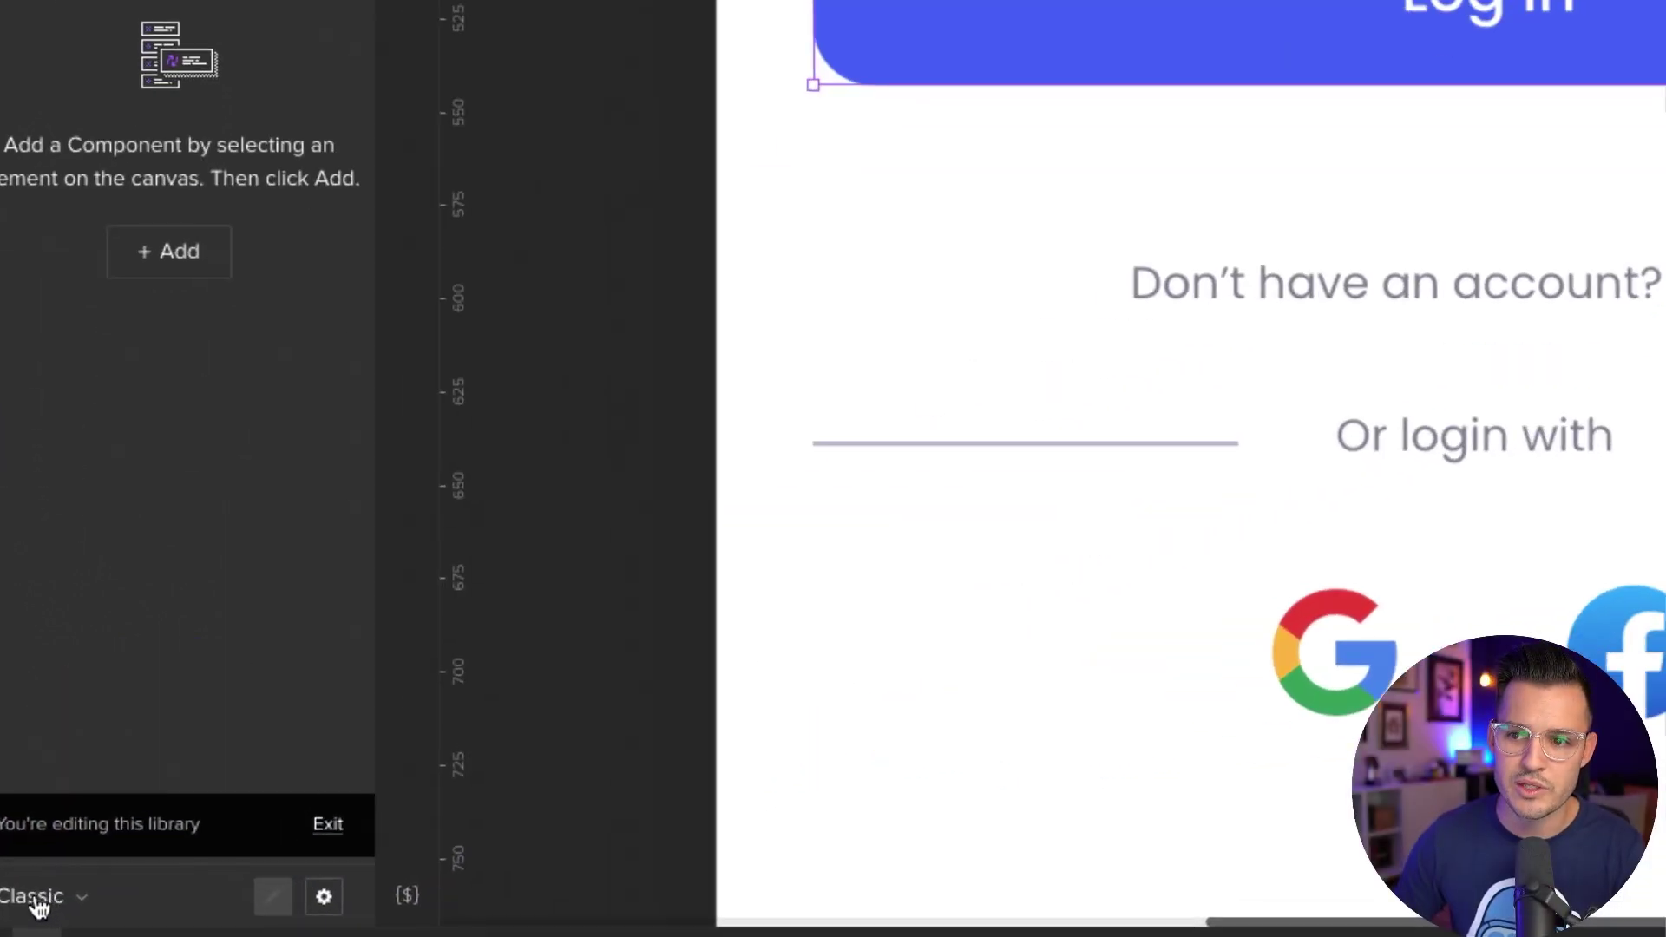
pyautogui.click(71, 903)
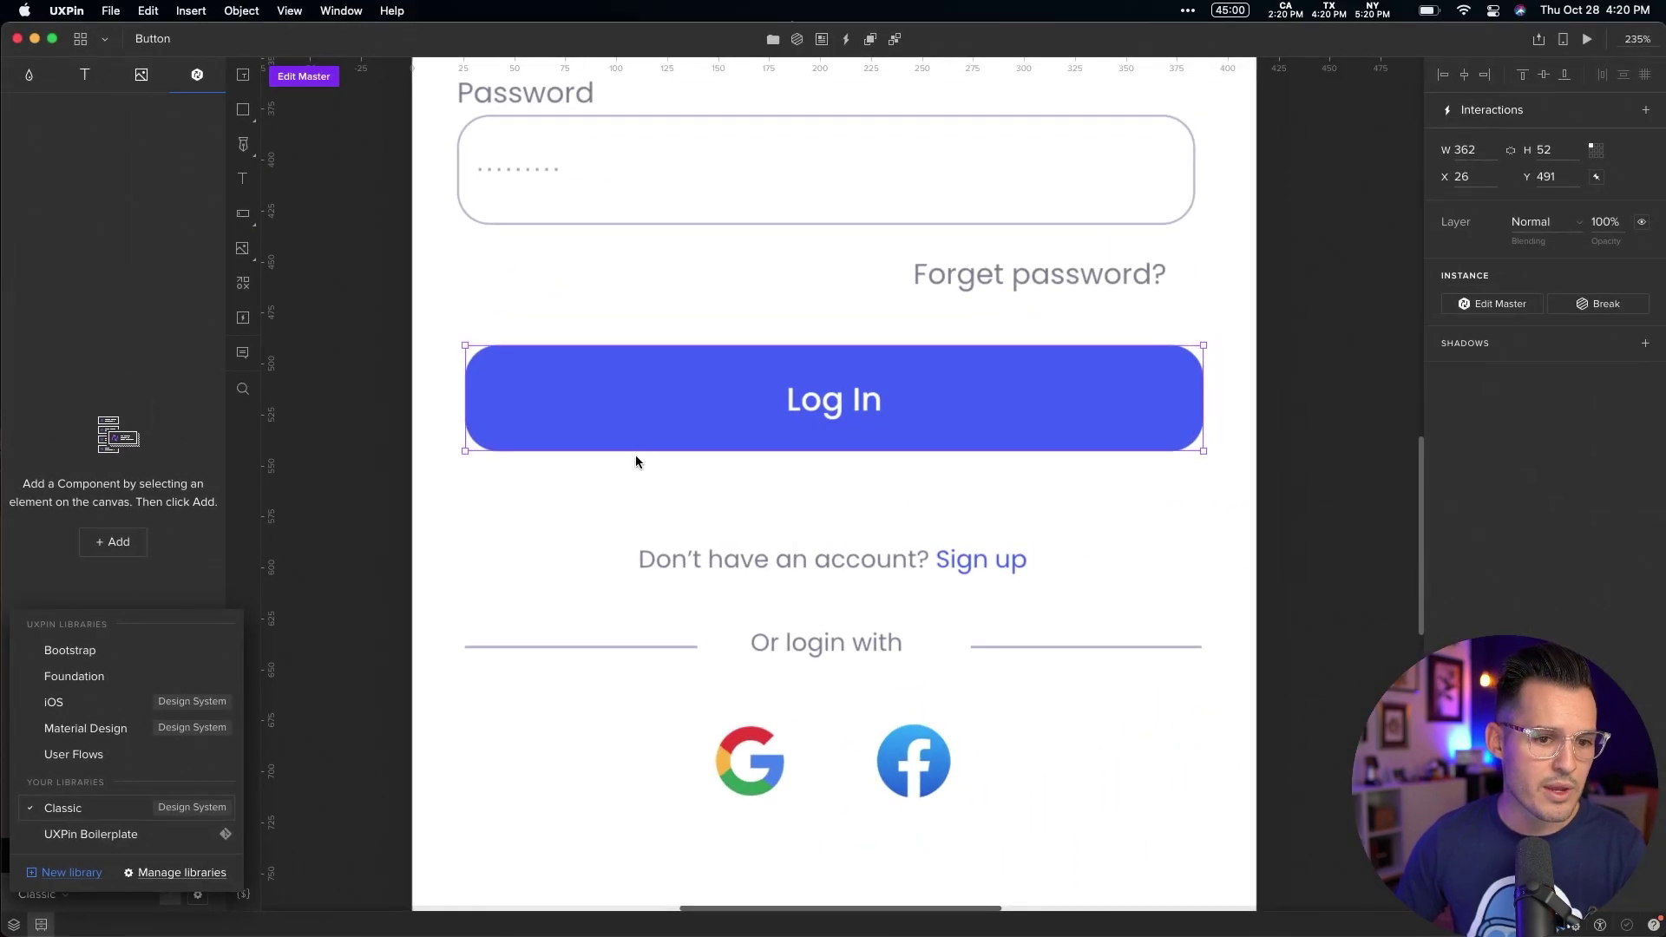
pyautogui.click(643, 453)
pyautogui.click(113, 542)
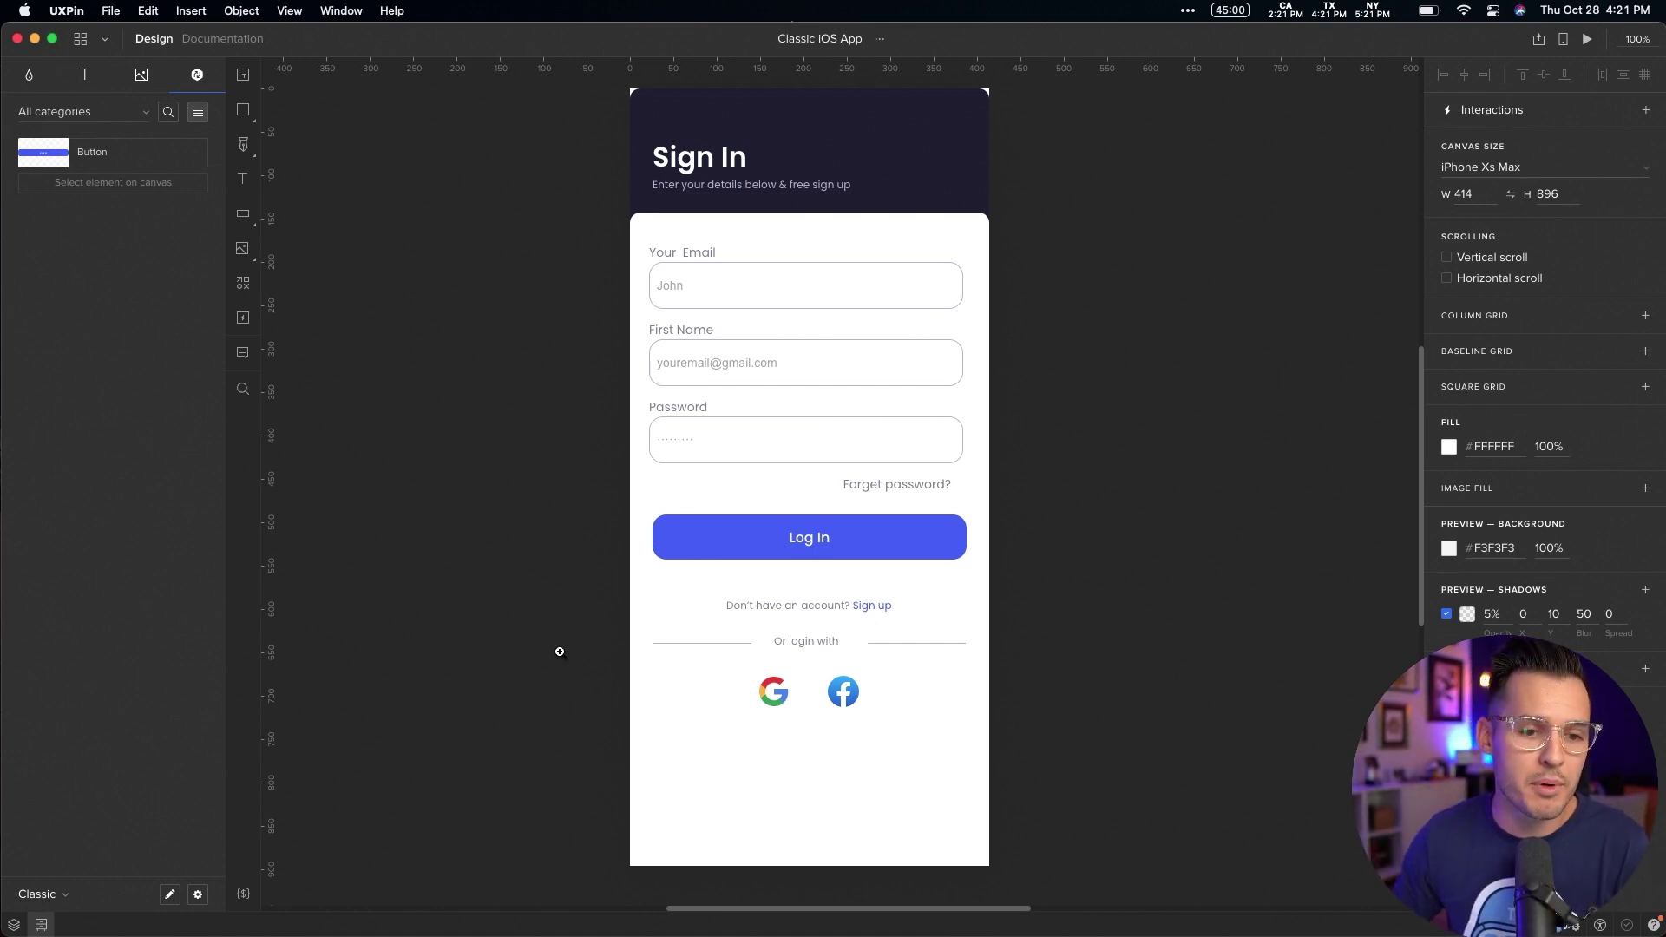
# Open the Log In button's master component and centre the button in view
pyautogui.moveTo(1115, 424); pyautogui.dragTo(1115, 423)
pyautogui.click(863, 565)
pyautogui.scroll(2, 929, 599)
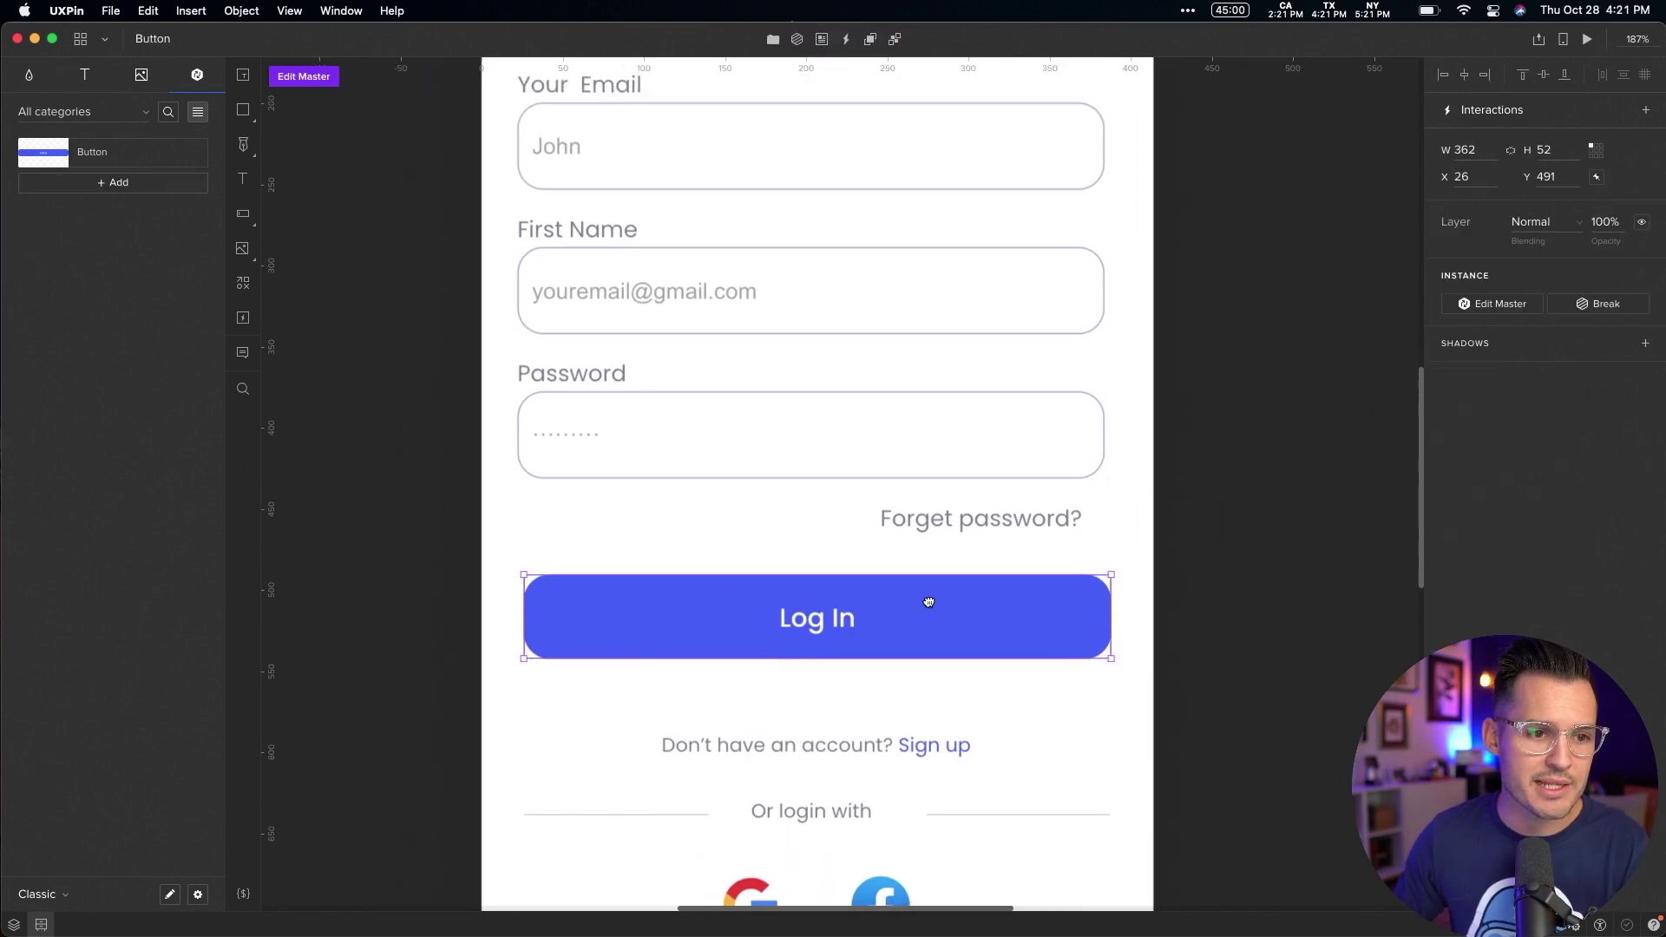
pyautogui.click(301, 90)
pyautogui.click(946, 607)
pyautogui.scroll(-4, 960, 365)
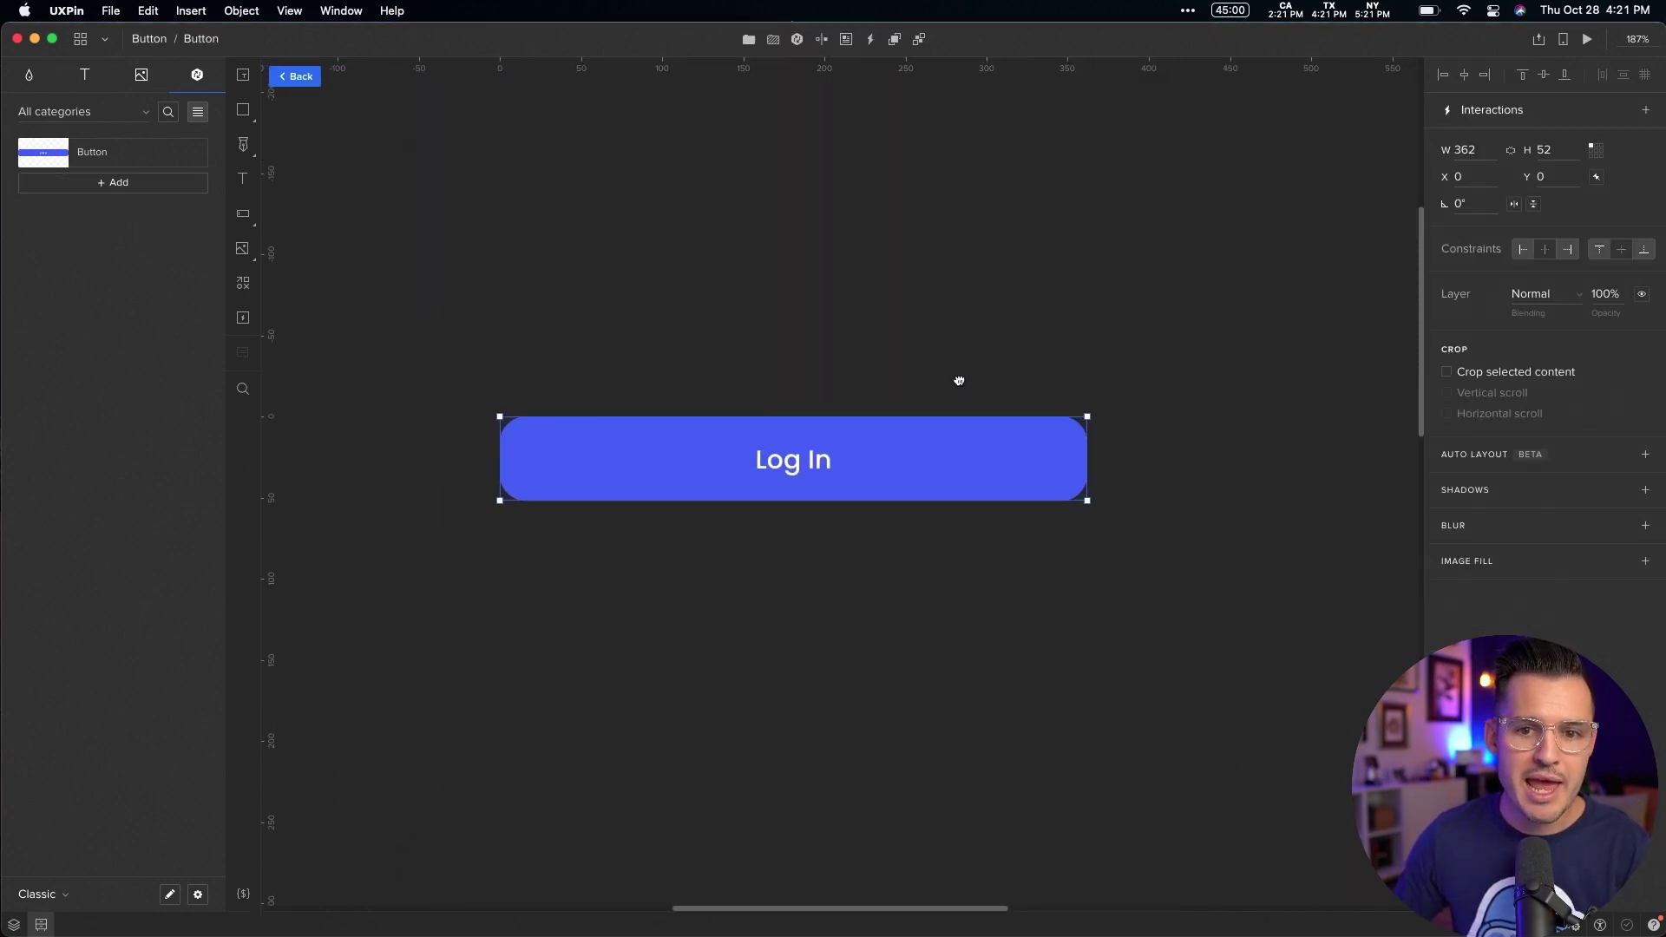
pyautogui.moveTo(960, 365); pyautogui.dragTo(965, 333)
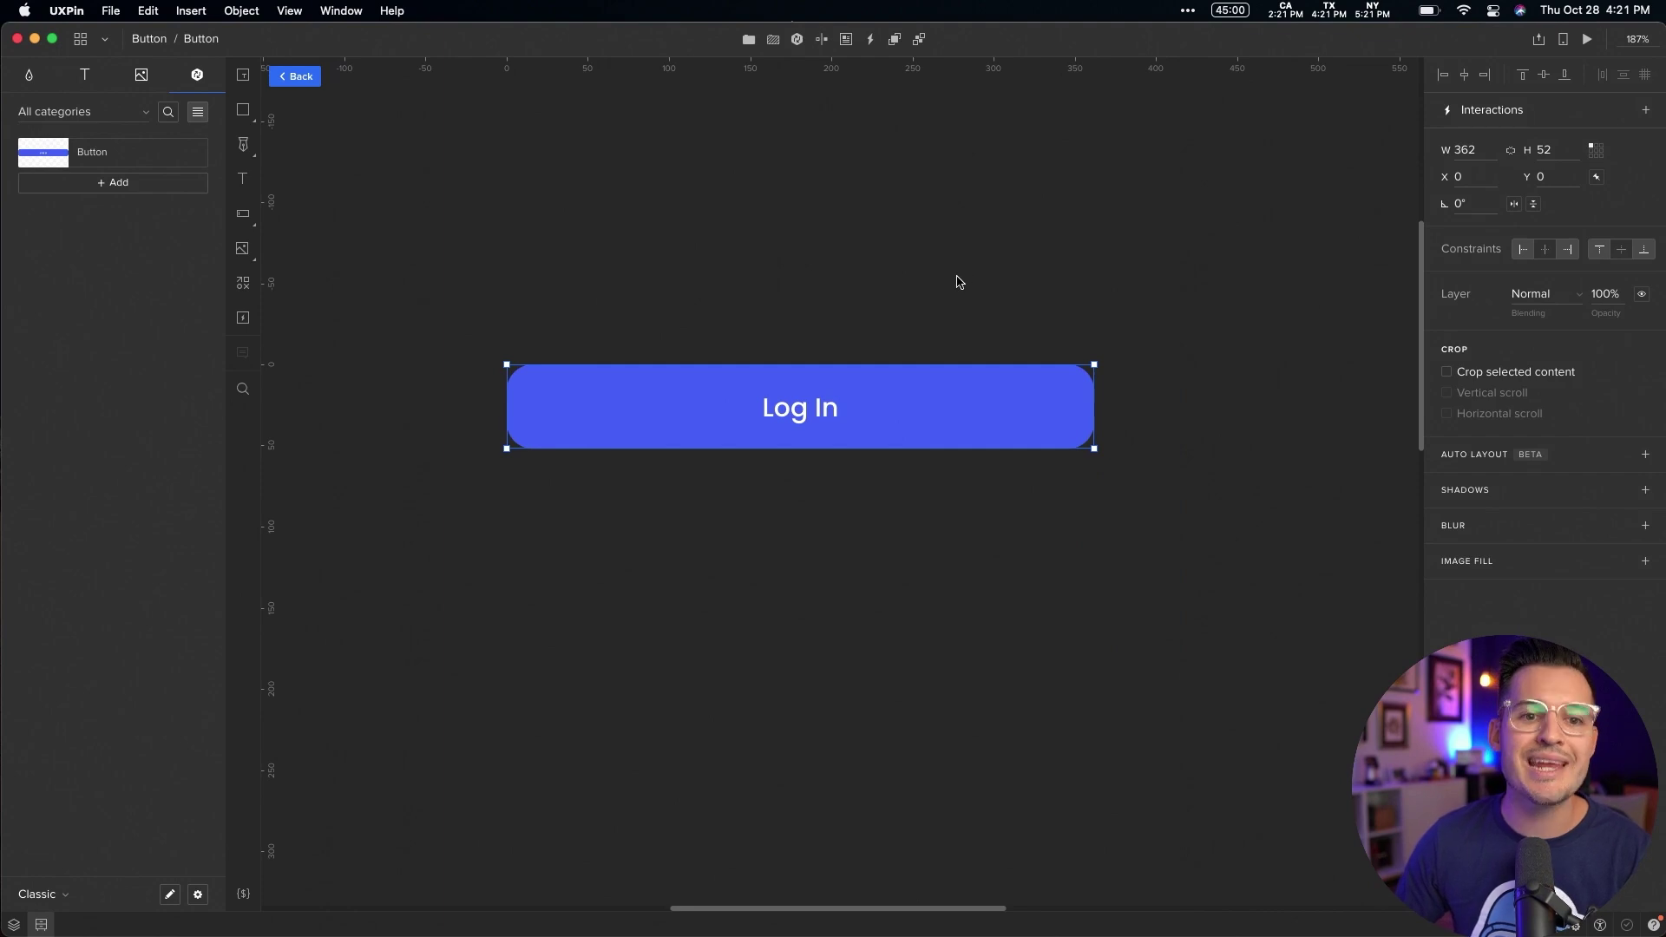
pyautogui.moveTo(926, 301); pyautogui.dragTo(952, 282)
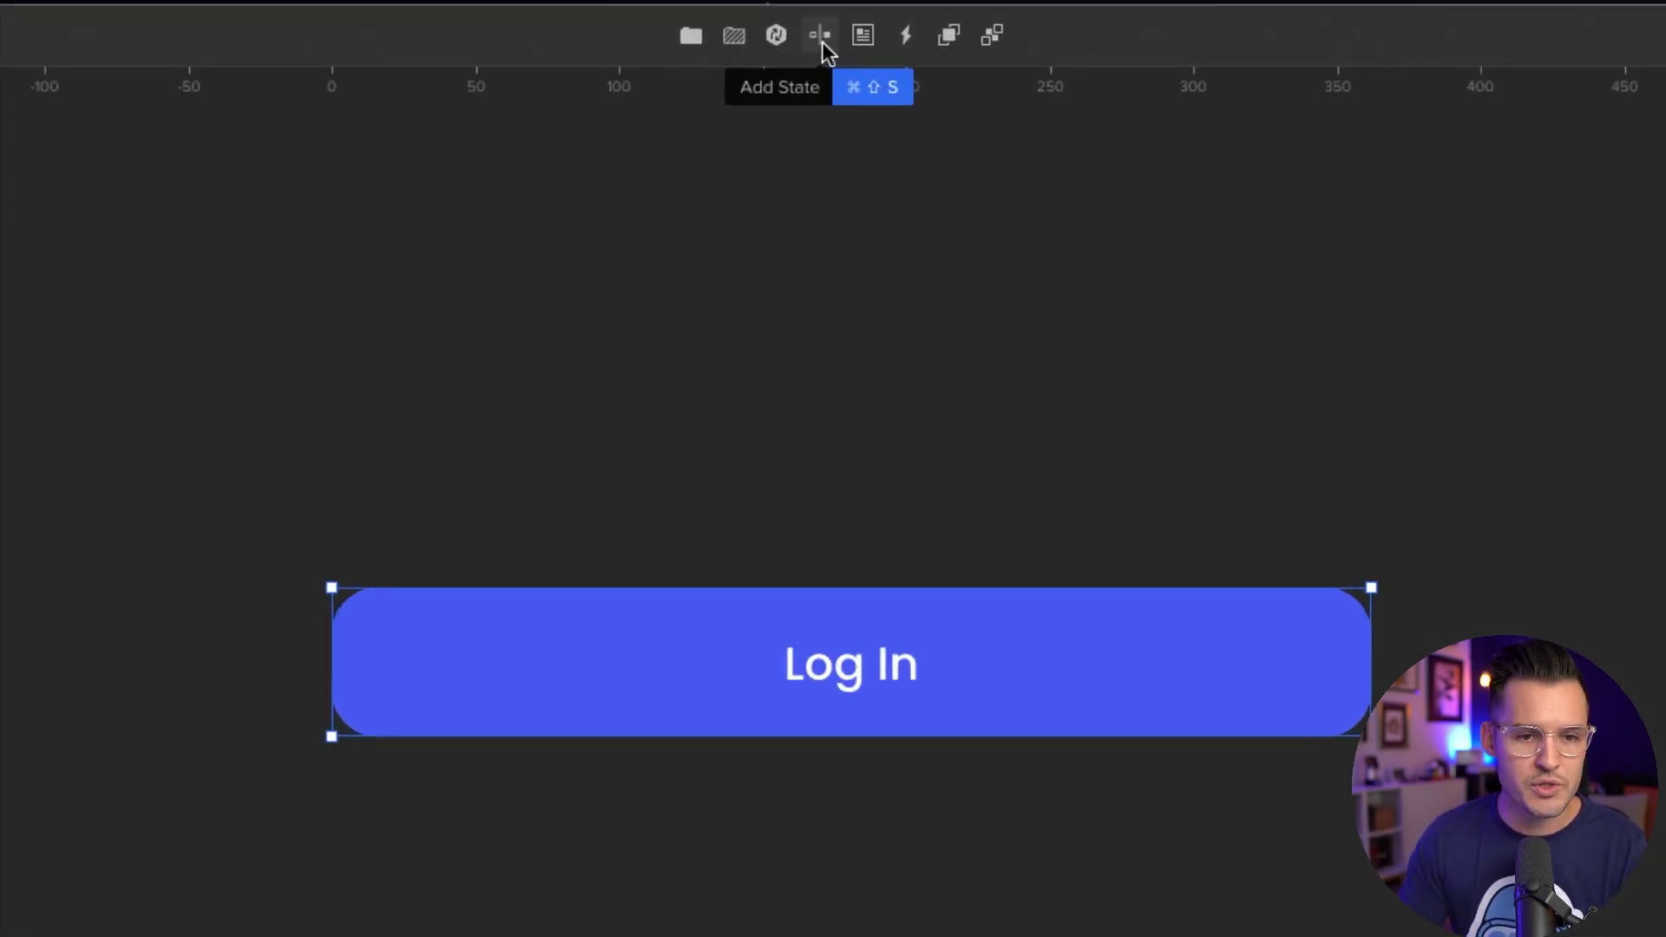
# Add a second button state named Pressed and compare it with Base
pyautogui.click(820, 42)
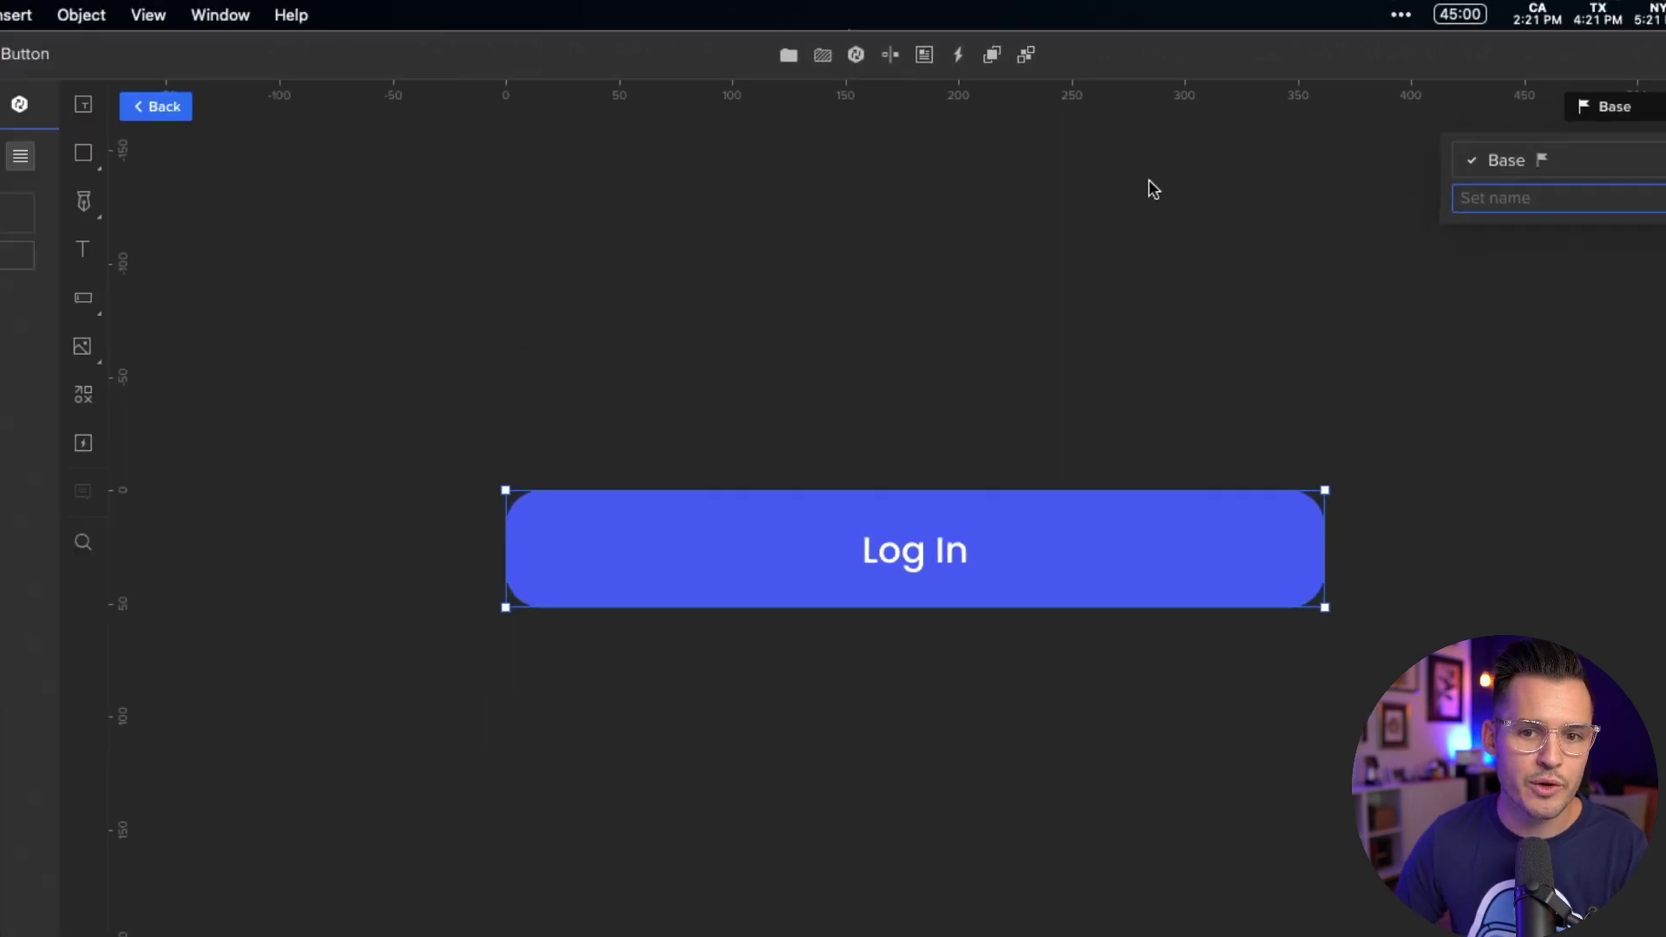
pyautogui.hscroll(-5, 1015, 200)
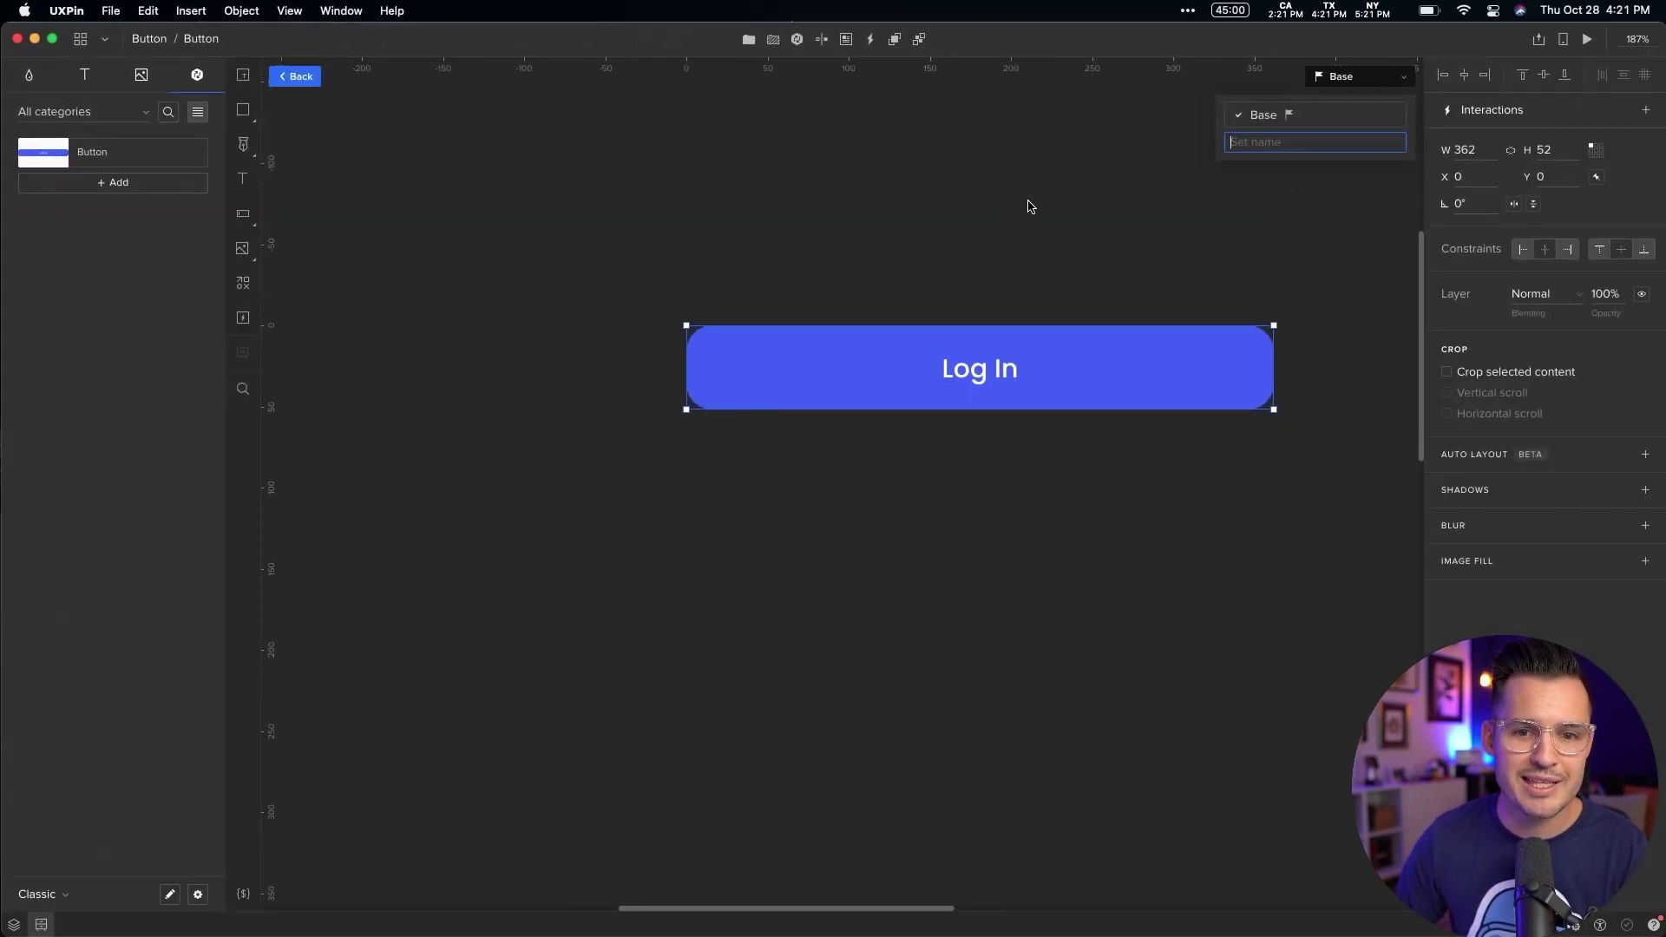
pyautogui.scroll(-3, 1030, 207)
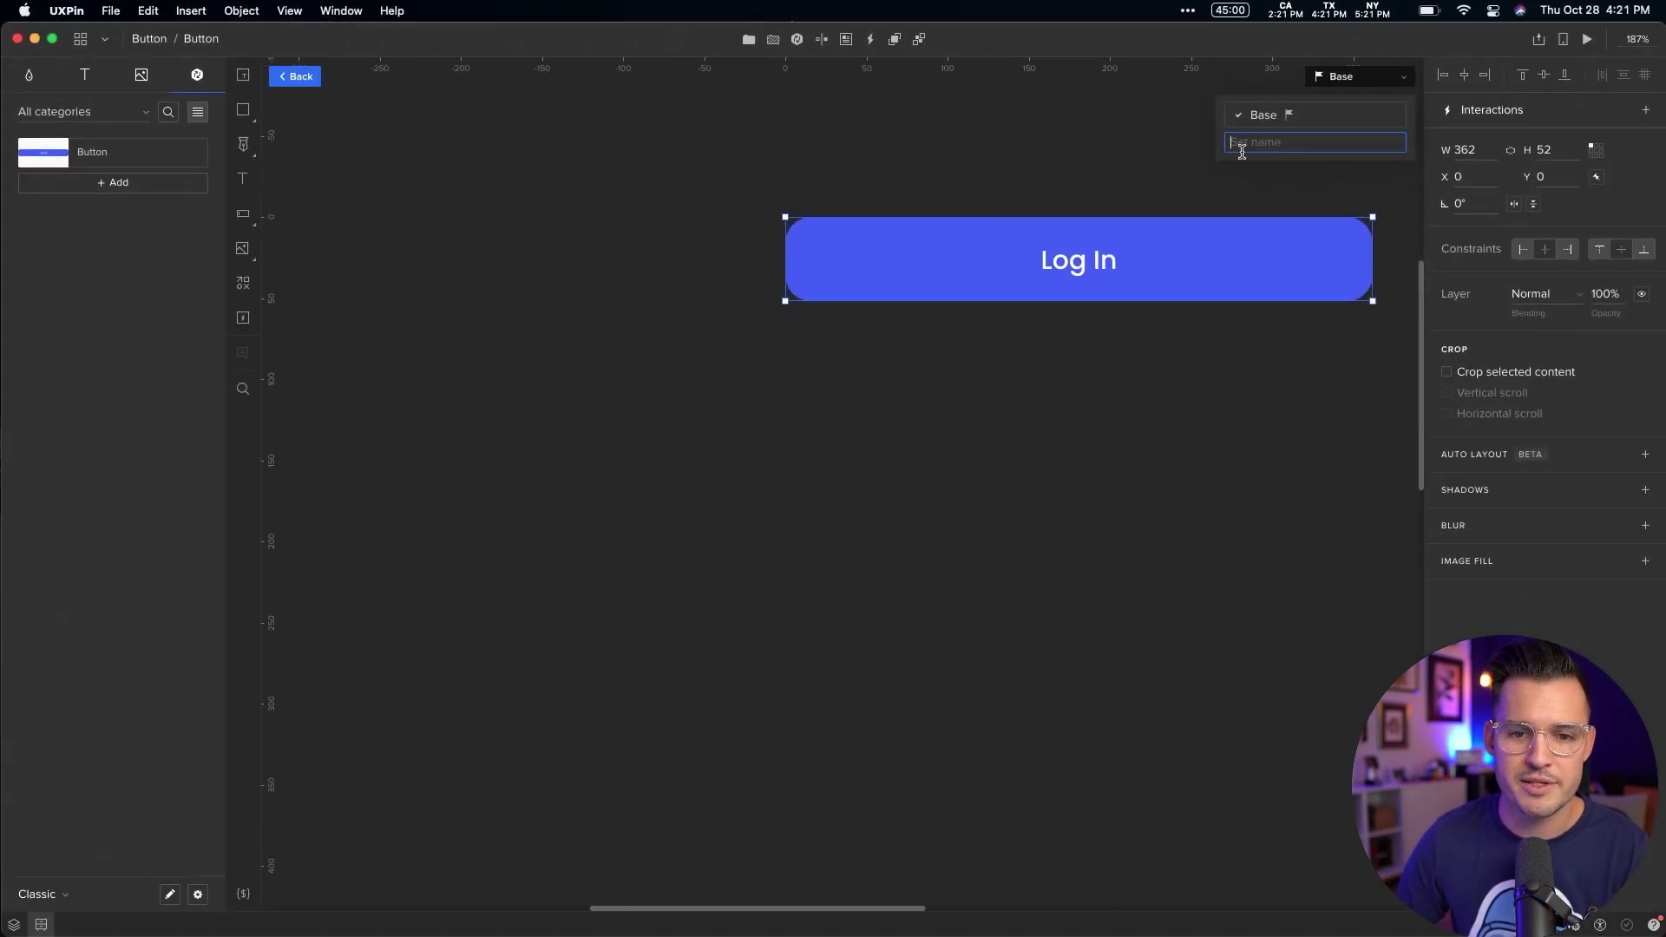
pyautogui.hotkey('ctrl', 'Up')
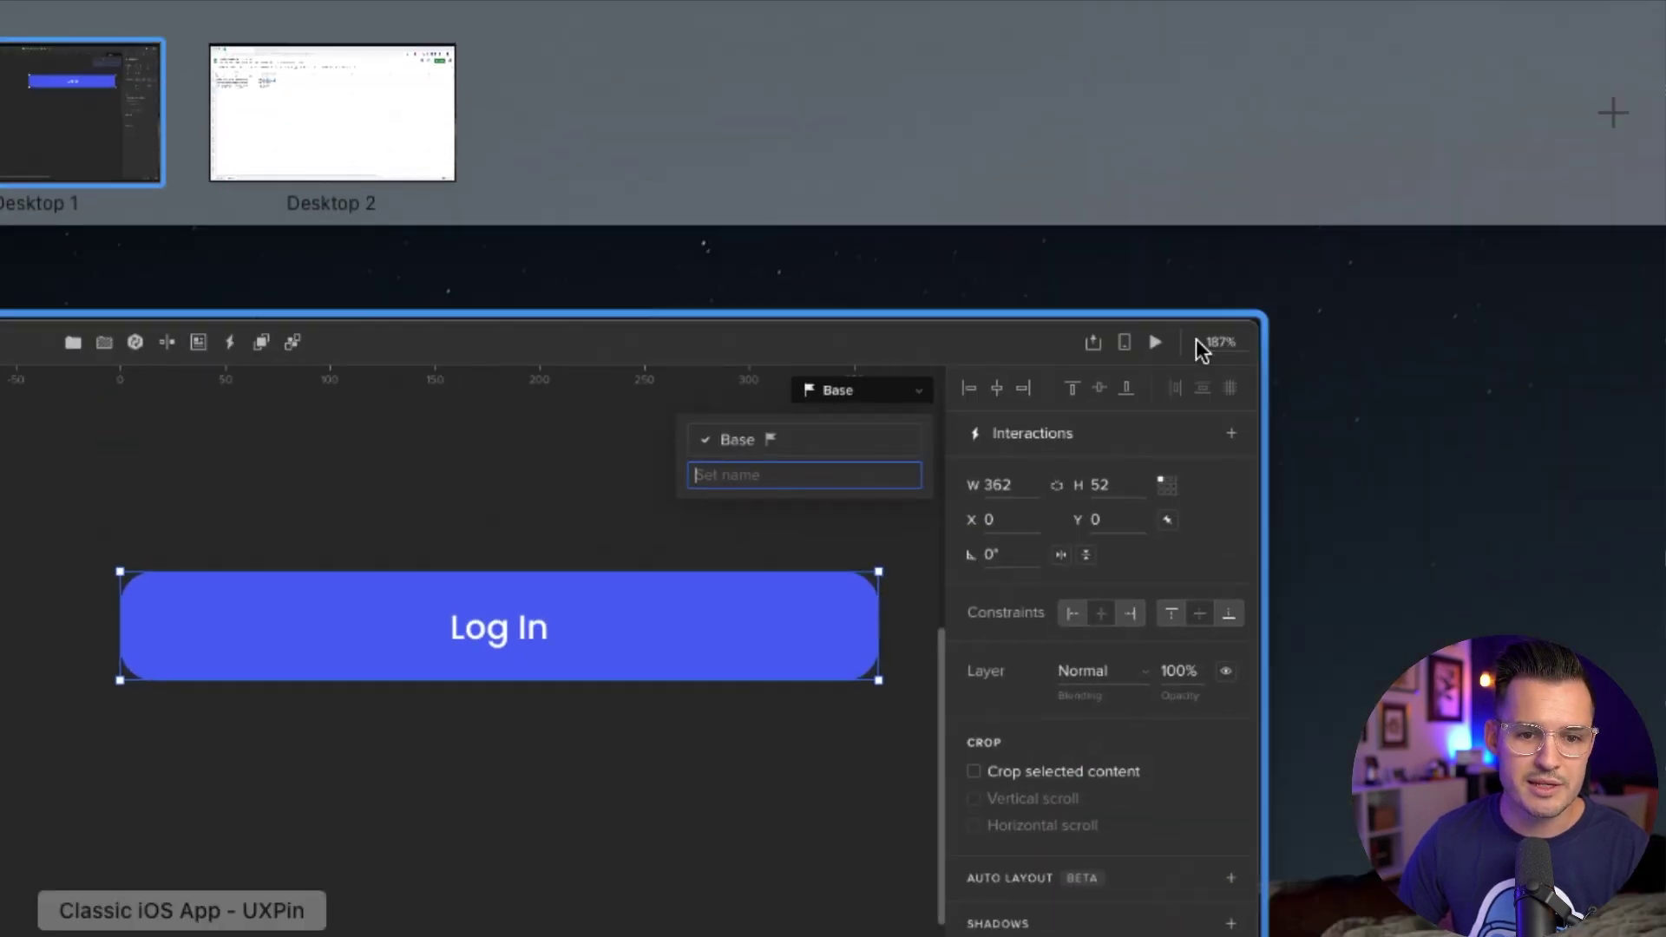
pyautogui.click(1196, 338)
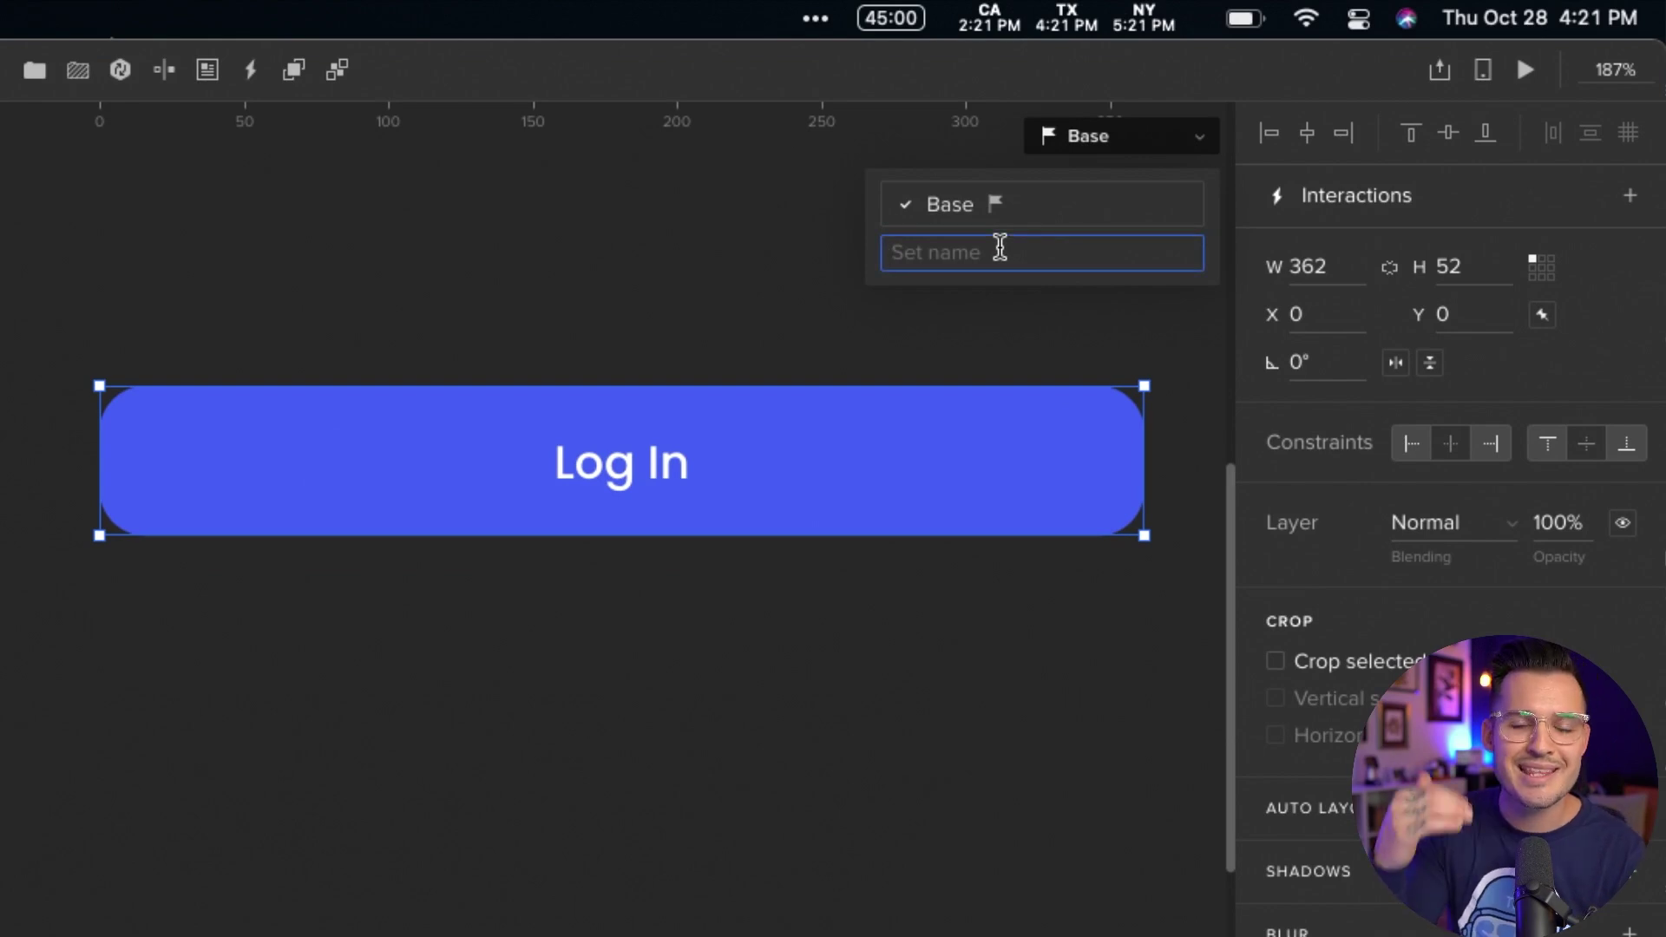
pyautogui.write('Pressed')
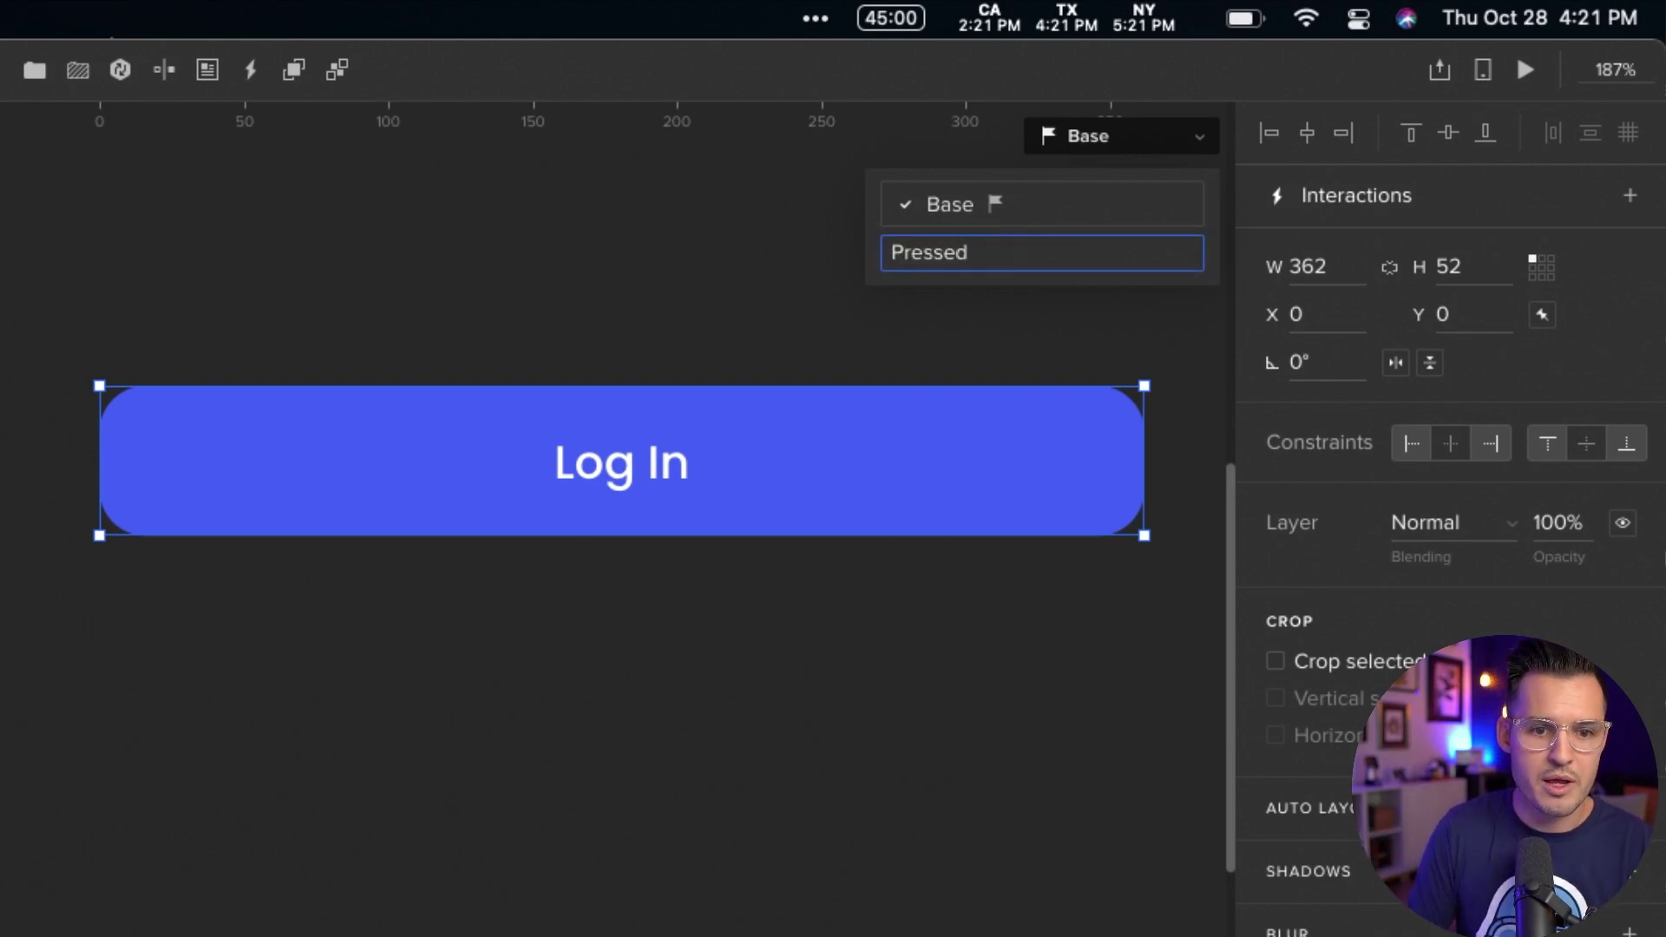
pyautogui.press('Return')
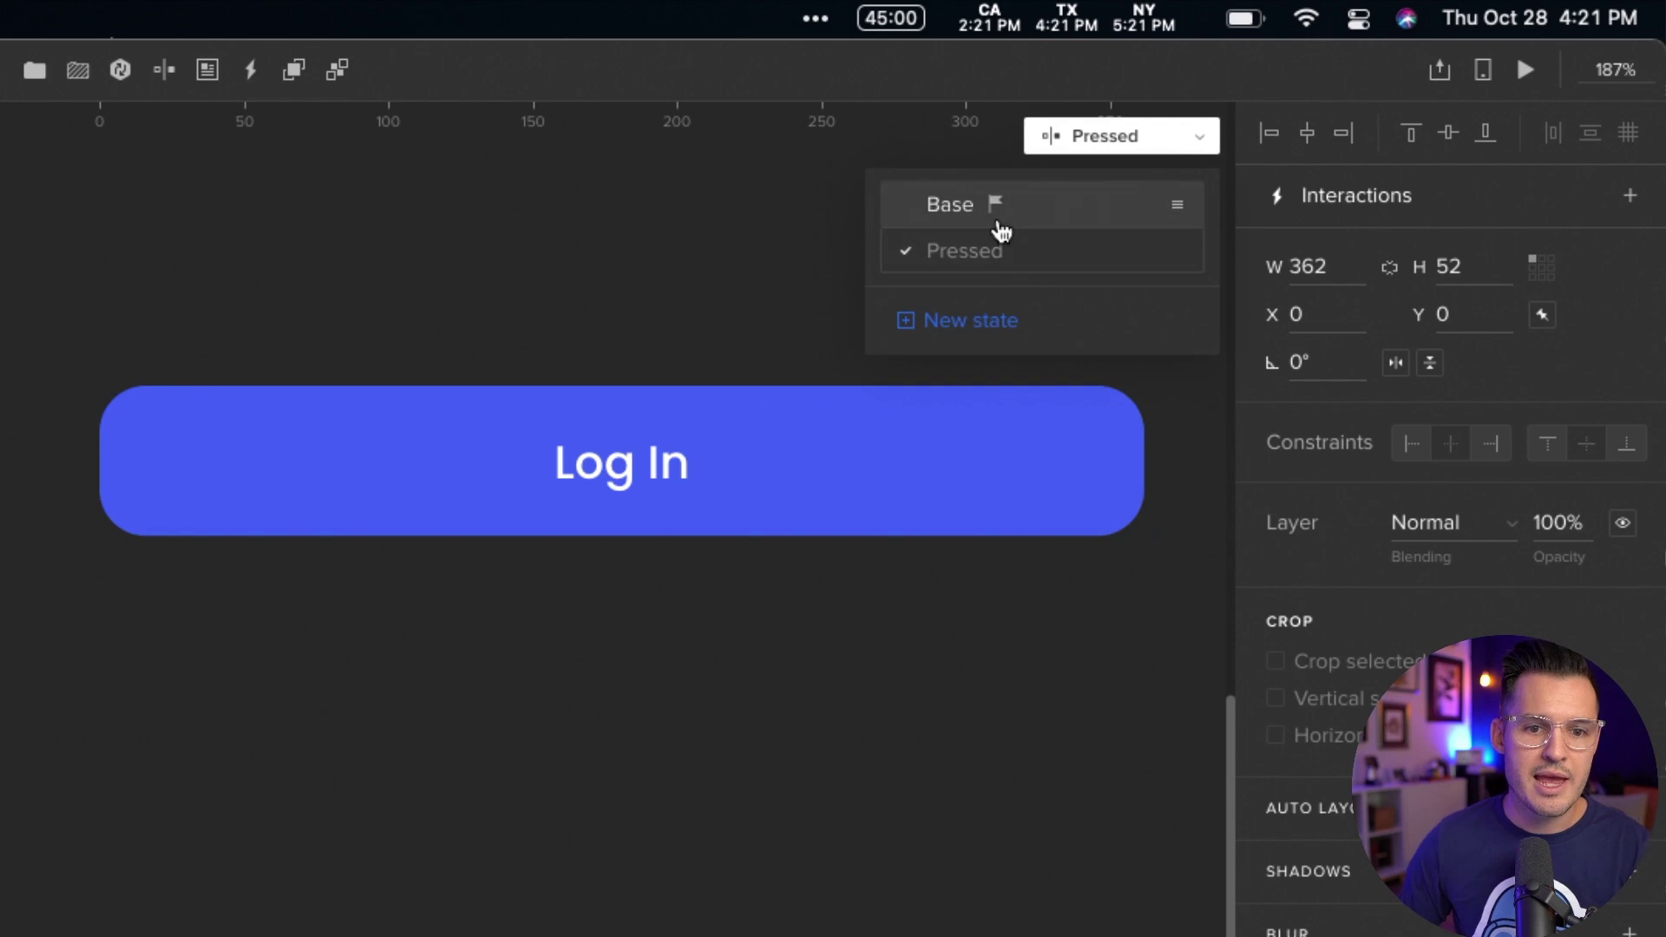
pyautogui.click(996, 217)
pyautogui.click(1002, 245)
pyautogui.click(1004, 247)
pyautogui.click(1009, 253)
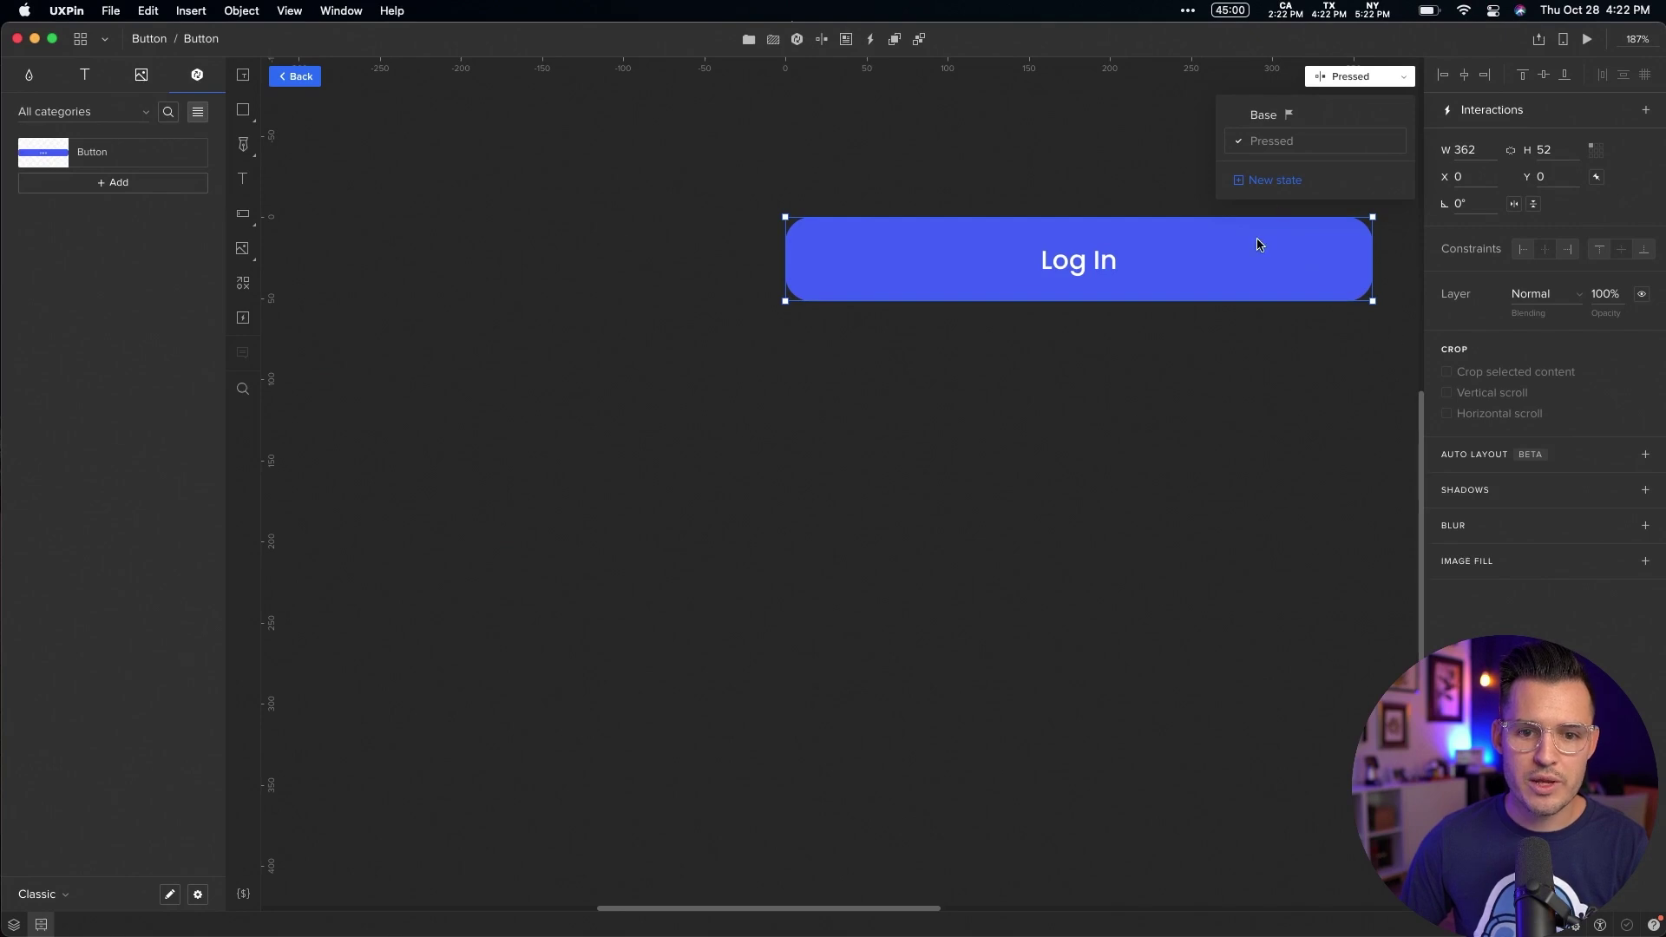
# Darken the Pressed state's button fill to 243AAB
pyautogui.doubleClick(1257, 244)
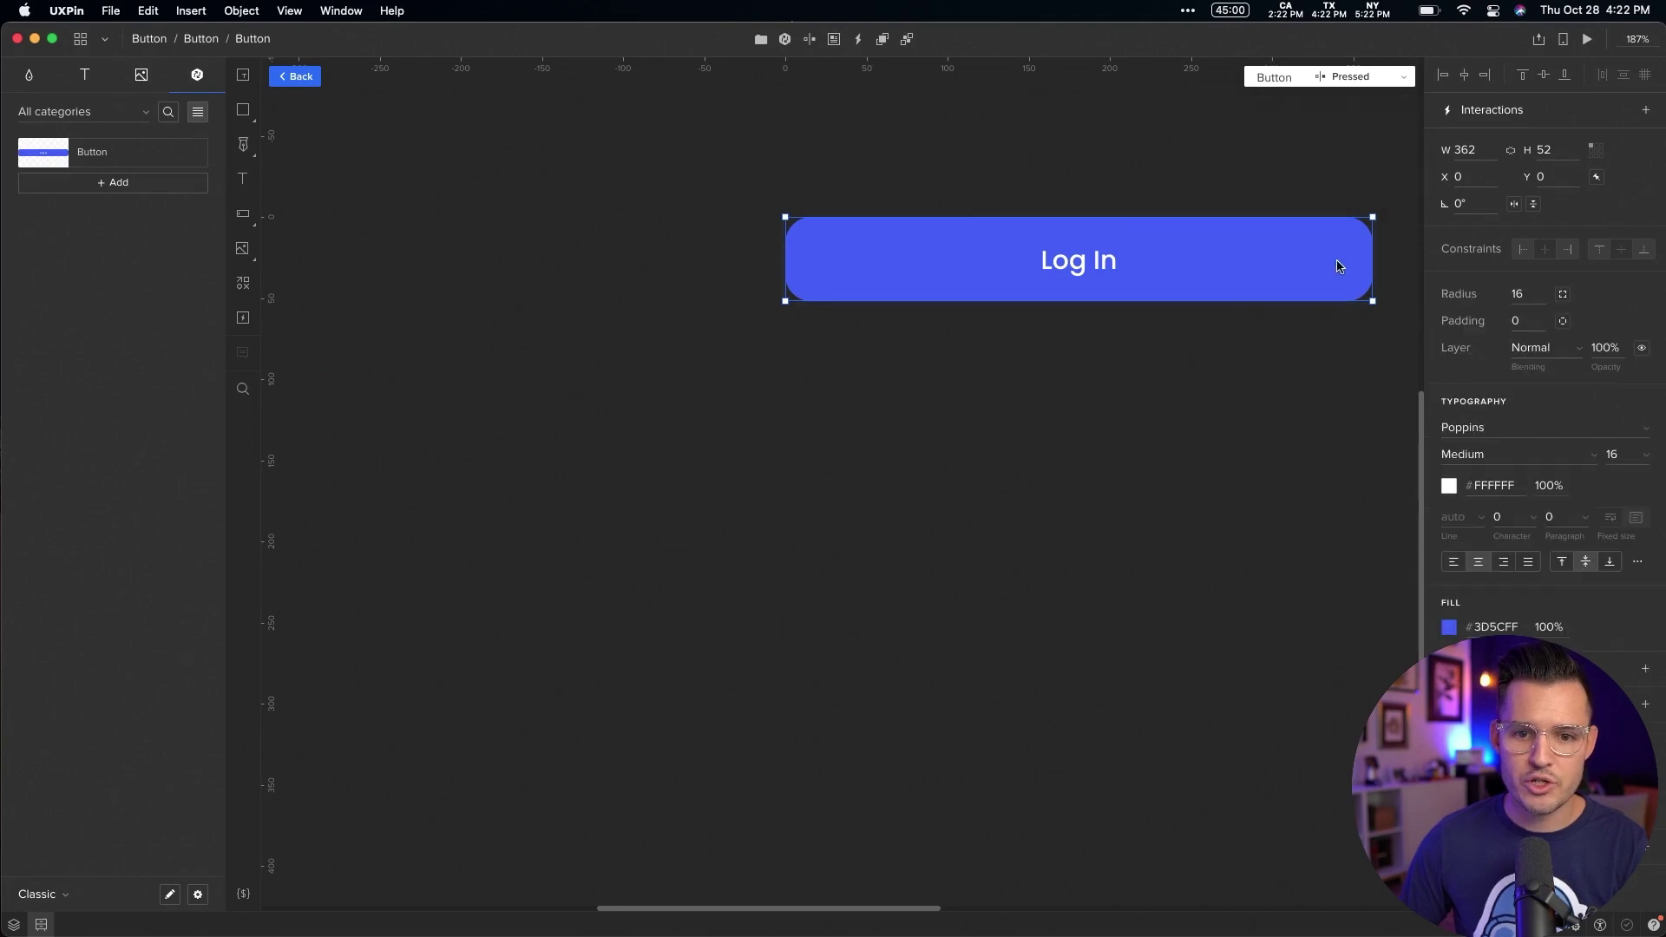
pyautogui.click(1448, 627)
pyautogui.moveTo(1351, 486); pyautogui.dragTo(1354, 512)
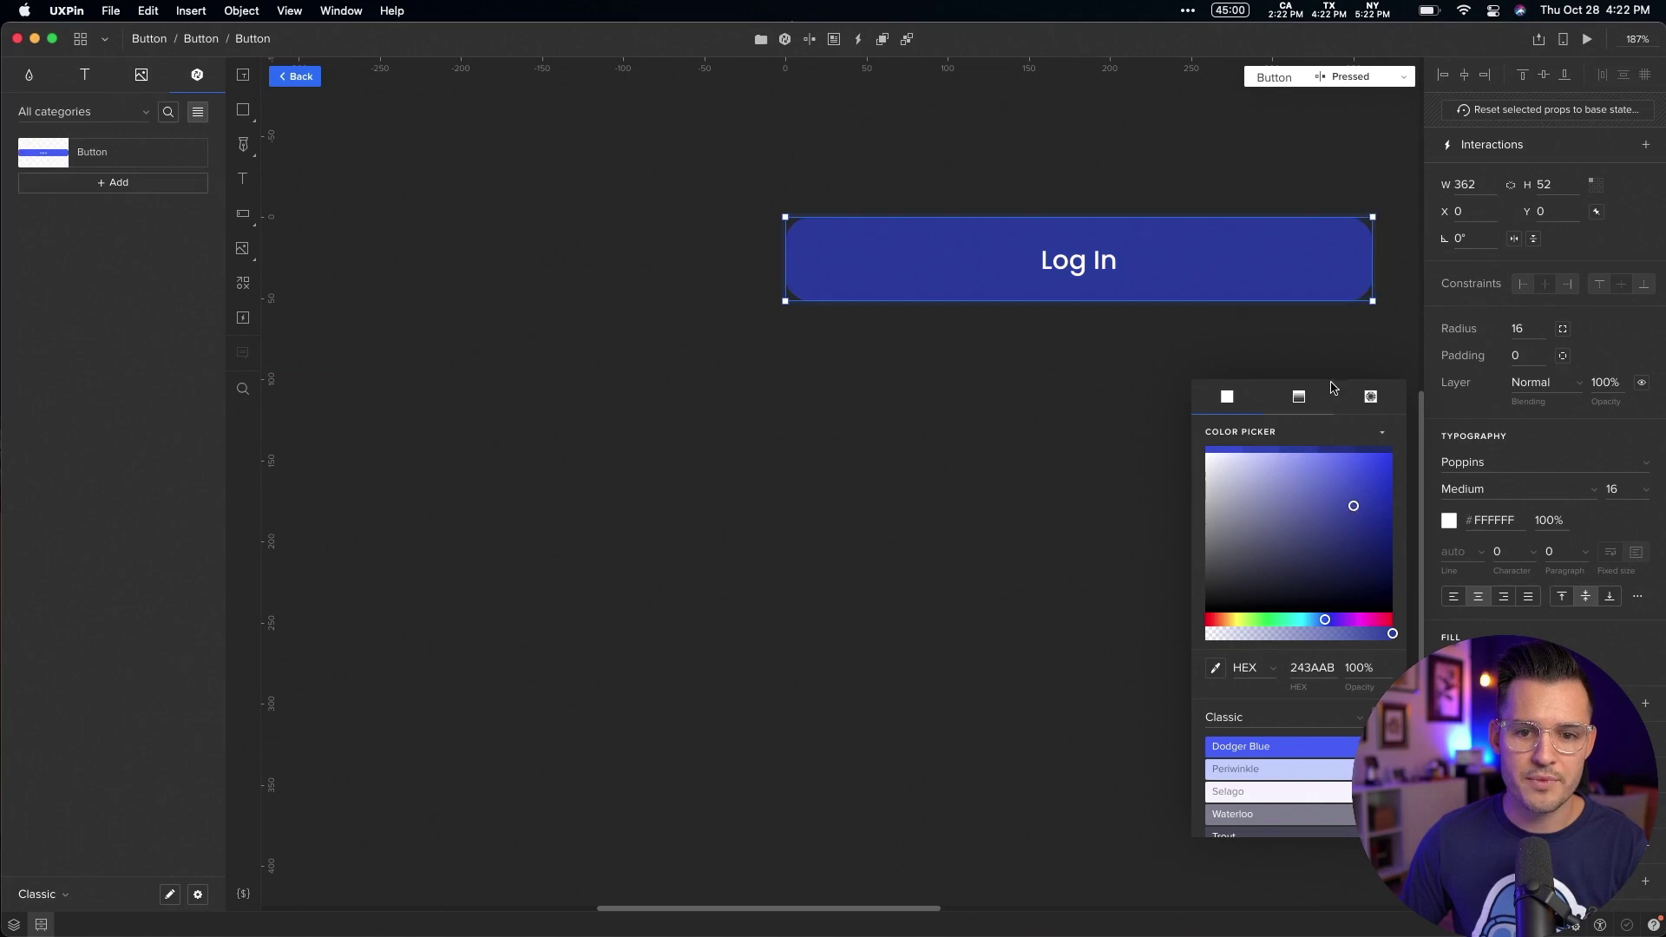
pyautogui.click(1286, 271)
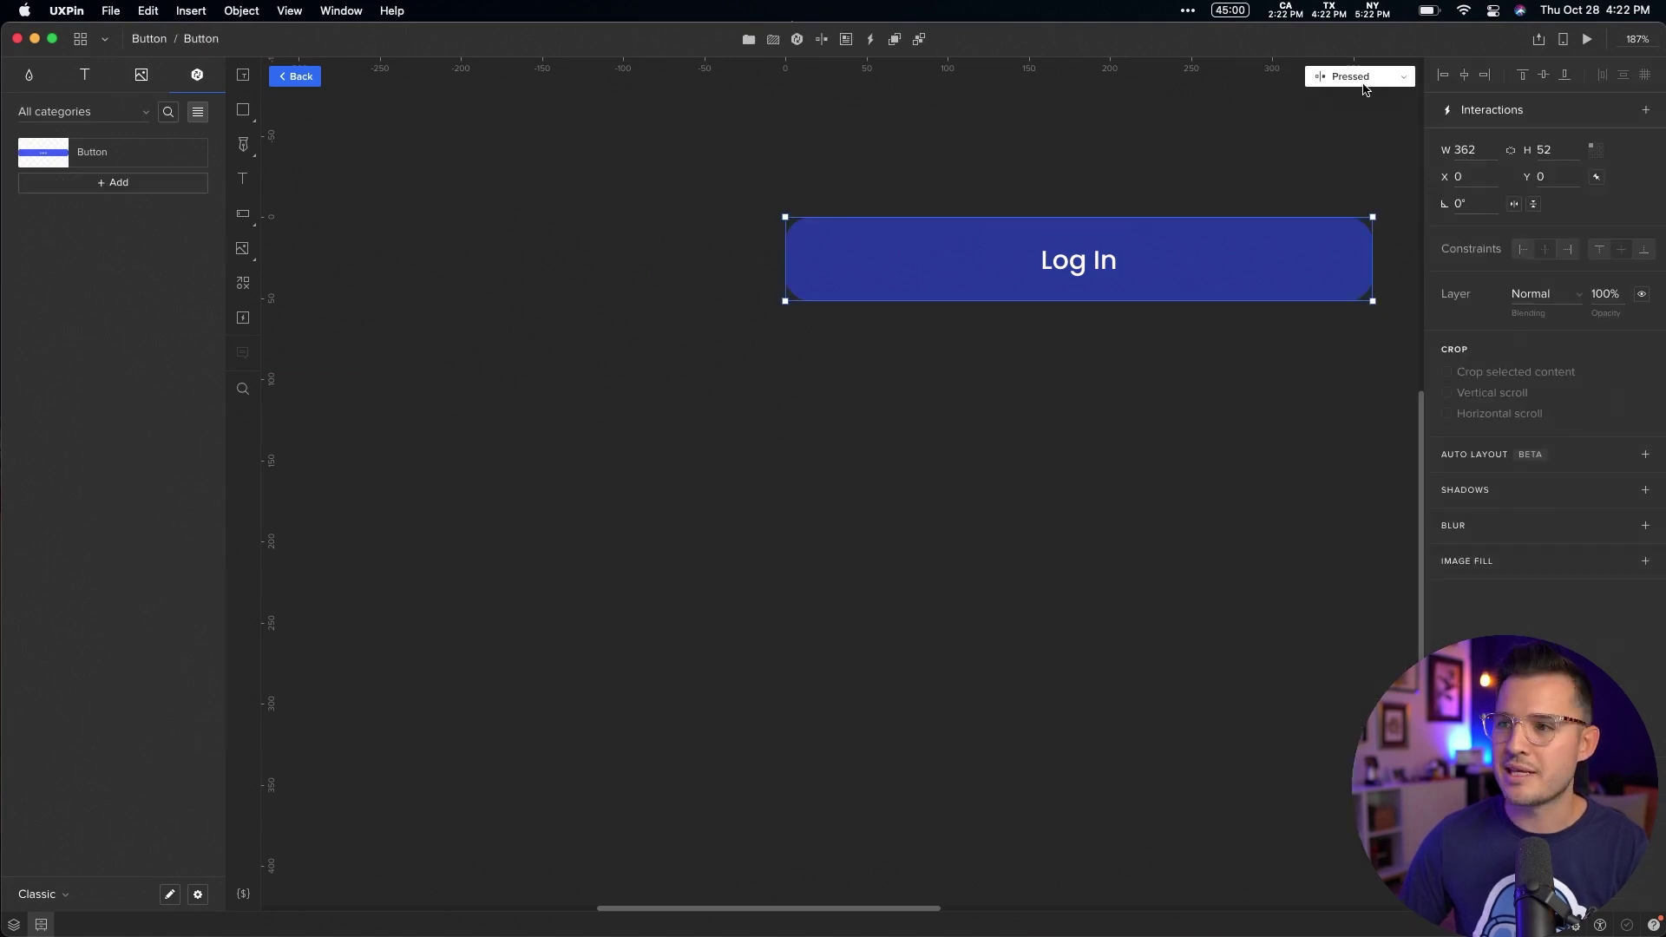
# Compare the Base and Pressed states, reposition the button, and return to Log in 01
pyautogui.click(1358, 78)
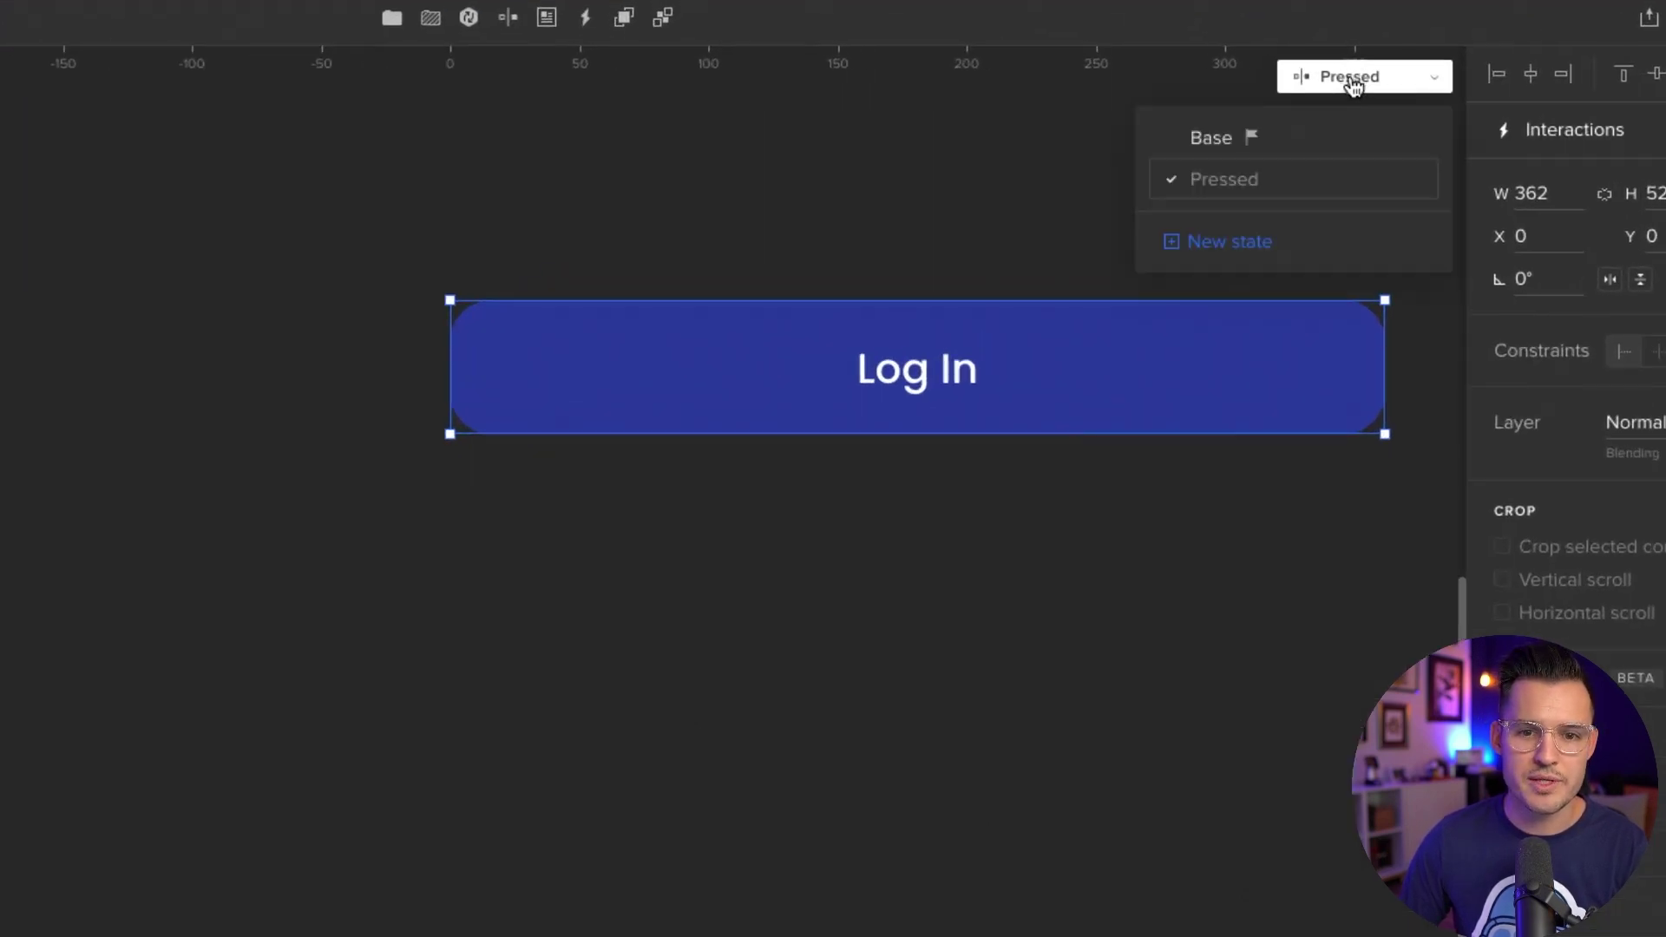
pyautogui.click(1268, 146)
pyautogui.click(1267, 177)
pyautogui.click(1275, 140)
pyautogui.click(1032, 182)
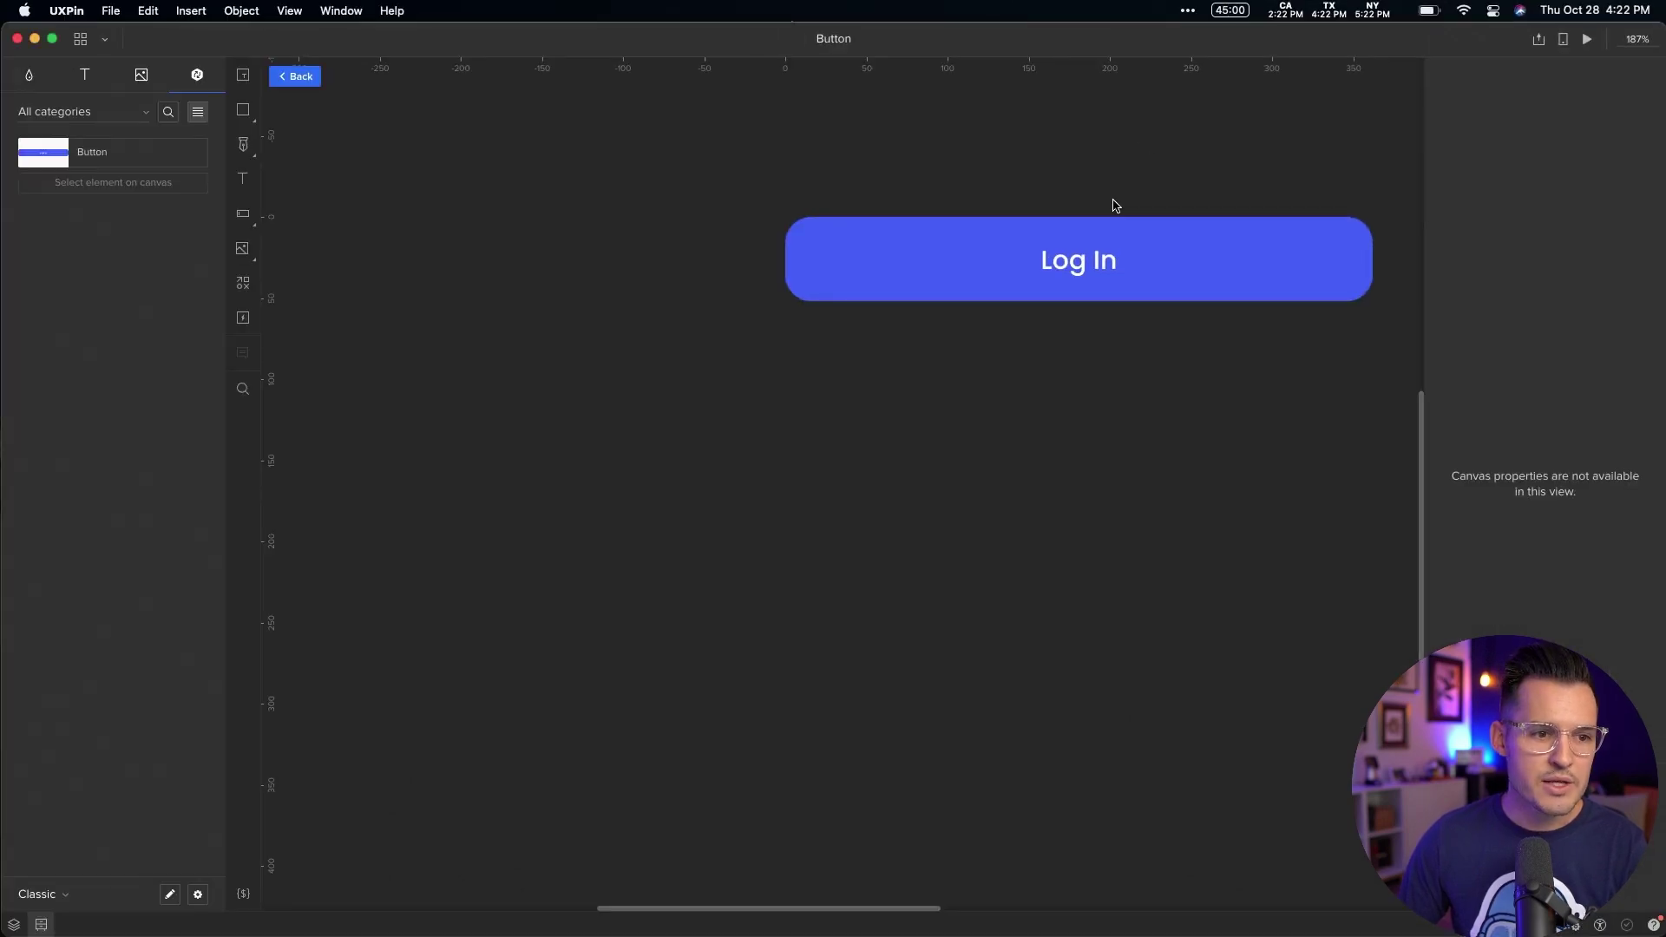
pyautogui.click(1104, 245)
pyautogui.moveTo(974, 271); pyautogui.dragTo(738, 380)
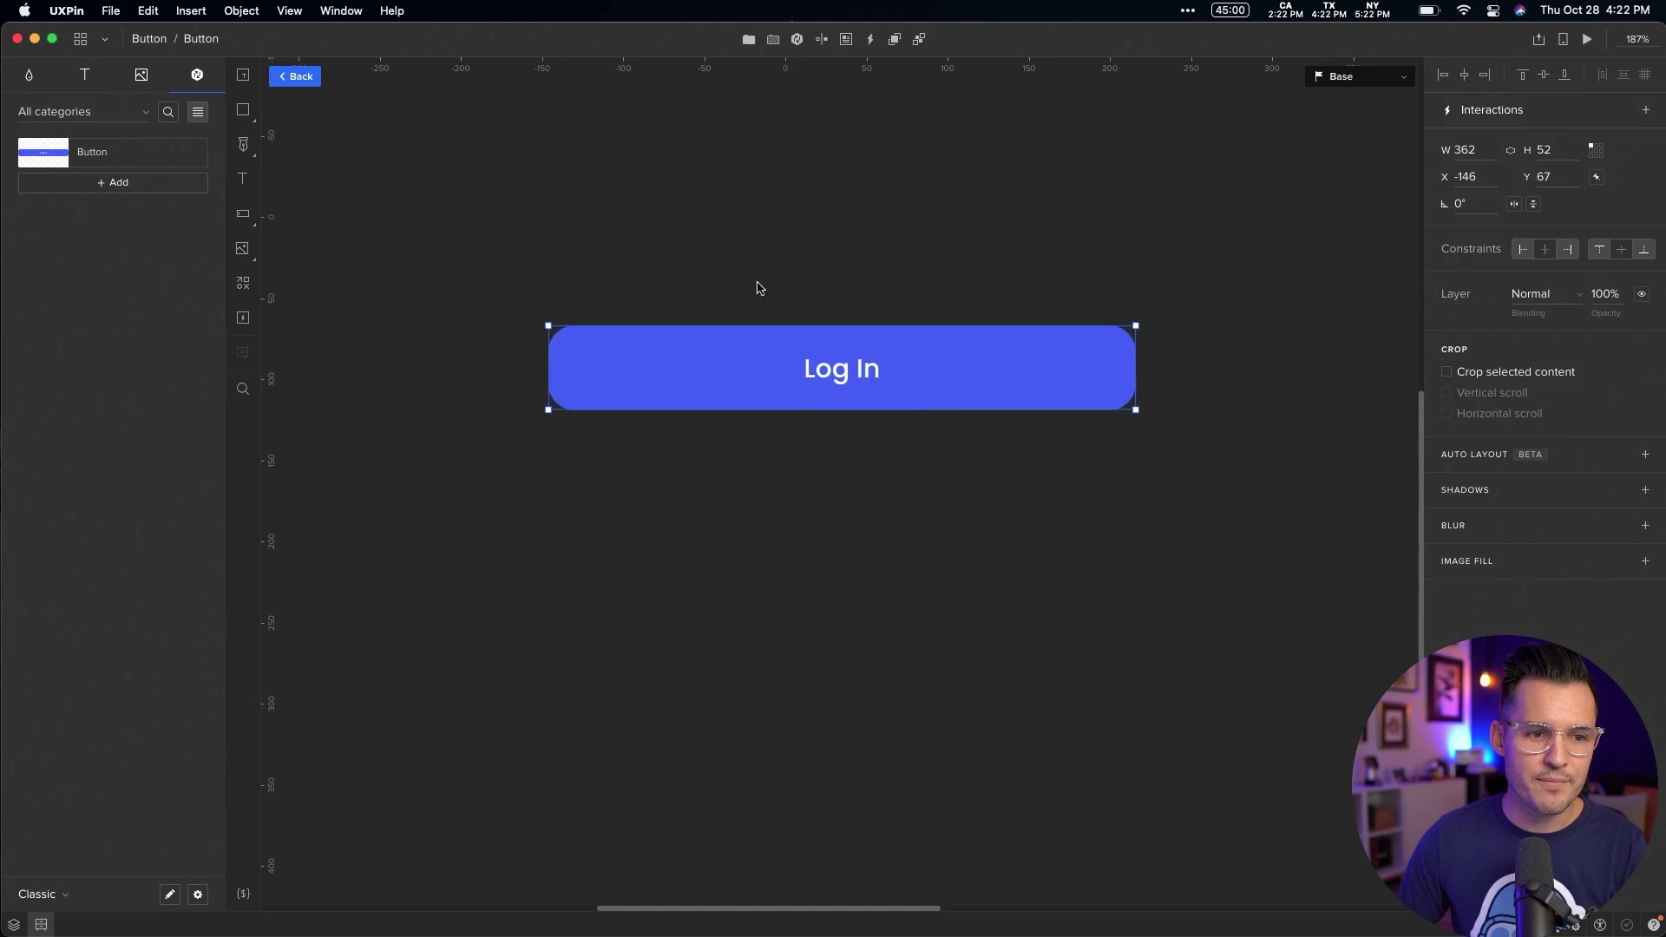
pyautogui.click(296, 80)
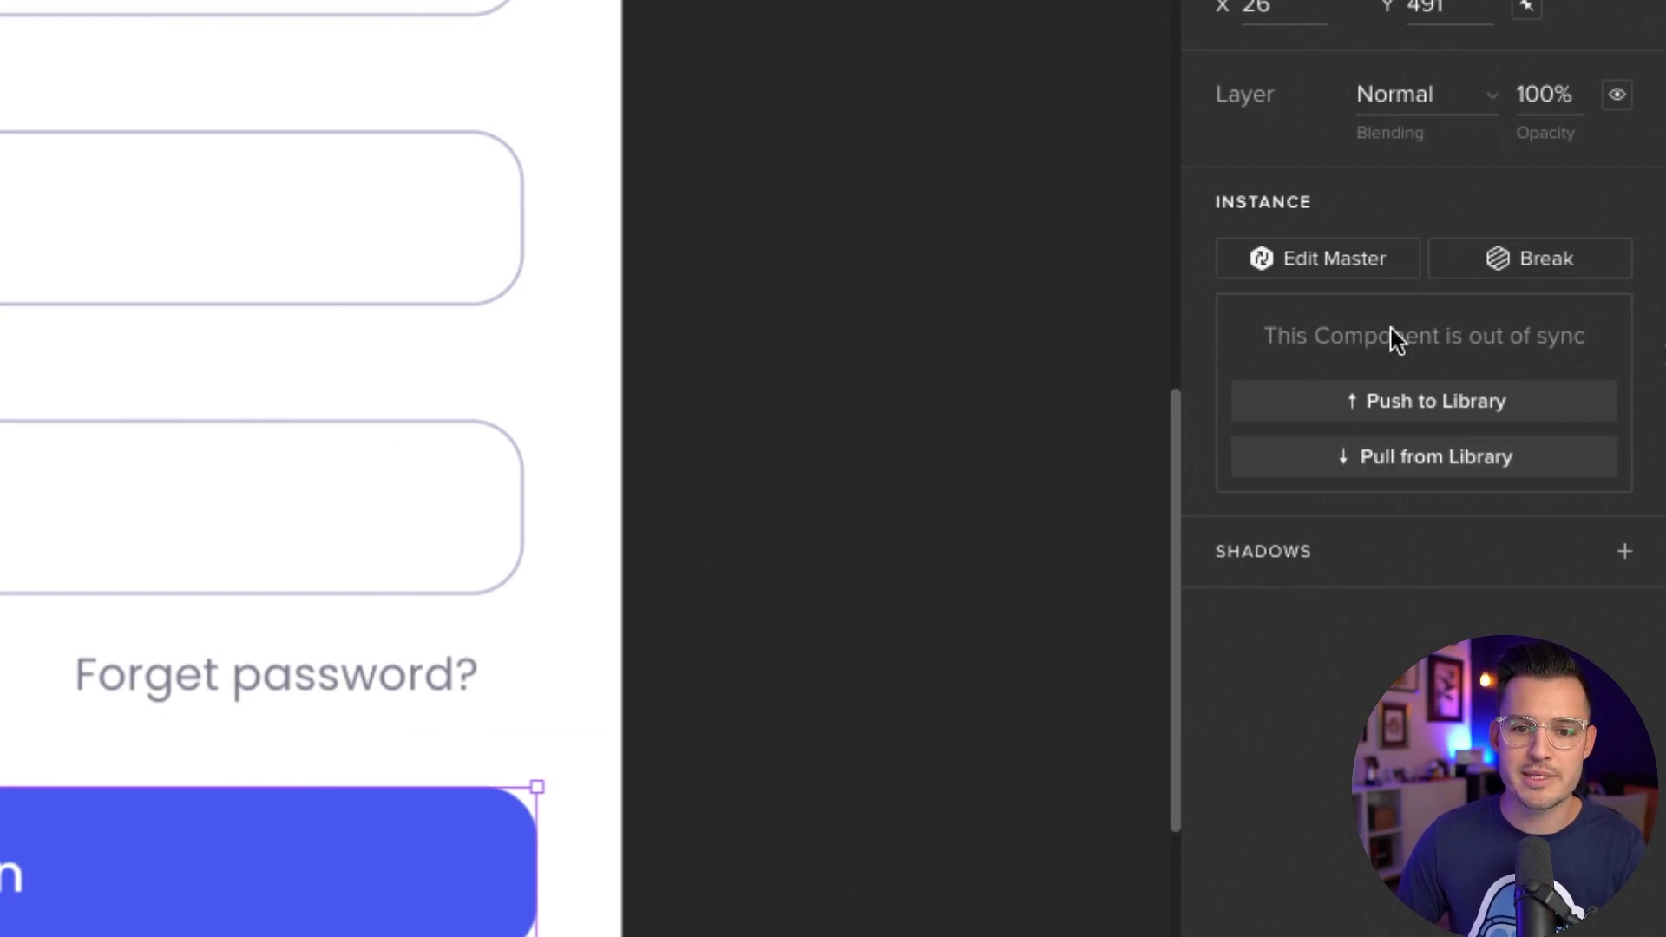
# Push the Log In button changes to the library and confirm the Update
pyautogui.click(1494, 405)
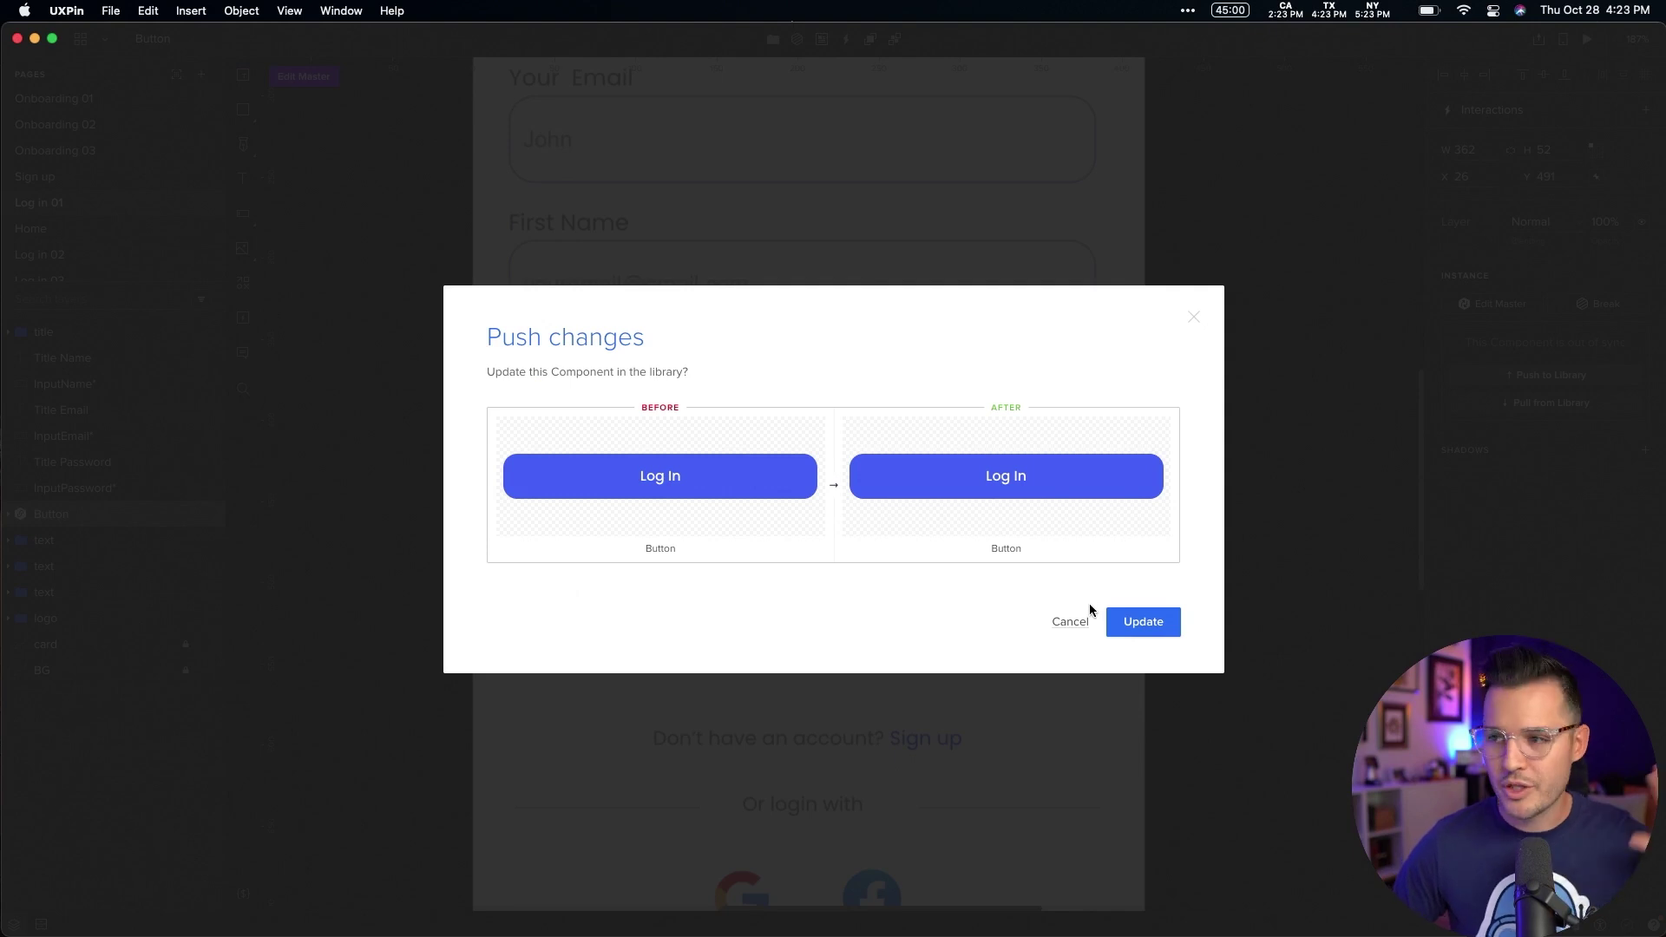
pyautogui.click(1143, 621)
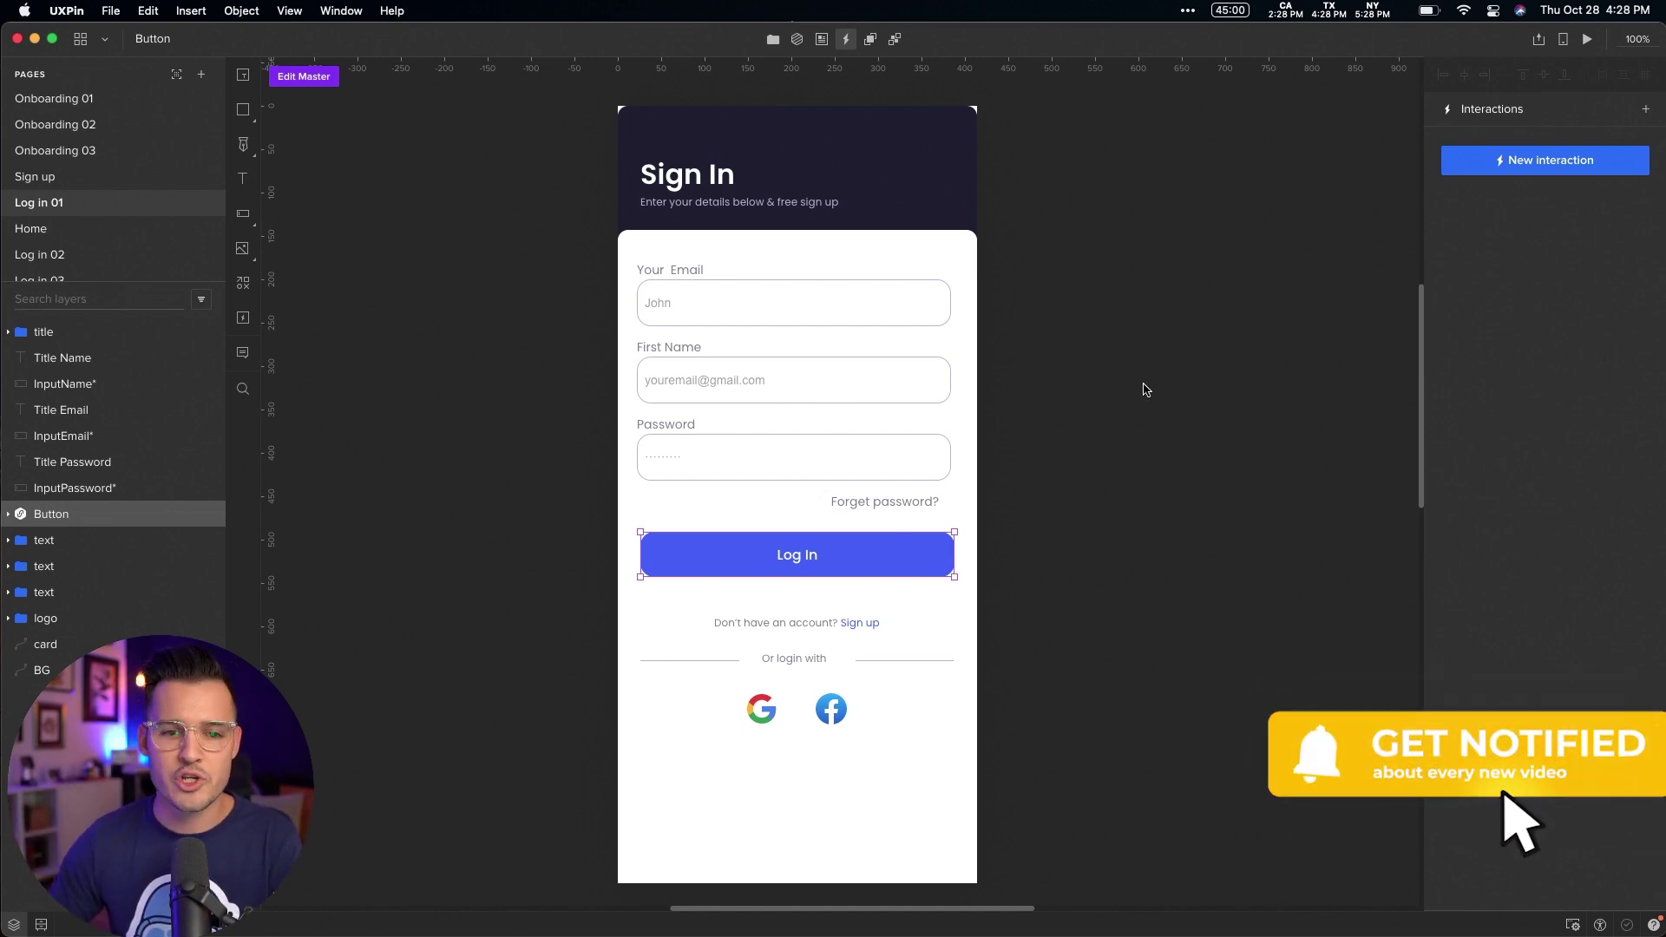
# Create a prototype variable named userName, then close the Variables panel
pyautogui.click(487, 670)
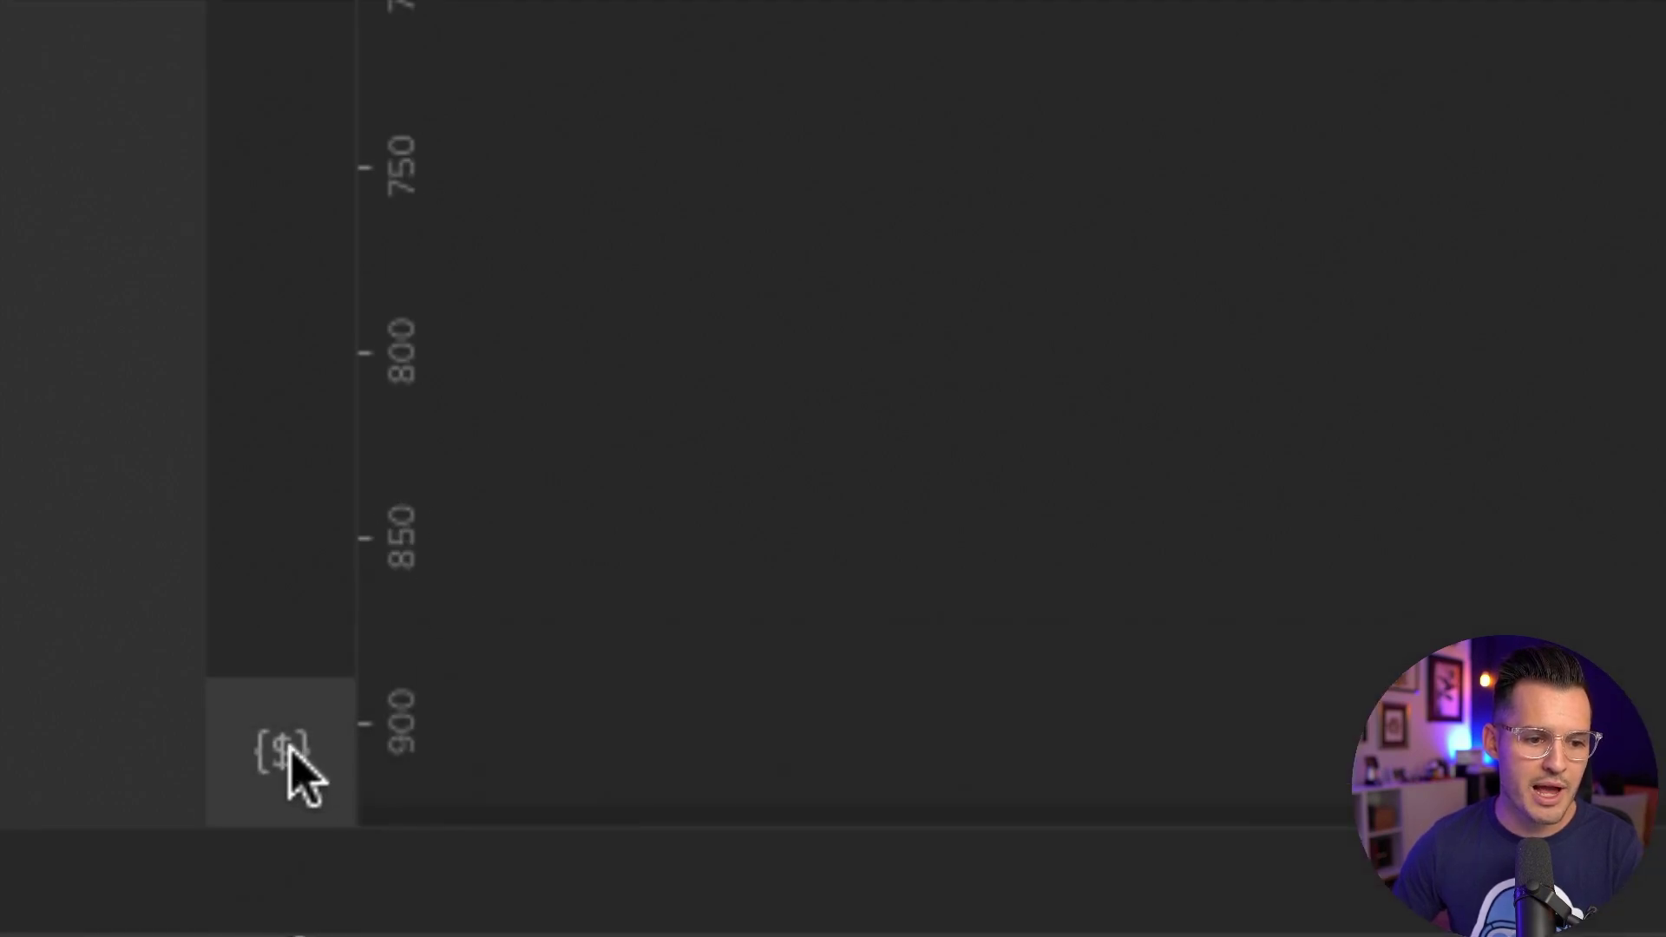
pyautogui.click(291, 751)
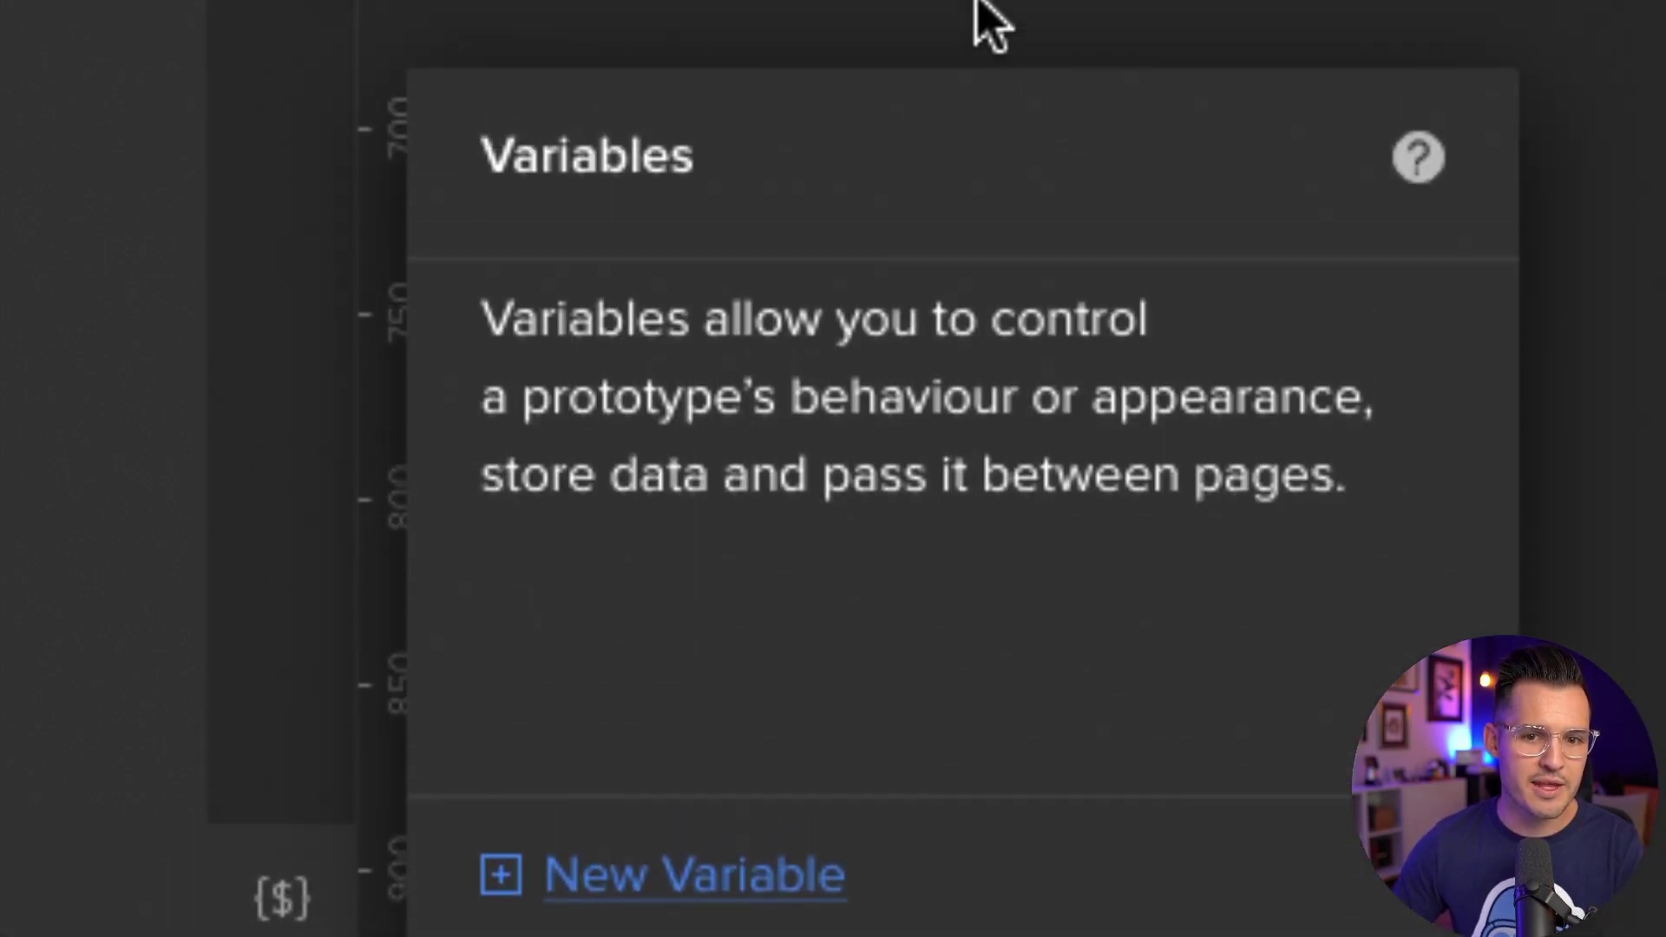
pyautogui.click(729, 872)
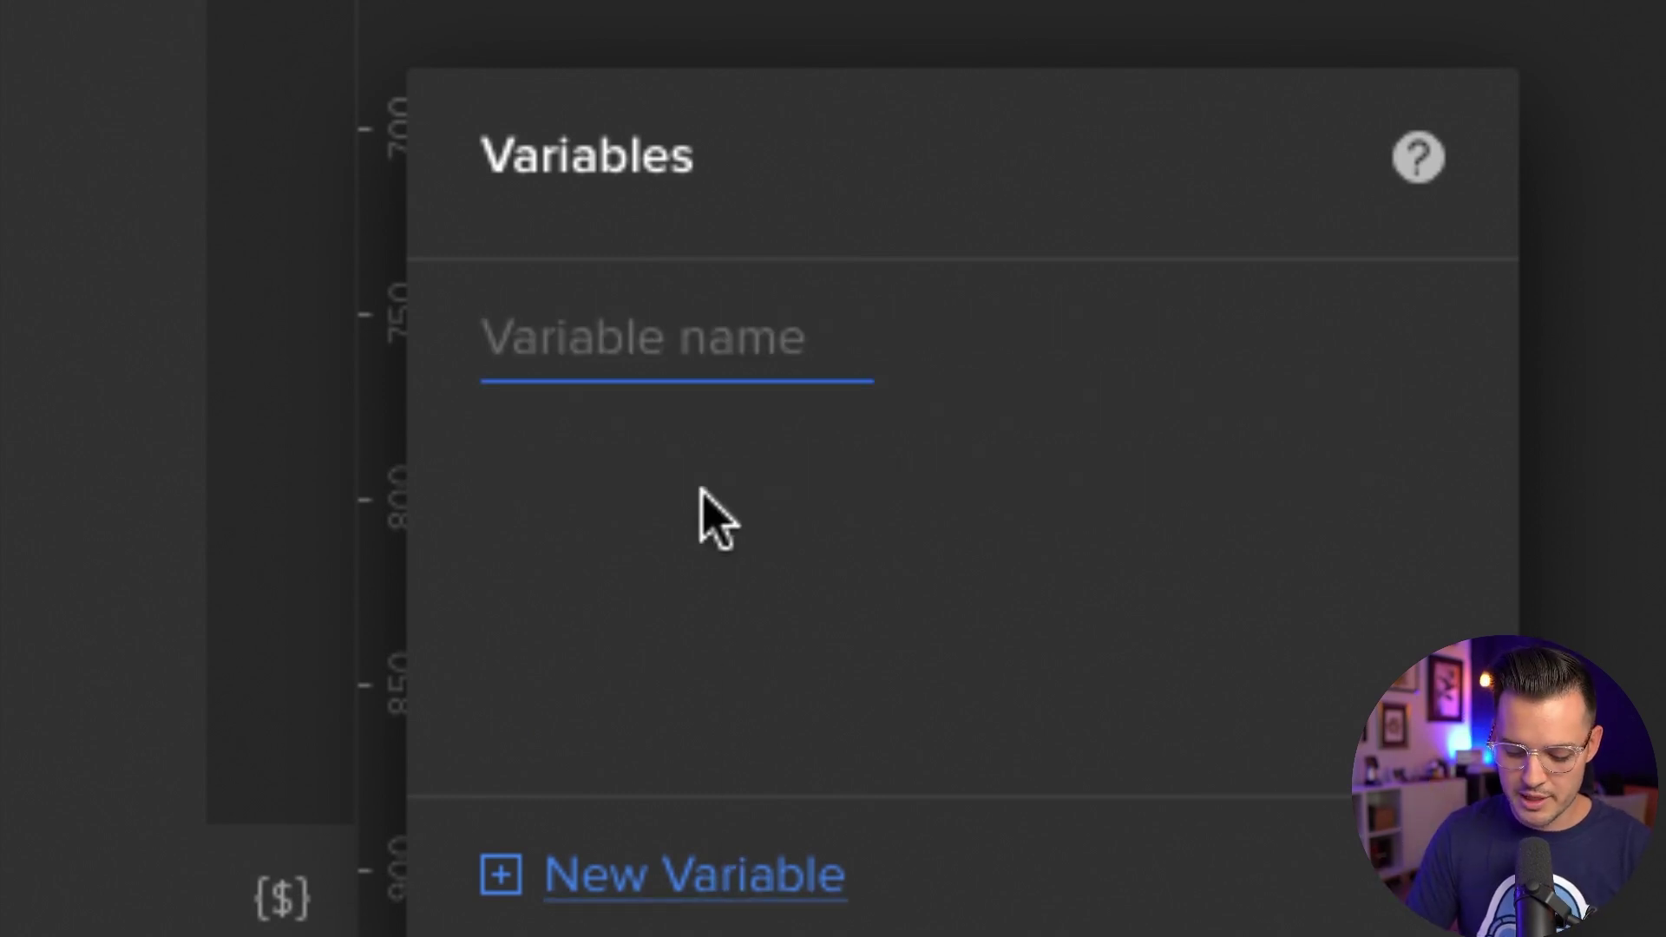
pyautogui.write('userName')
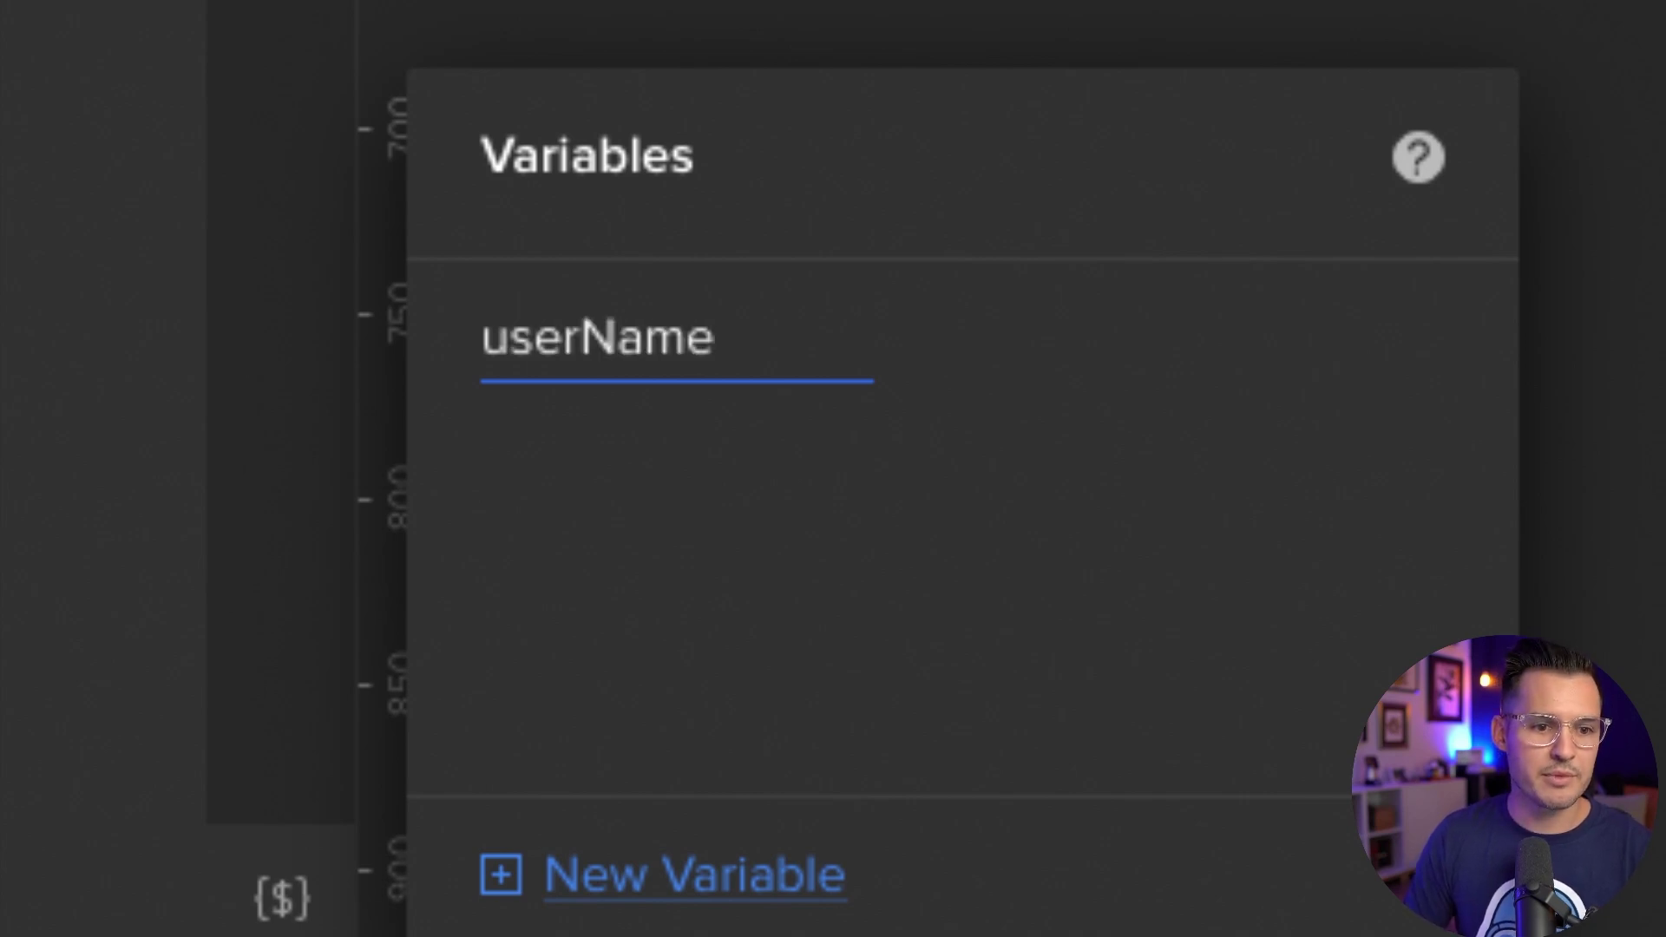
pyautogui.press('Return')
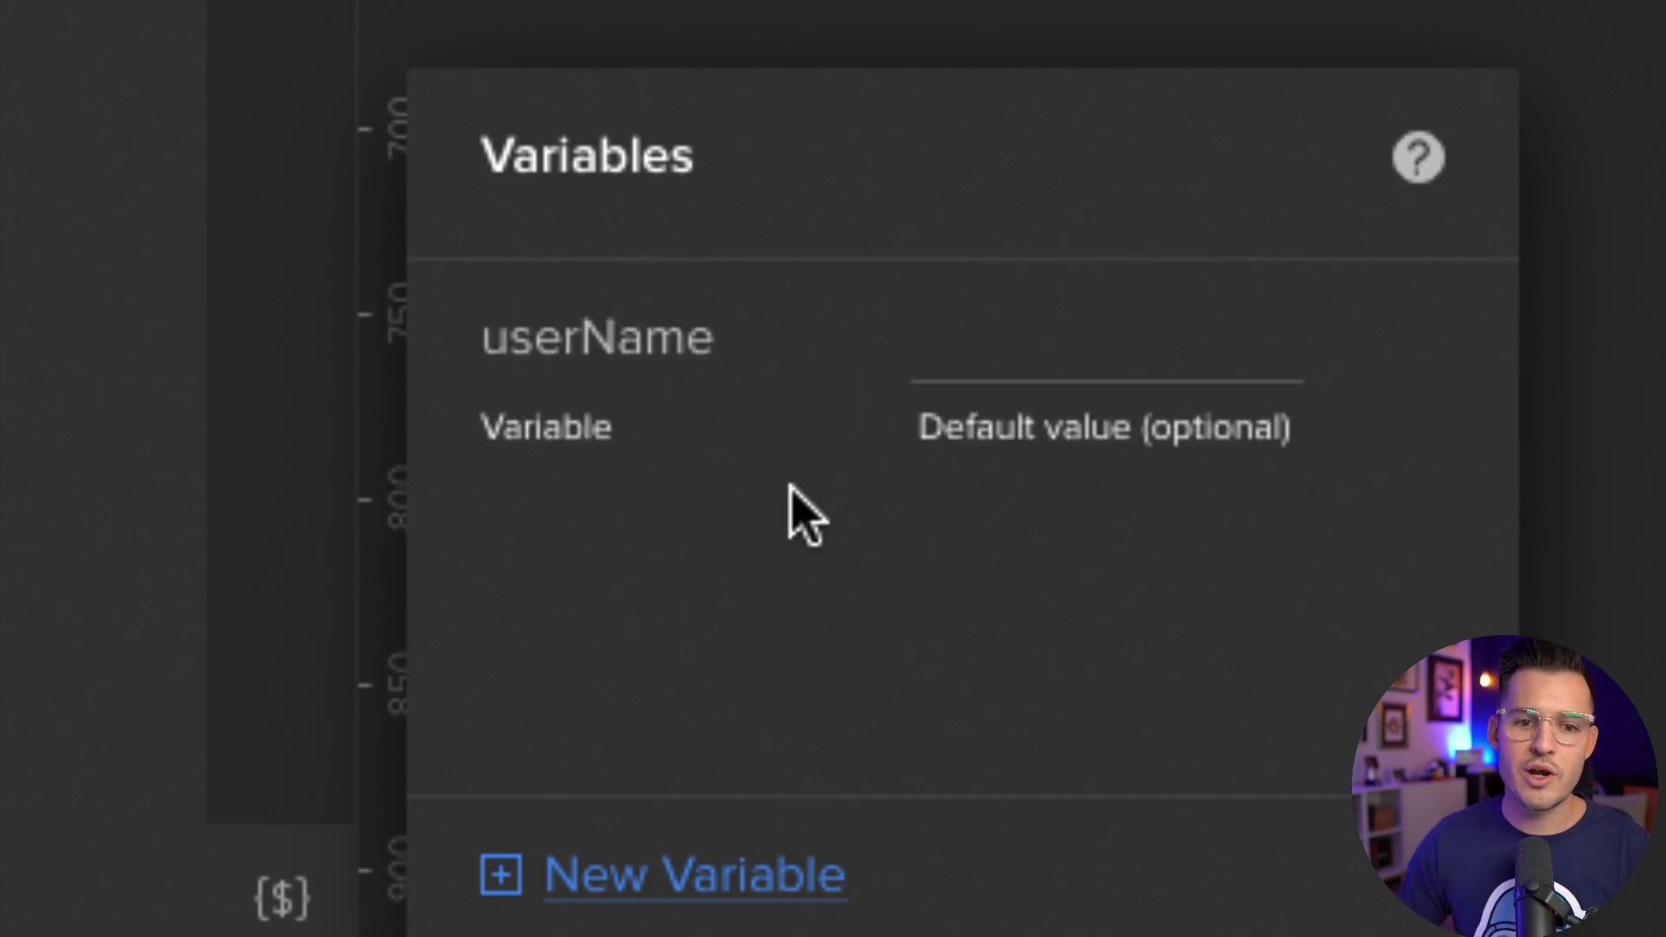
pyautogui.moveTo(952, 372)
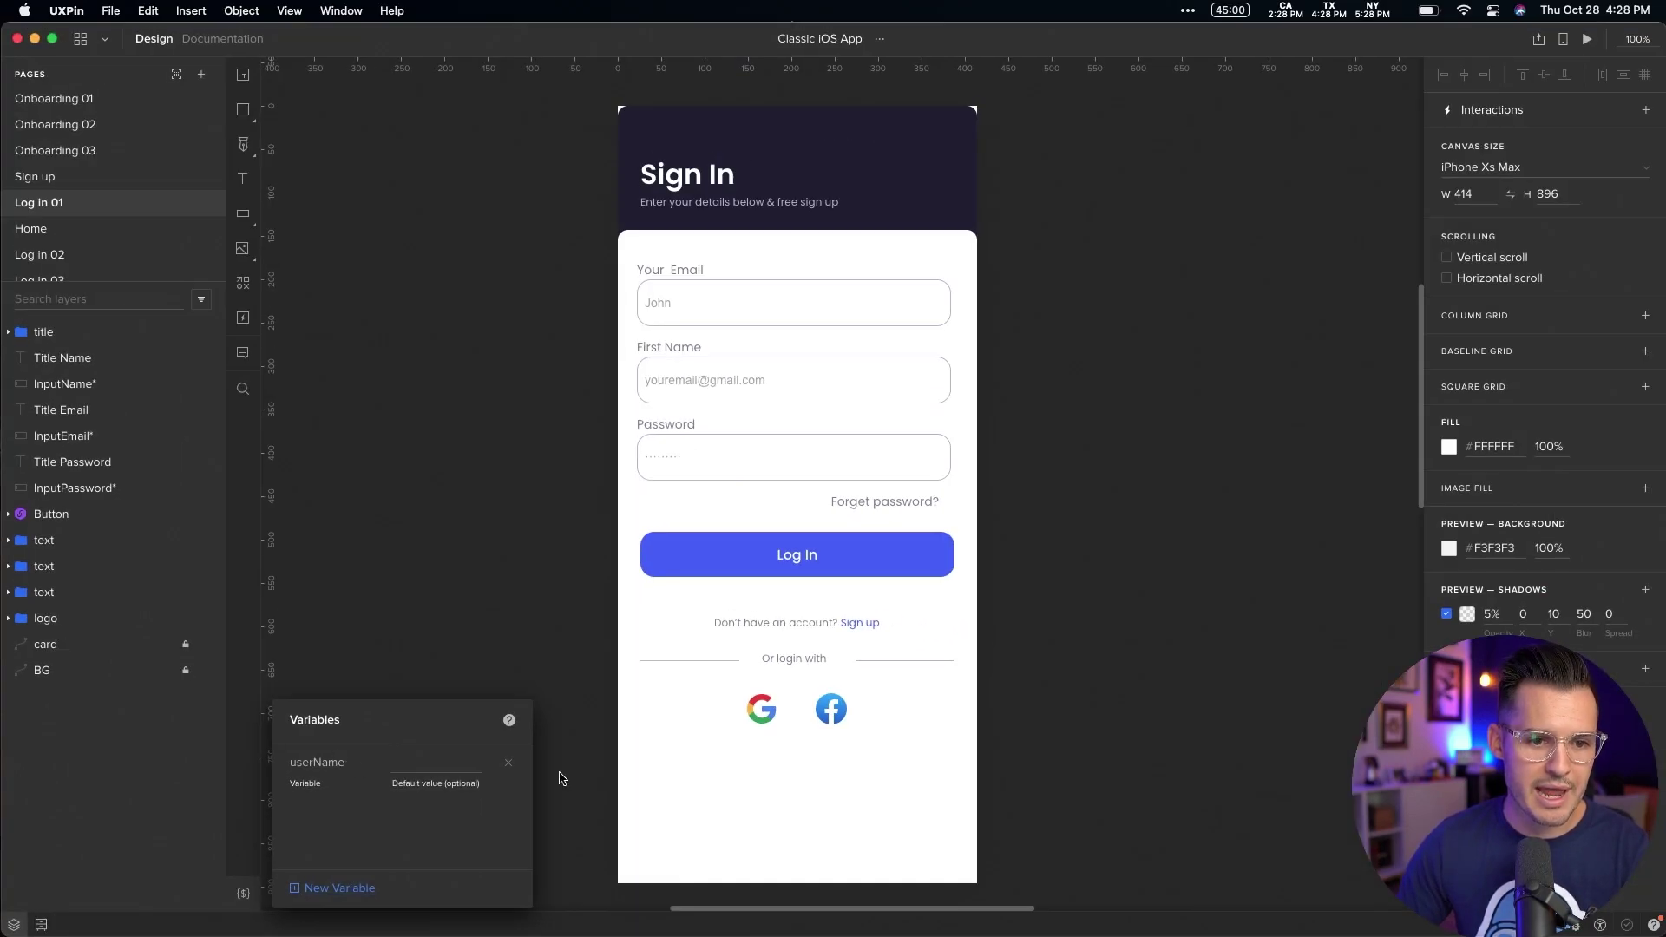
pyautogui.click(1116, 552)
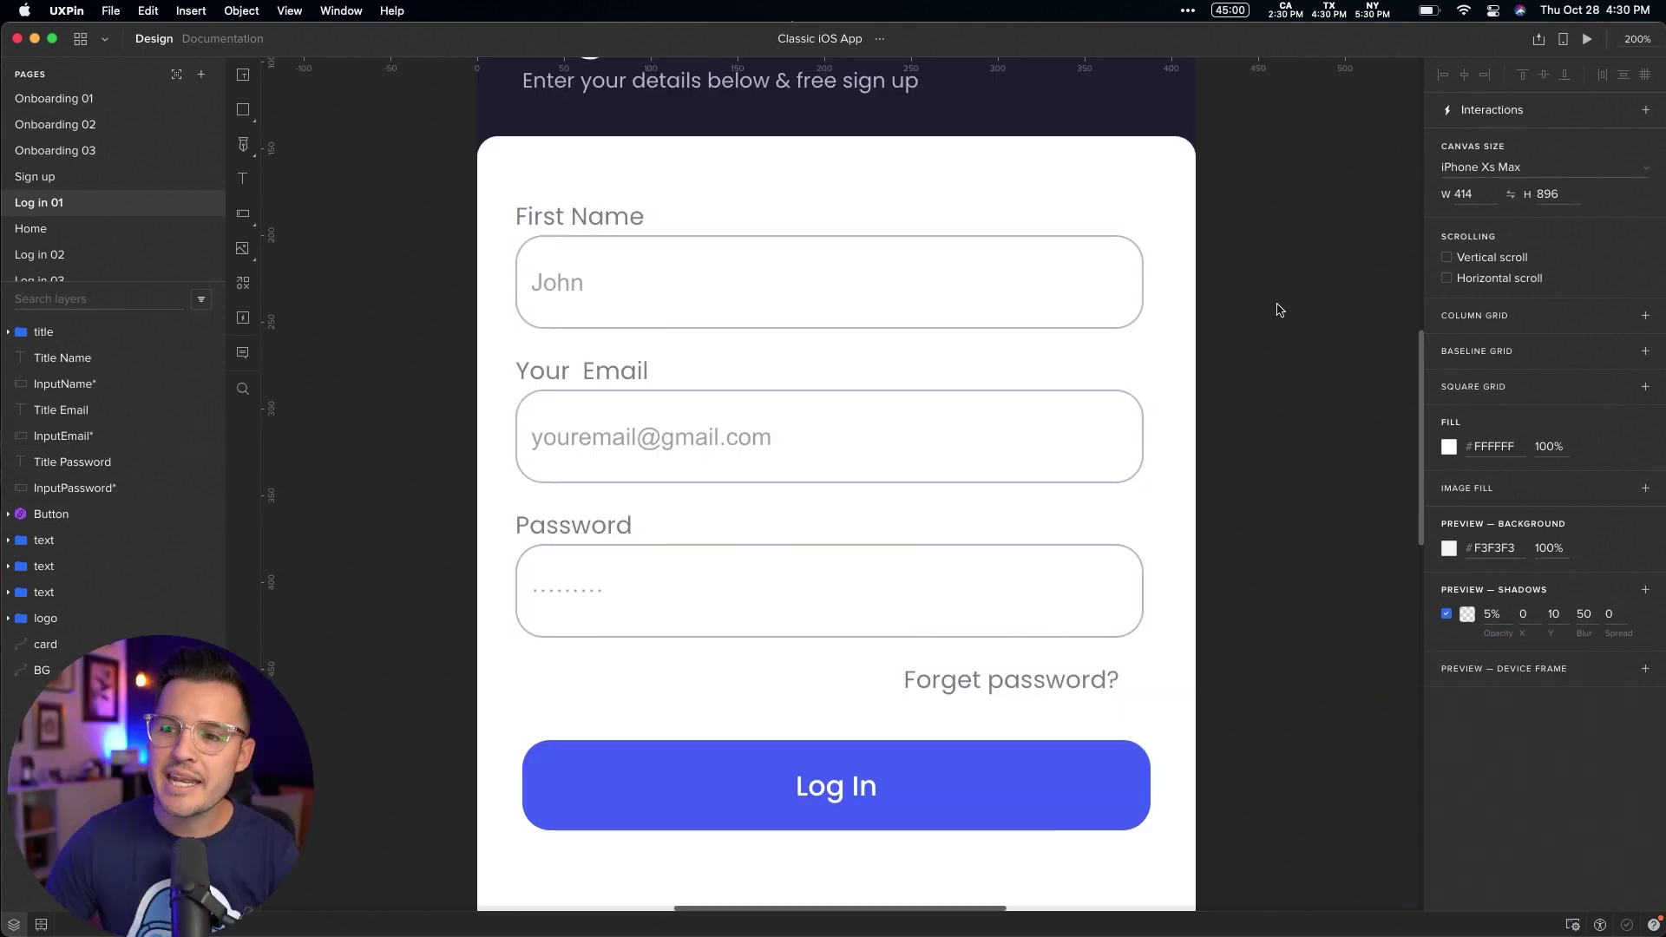
# Give the First Name field a Value Change interaction that sets the userName variable
pyautogui.click(1040, 291)
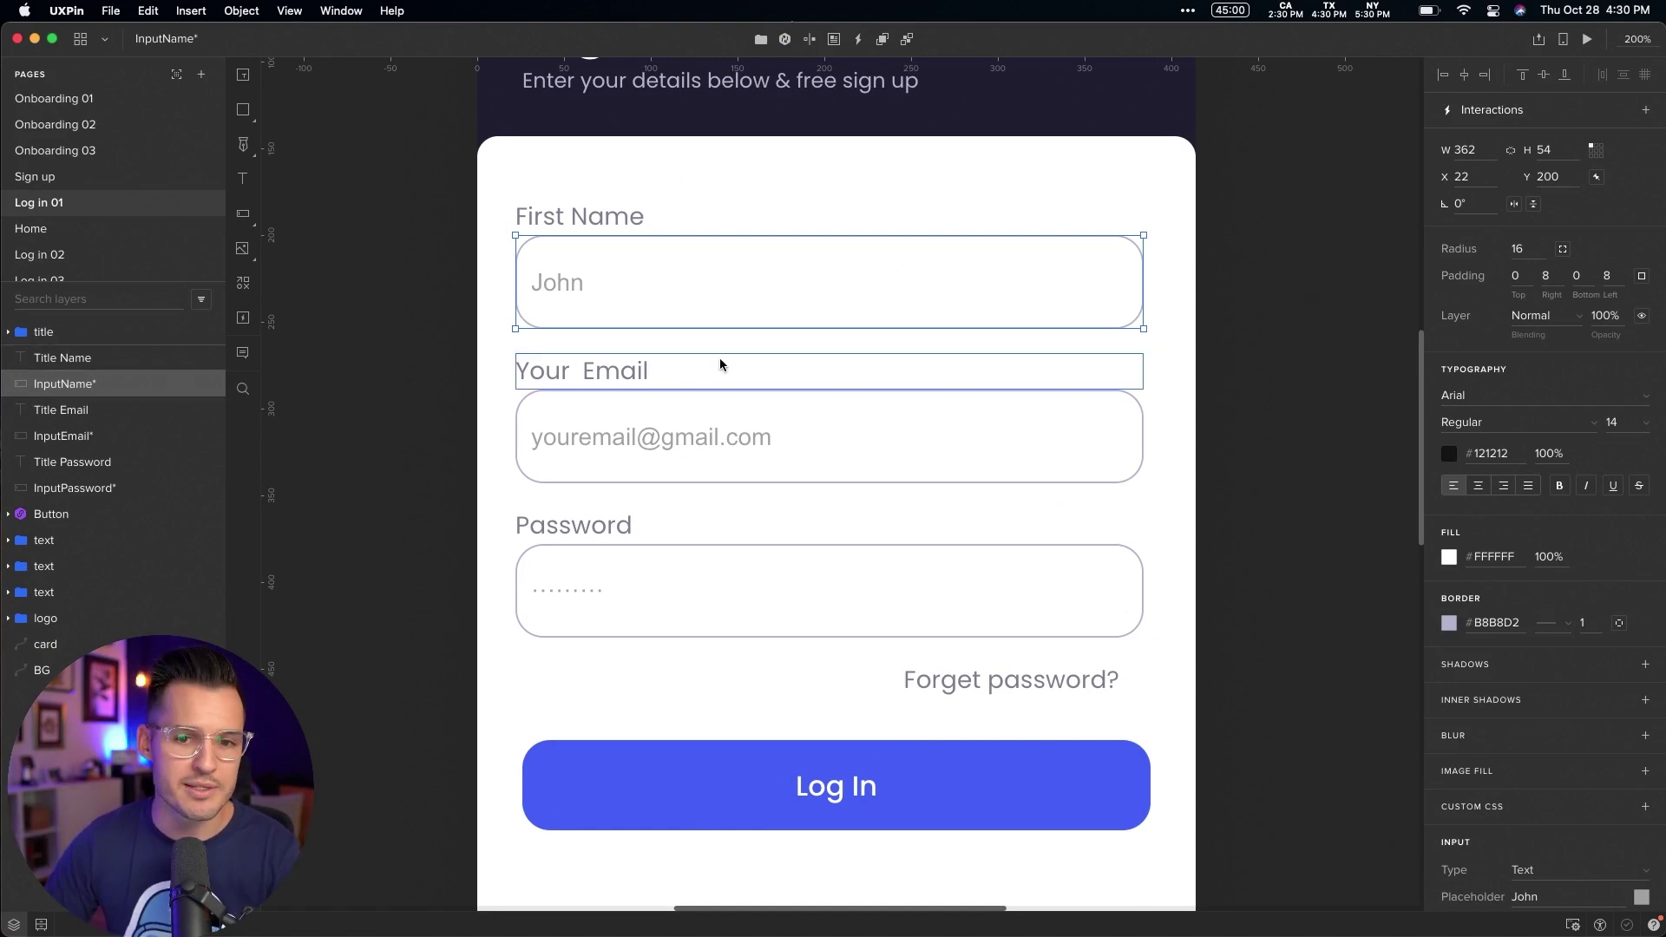
pyautogui.click(1644, 112)
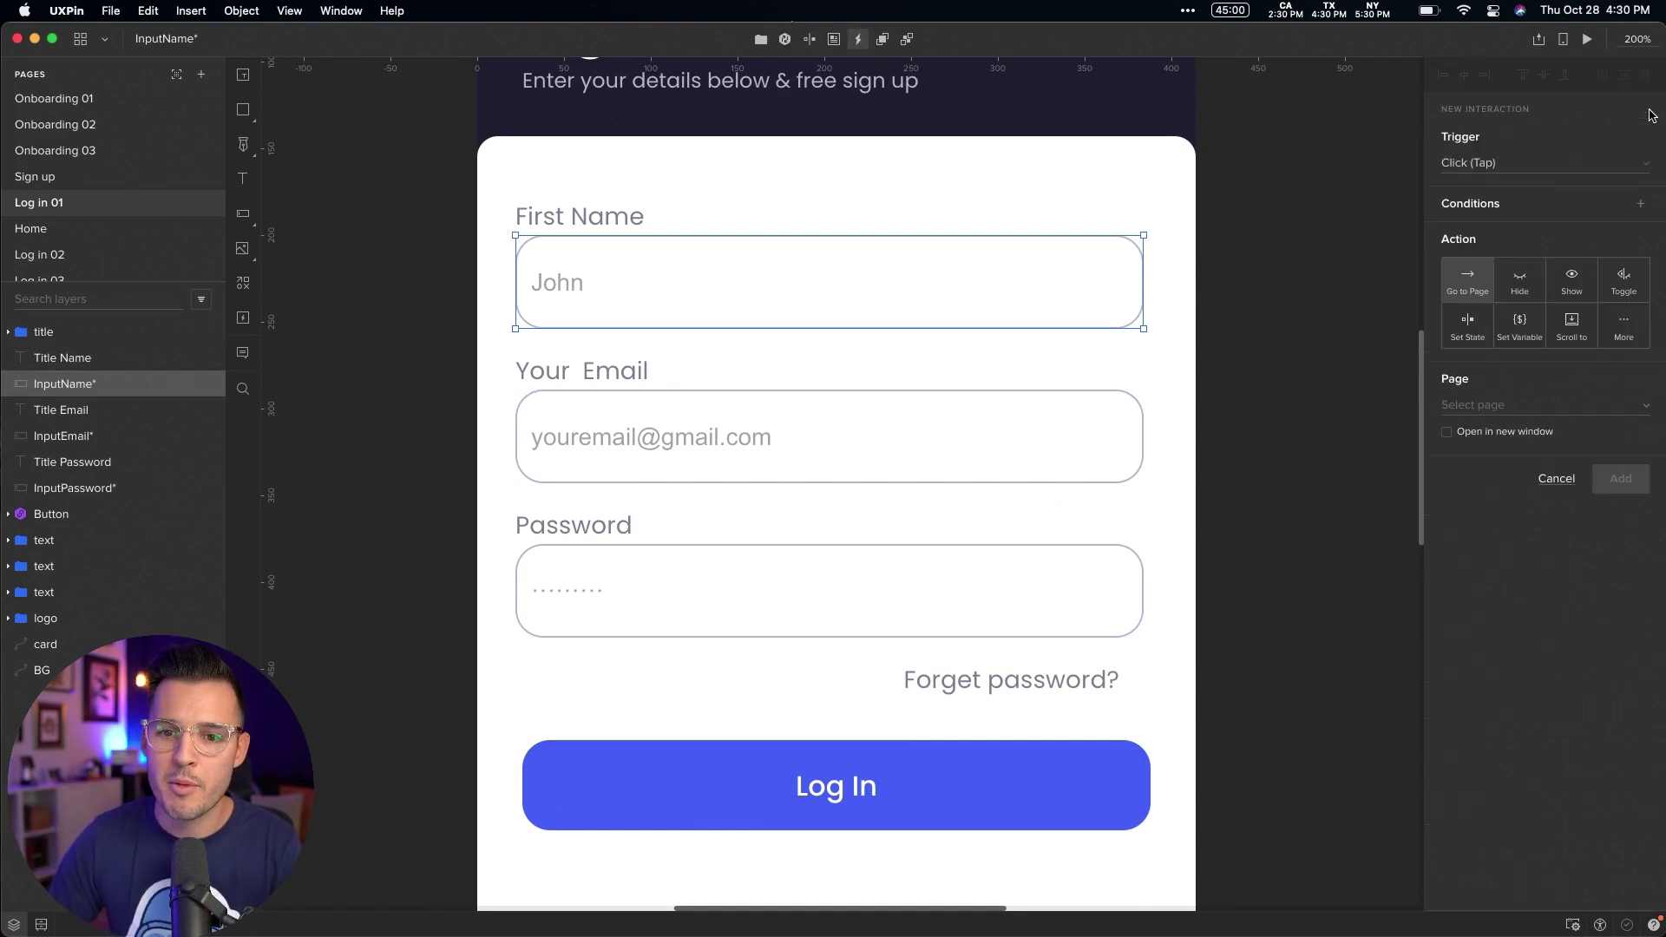
pyautogui.click(1507, 165)
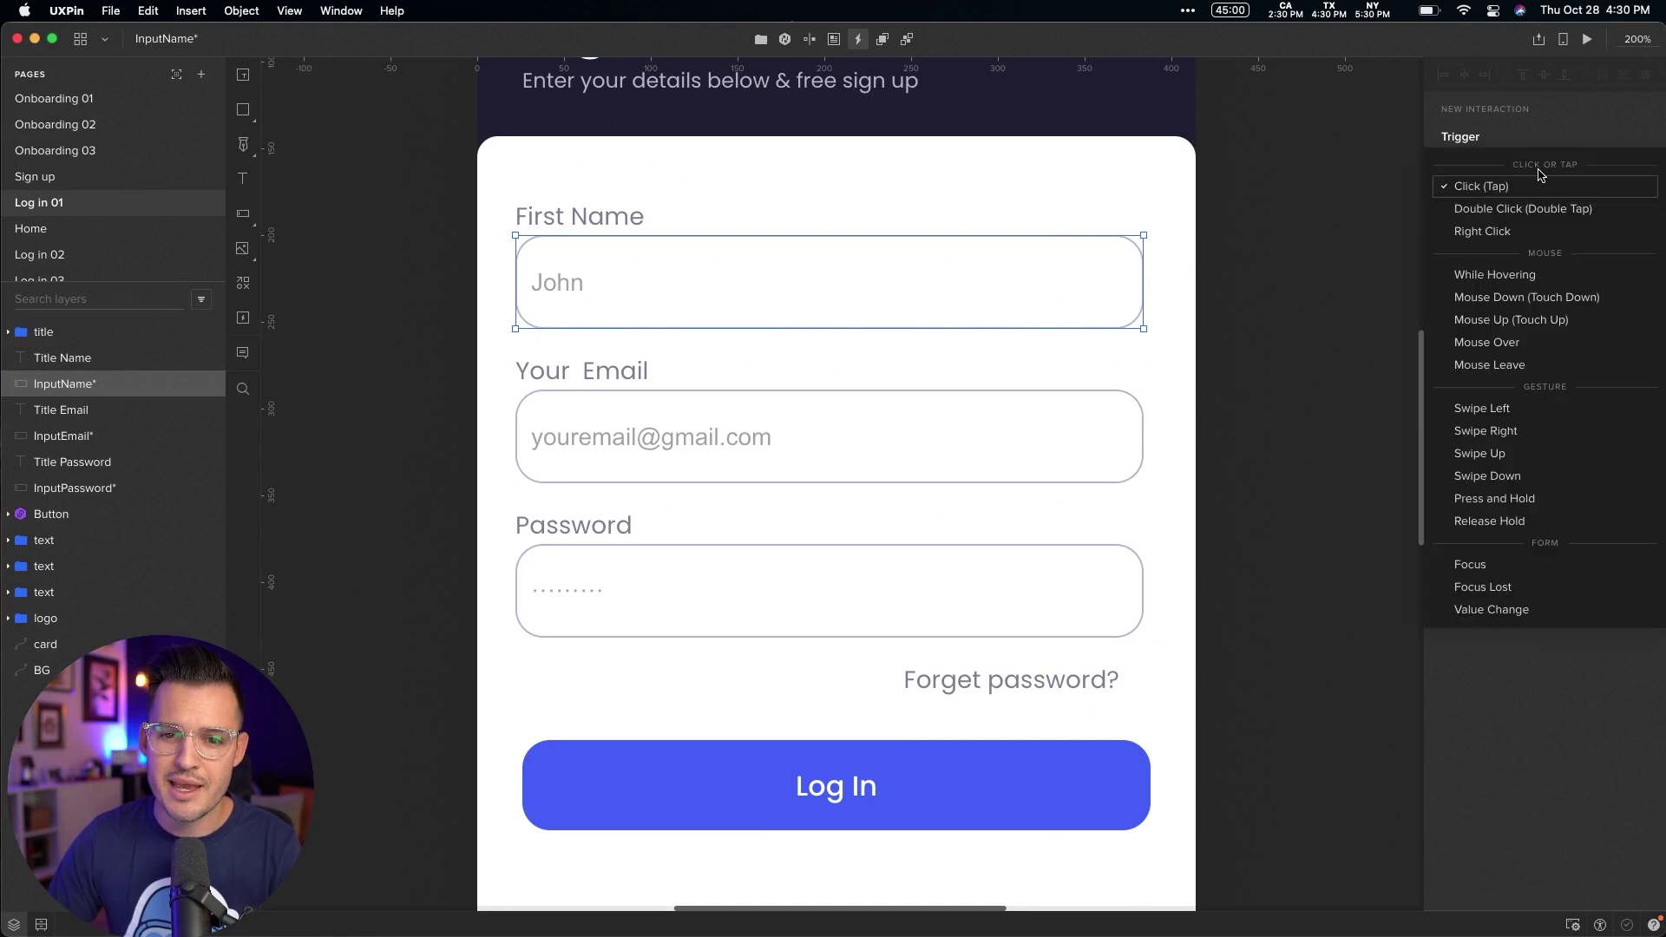
pyautogui.click(1544, 612)
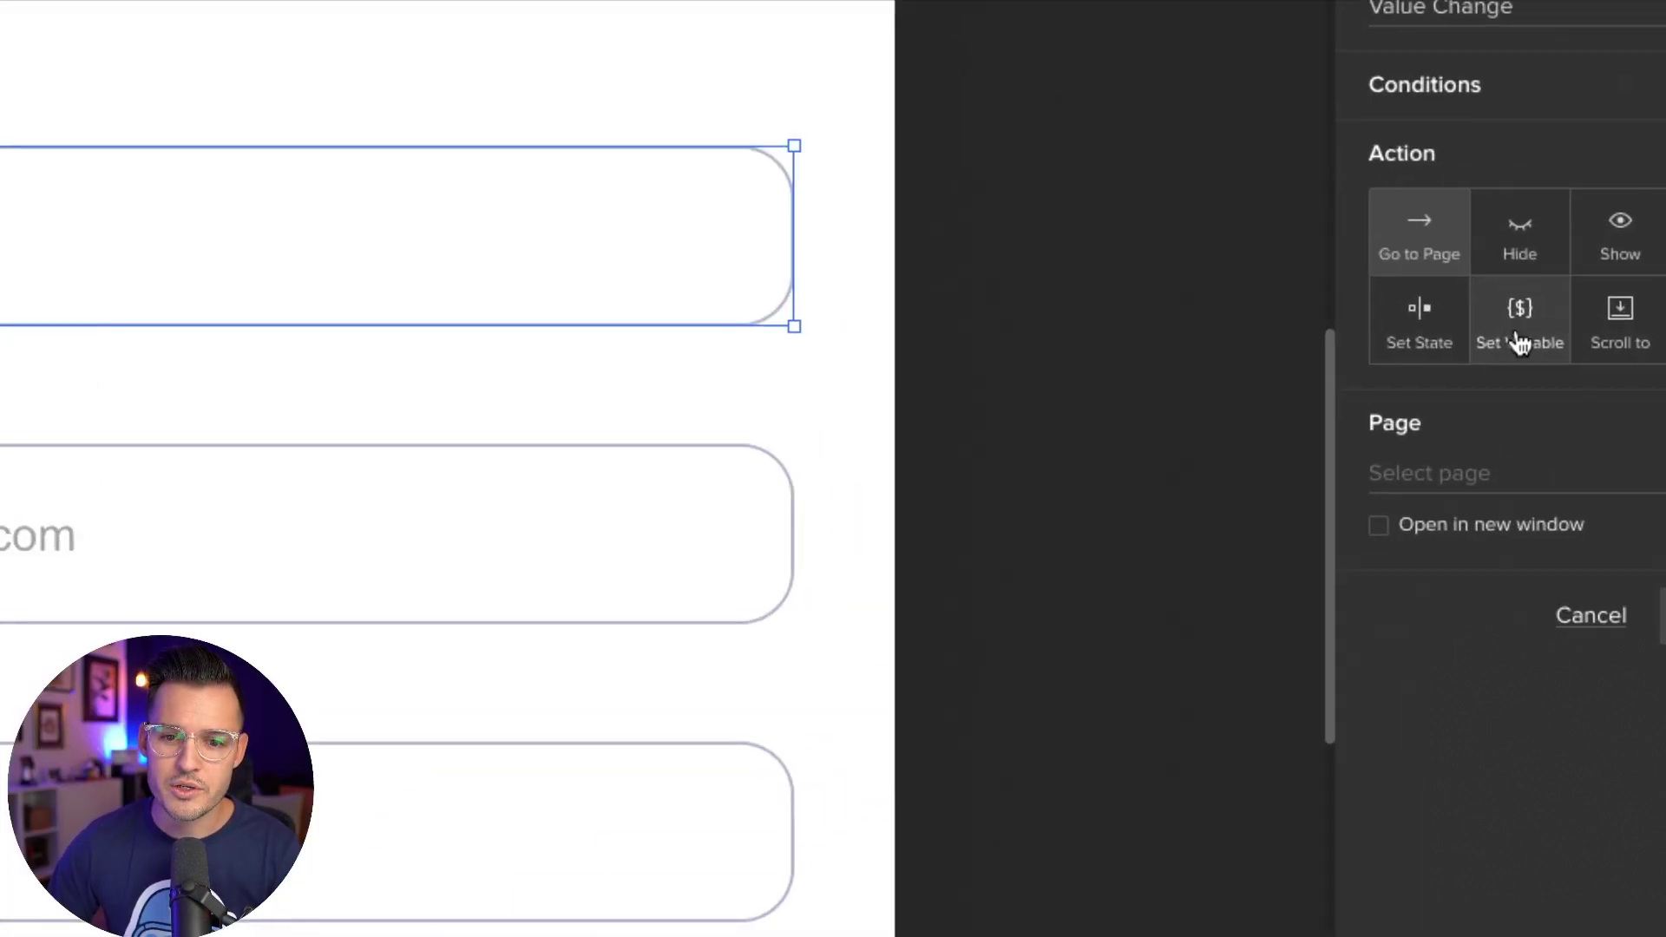
pyautogui.click(1523, 334)
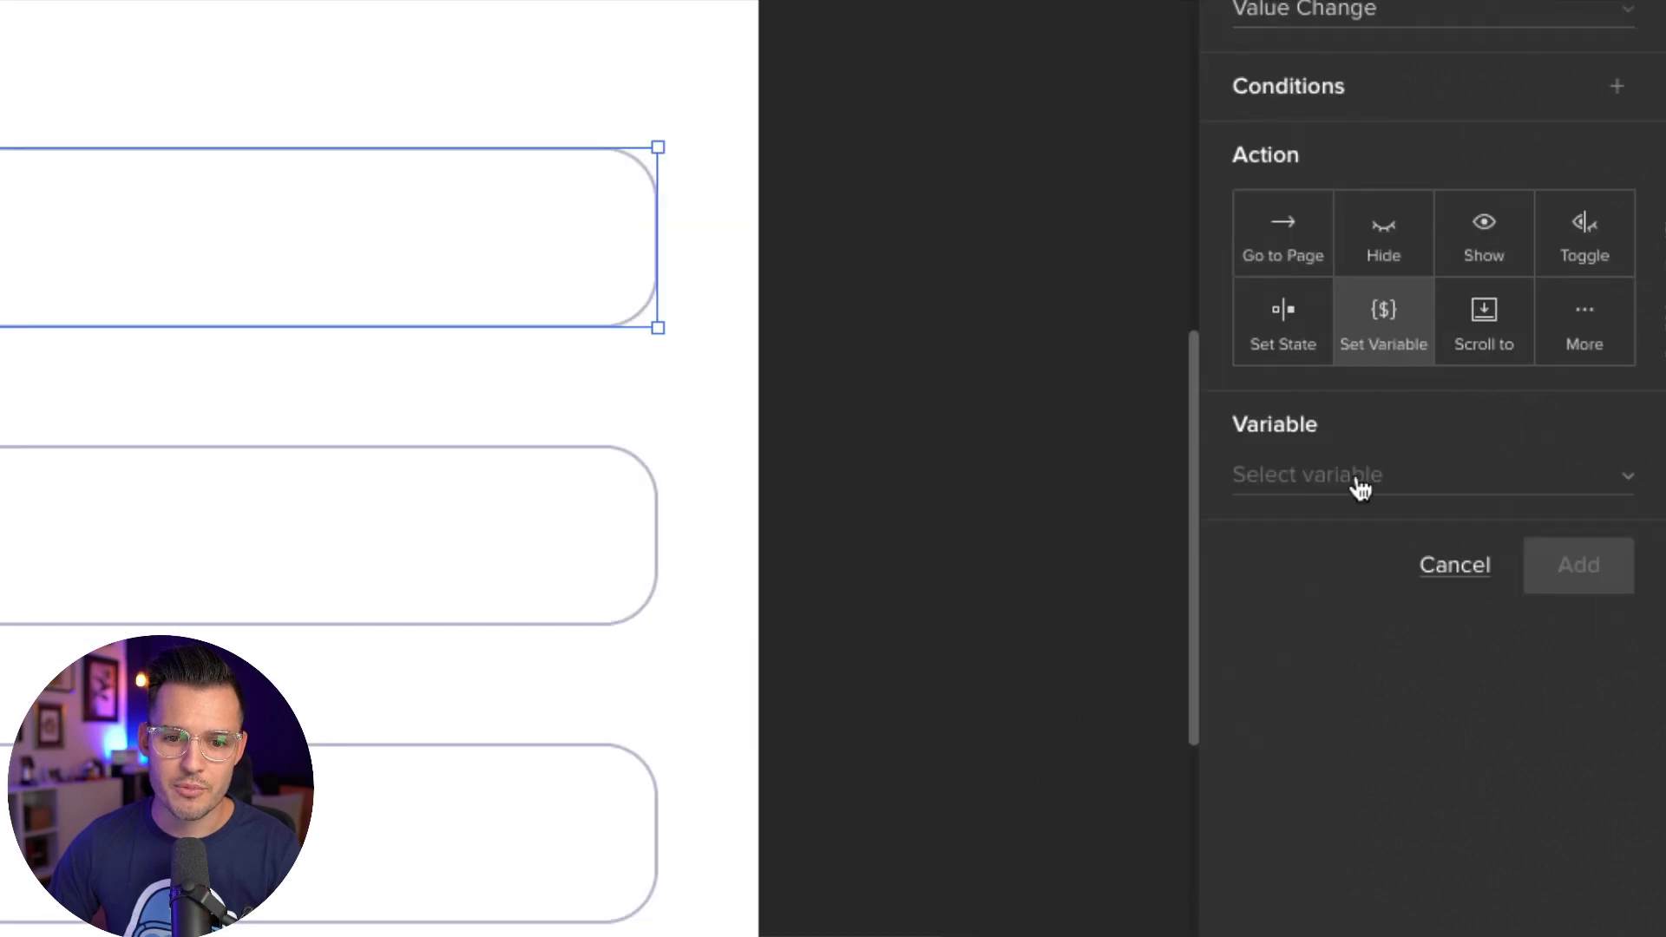
pyautogui.click(1360, 488)
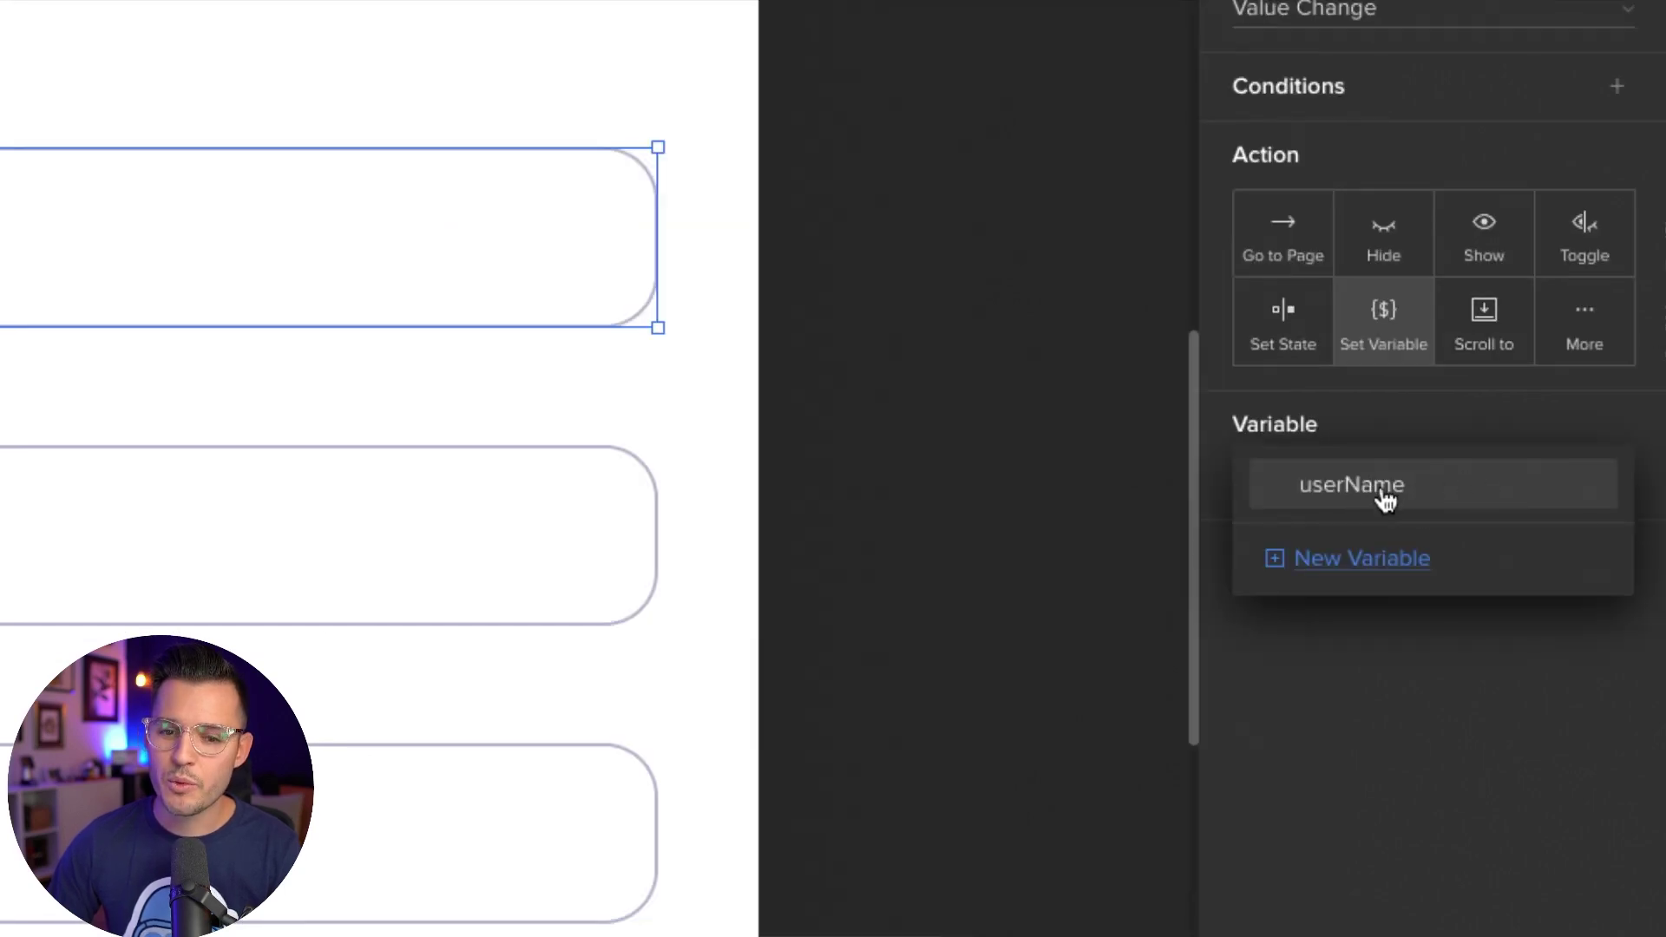
pyautogui.click(1385, 499)
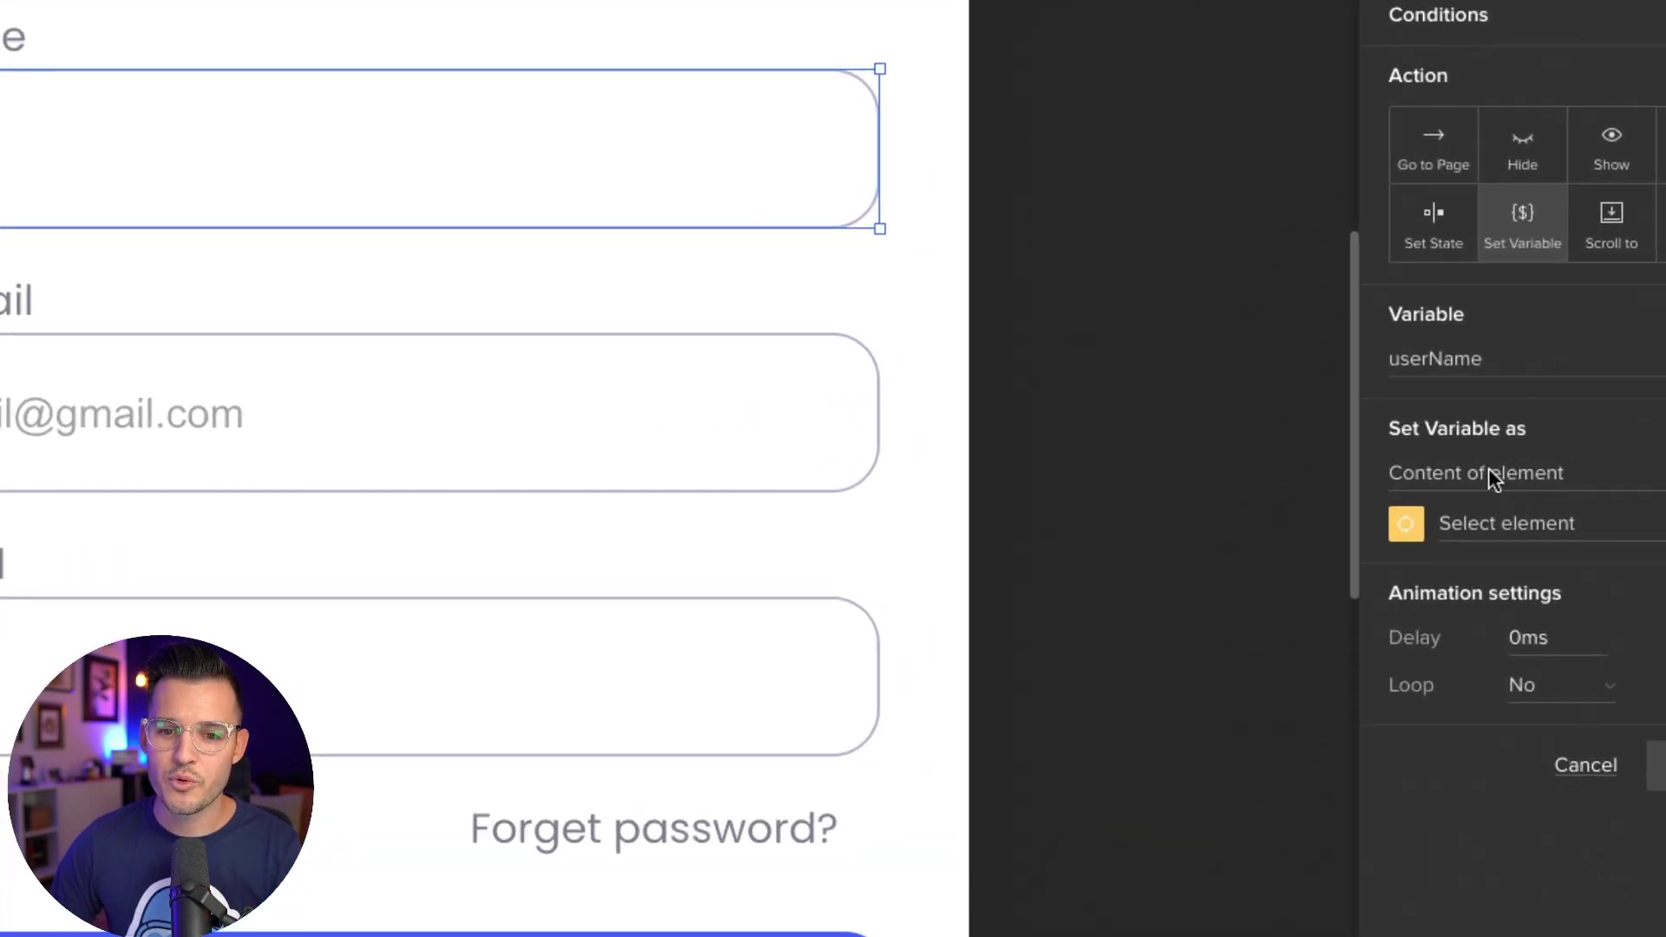
# Source userName from the First Name input's content, save the interaction, and open Home
pyautogui.click(1535, 477)
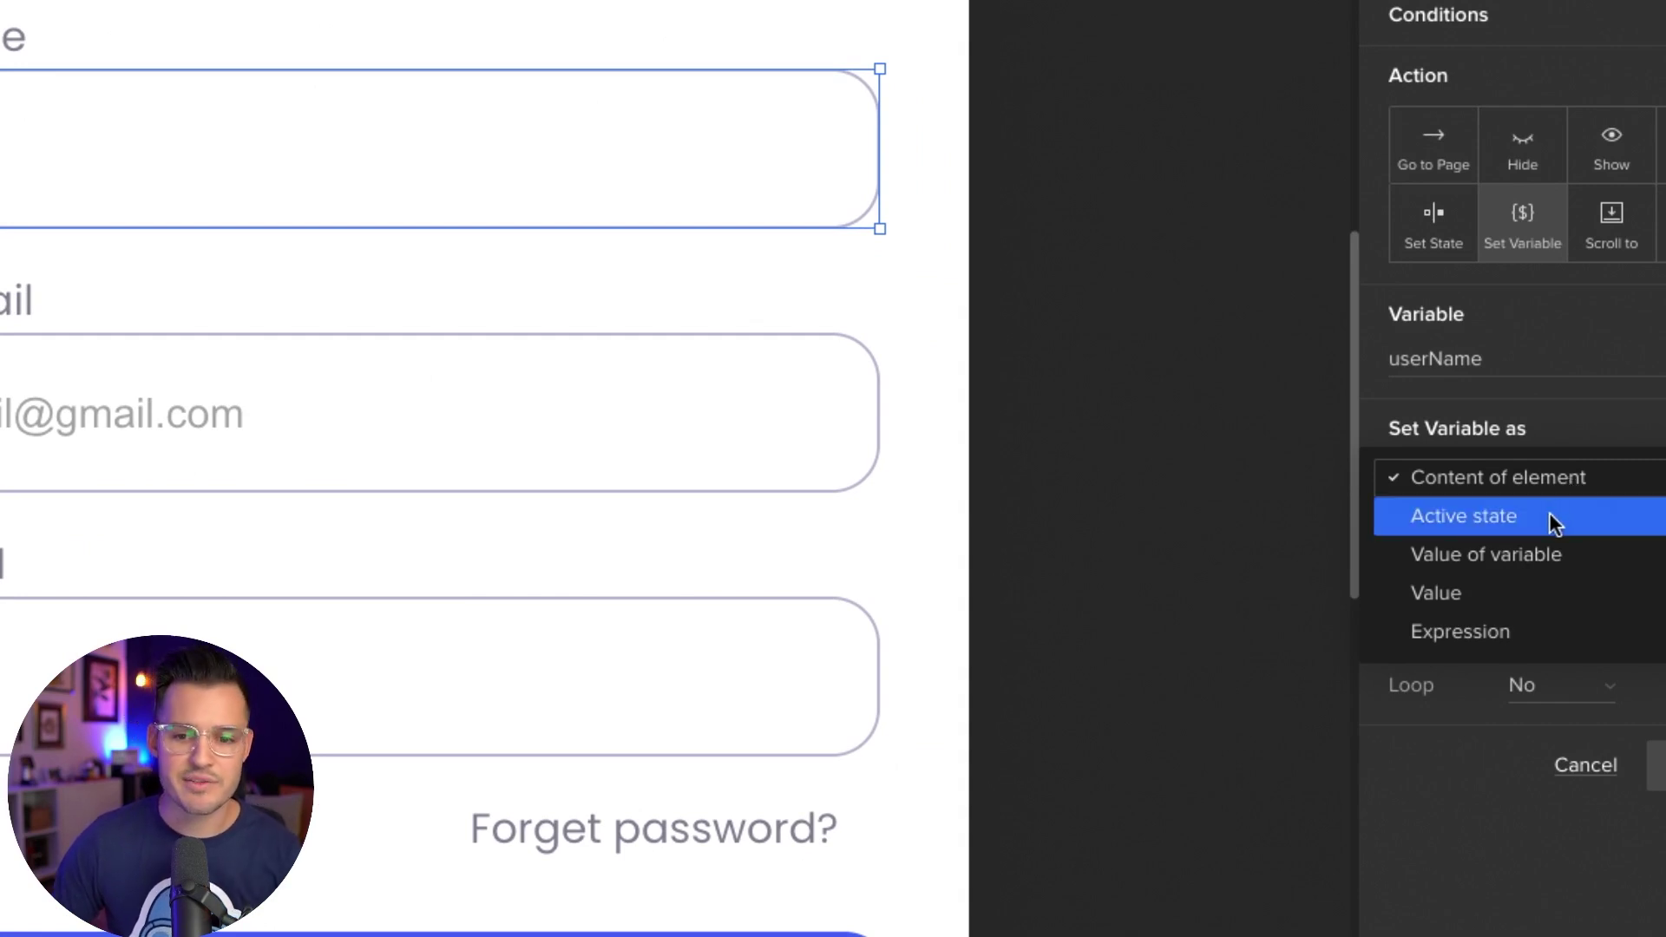
pyautogui.click(1527, 432)
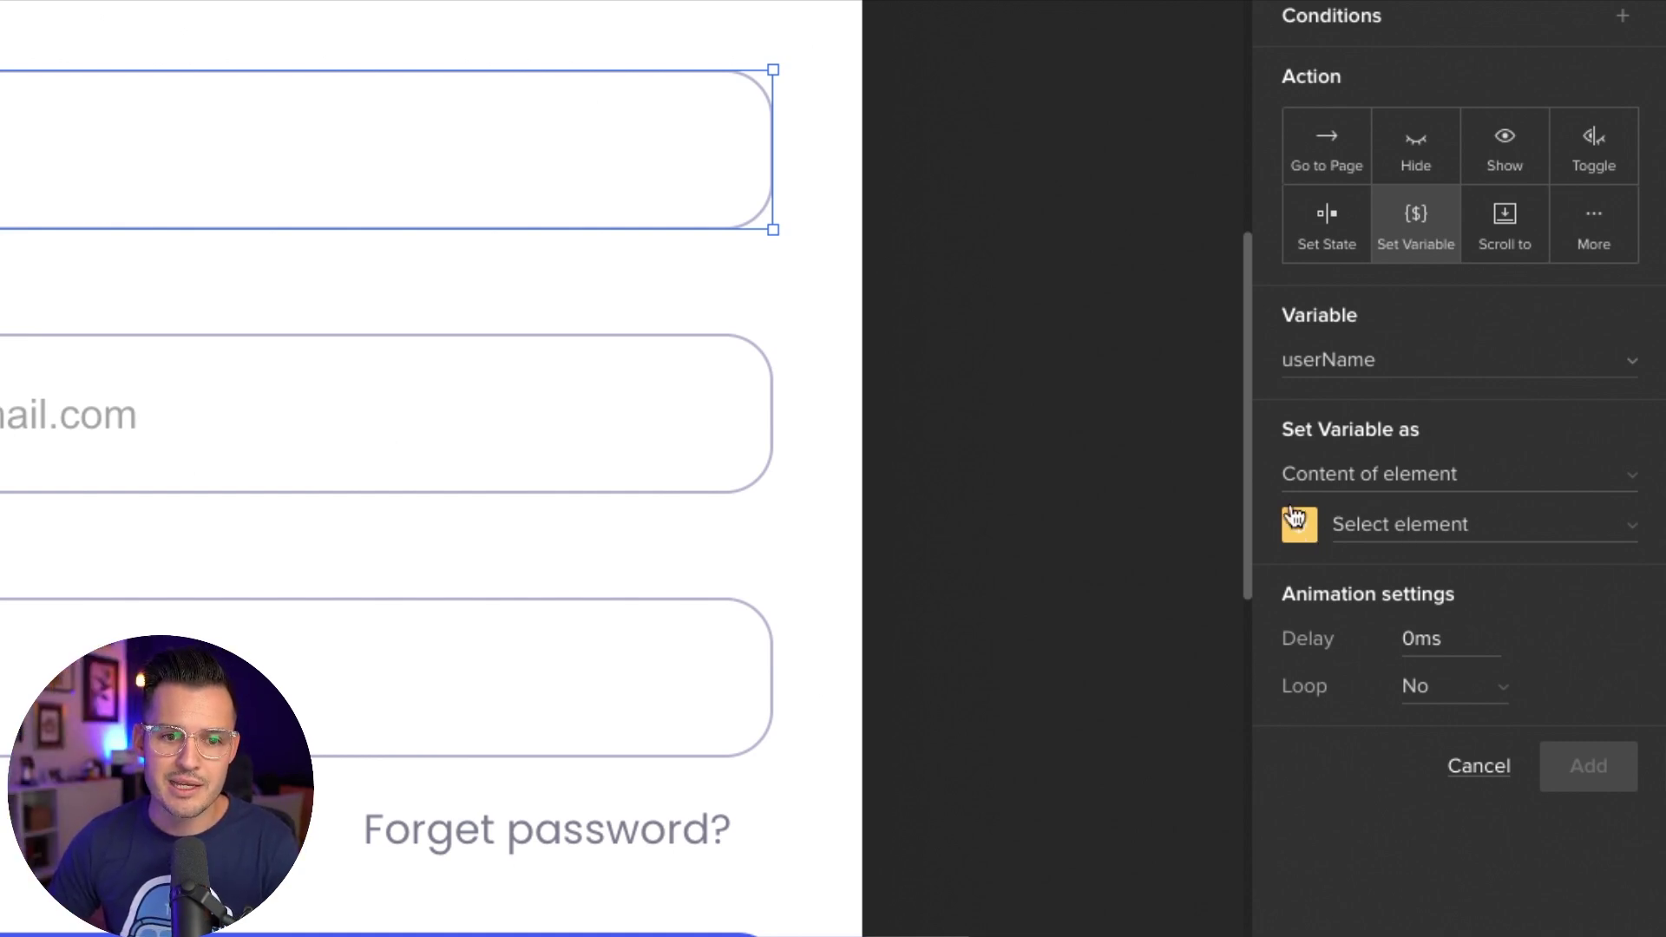
pyautogui.click(1299, 525)
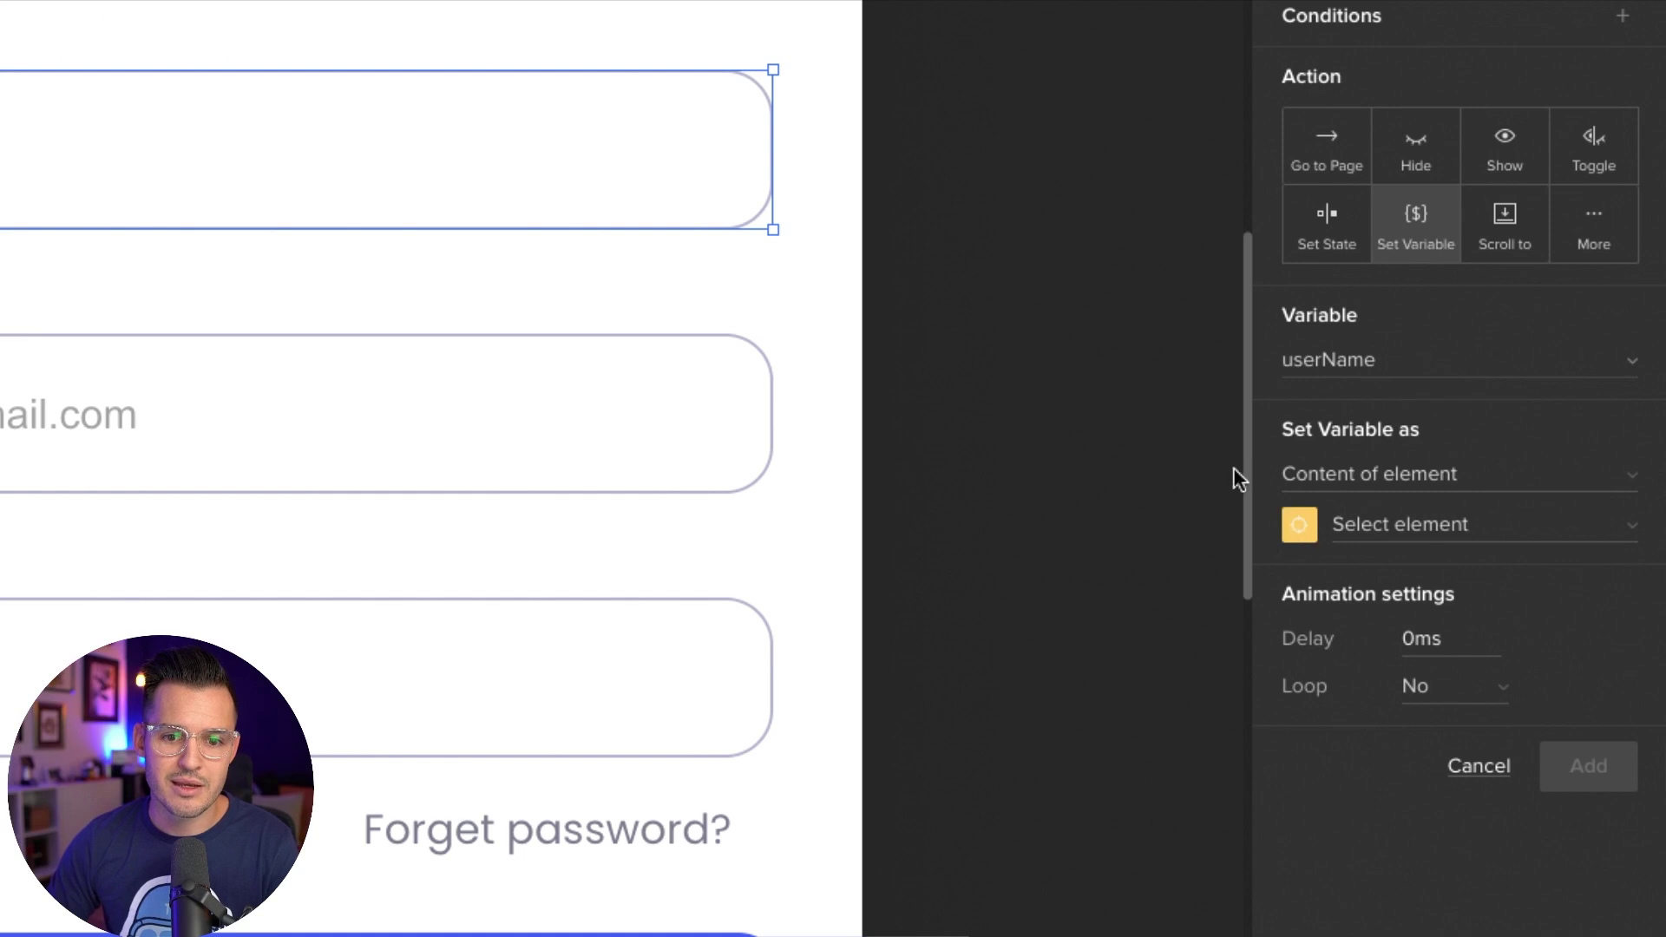
pyautogui.click(618, 145)
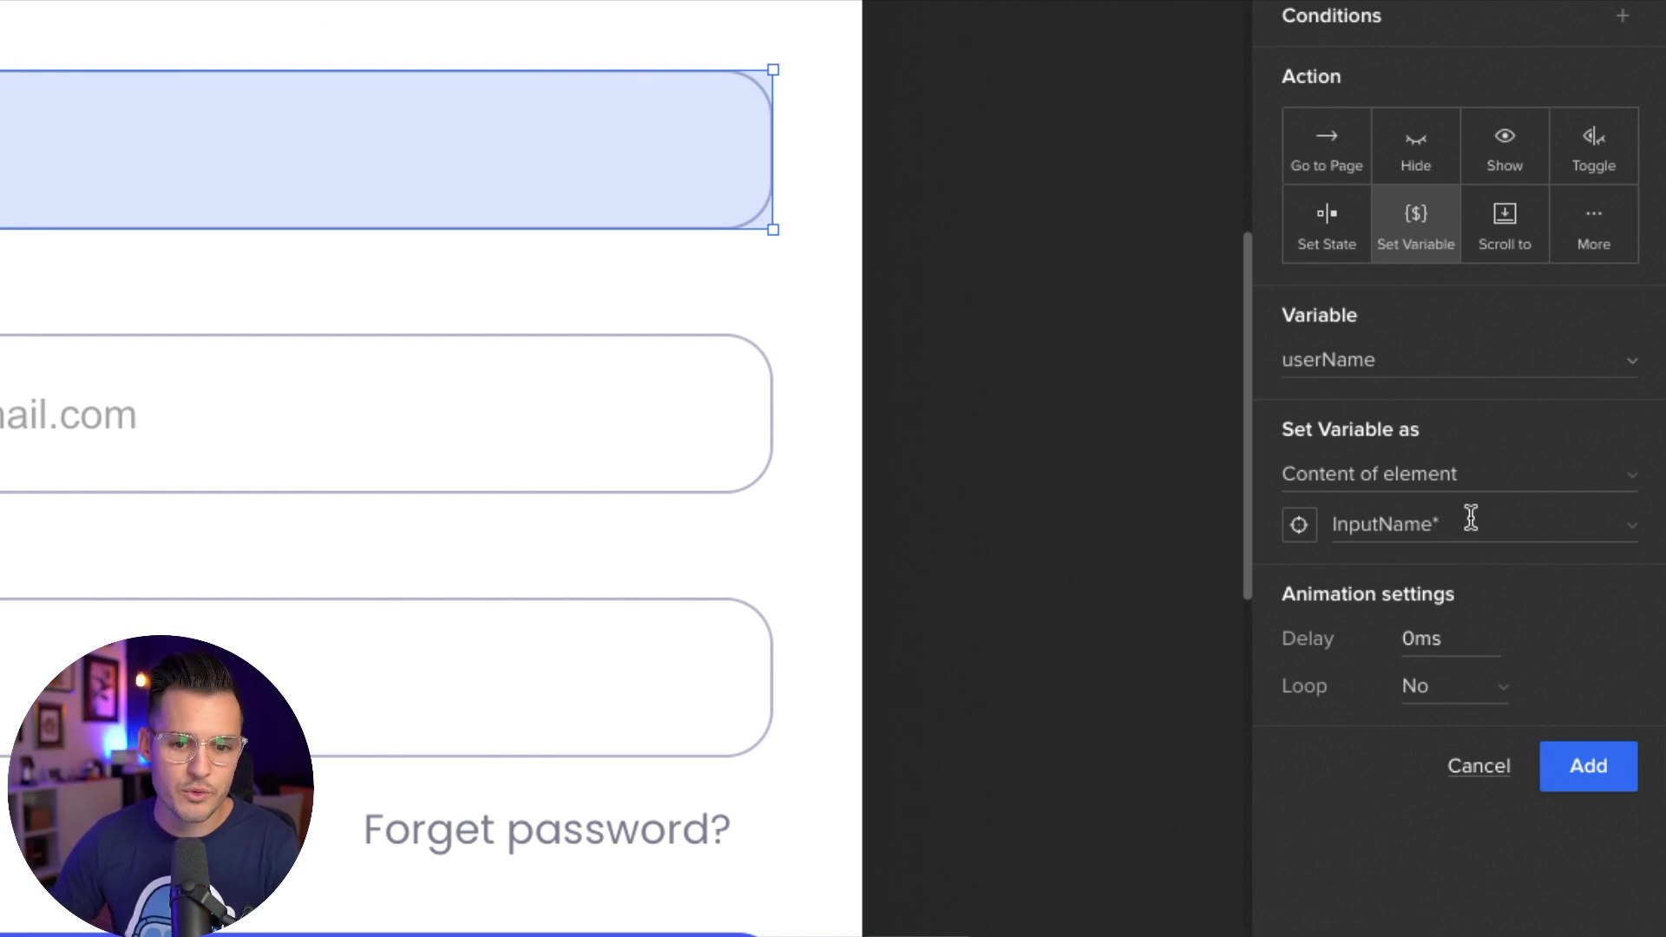
pyautogui.click(1579, 769)
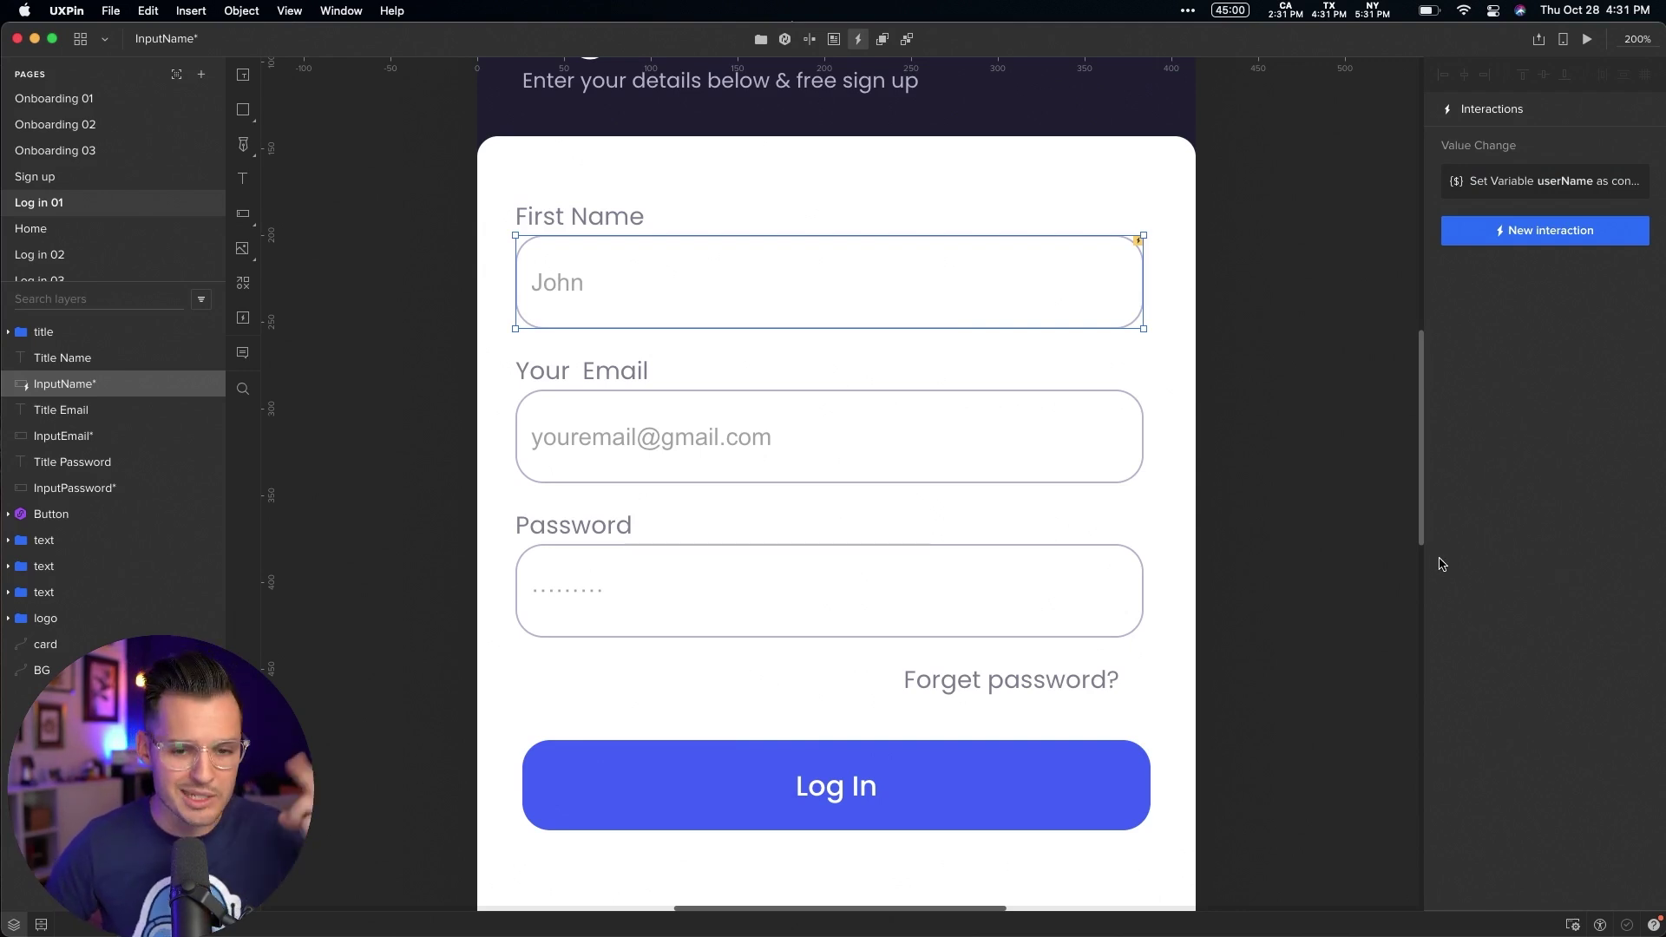
pyautogui.click(1349, 508)
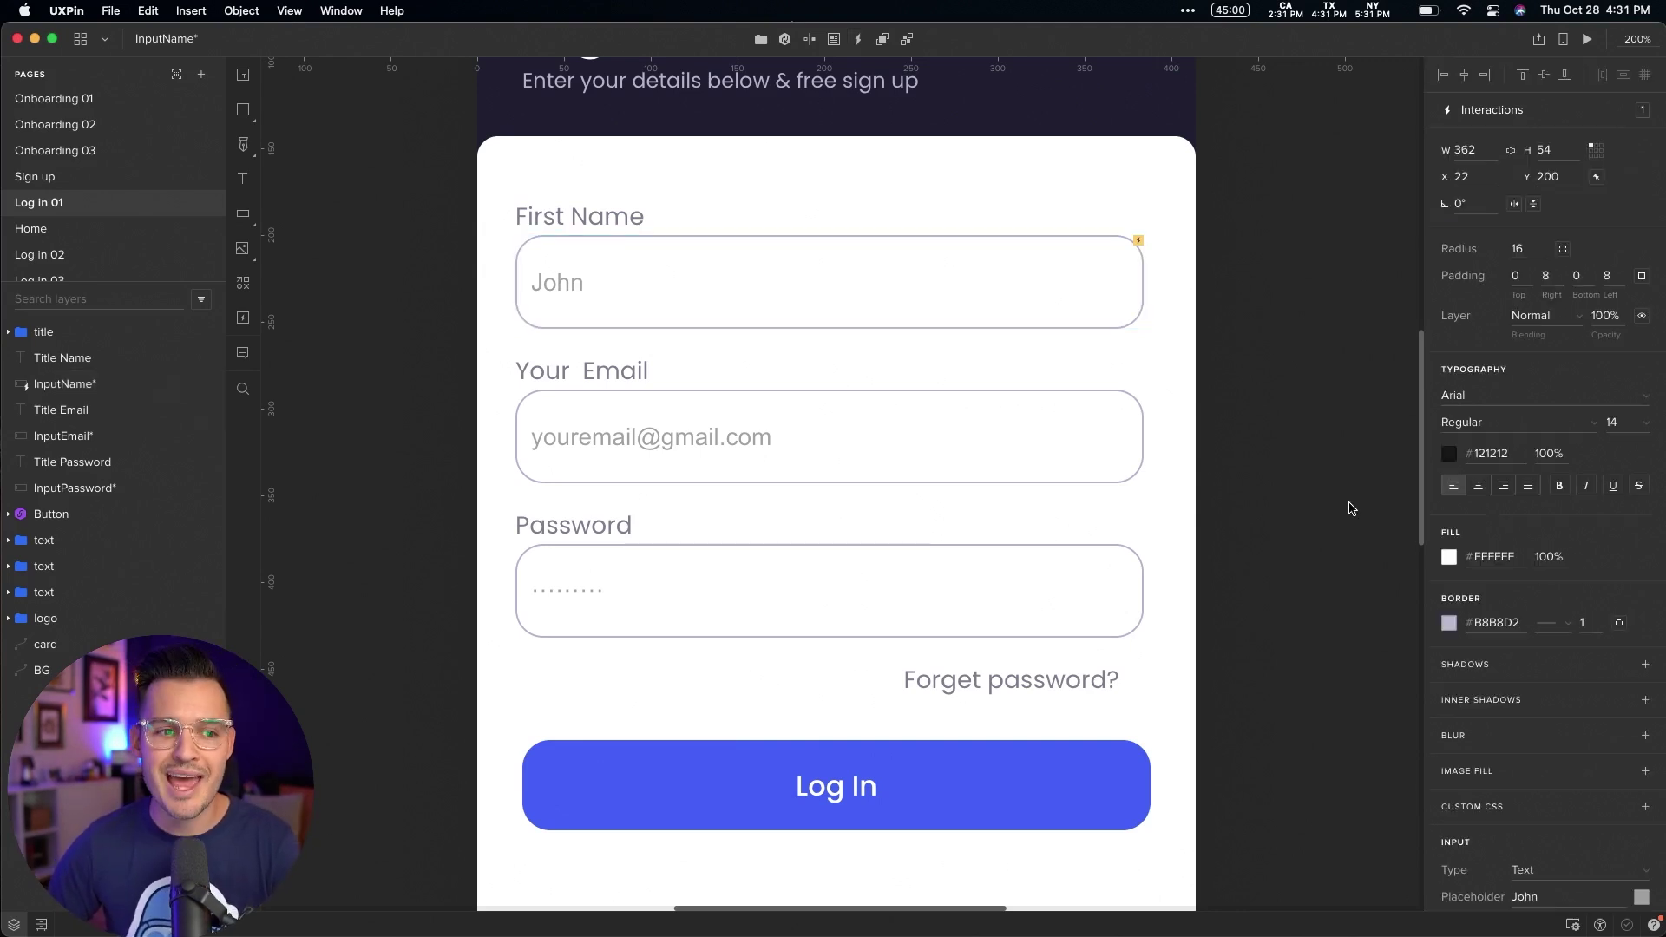
pyautogui.click(93, 230)
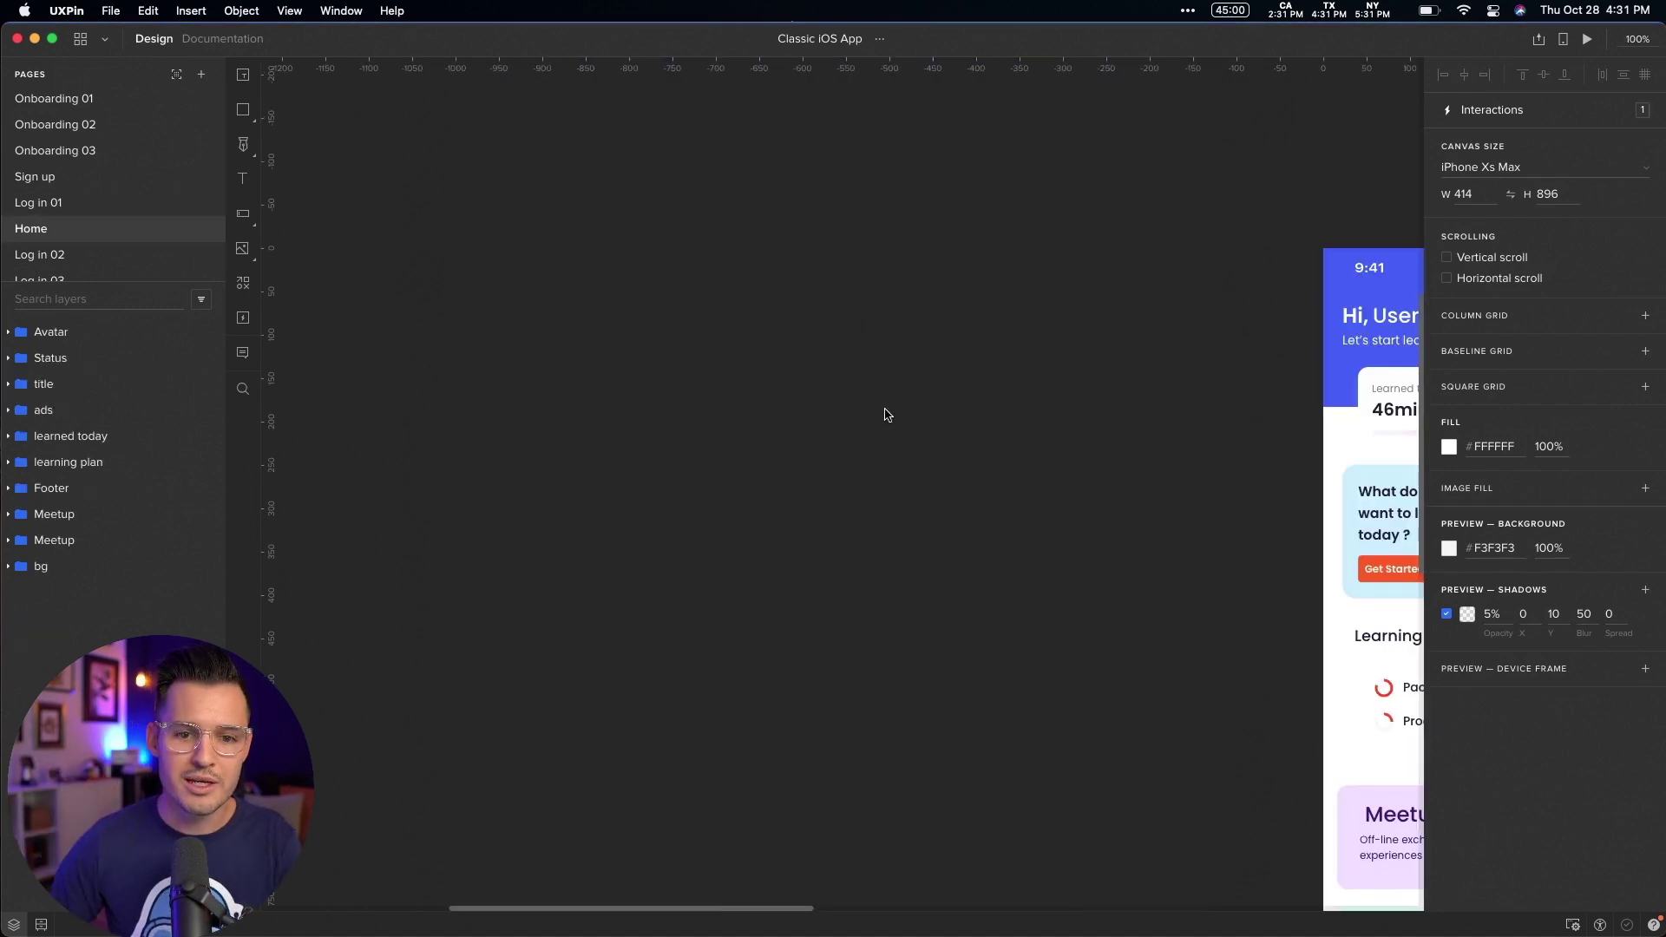
# Zoom to the greeting and start a Page Load interaction on the Home page
pyautogui.press('super+0')
pyautogui.moveTo(449, 149); pyautogui.dragTo(1071, 416)
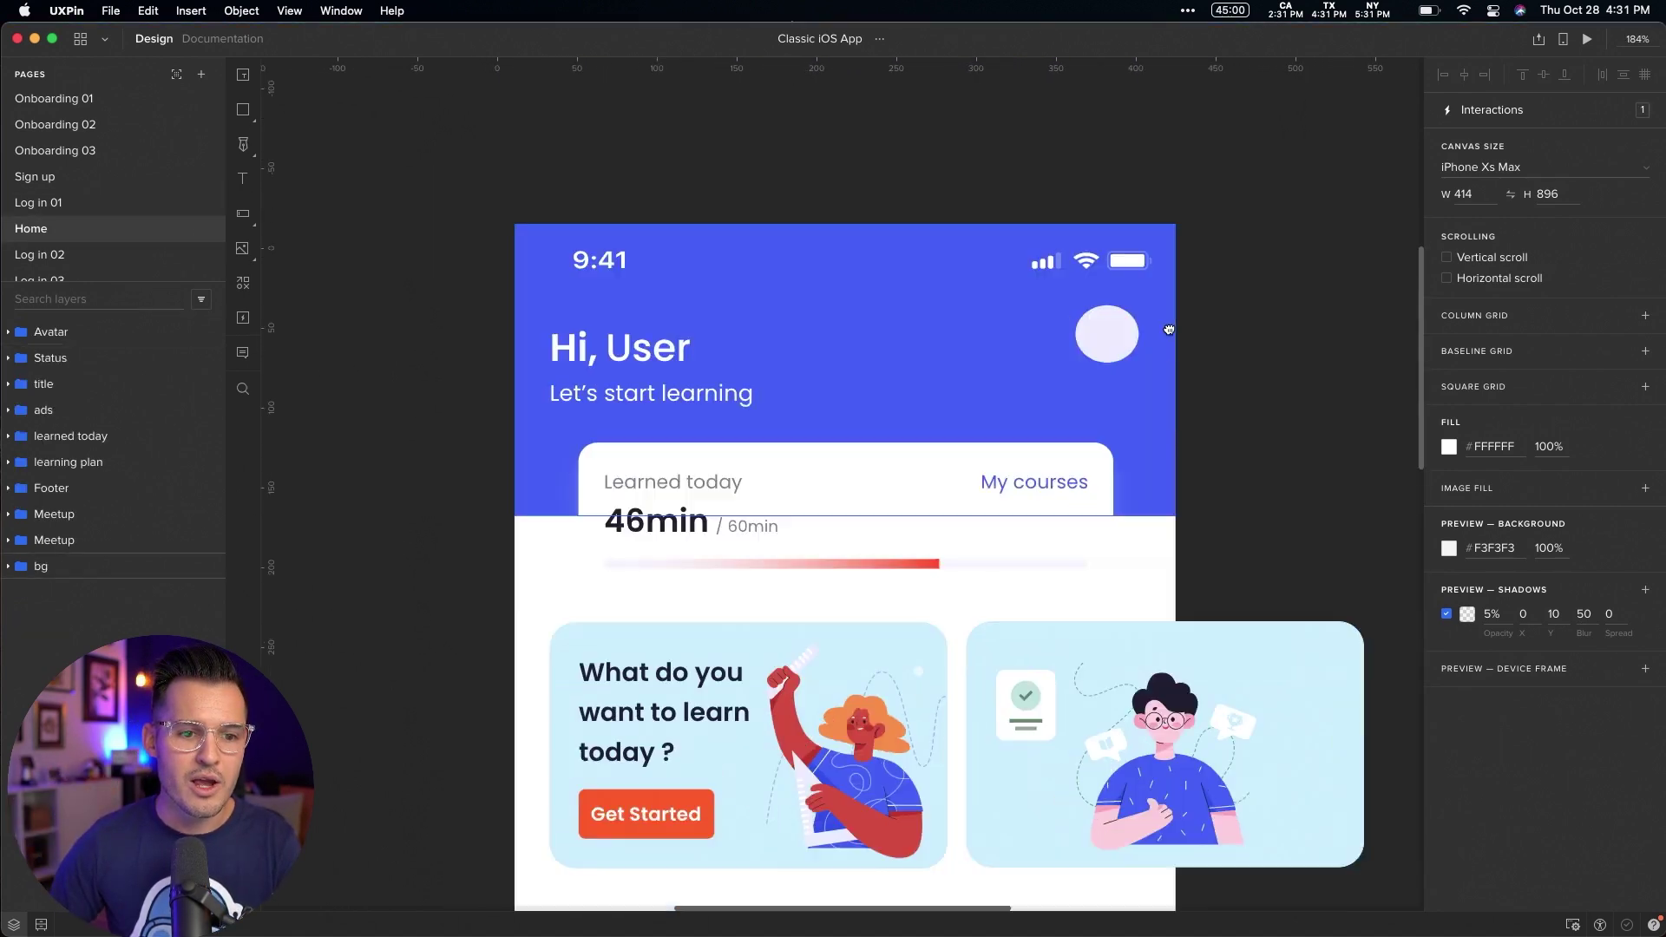
pyautogui.click(707, 306)
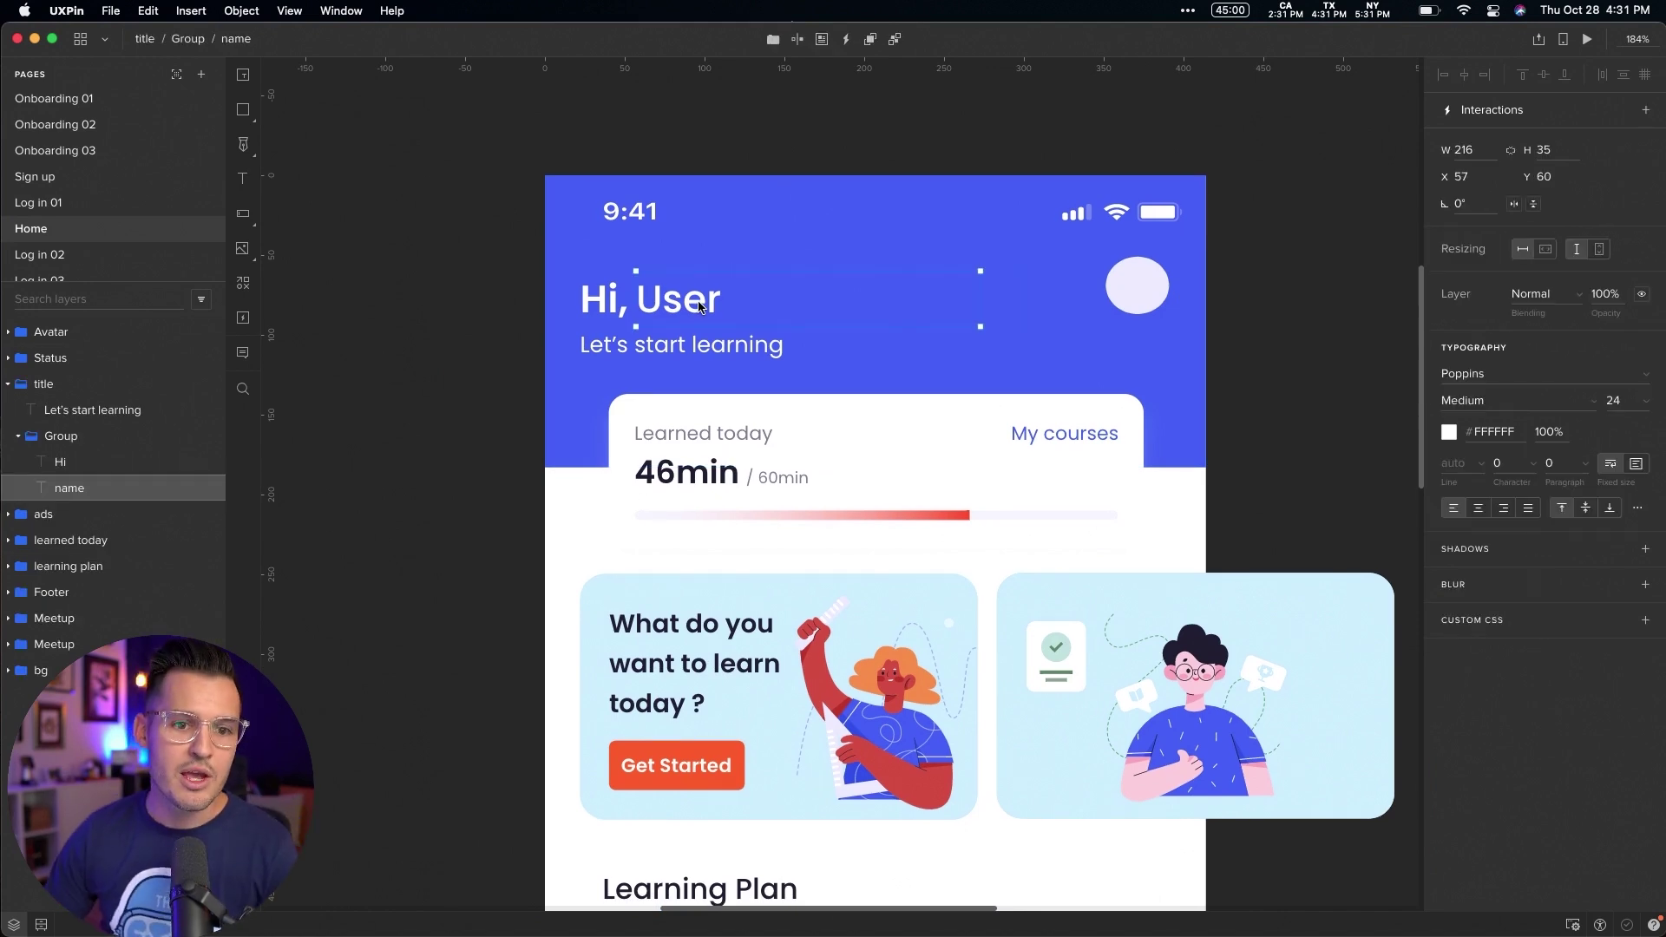
pyautogui.click(1249, 149)
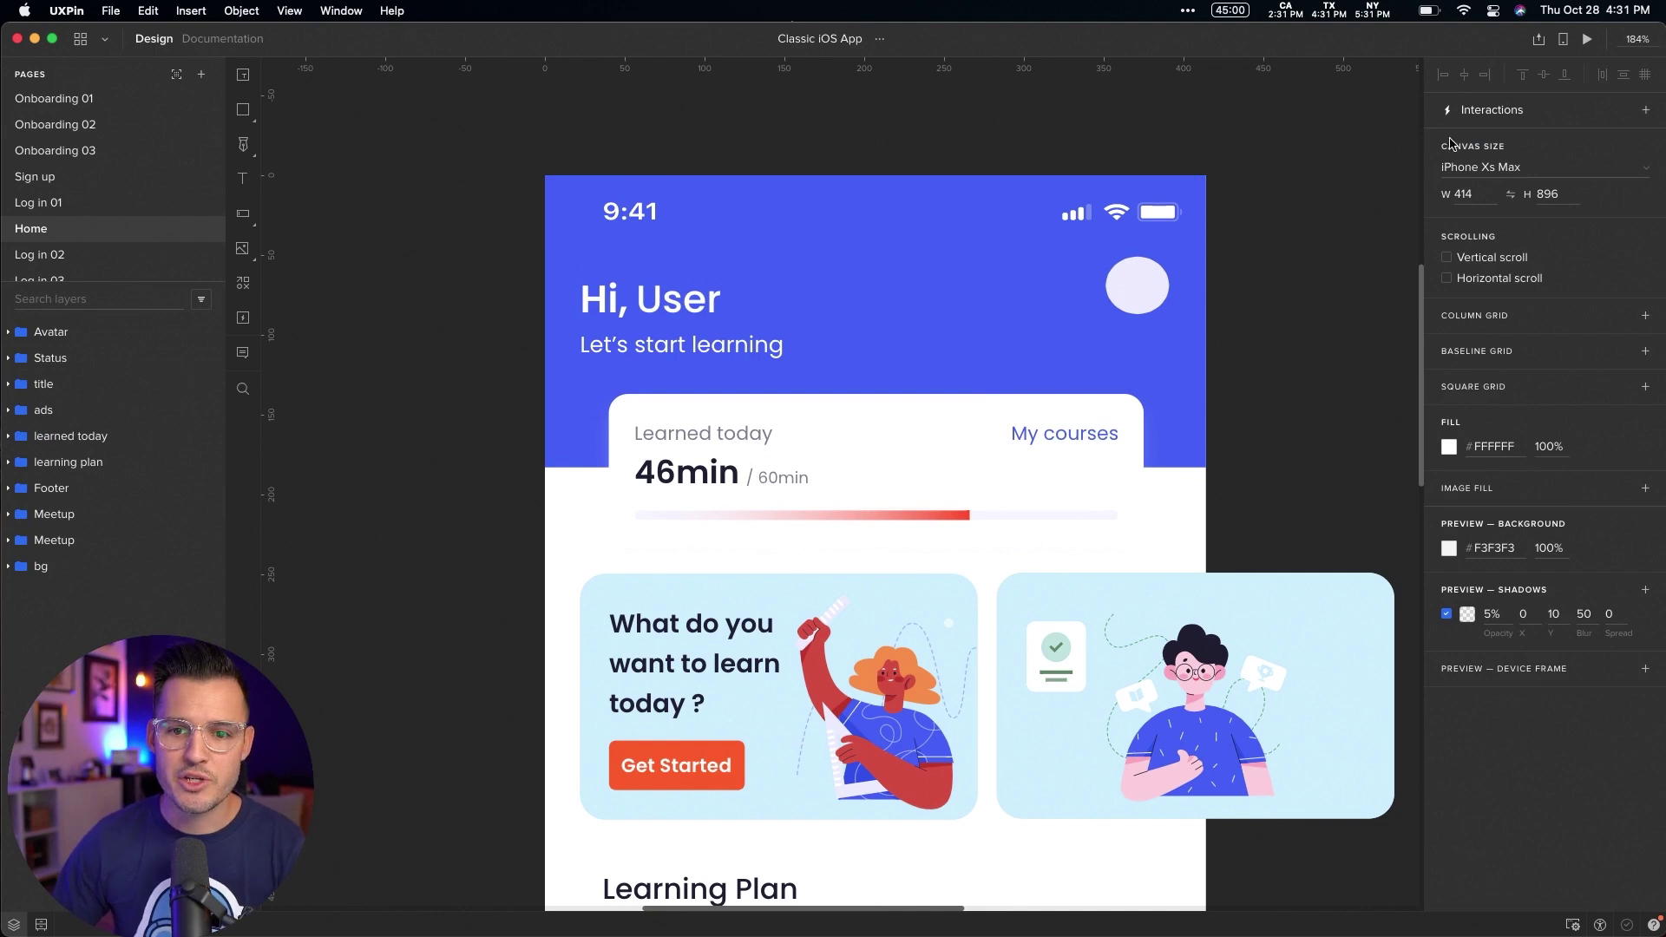
pyautogui.click(1646, 110)
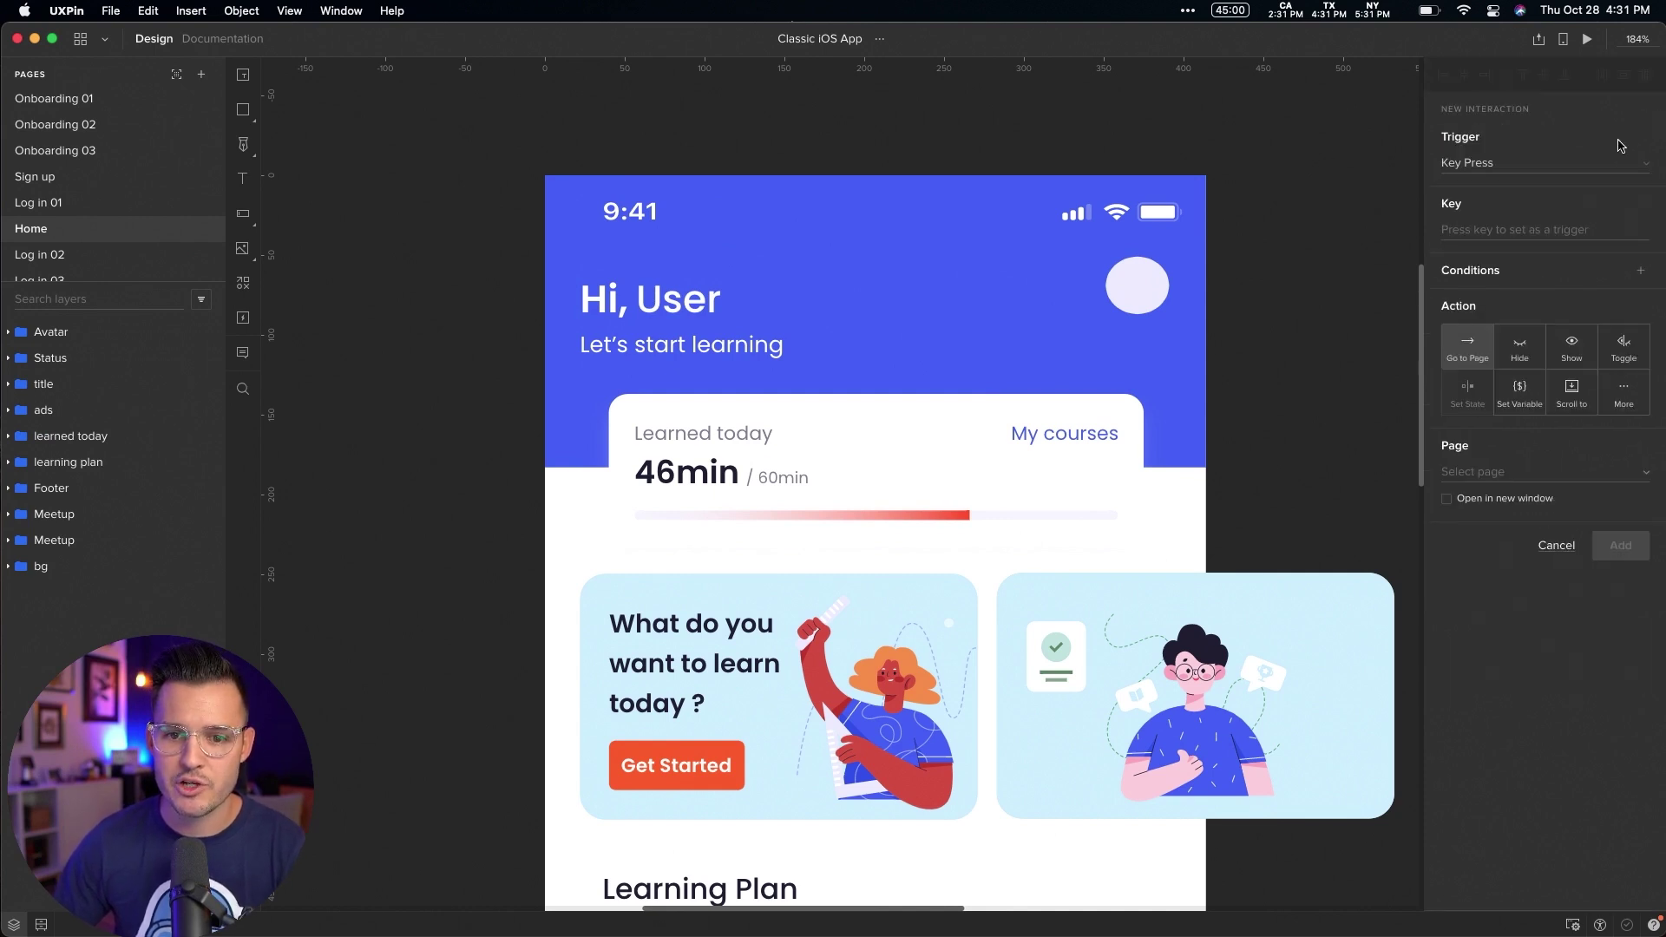
pyautogui.click(1592, 165)
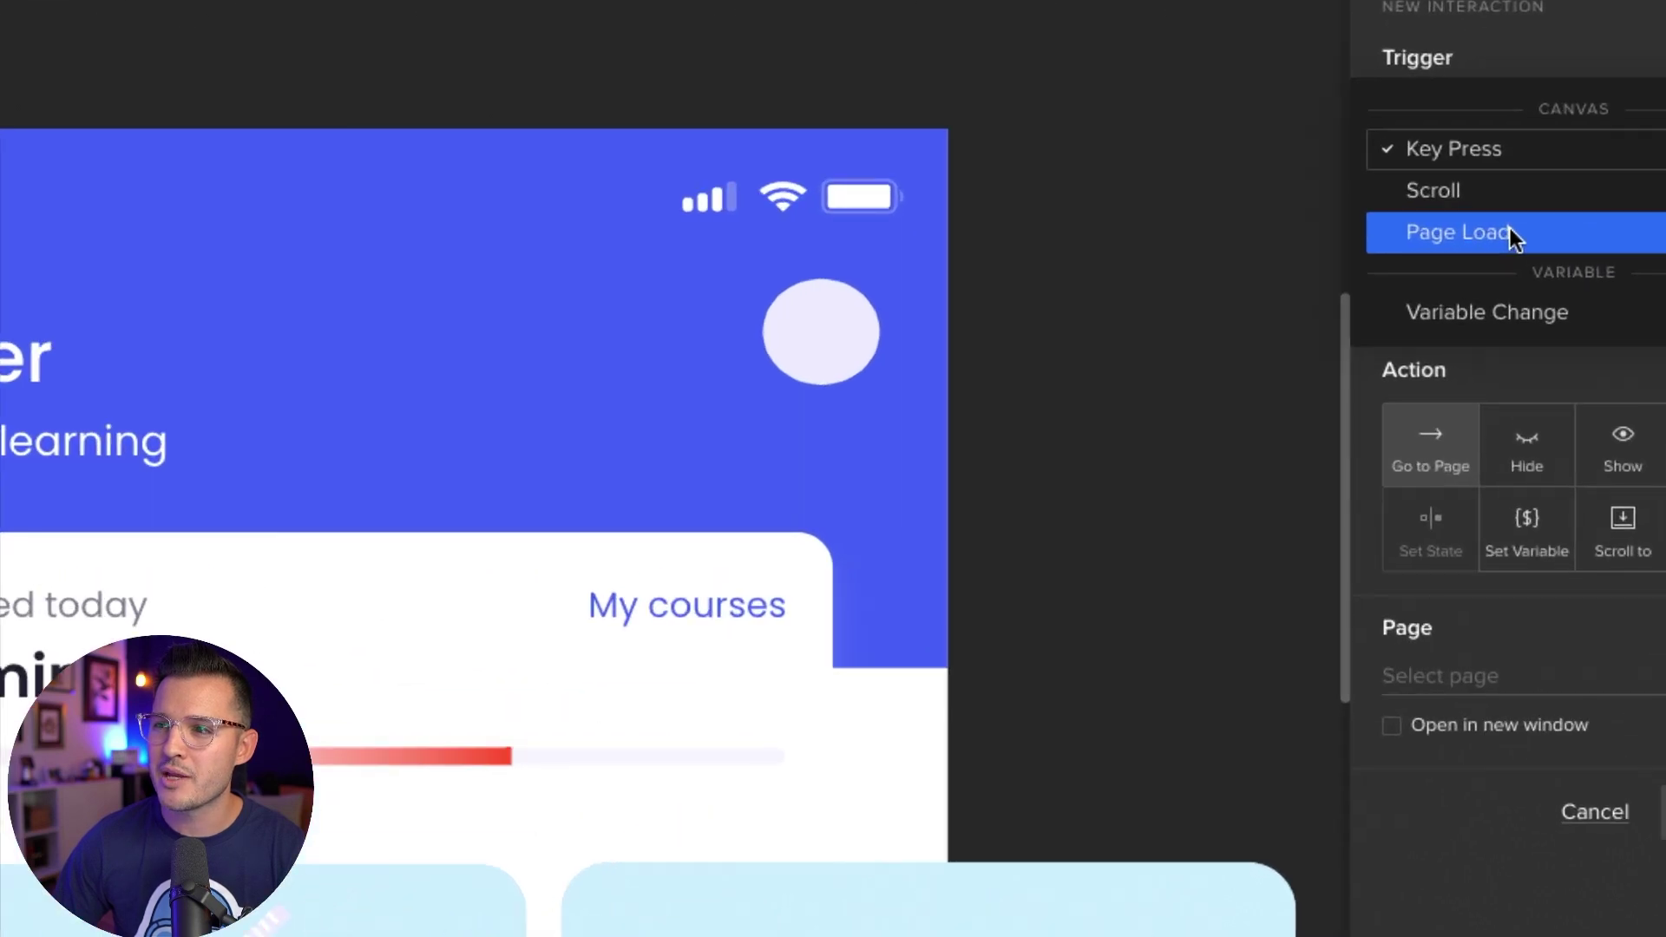
pyautogui.click(1508, 230)
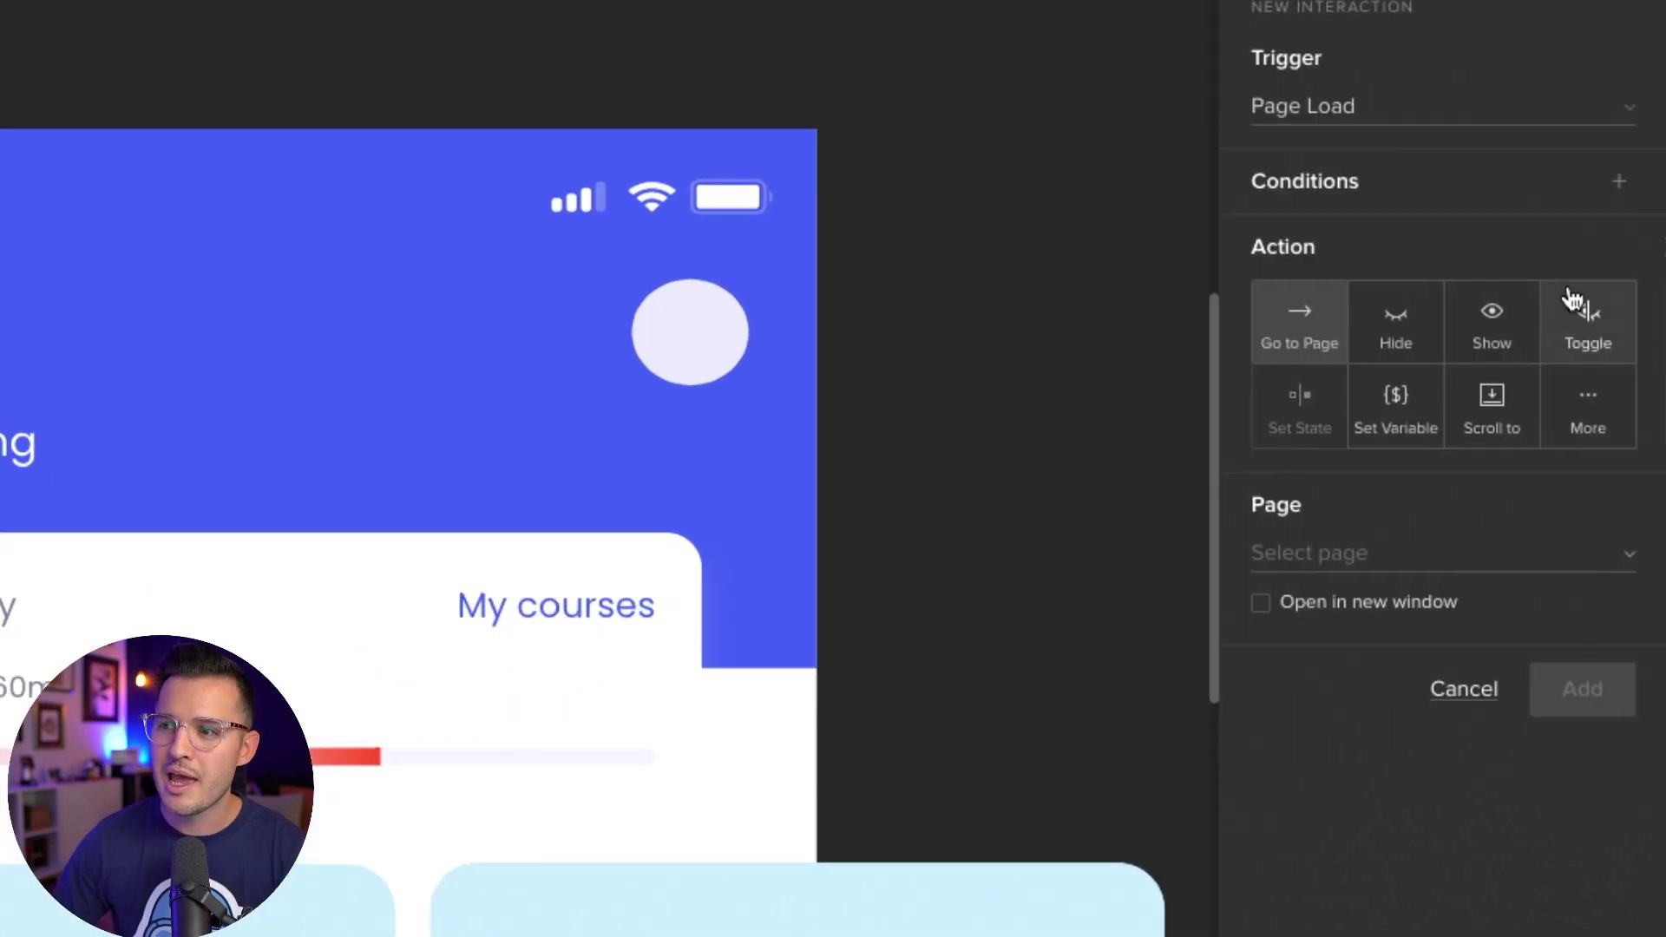
# Add a Set Content action showing the userName variable's value in the User text
pyautogui.click(1608, 422)
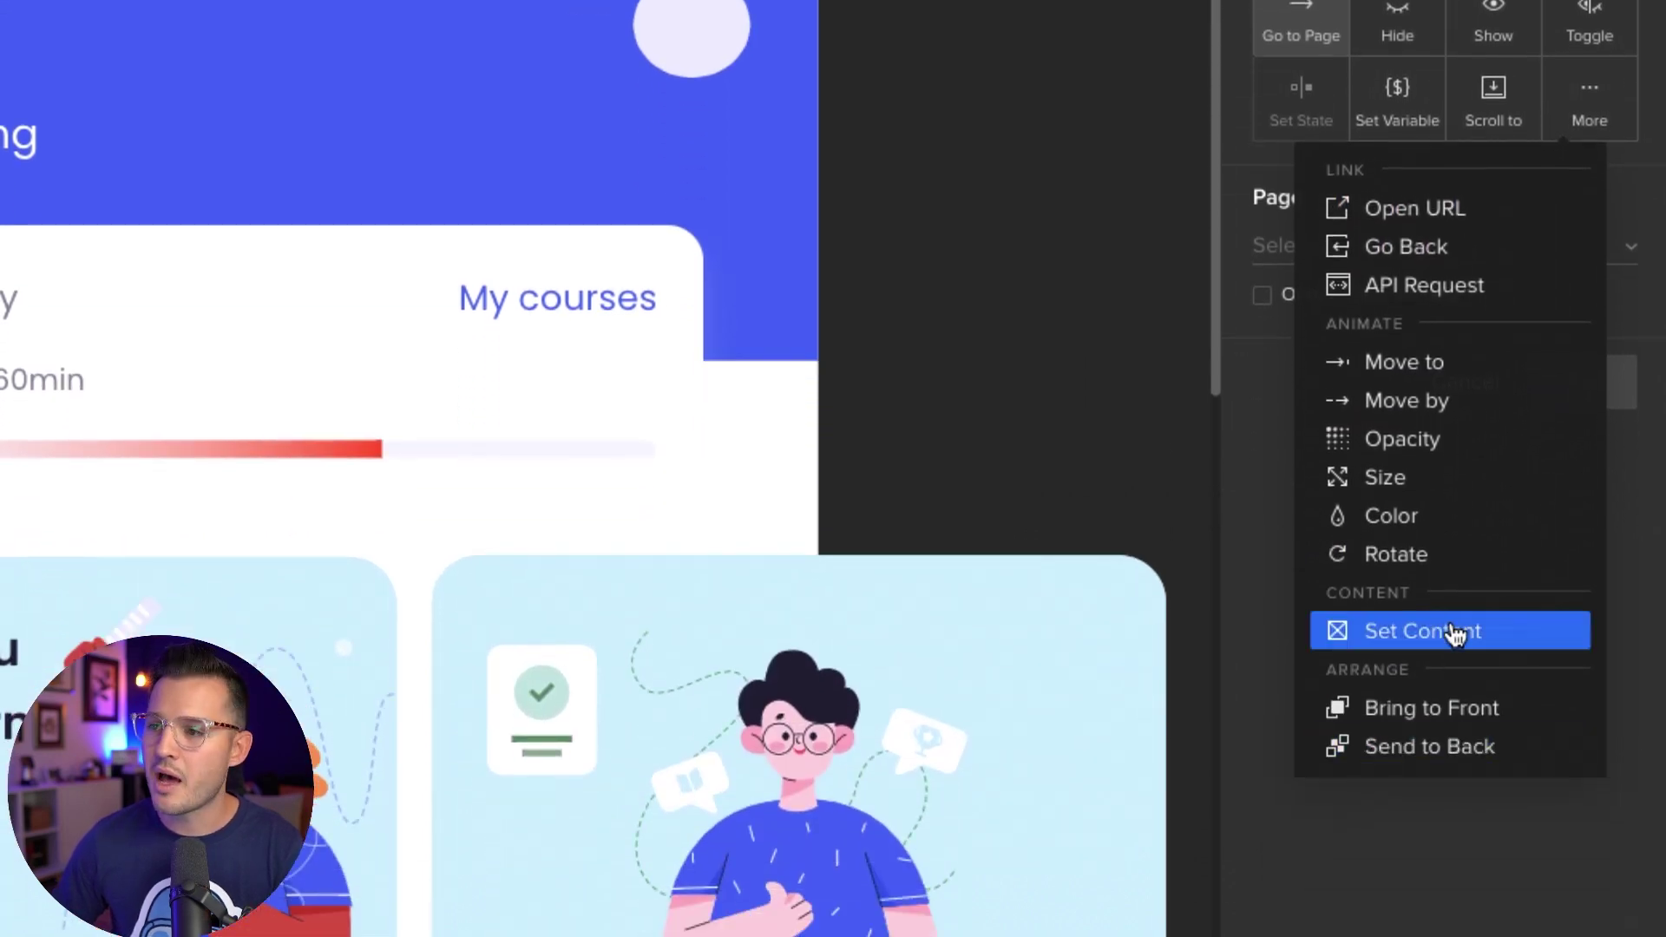
pyautogui.click(1454, 634)
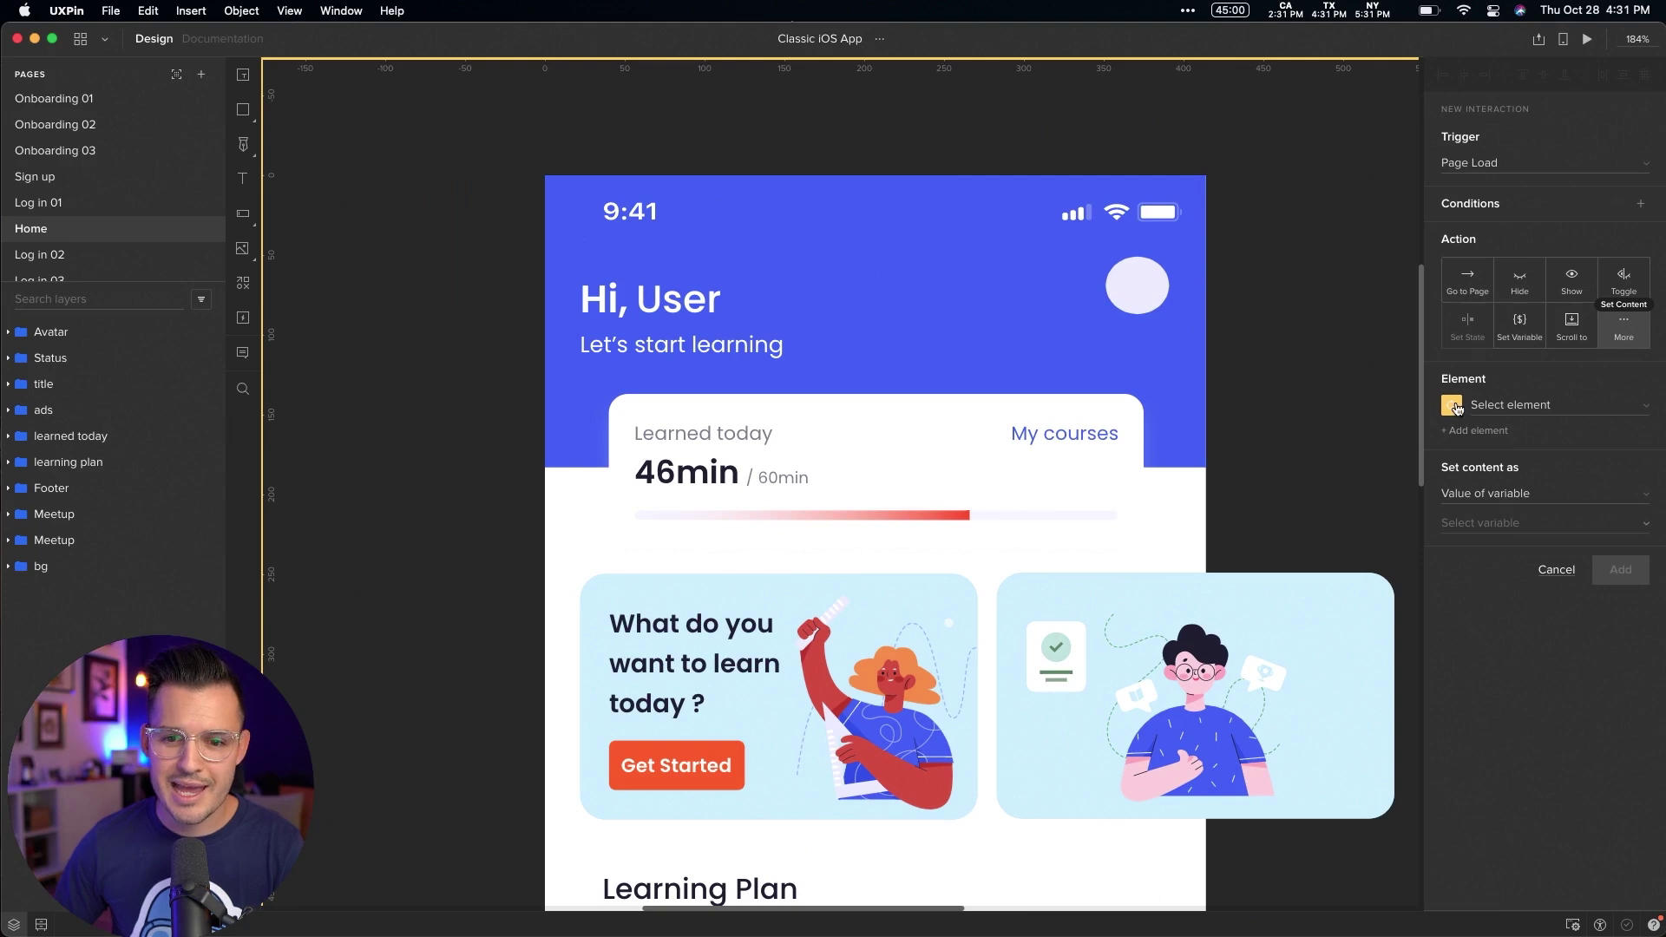
pyautogui.click(1455, 405)
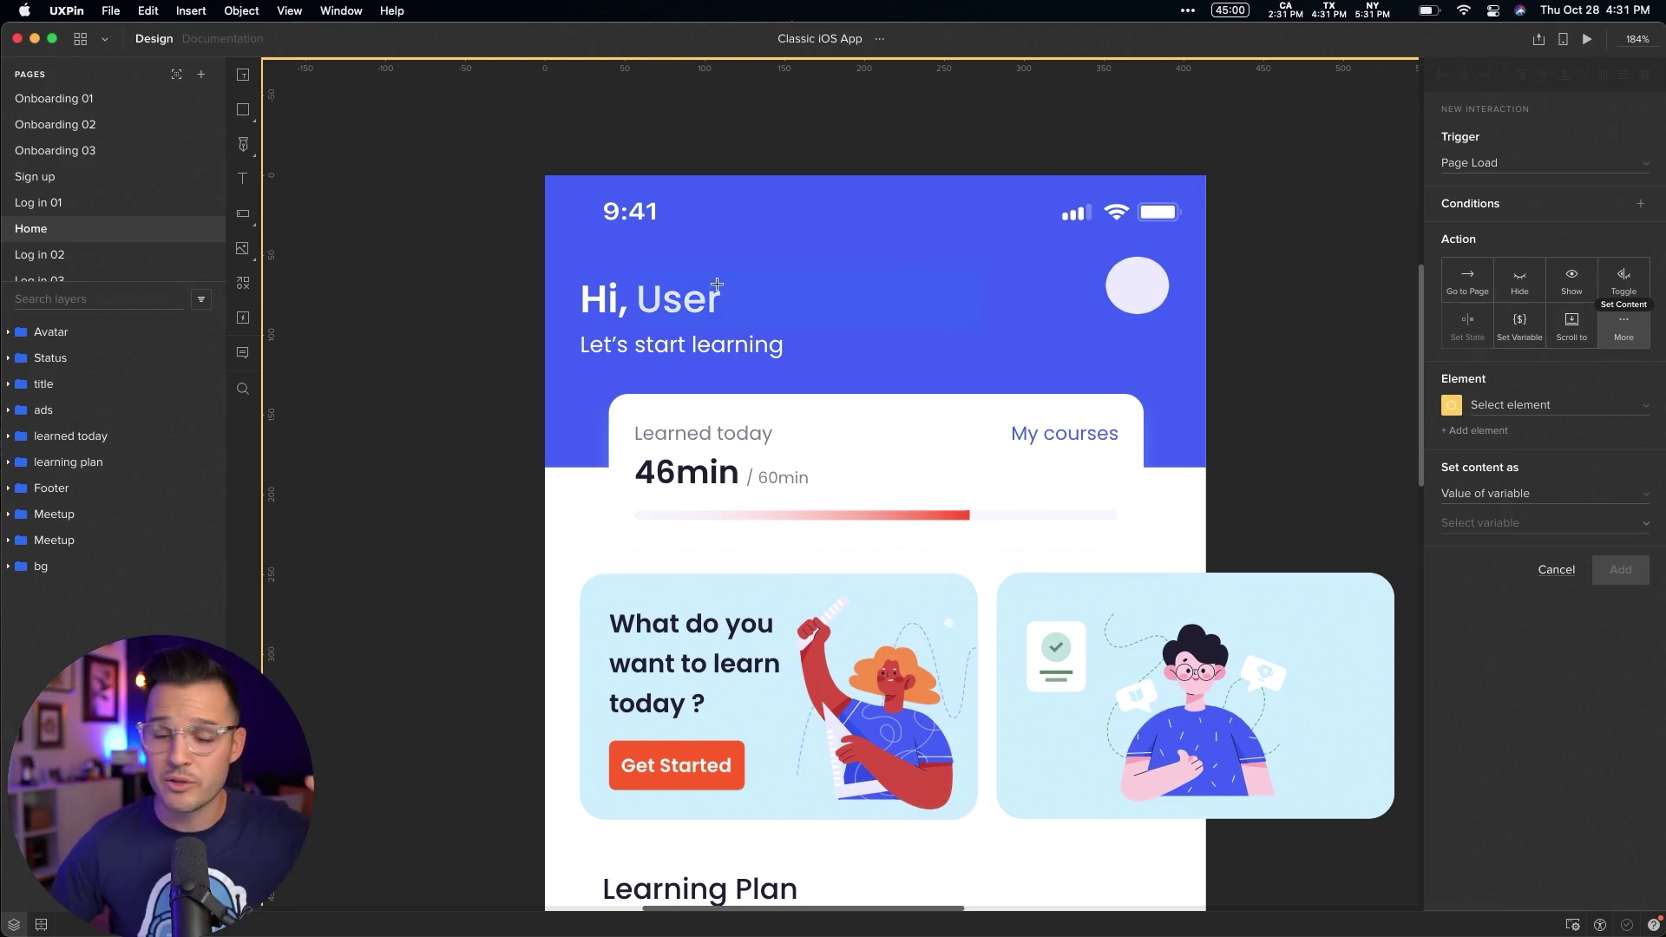
pyautogui.click(684, 301)
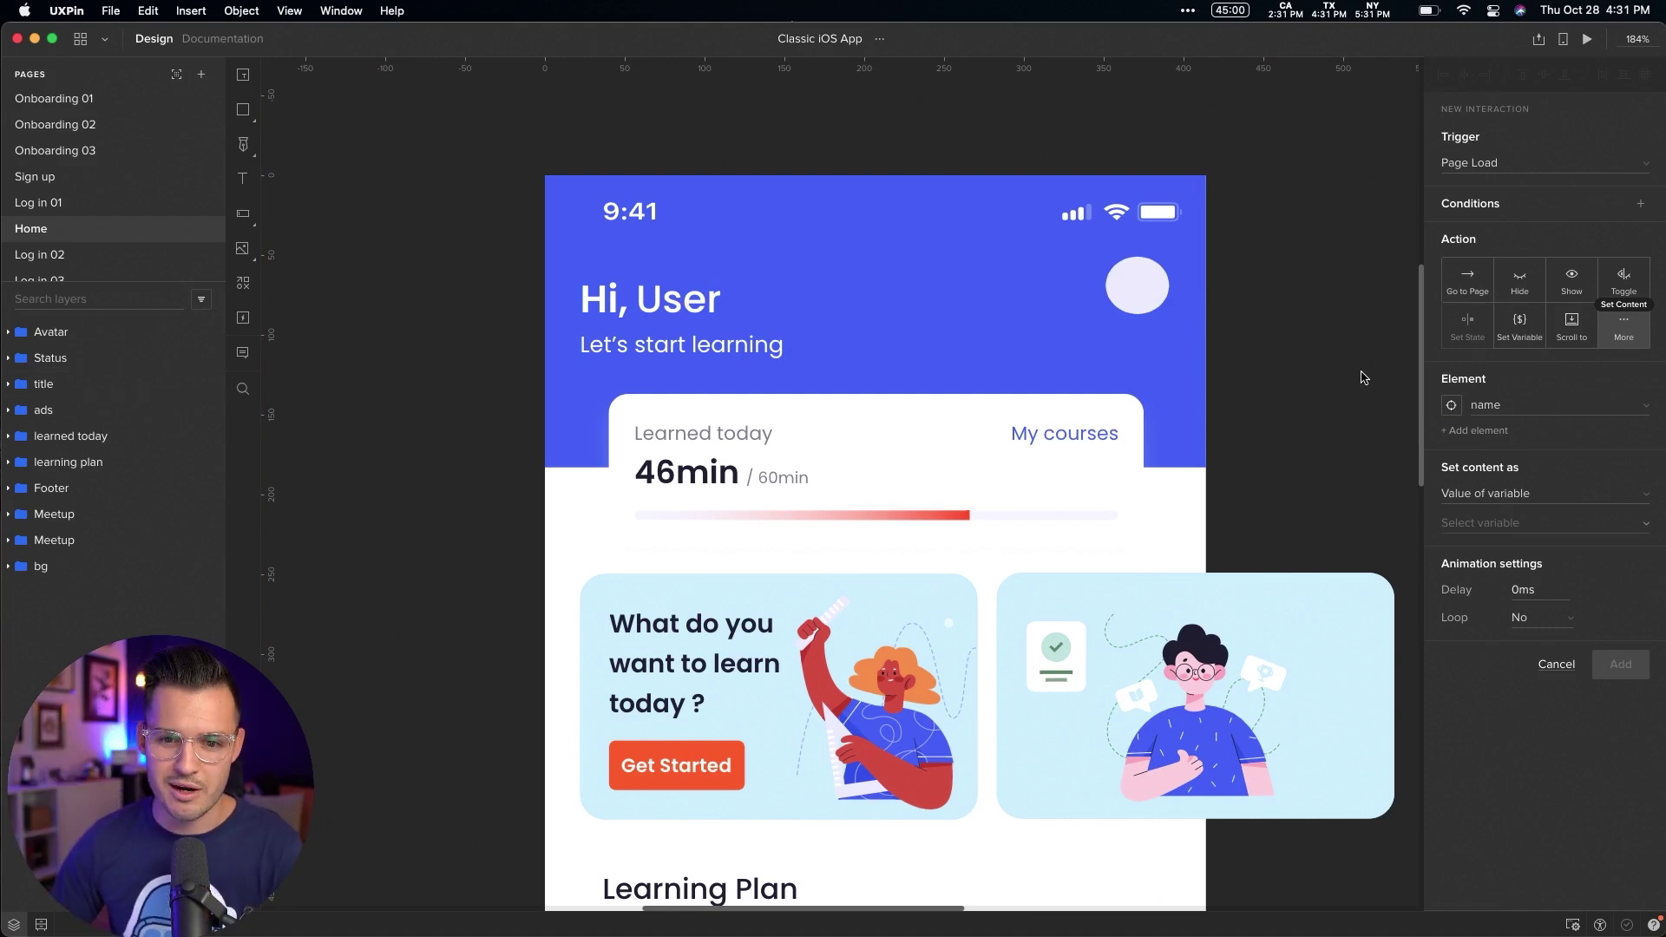
pyautogui.click(1528, 501)
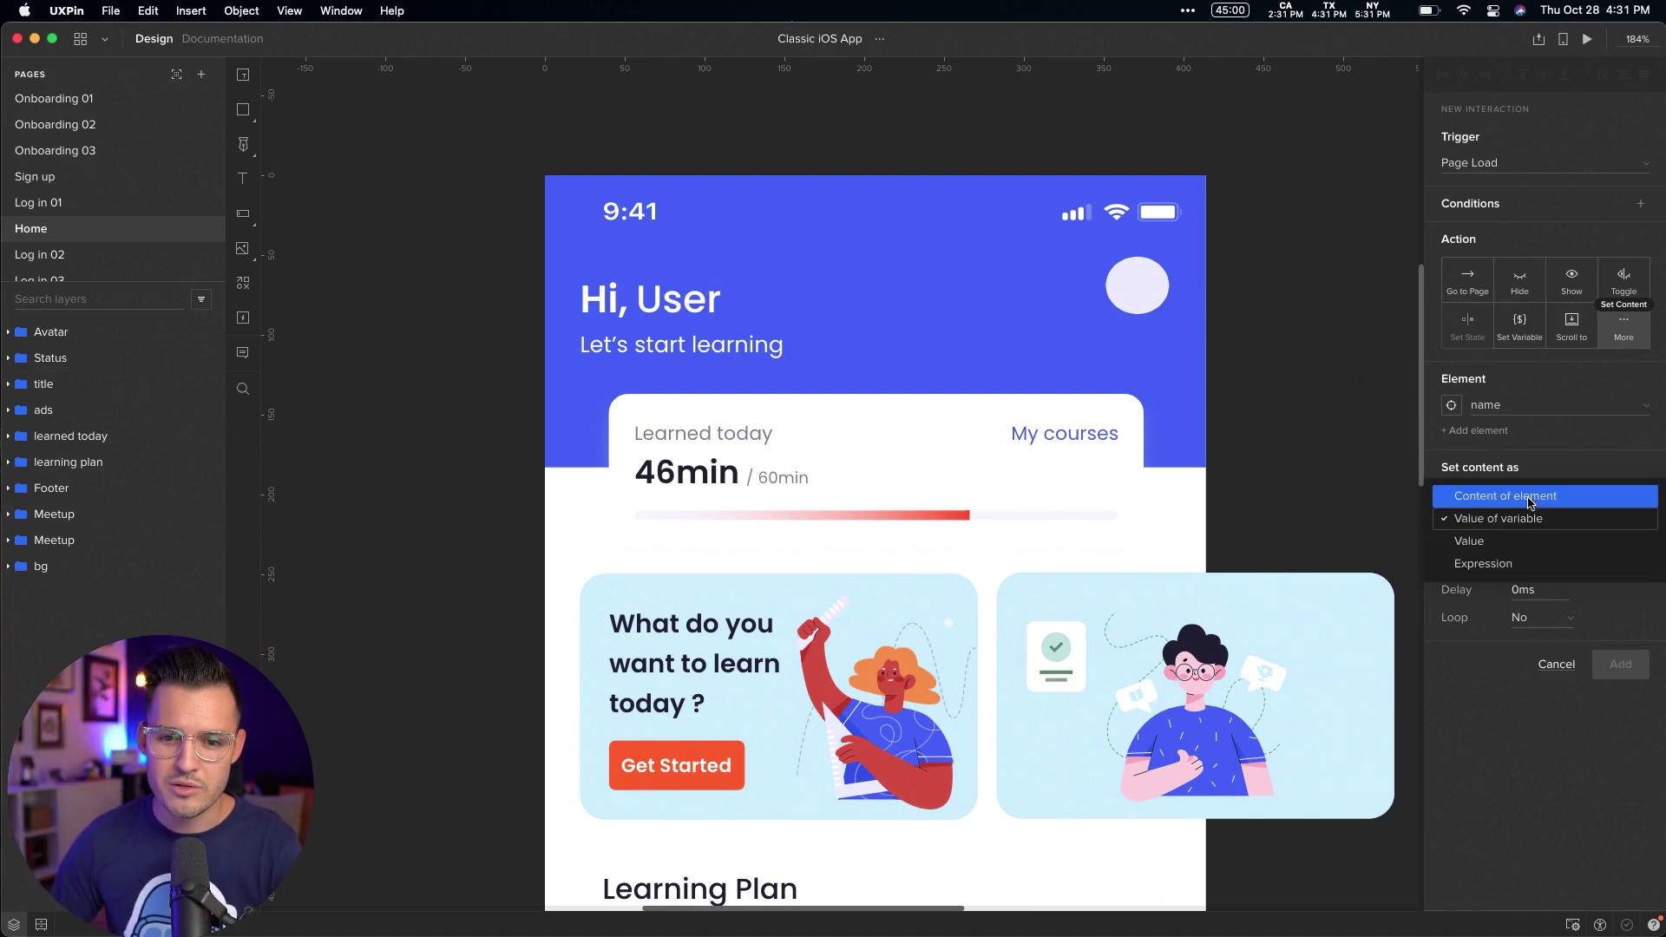
pyautogui.click(1538, 526)
pyautogui.click(1538, 531)
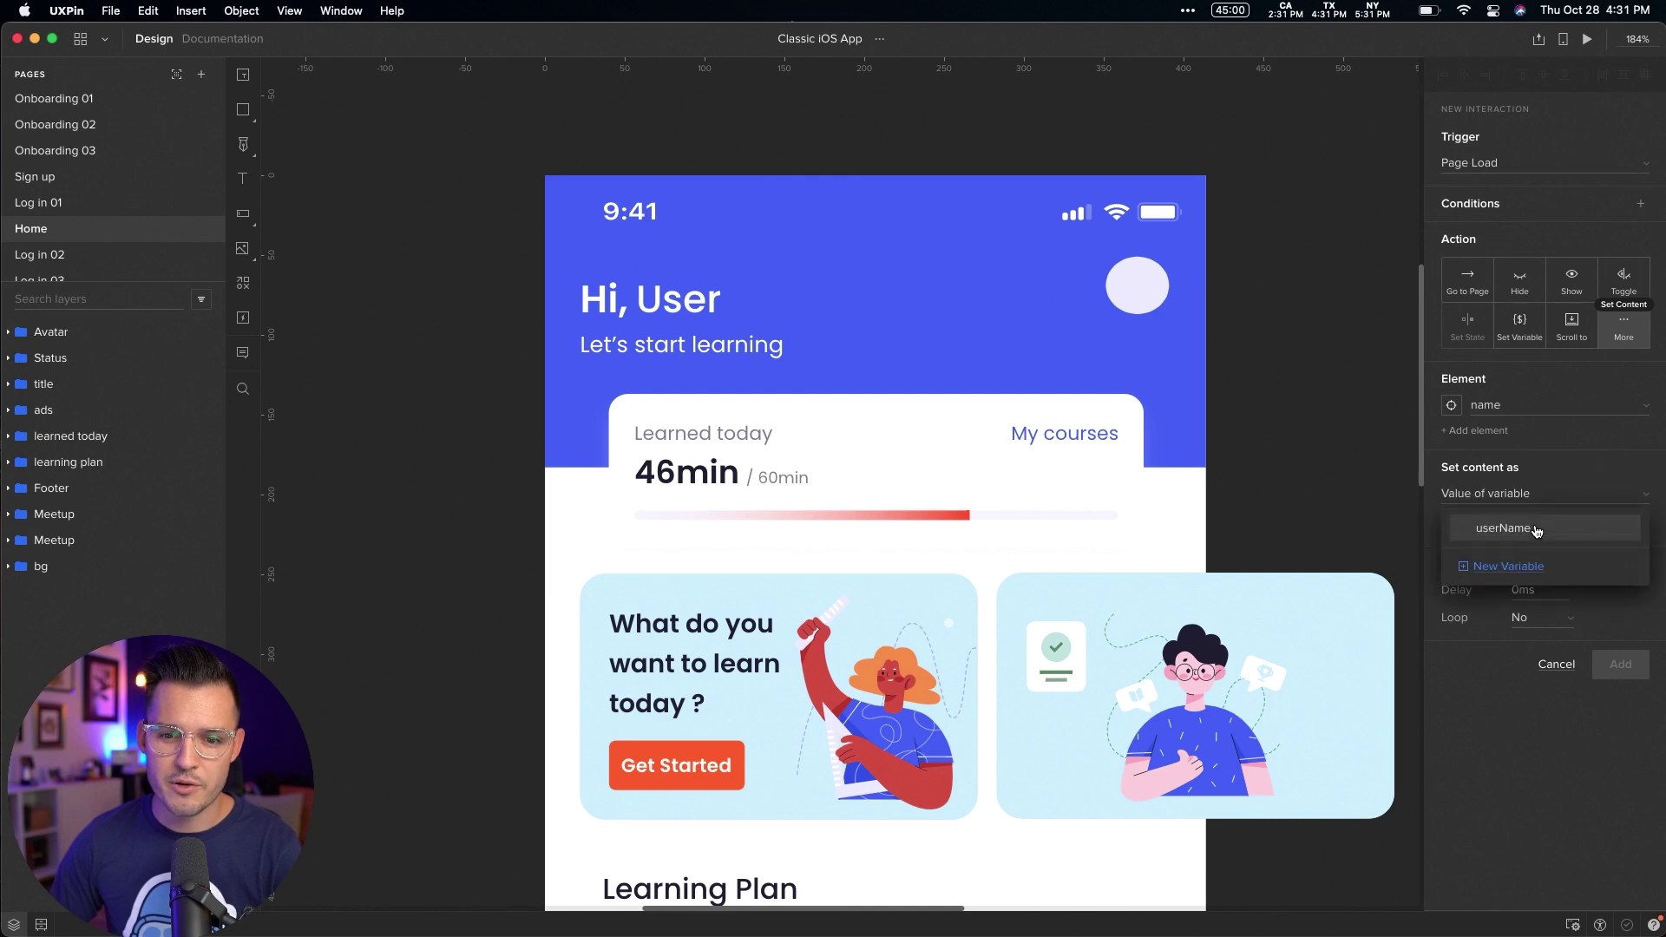
pyautogui.click(1527, 536)
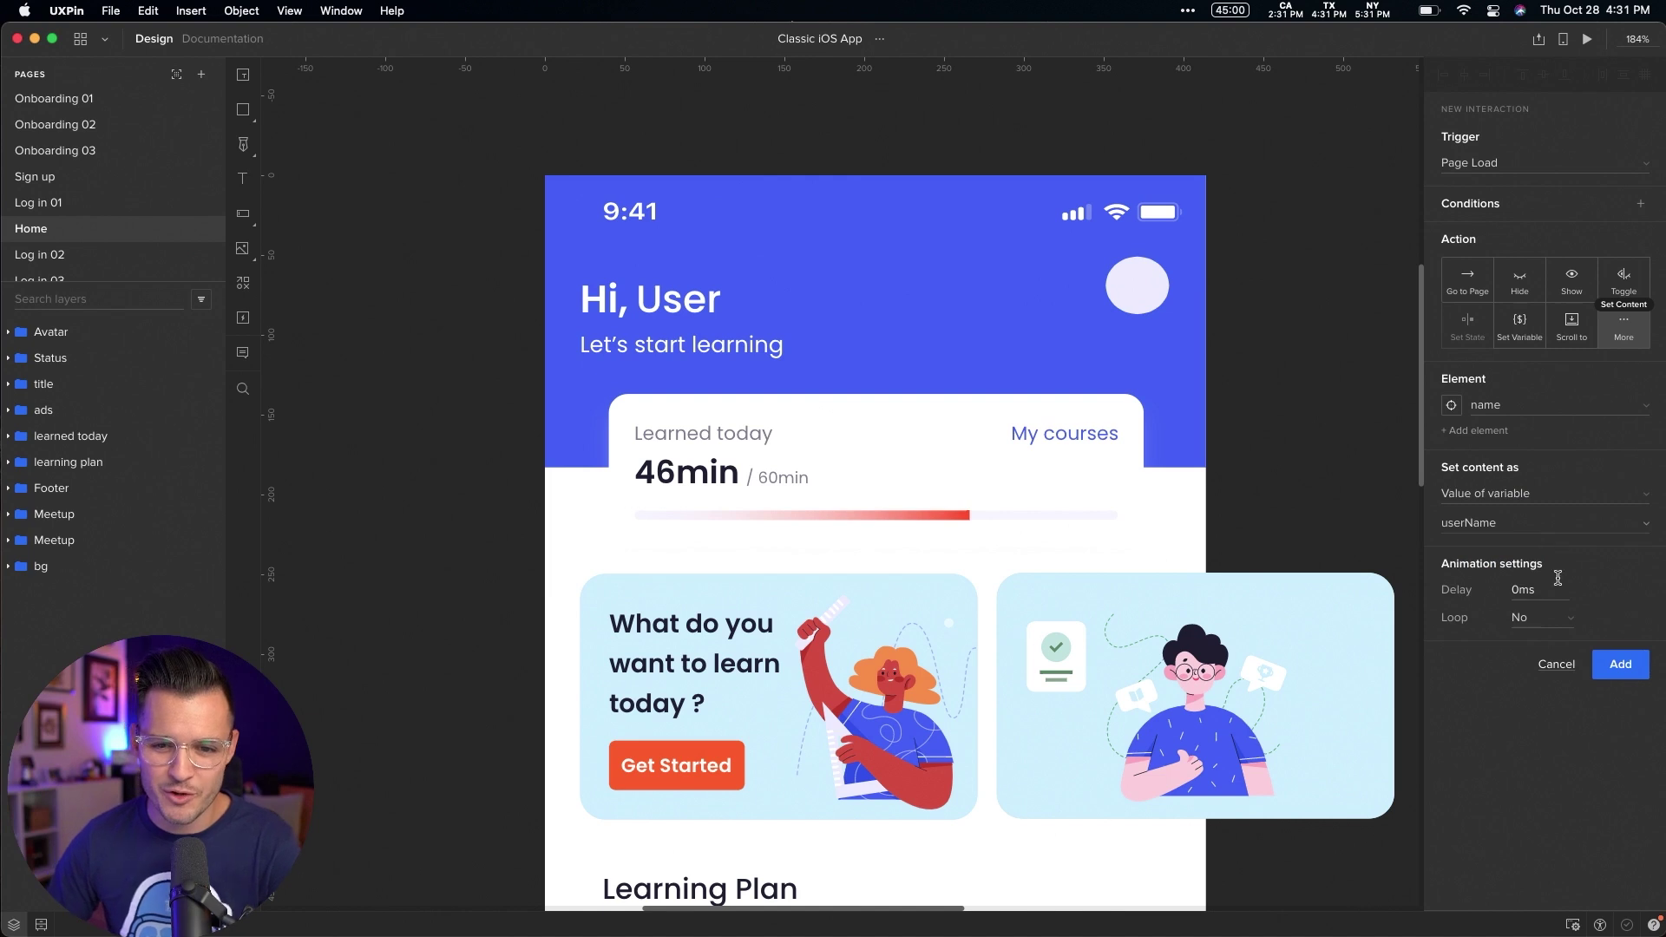
pyautogui.click(1621, 666)
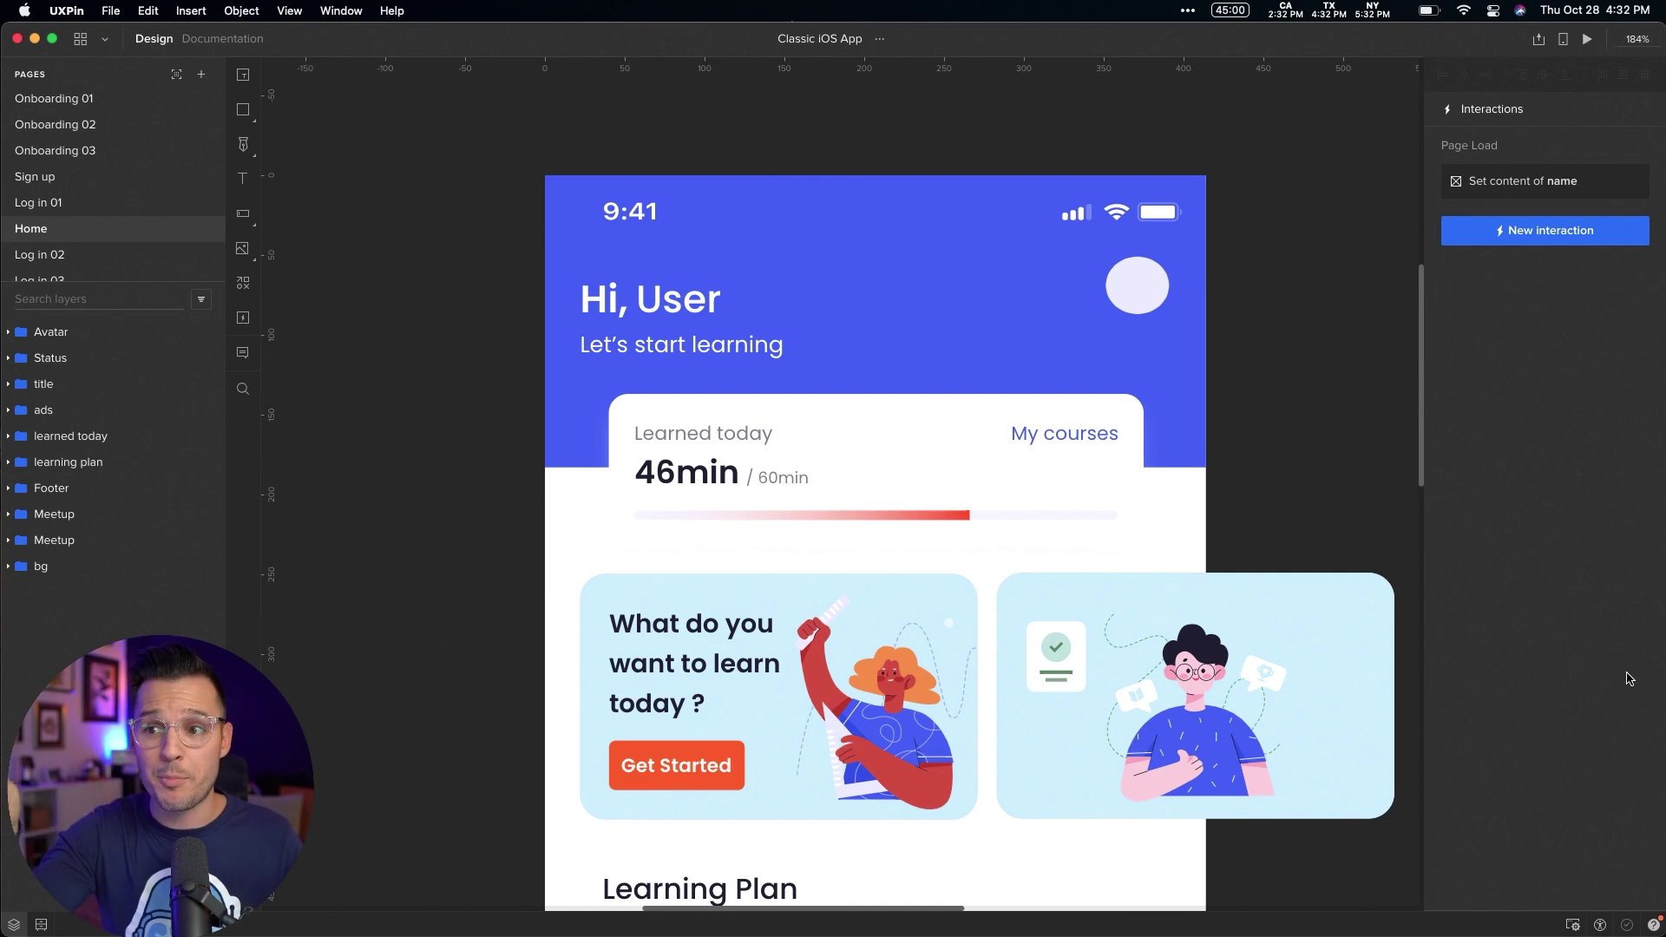
# Preview the Log in 01 page, enter a first name, and log in to Home
pyautogui.click(52, 203)
pyautogui.moveTo(1313, 182); pyautogui.dragTo(1316, 387)
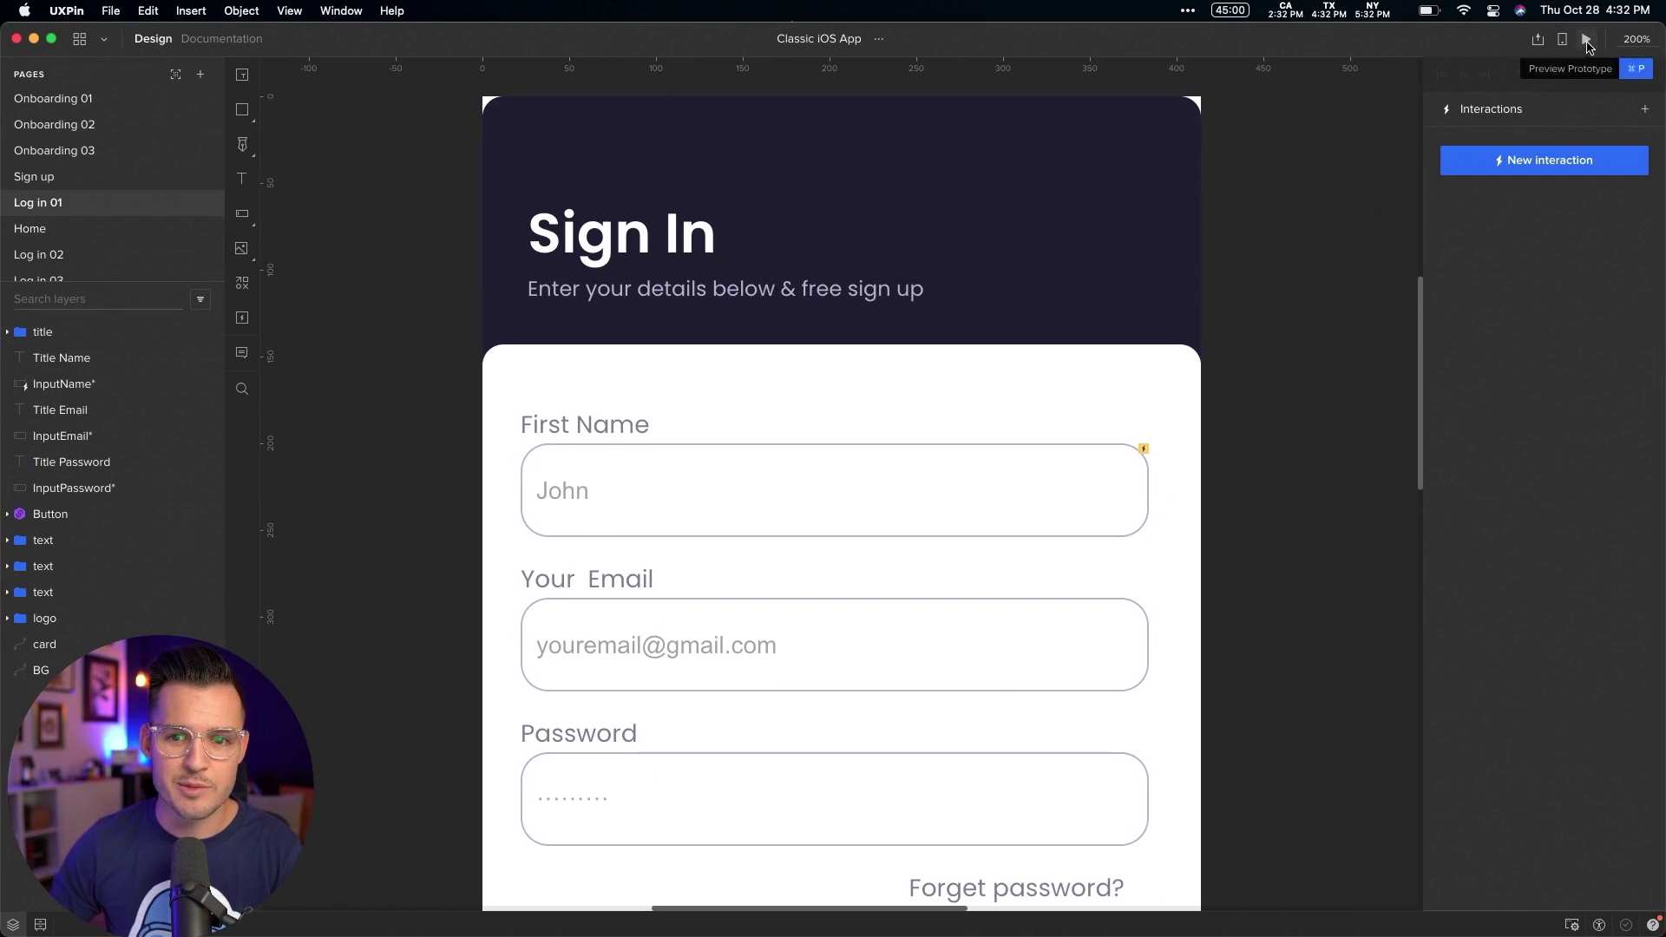
pyautogui.click(1586, 39)
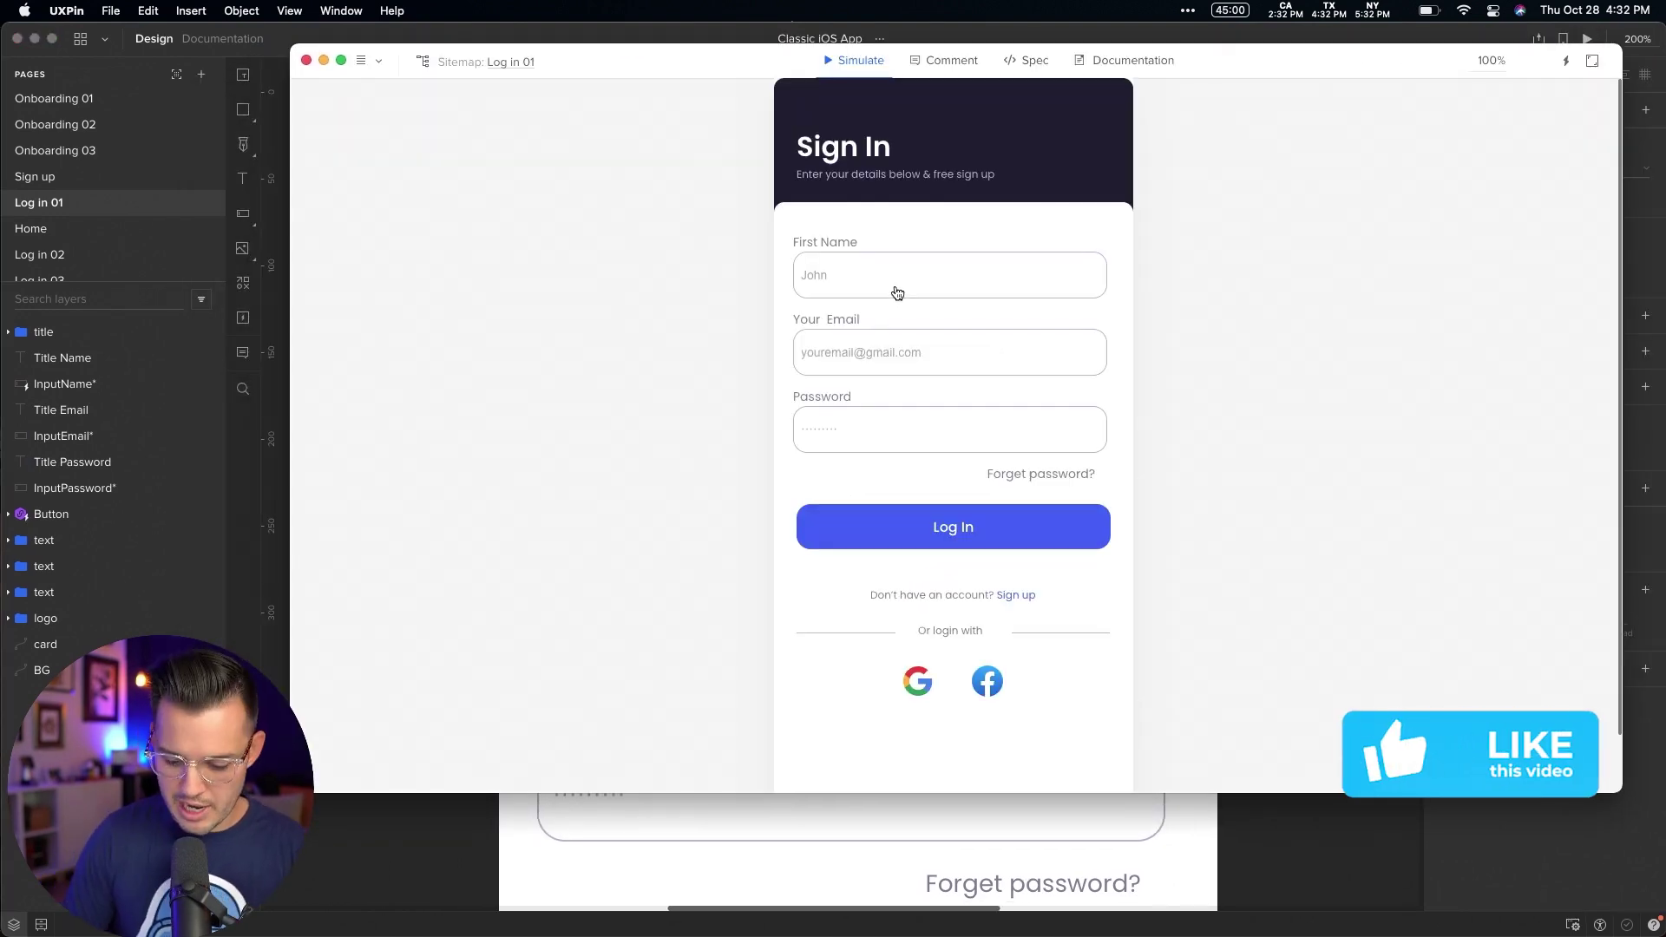
pyautogui.click(897, 293)
pyautogui.write('Jesse')
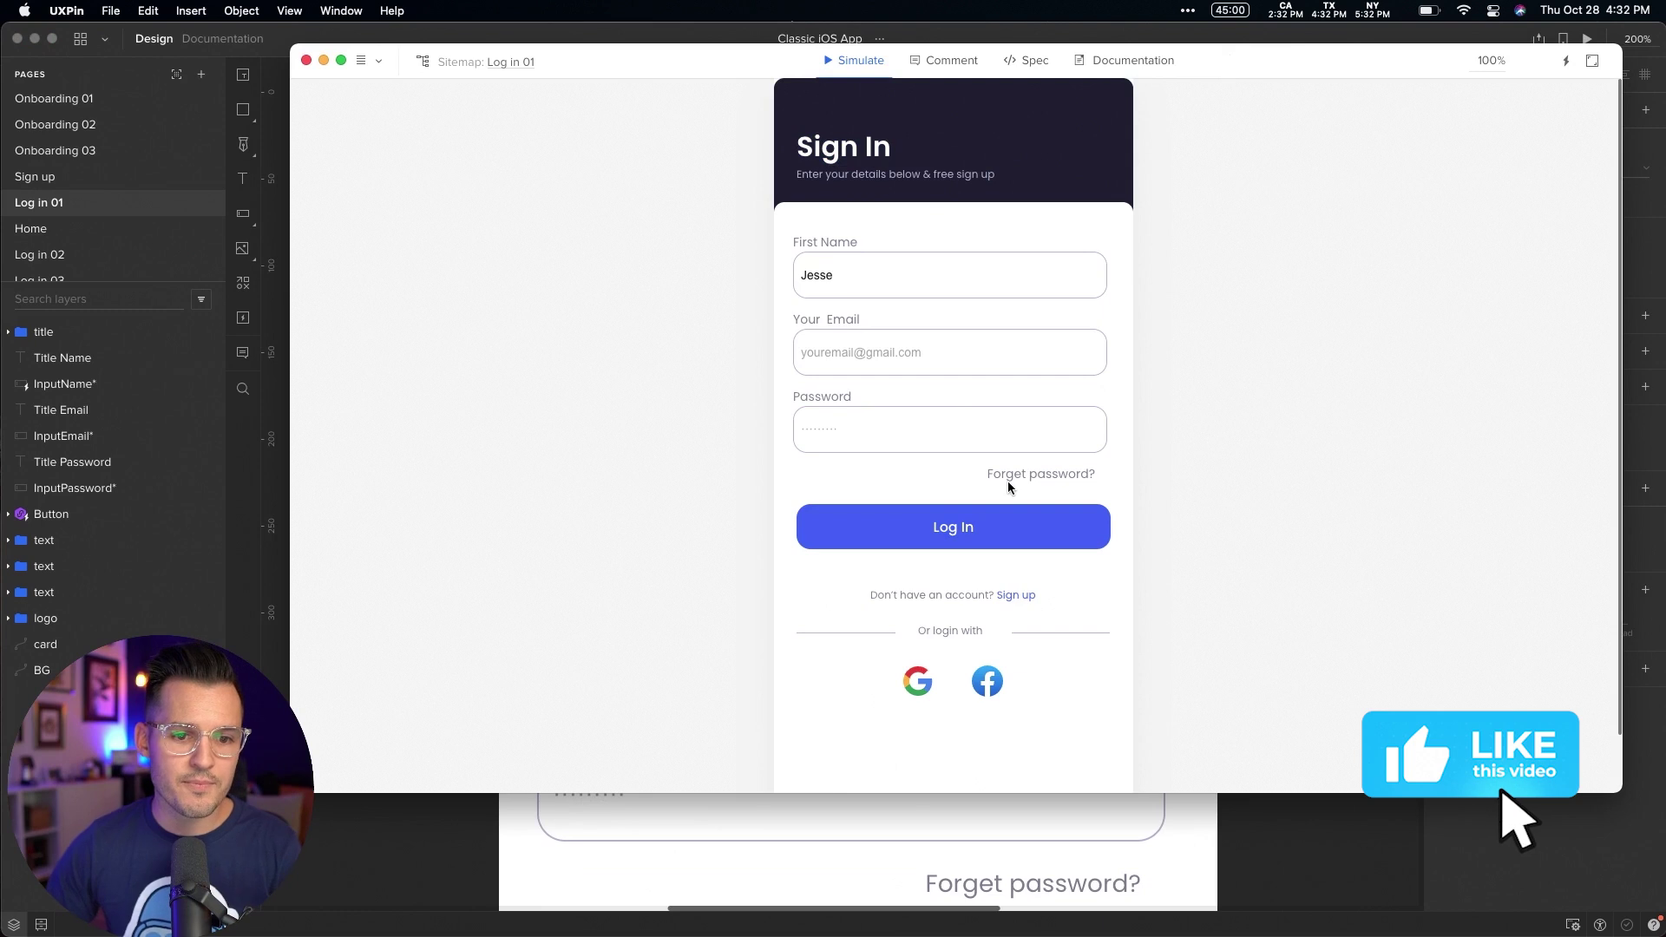
pyautogui.click(951, 528)
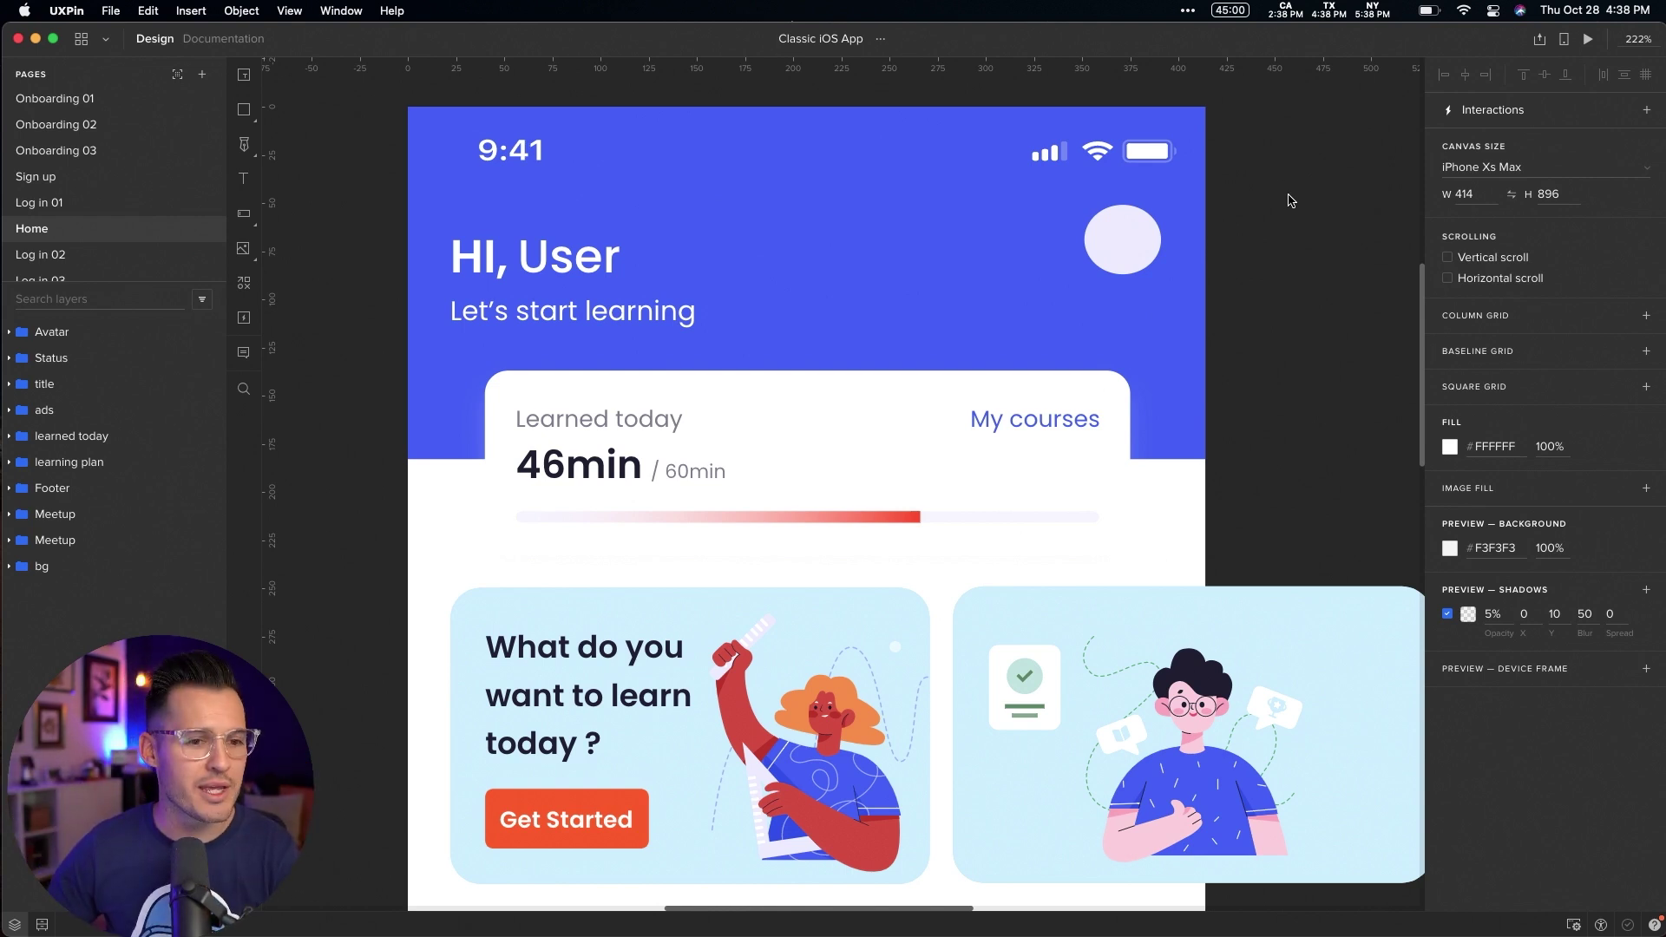
# Start a Home Page Load interaction with a Set Content action targeting the User name text
pyautogui.click(473, 274)
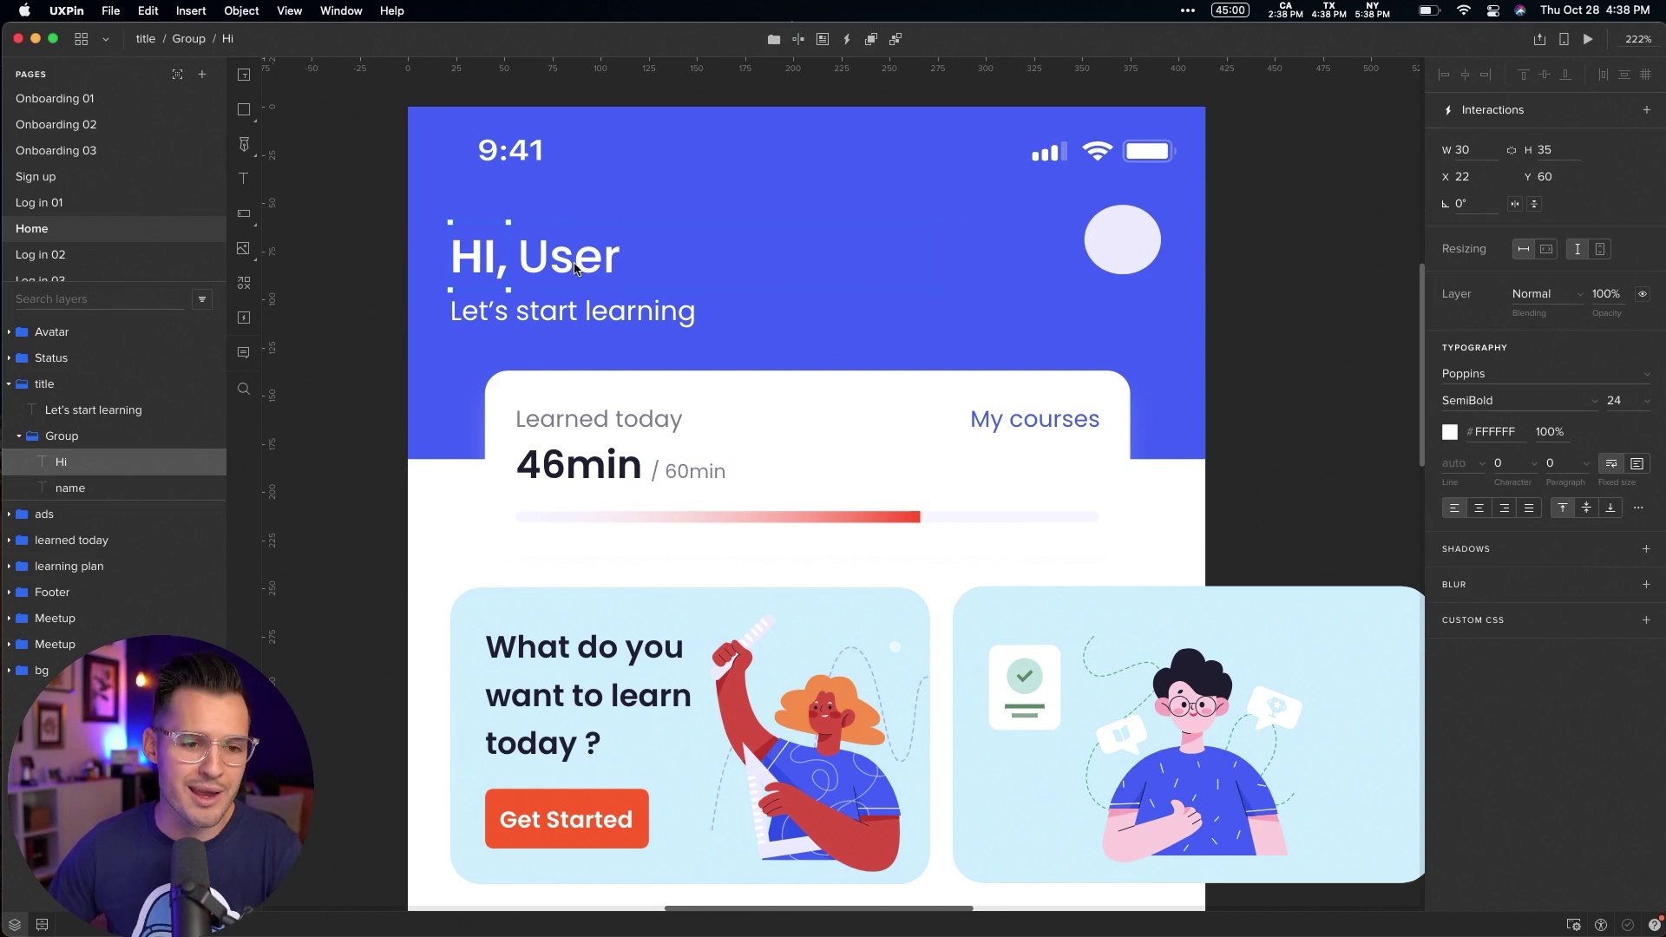
pyautogui.click(605, 269)
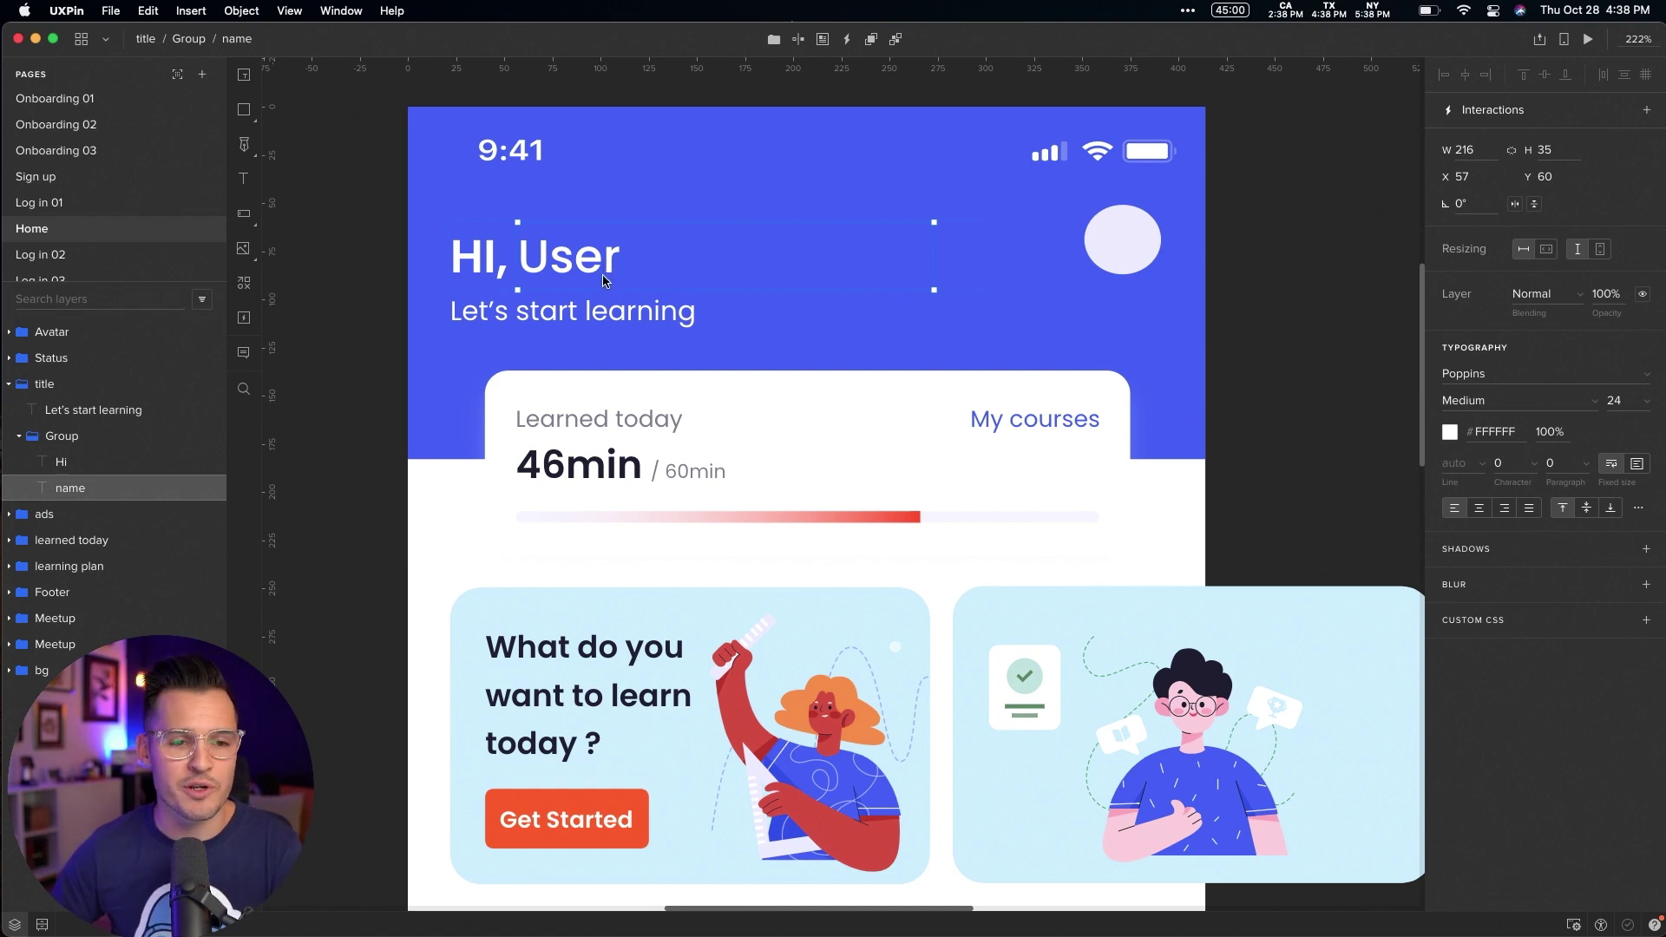
pyautogui.click(379, 211)
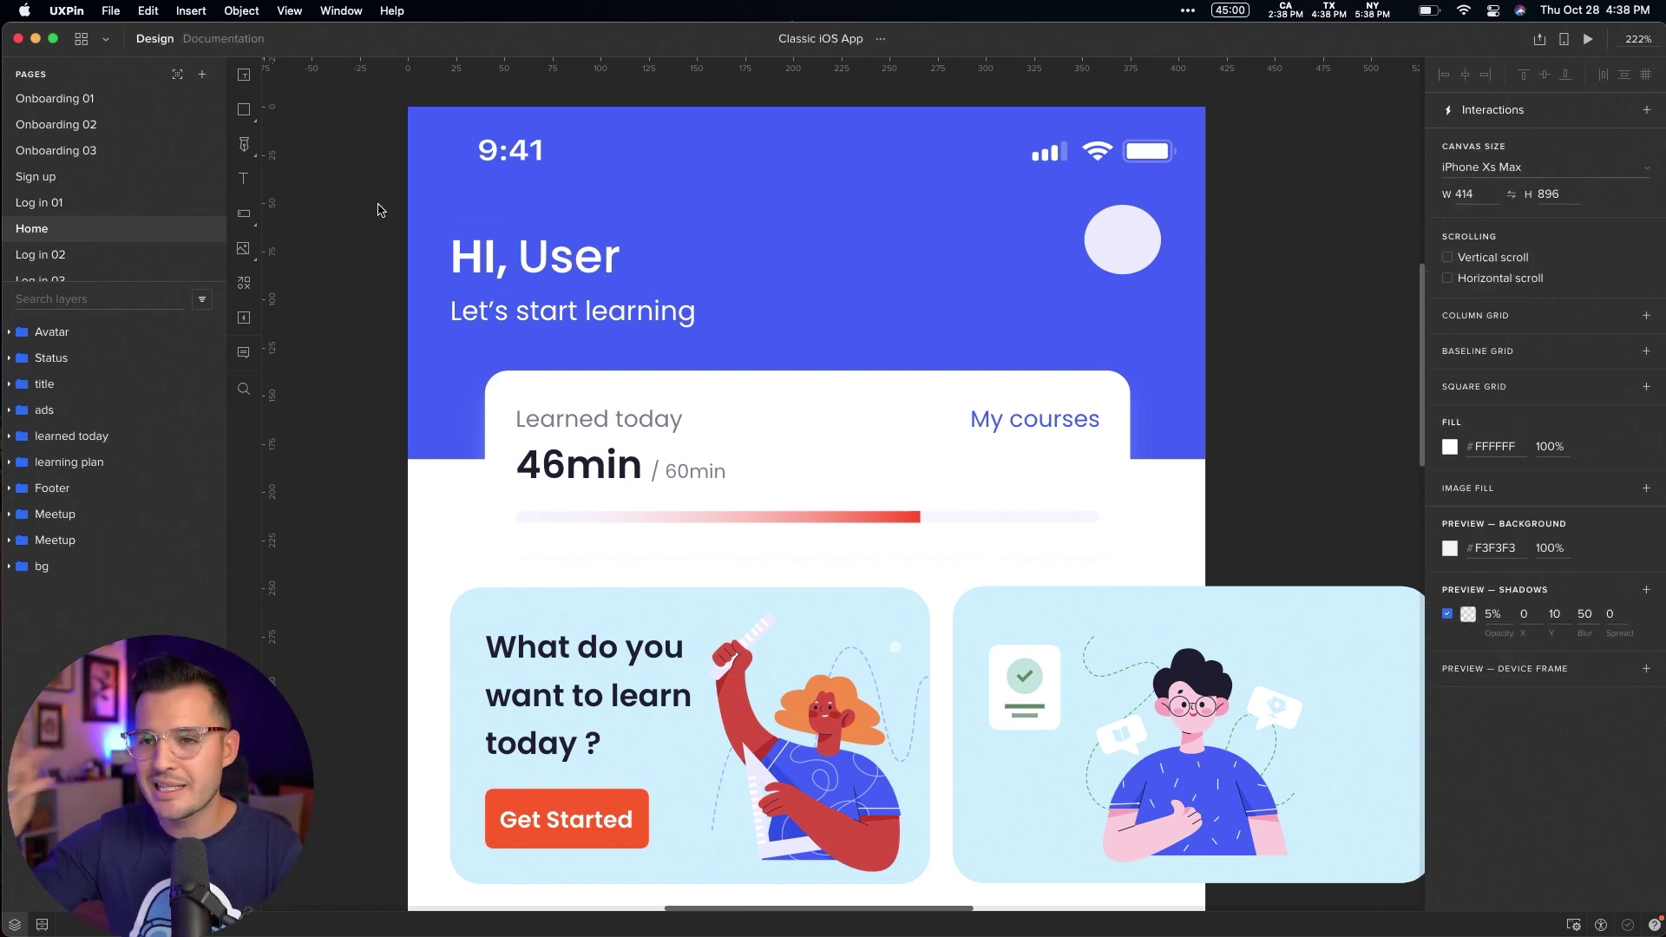
pyautogui.click(1645, 110)
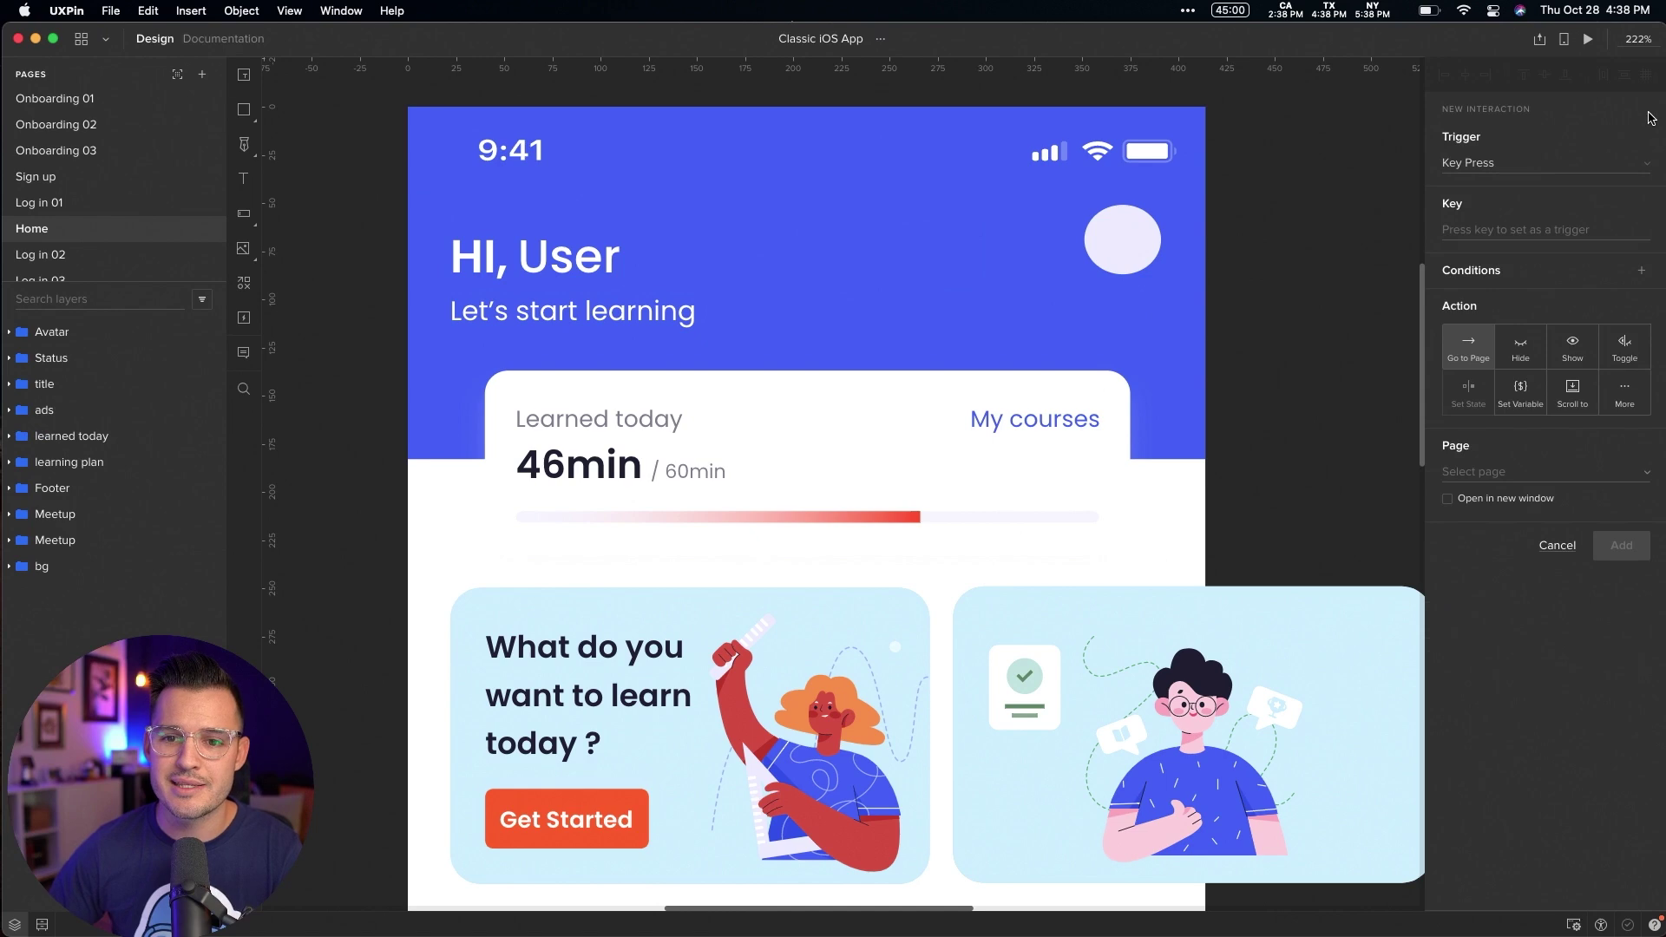
pyautogui.click(1599, 162)
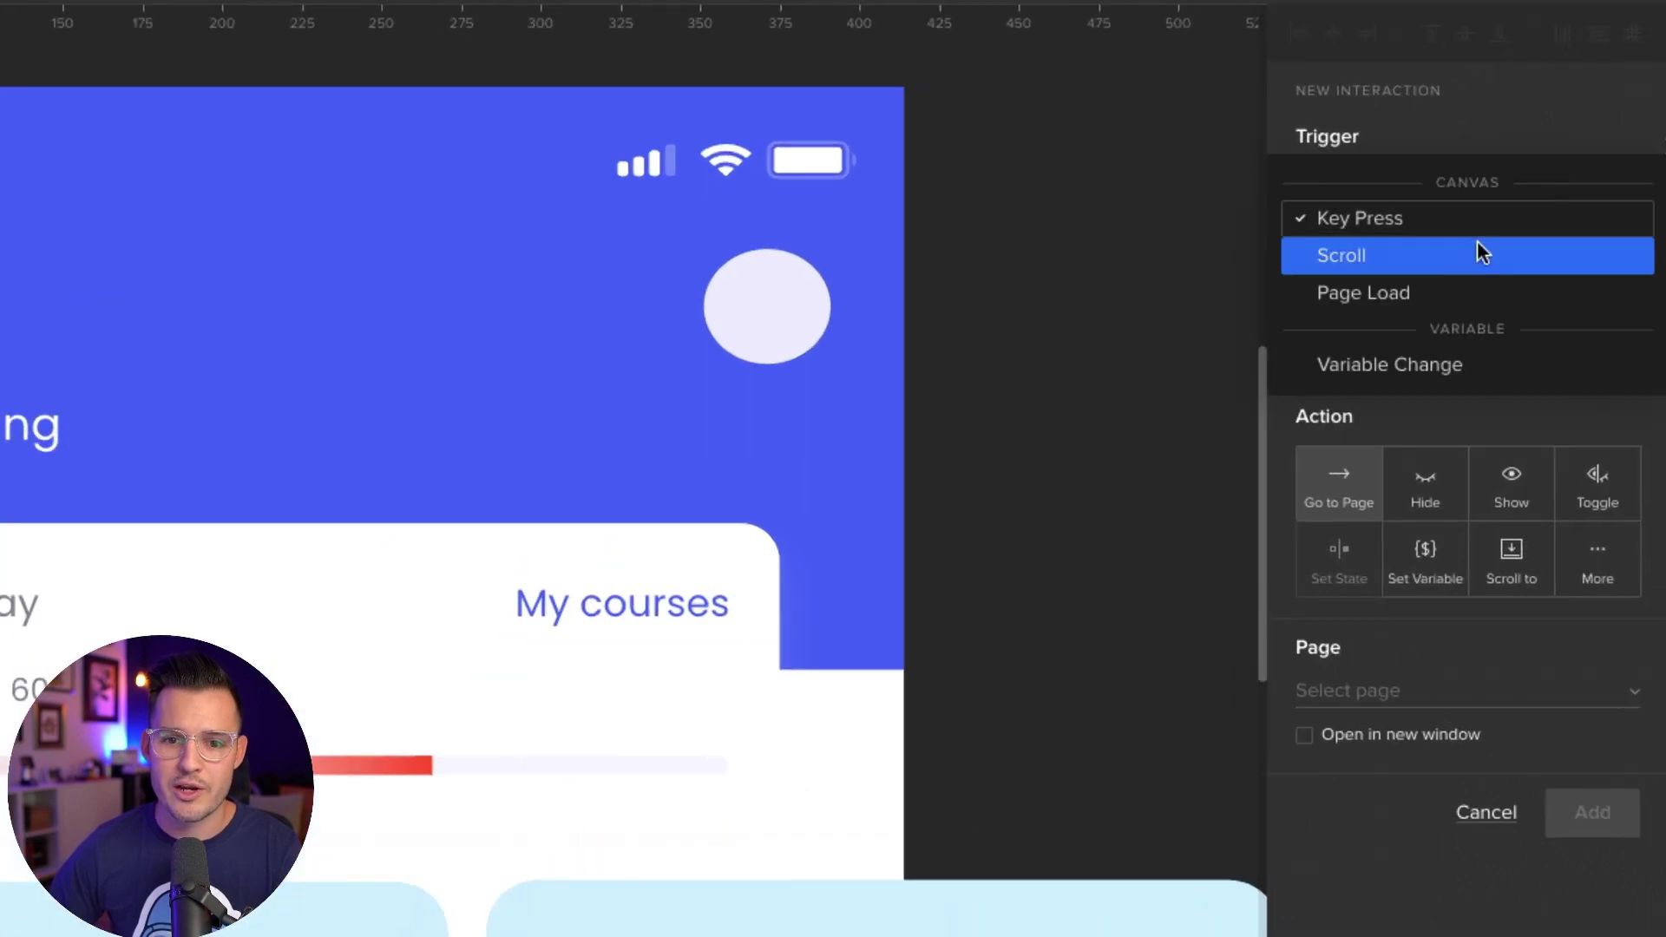
pyautogui.click(1446, 290)
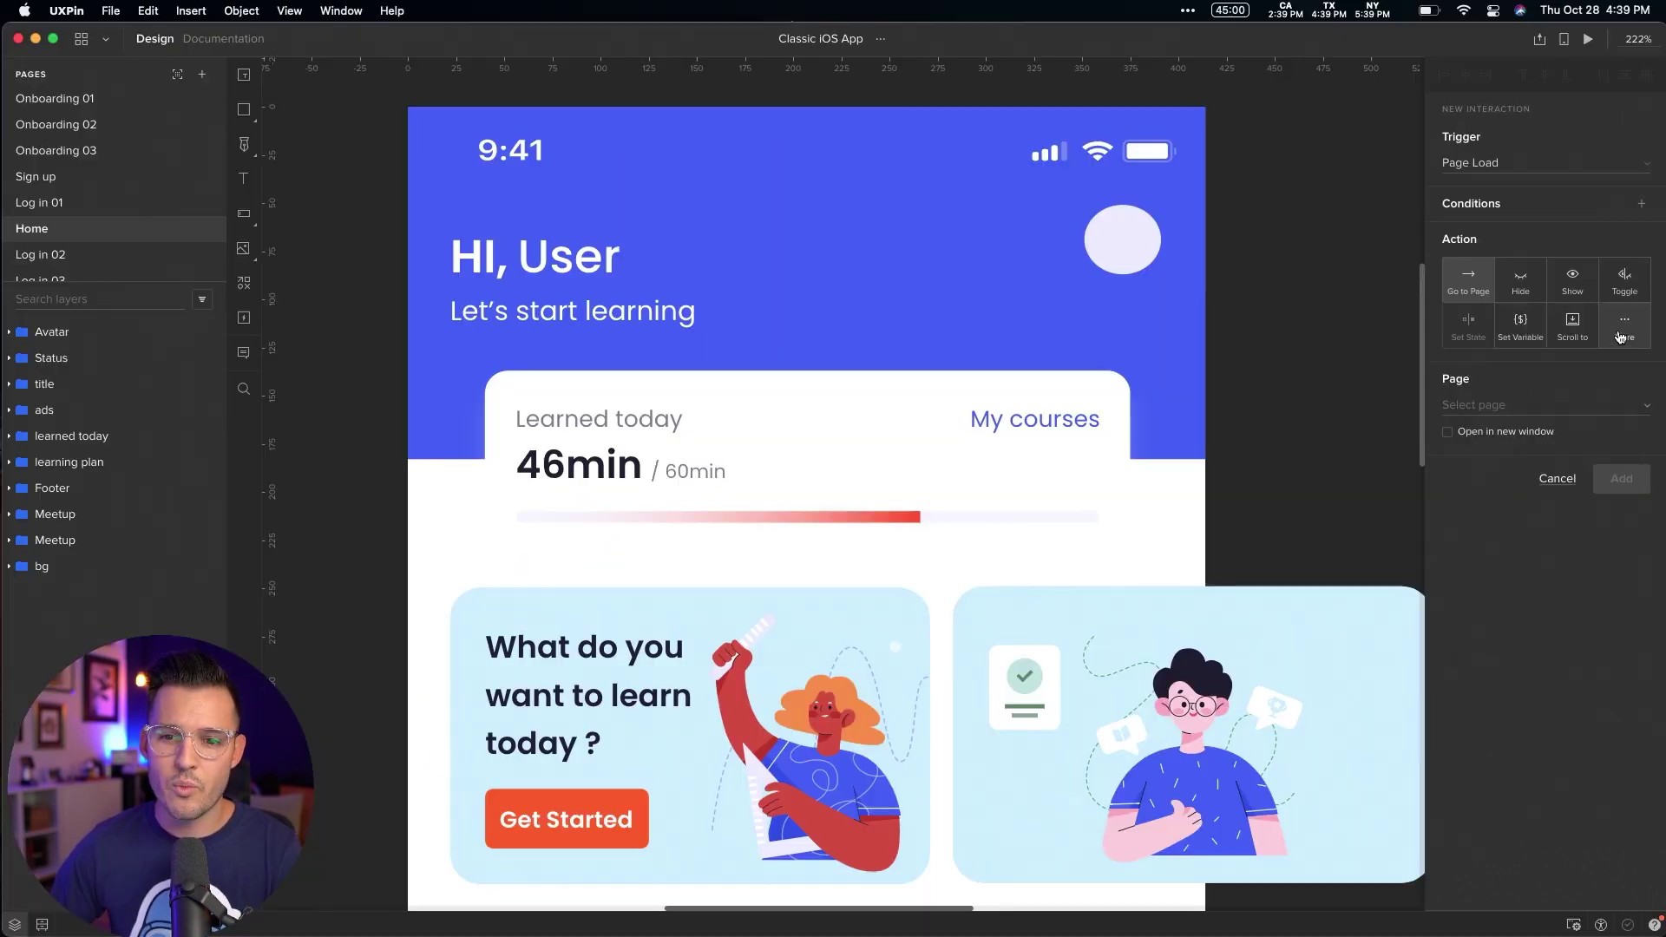
pyautogui.click(1596, 450)
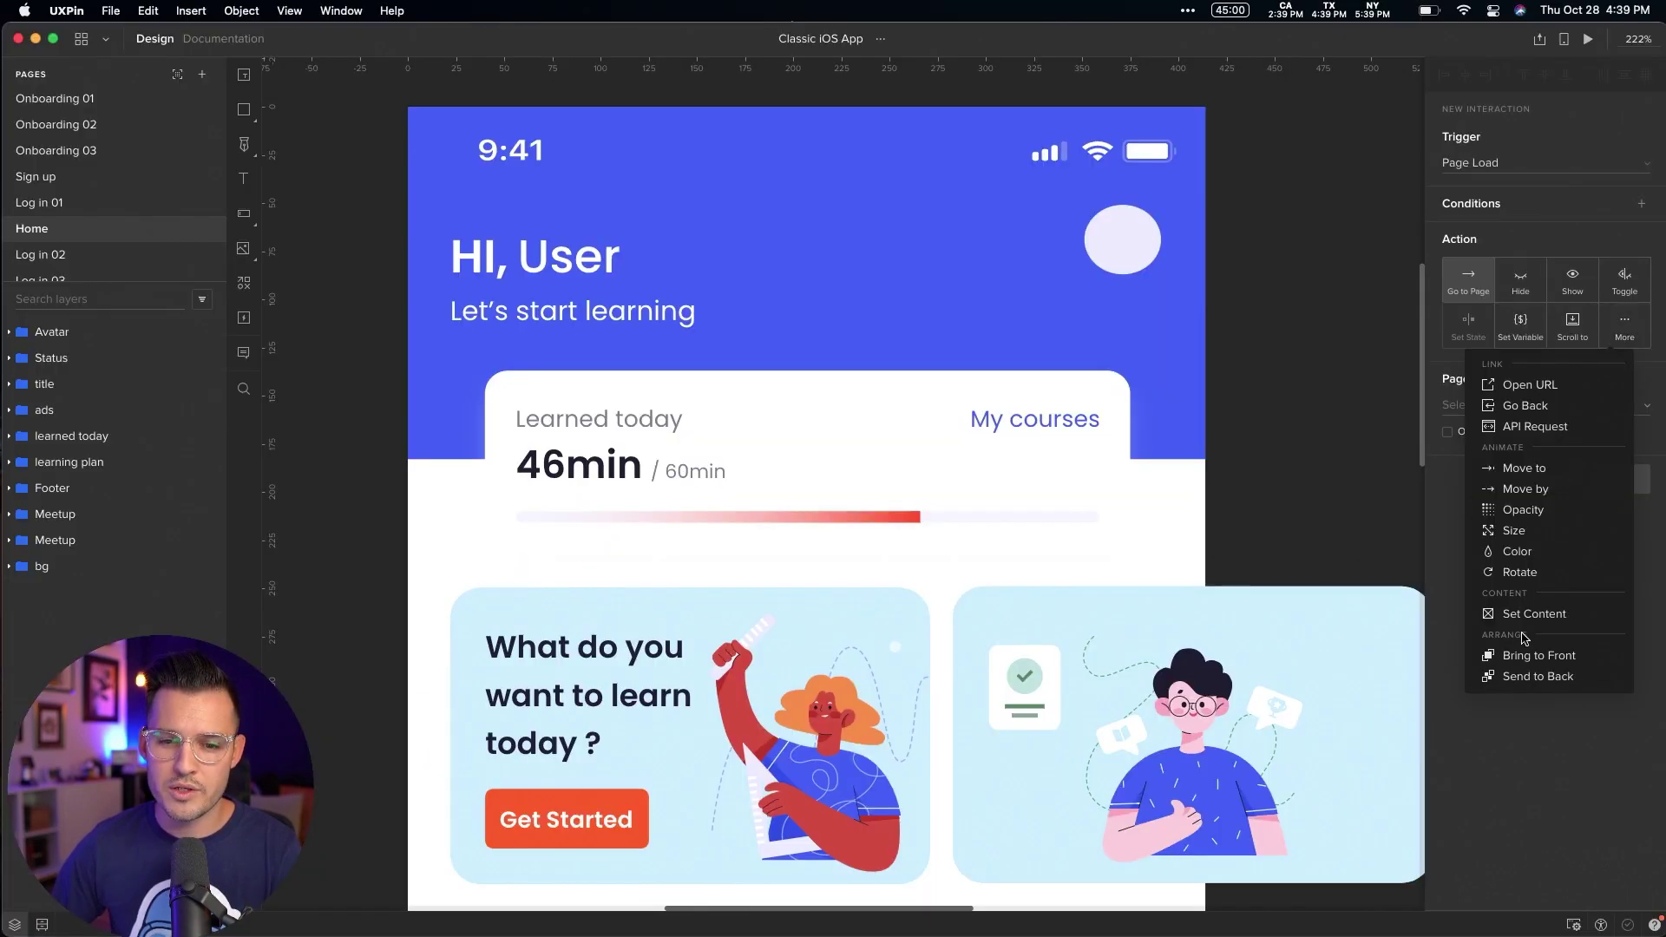
pyautogui.click(1529, 613)
pyautogui.click(1507, 405)
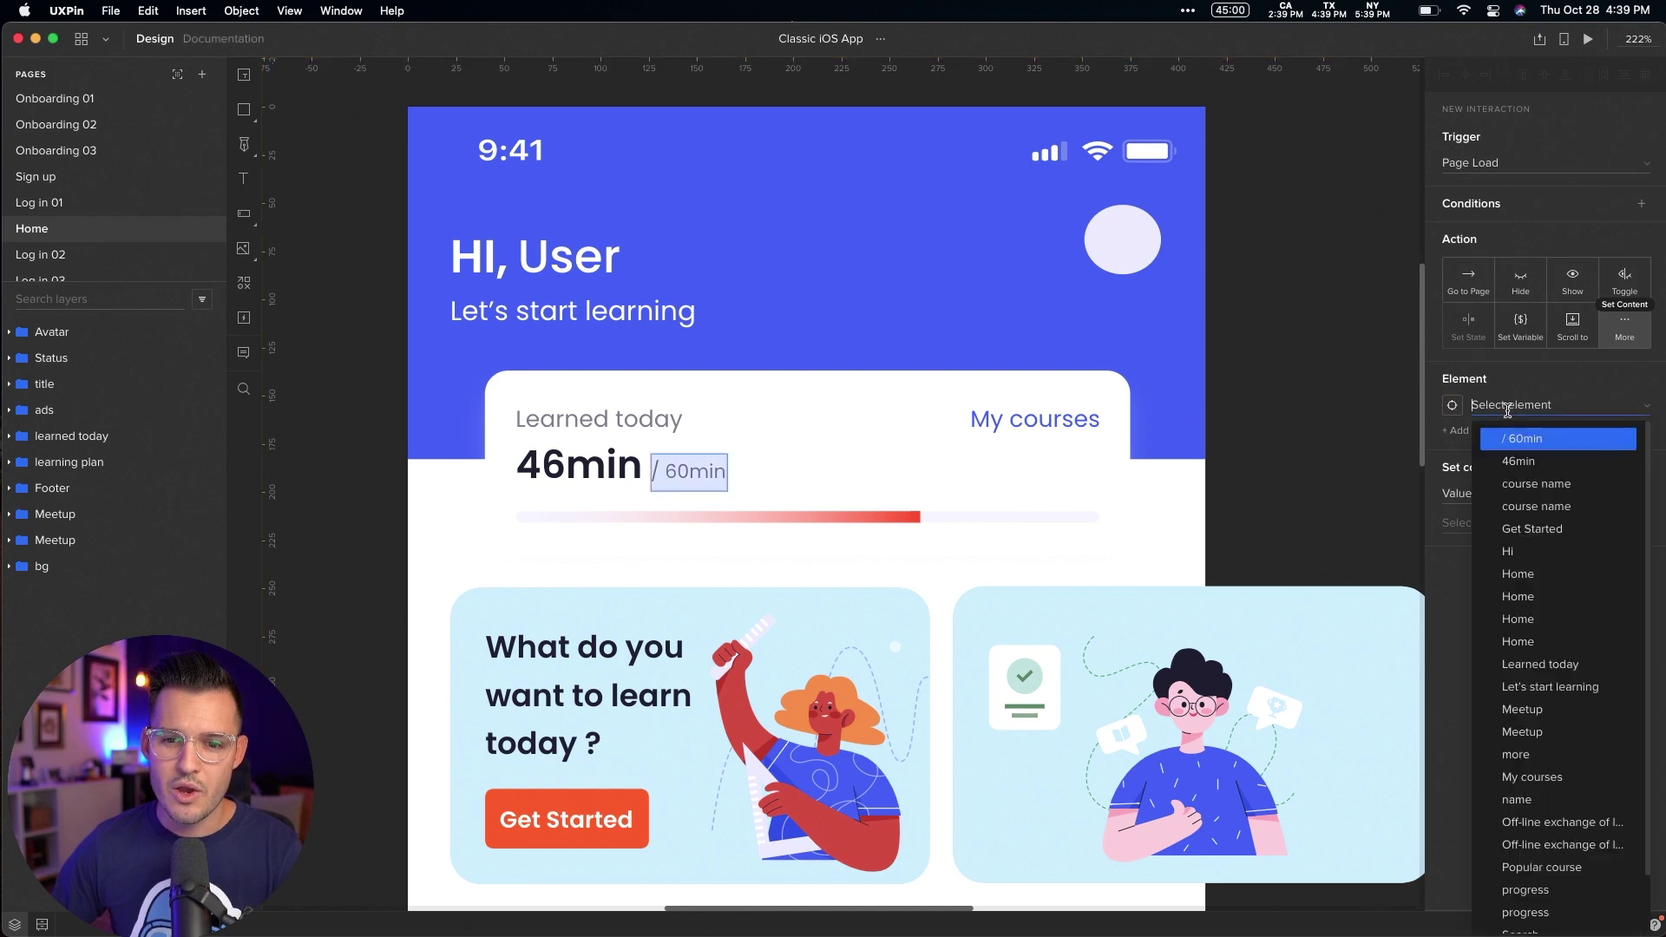
pyautogui.click(1452, 404)
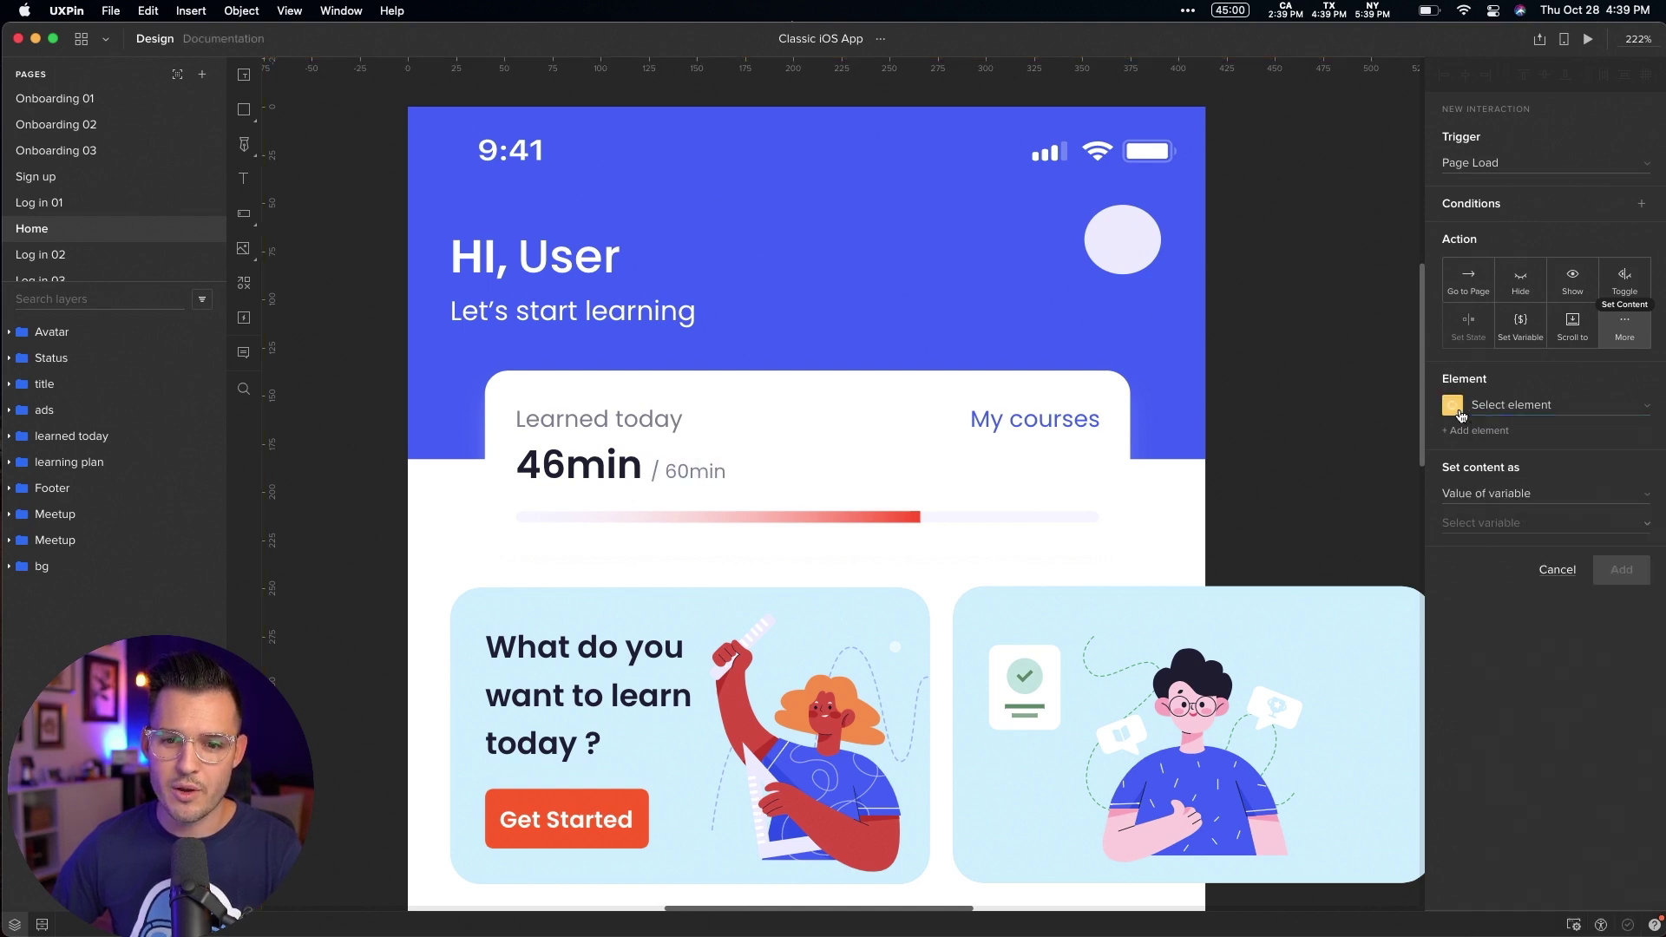
pyautogui.click(572, 252)
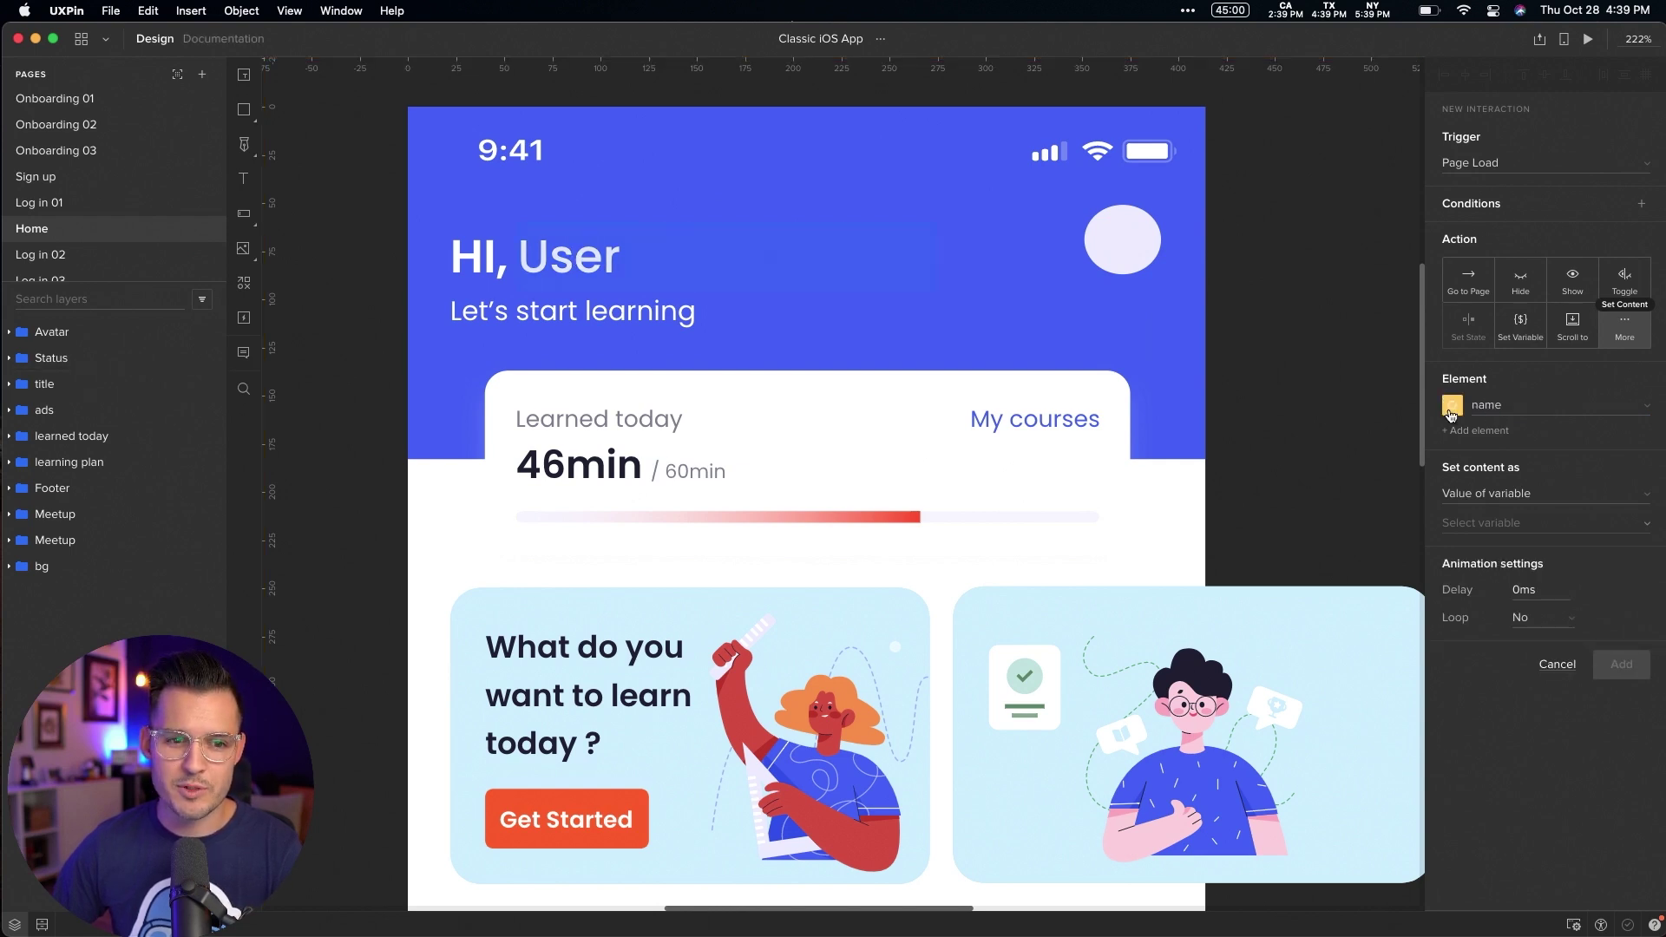
# Set the User text's content to the expression upperCase($userName) and save the interaction
pyautogui.click(1579, 494)
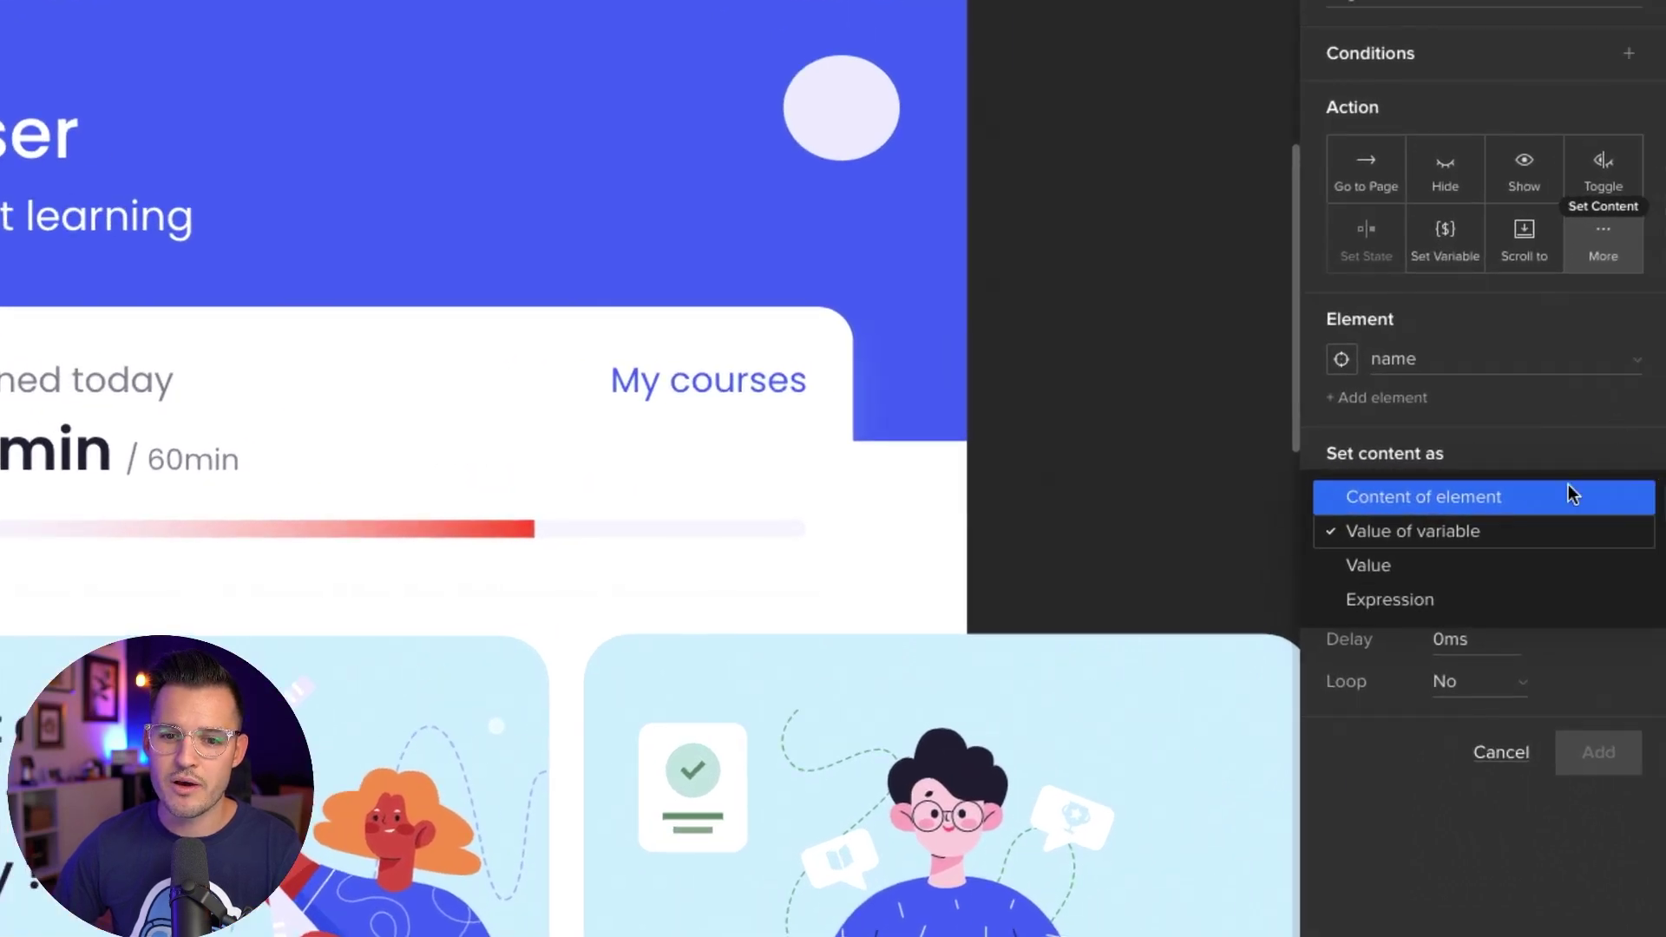
pyautogui.click(1431, 592)
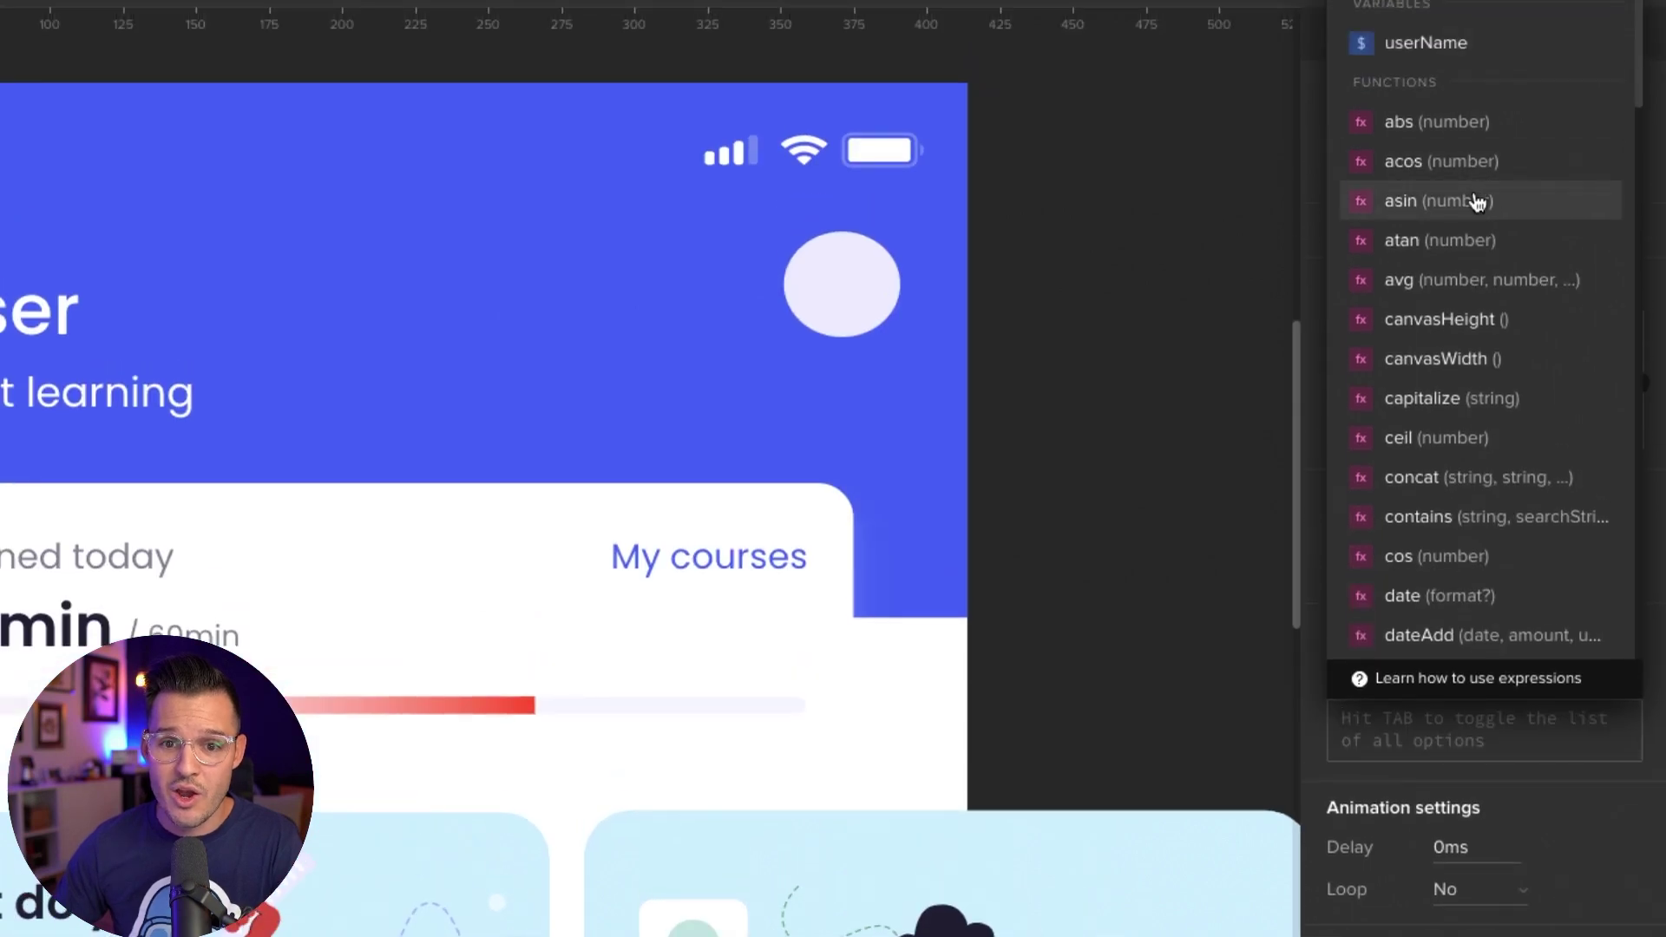
pyautogui.scroll(-1, 1489, 222)
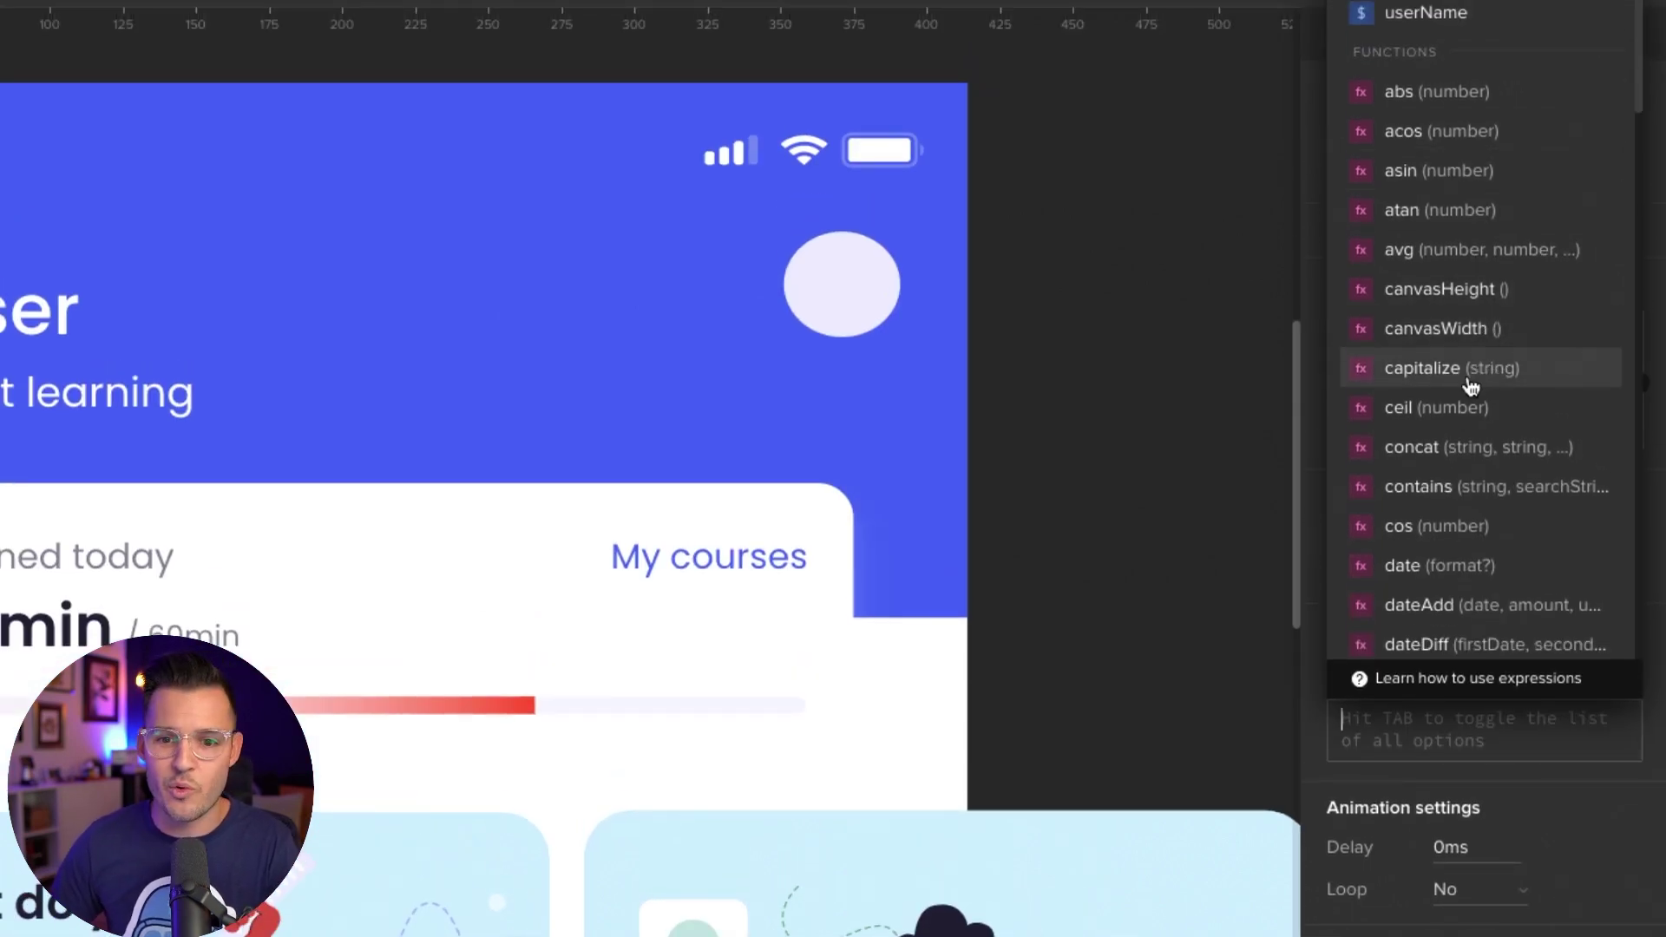
pyautogui.scroll(-15, 1469, 383)
pyautogui.scroll(6, 1469, 382)
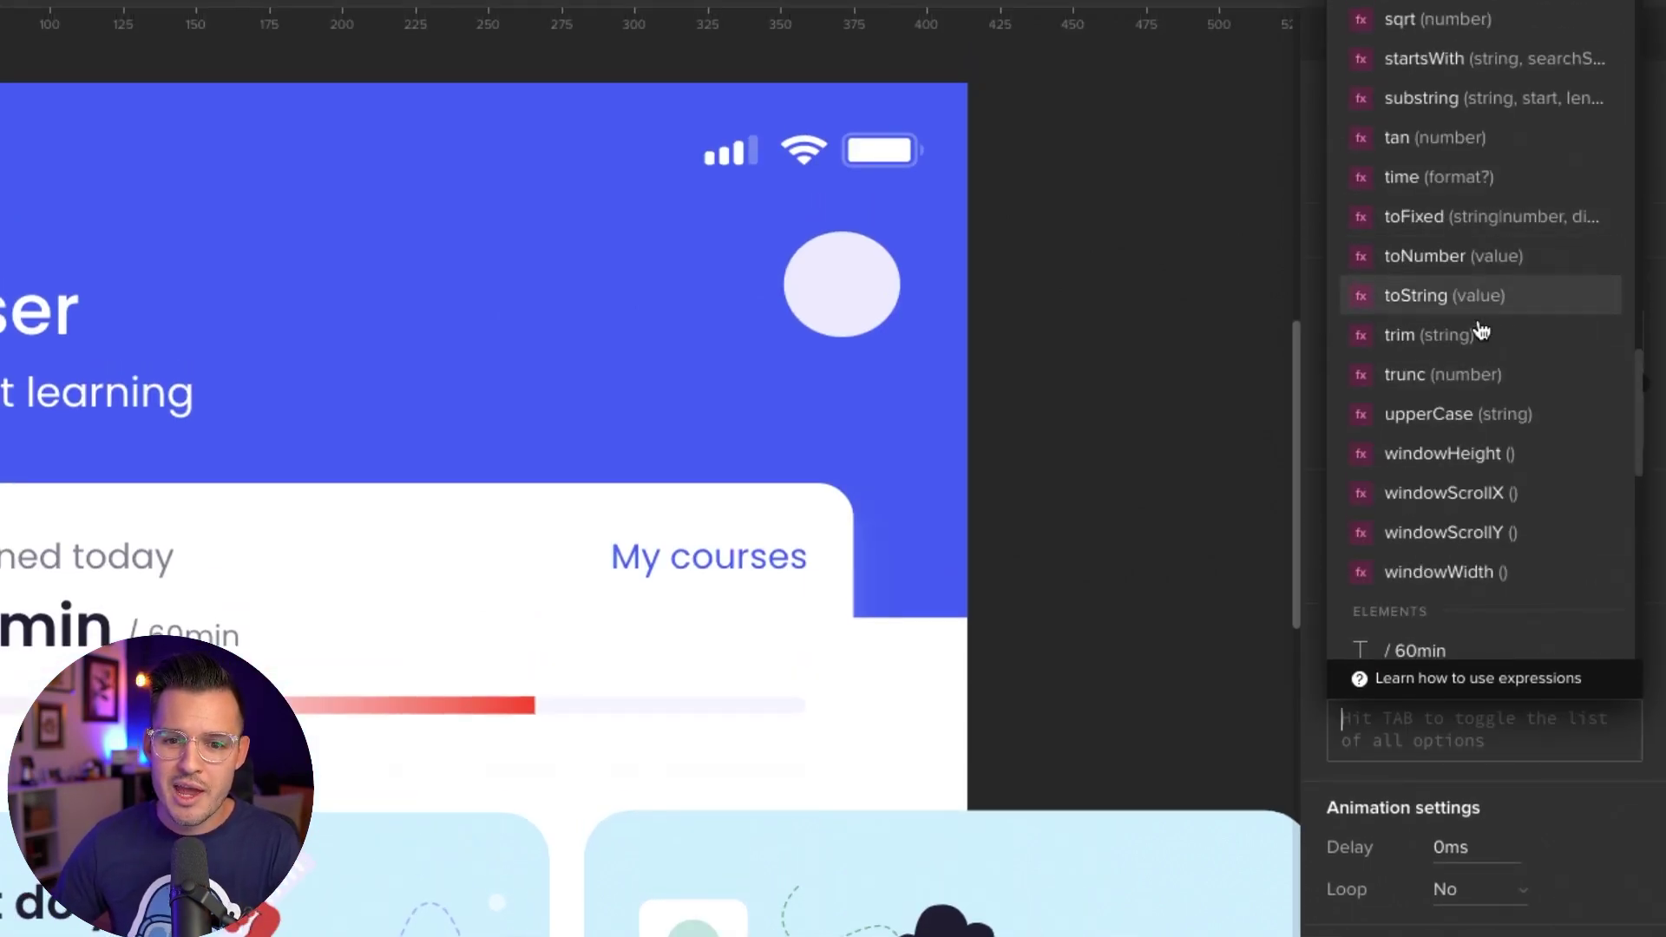
pyautogui.click(1423, 413)
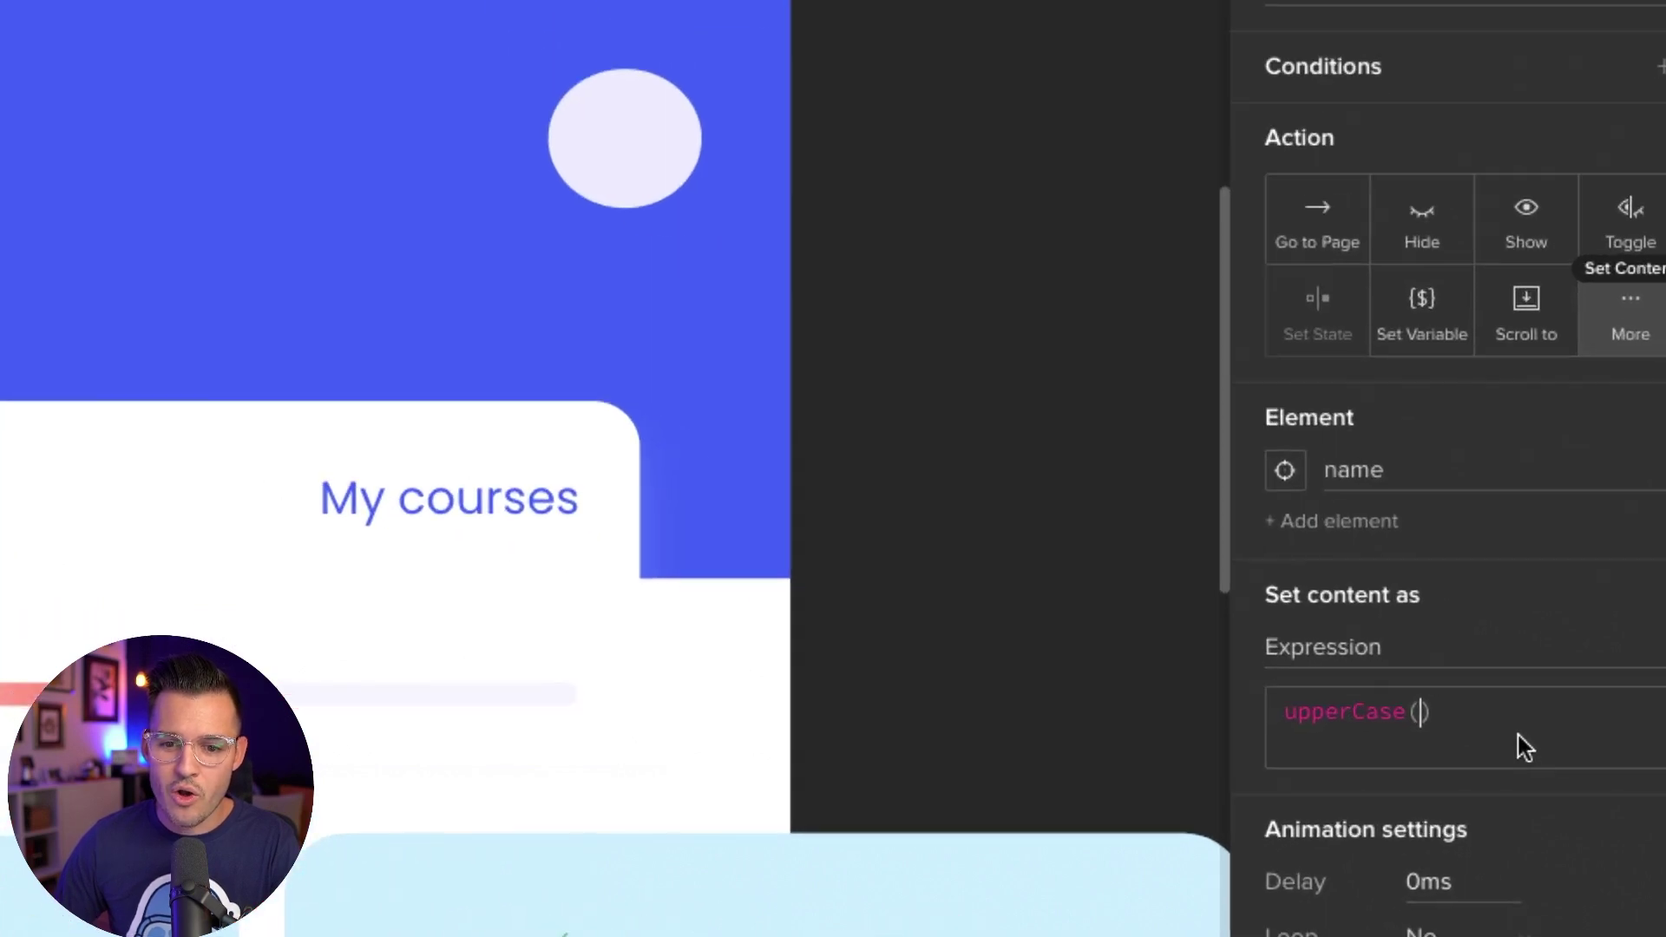
pyautogui.write('$')
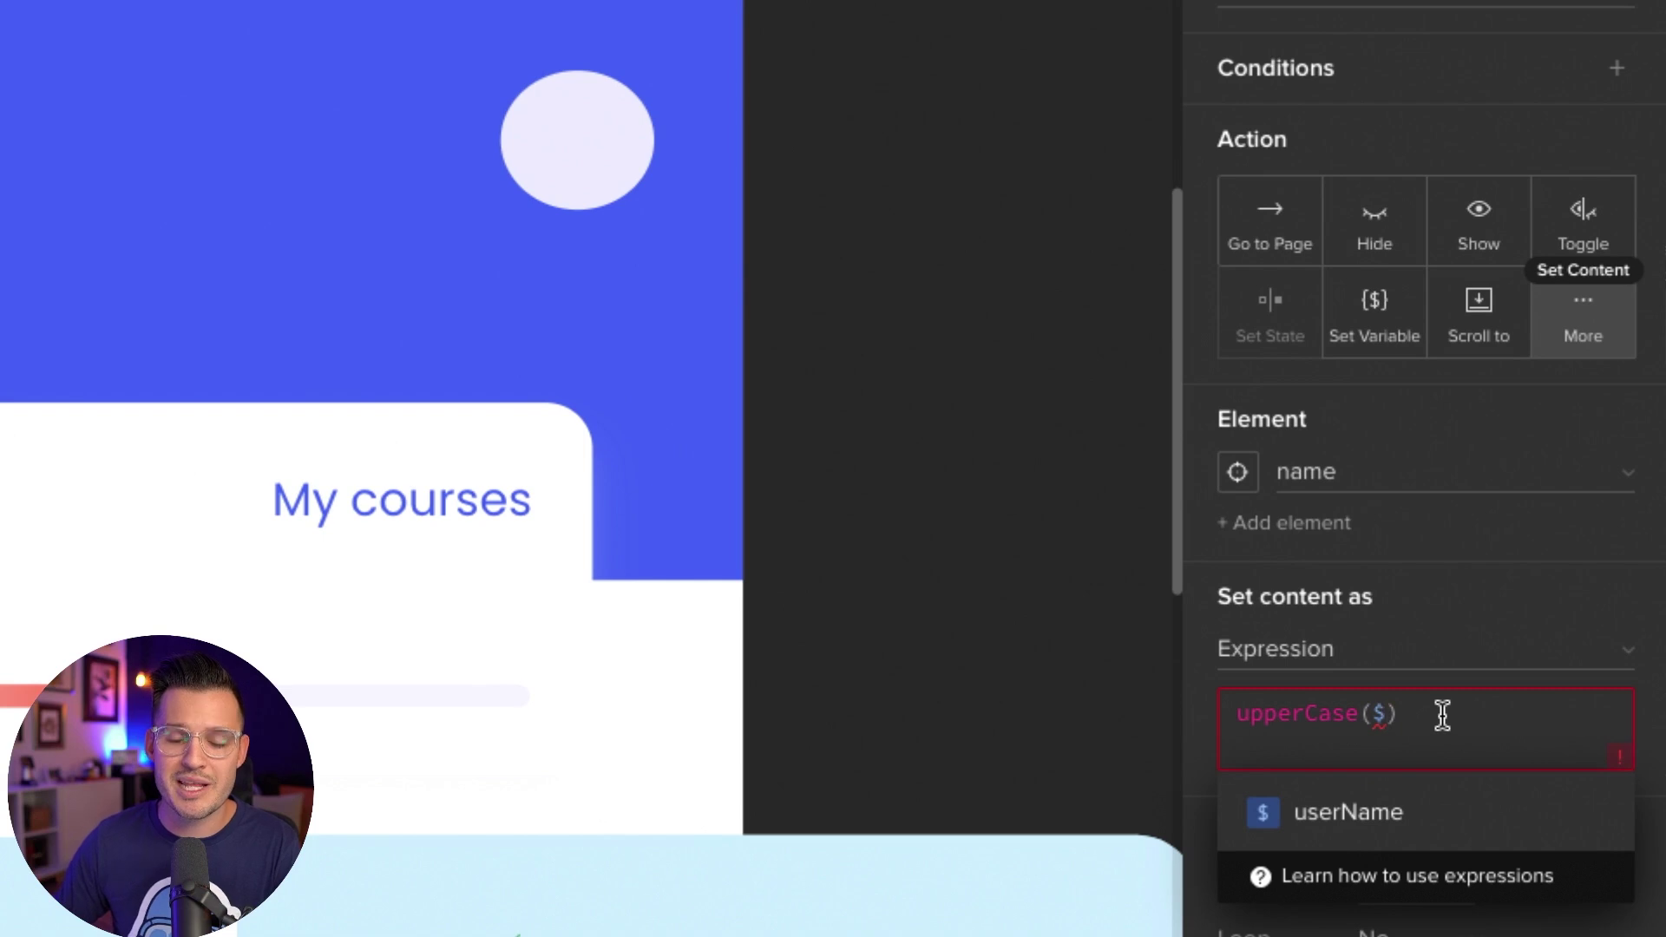
pyautogui.click(1355, 812)
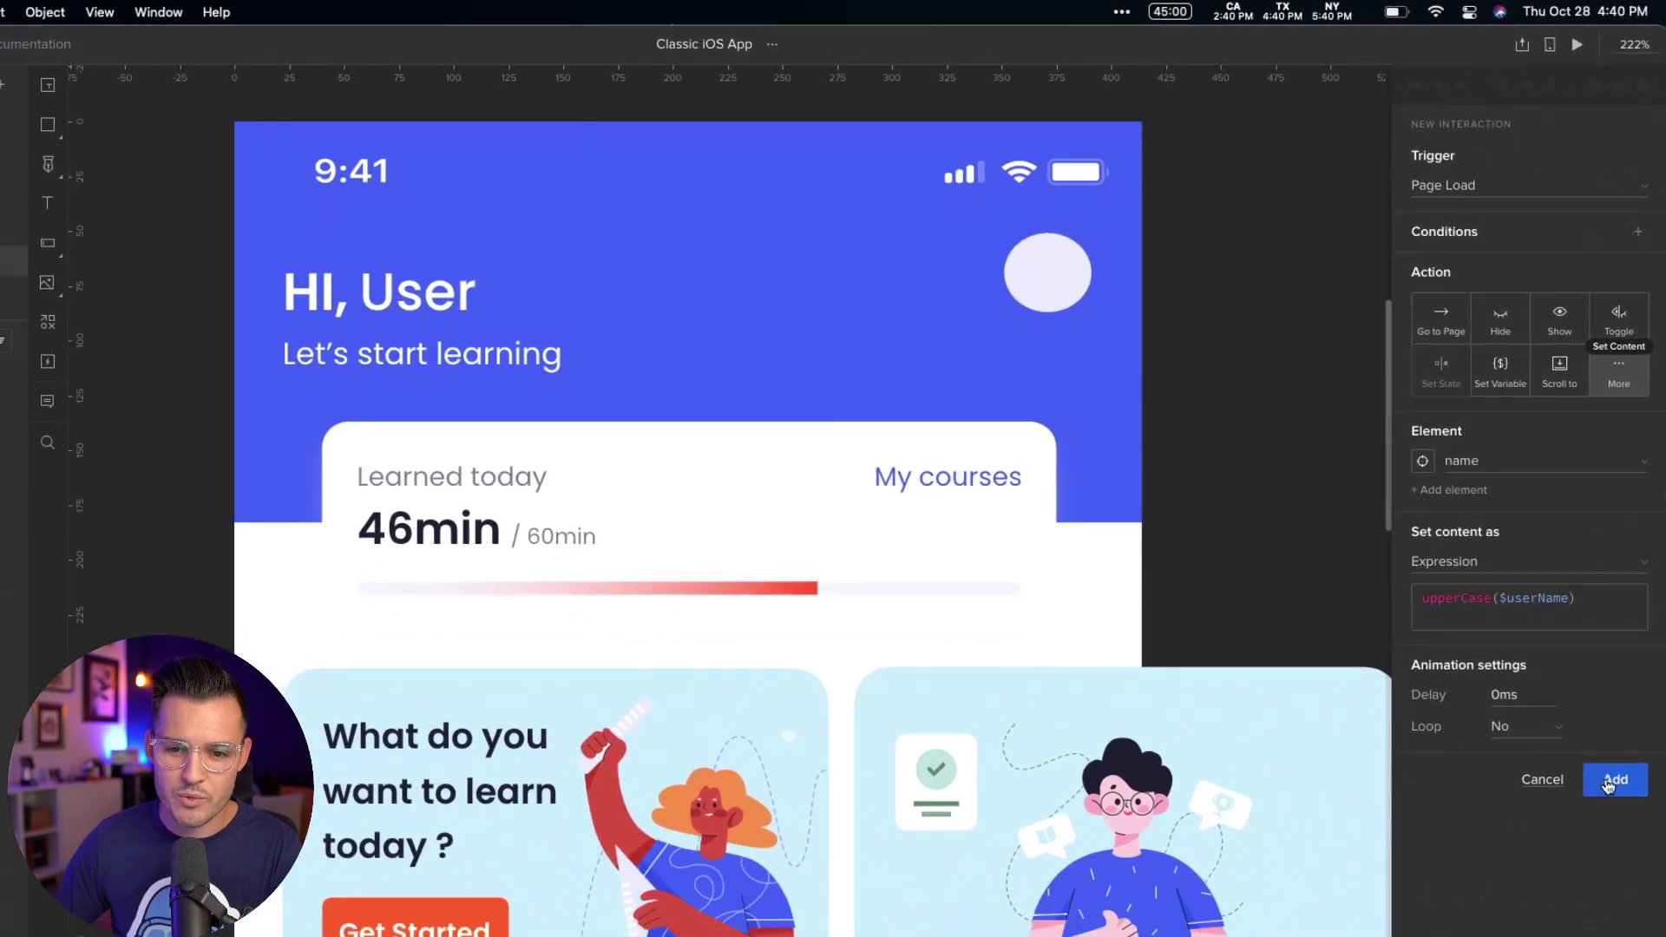
pyautogui.click(1607, 783)
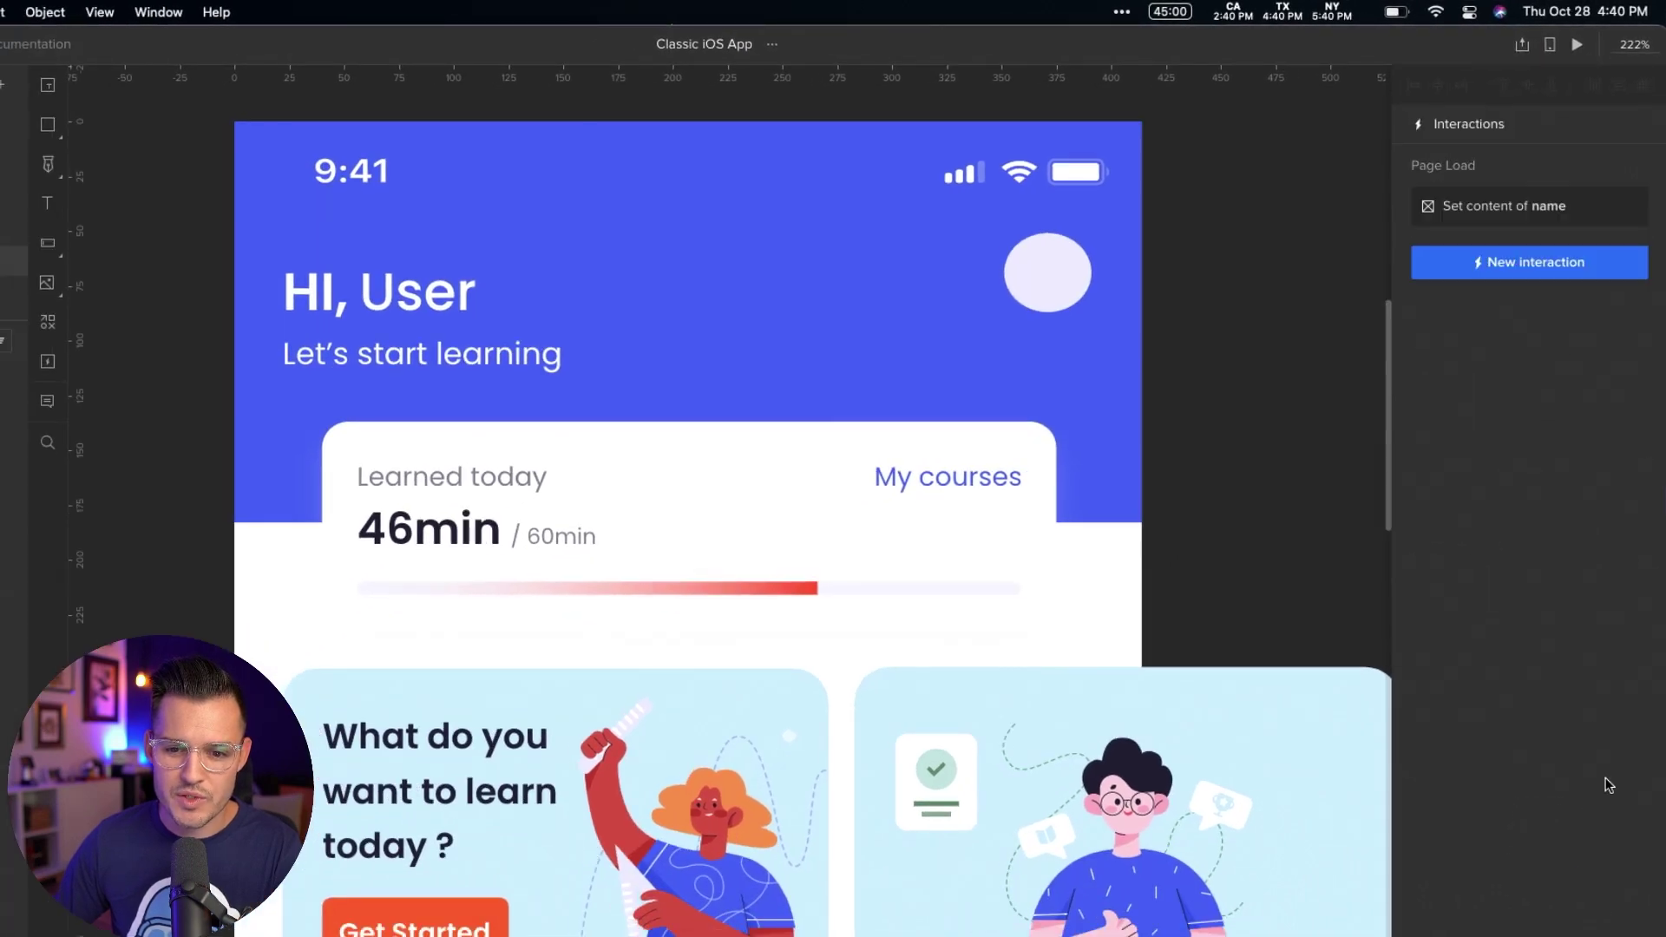
pyautogui.moveTo(1511, 226)
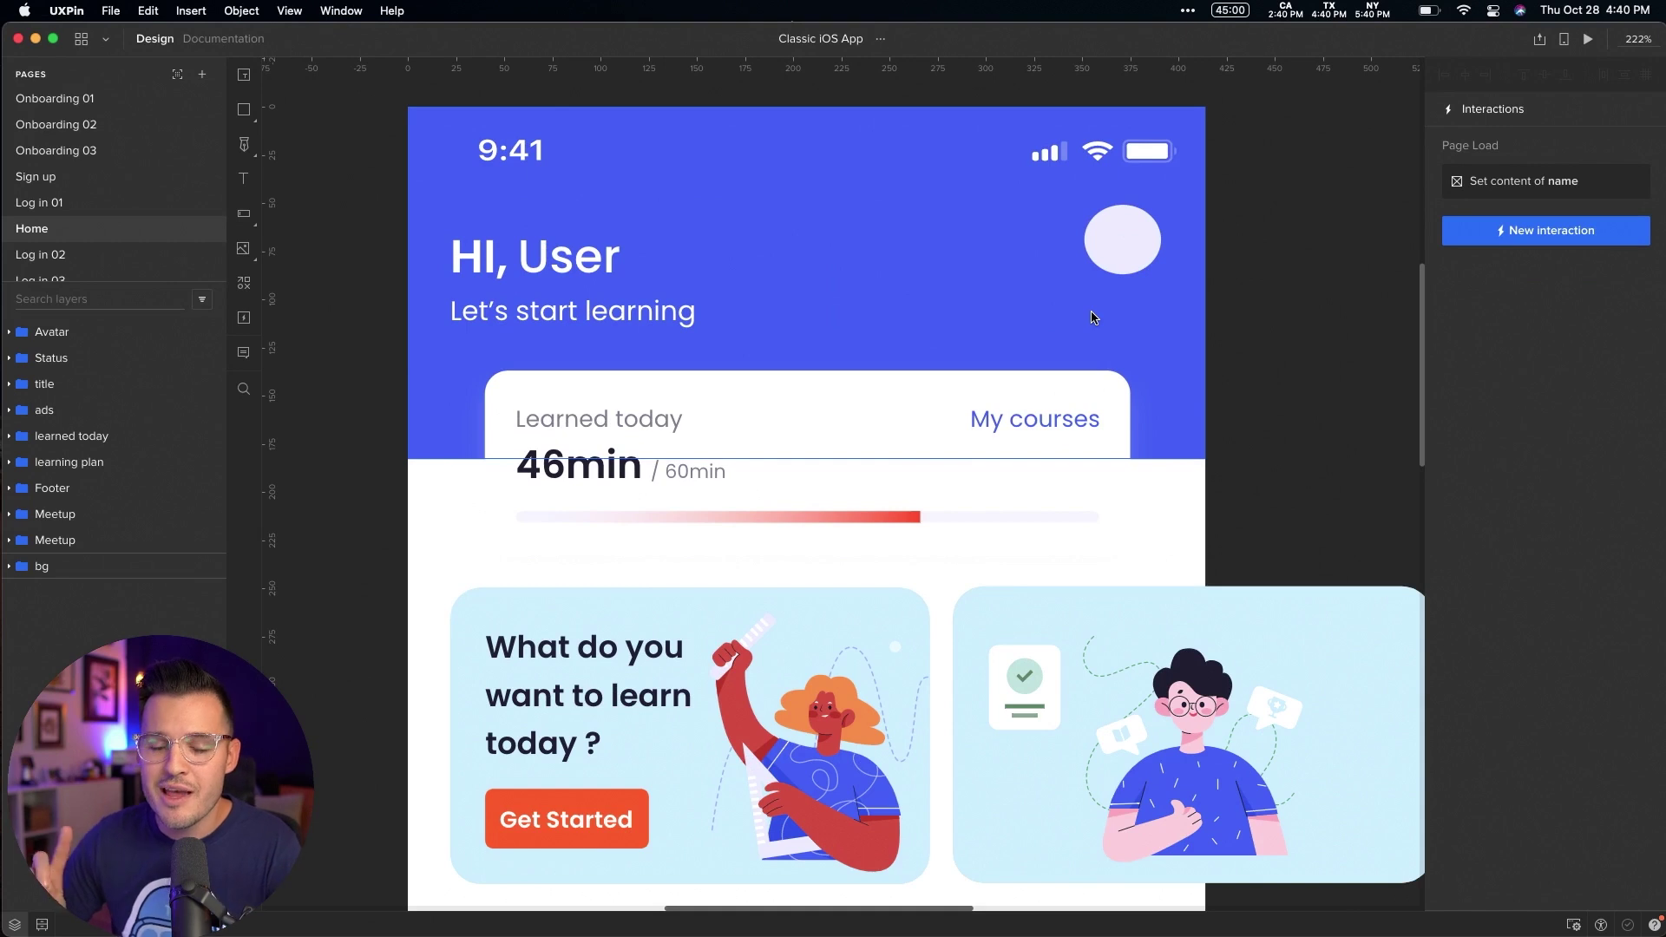
# Preview from the Log in 01 page and log in to confirm Home greets the first name uppercased
pyautogui.click(73, 208)
pyautogui.click(1584, 40)
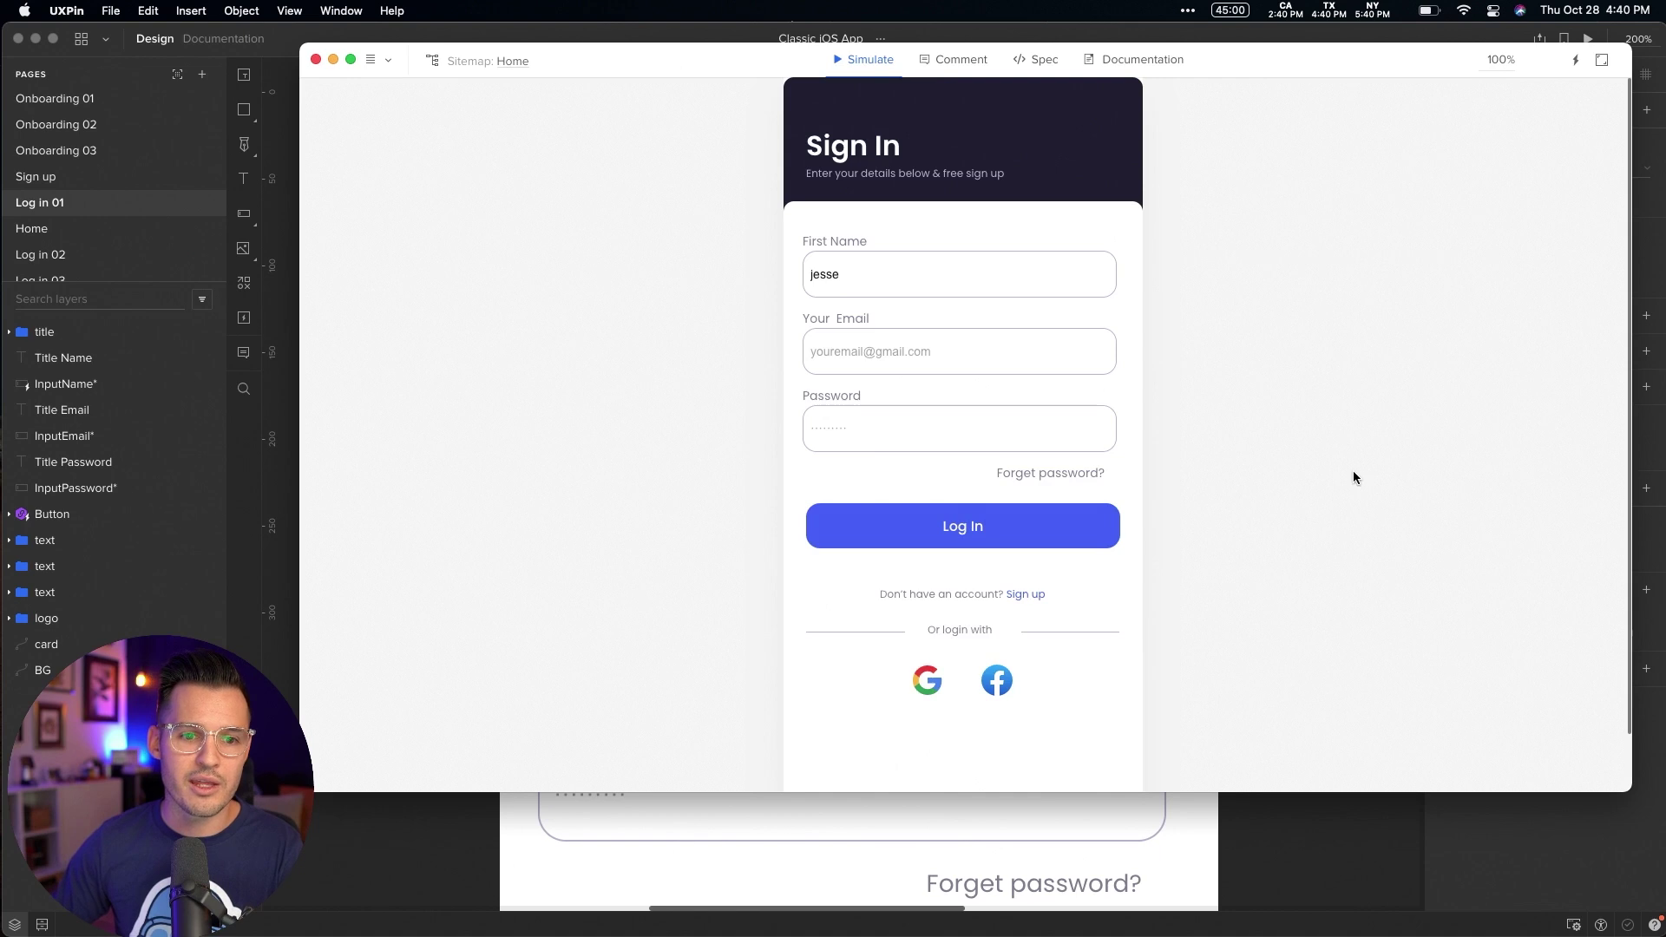
pyautogui.press('Return')
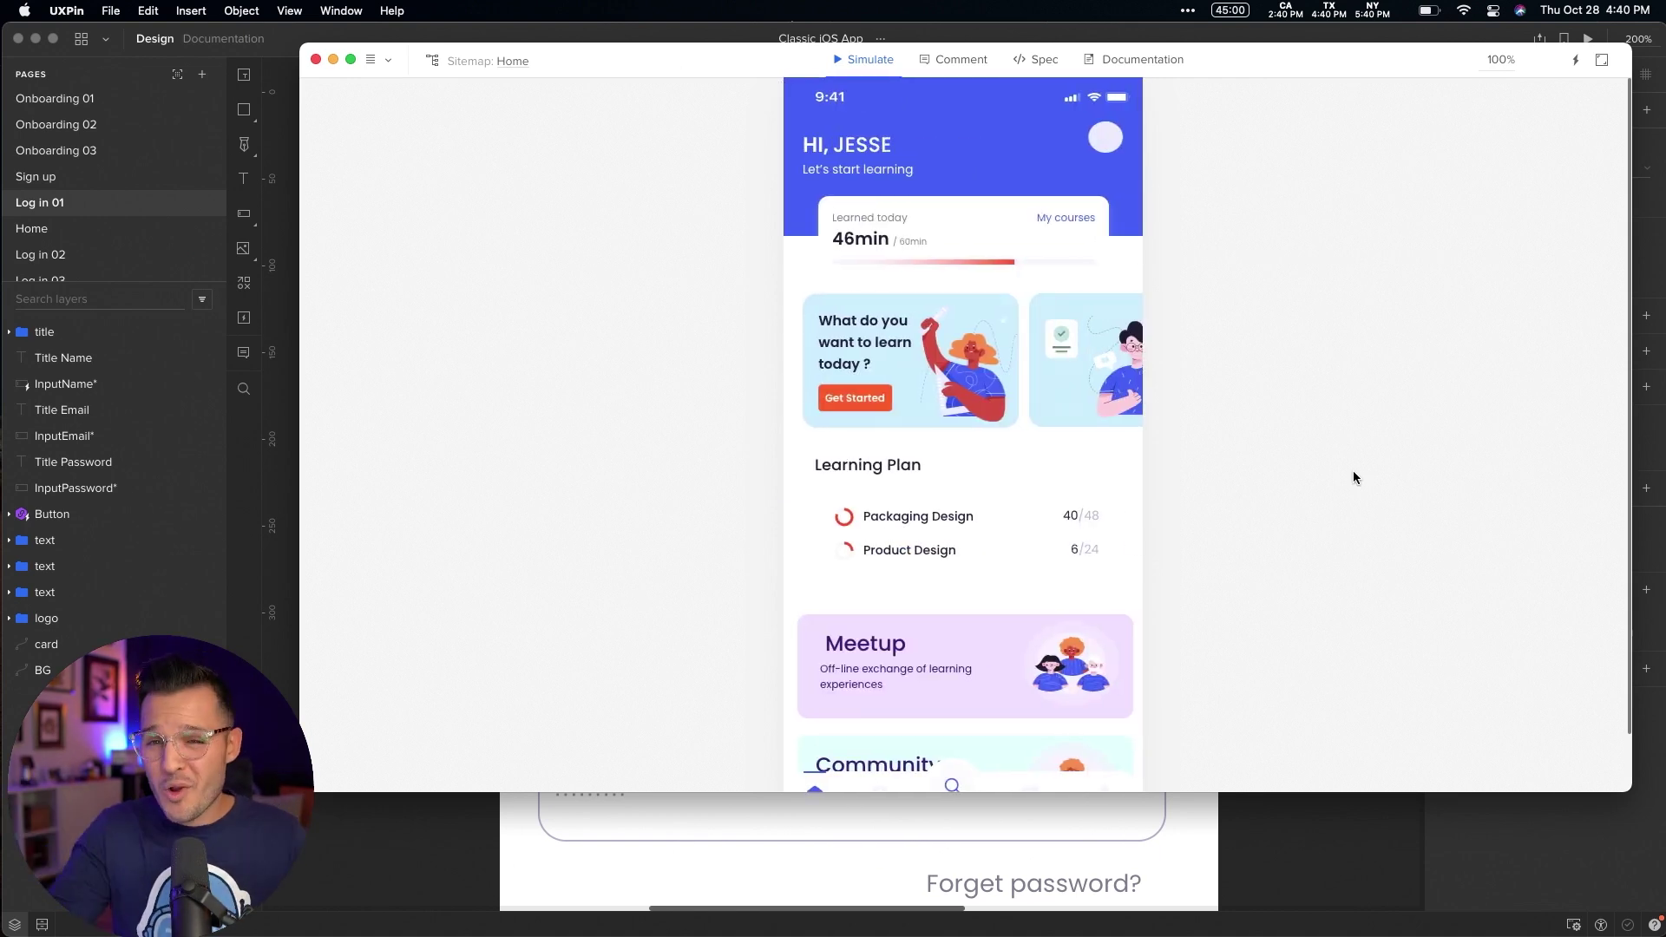